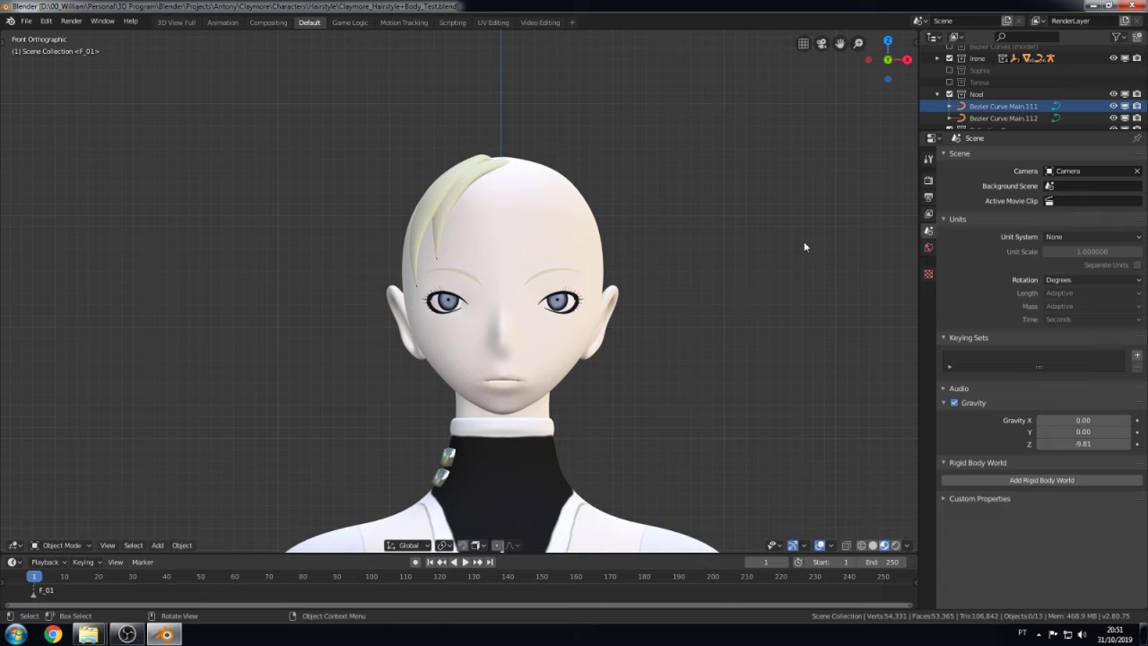
# - Face the head from the front, then view Noel 15.jpg from the Claymore folder in IrfanView
pyautogui.moveTo(684, 412); pyautogui.dragTo(638, 420, button='middle')
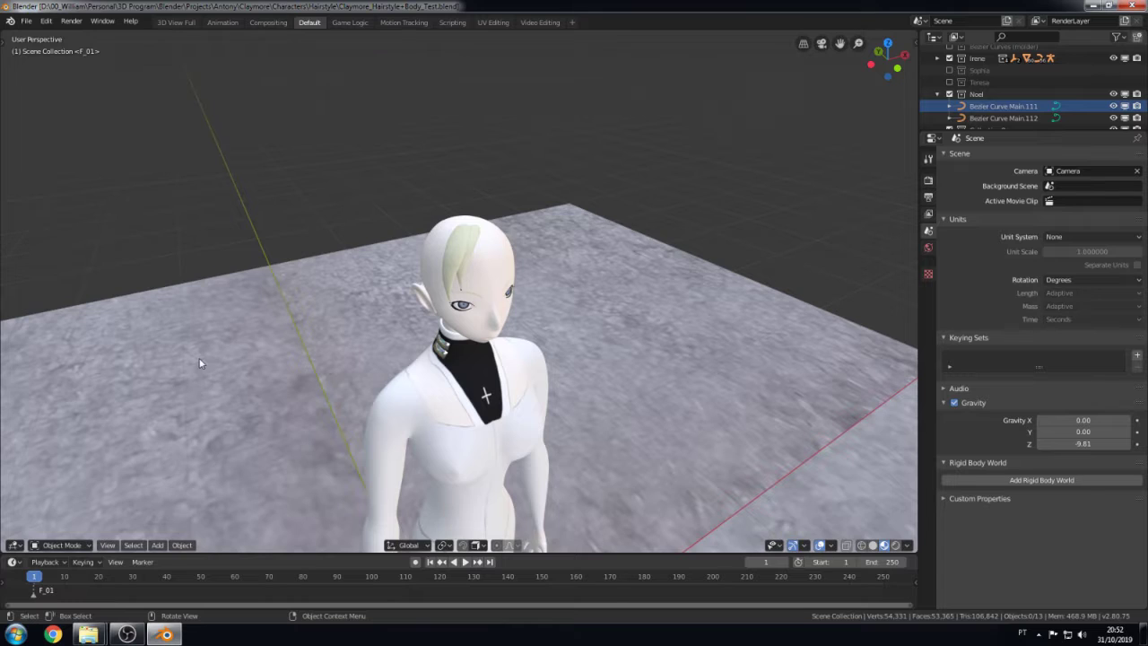
pyautogui.press('KP_1')
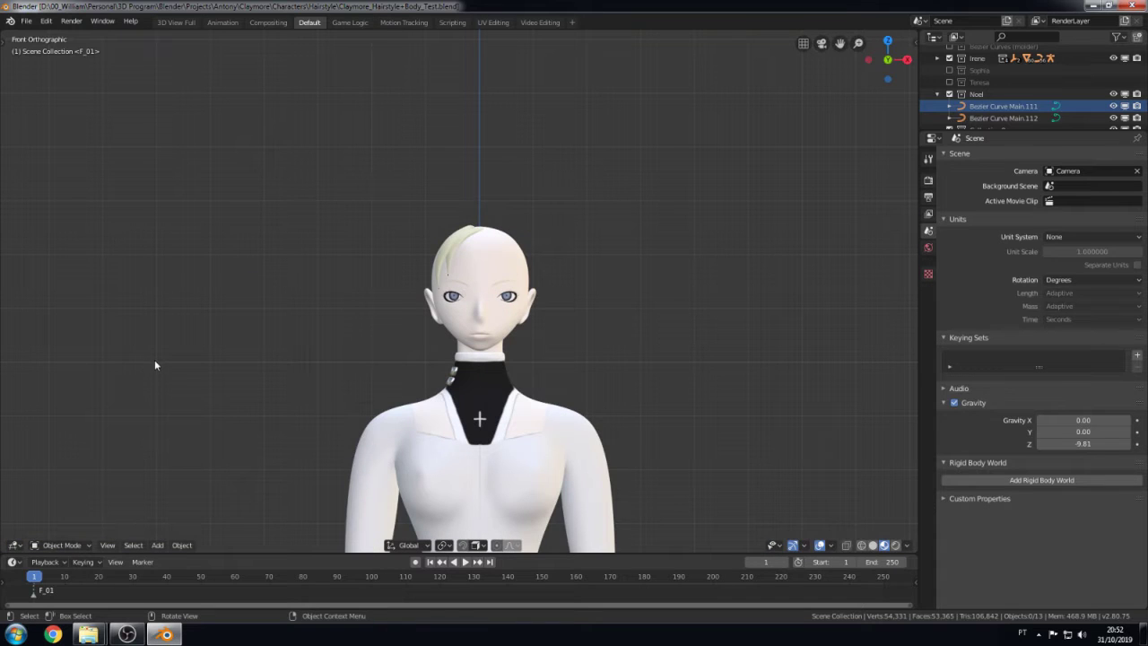
pyautogui.moveTo(89, 634)
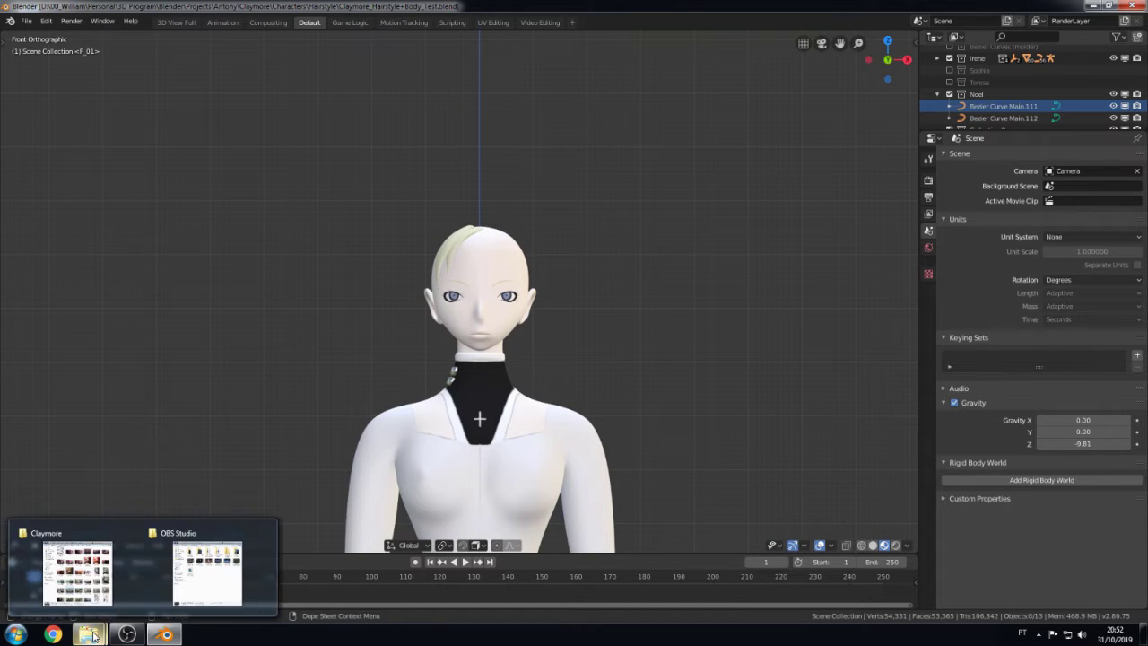
pyautogui.click(76, 574)
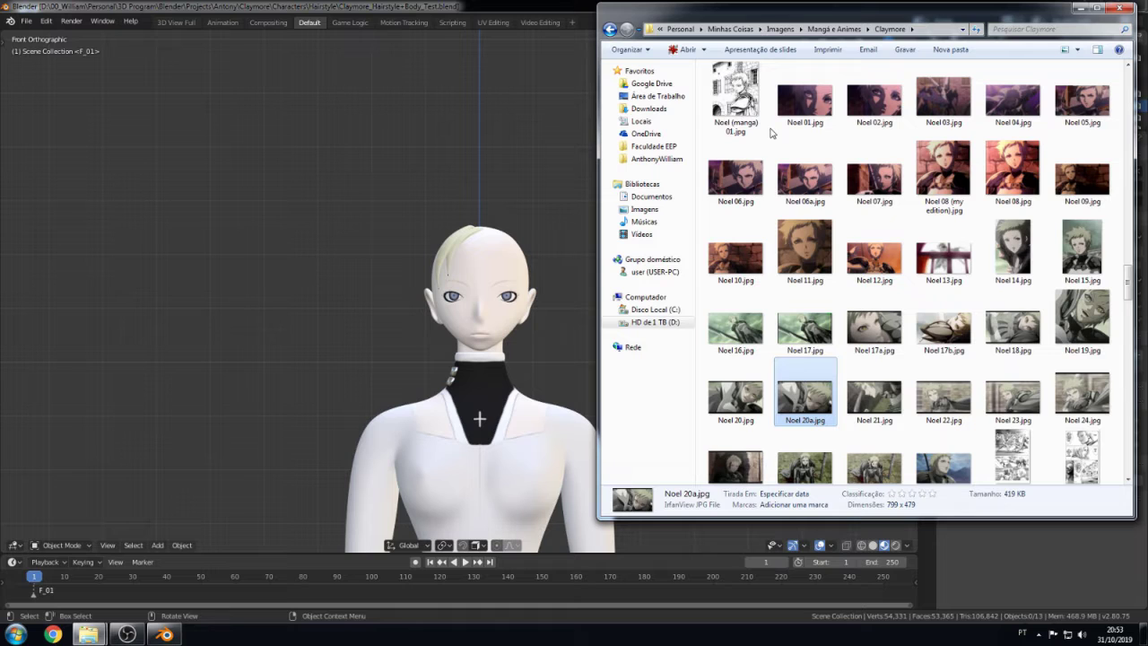
pyautogui.click(1110, 237)
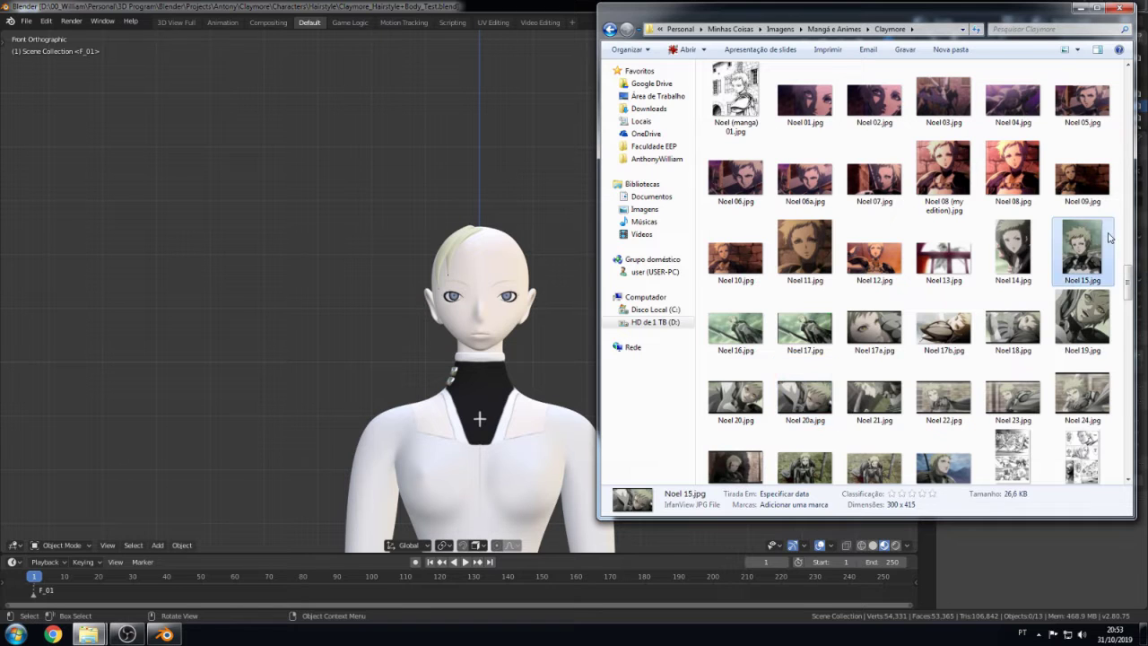
pyautogui.doubleClick(798, 390)
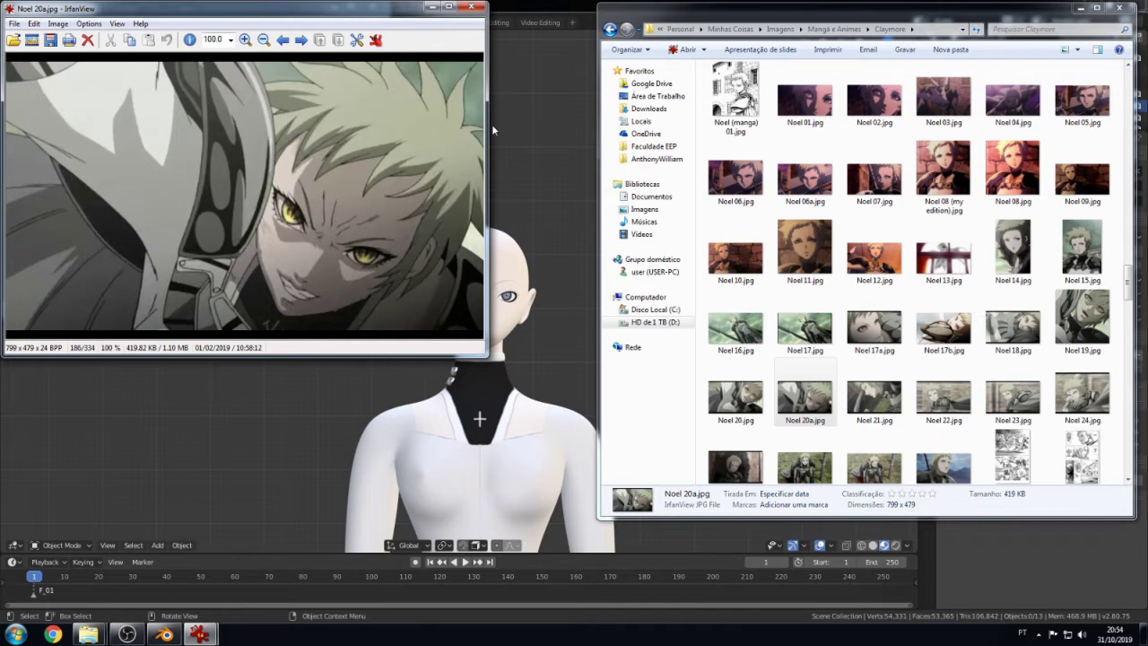
# - Return to Blender and zoom in on Noel's head
pyautogui.click(538, 5)
pyautogui.scroll(3, 584, 251)
pyautogui.scroll(1, 440, 176)
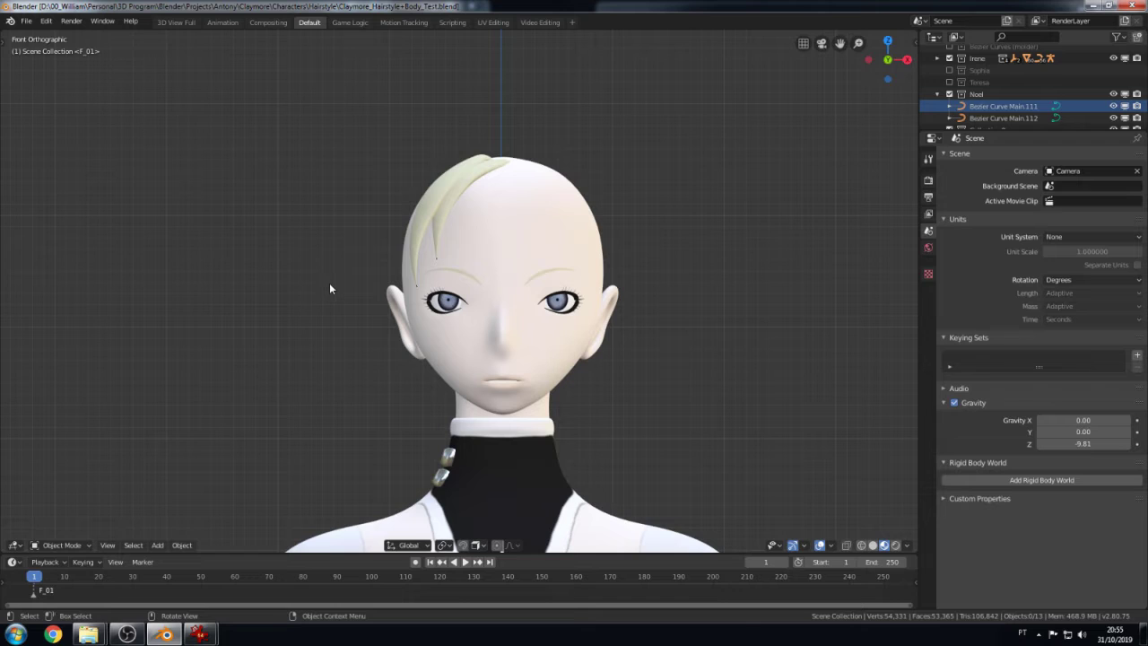
# - Copy the forehead hair strand and slide the copy along X to a new spot on top of the head
pyautogui.click(464, 191)
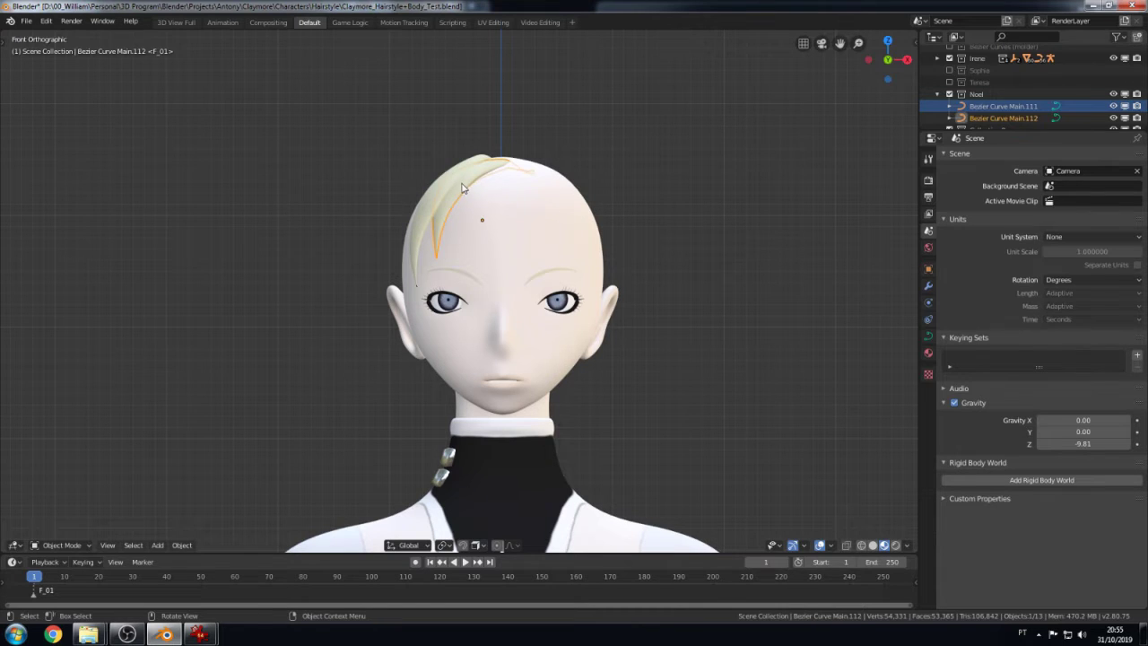
pyautogui.hotkey('shift', 'd')
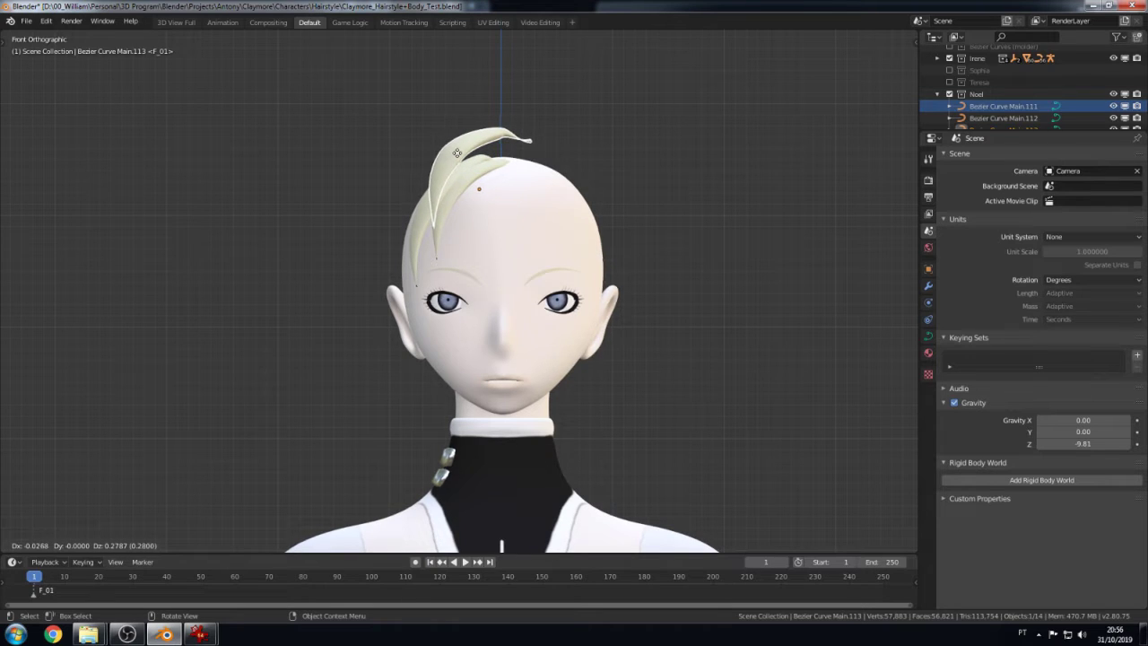
pyautogui.rightClick(455, 157)
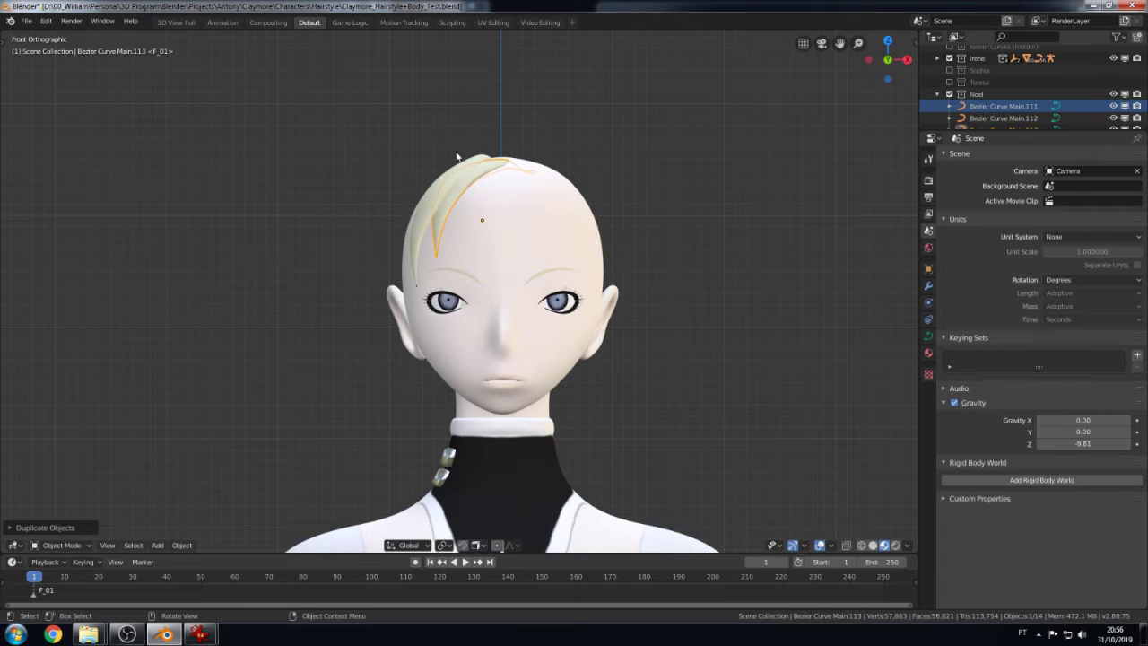
pyautogui.press('g')
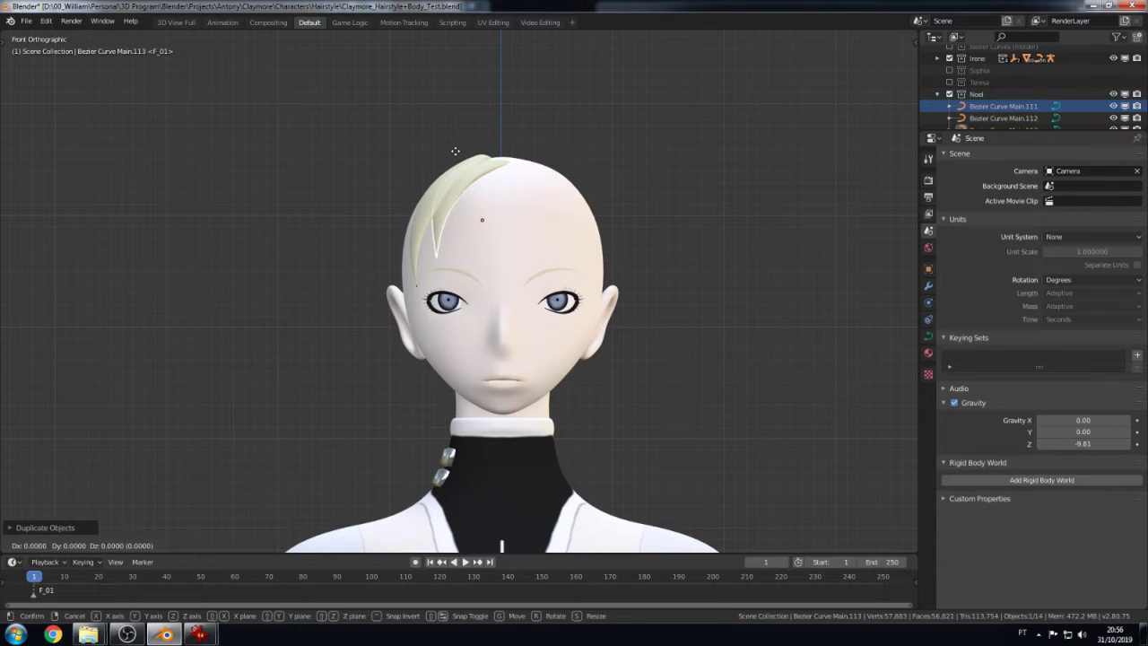
pyautogui.press('x')
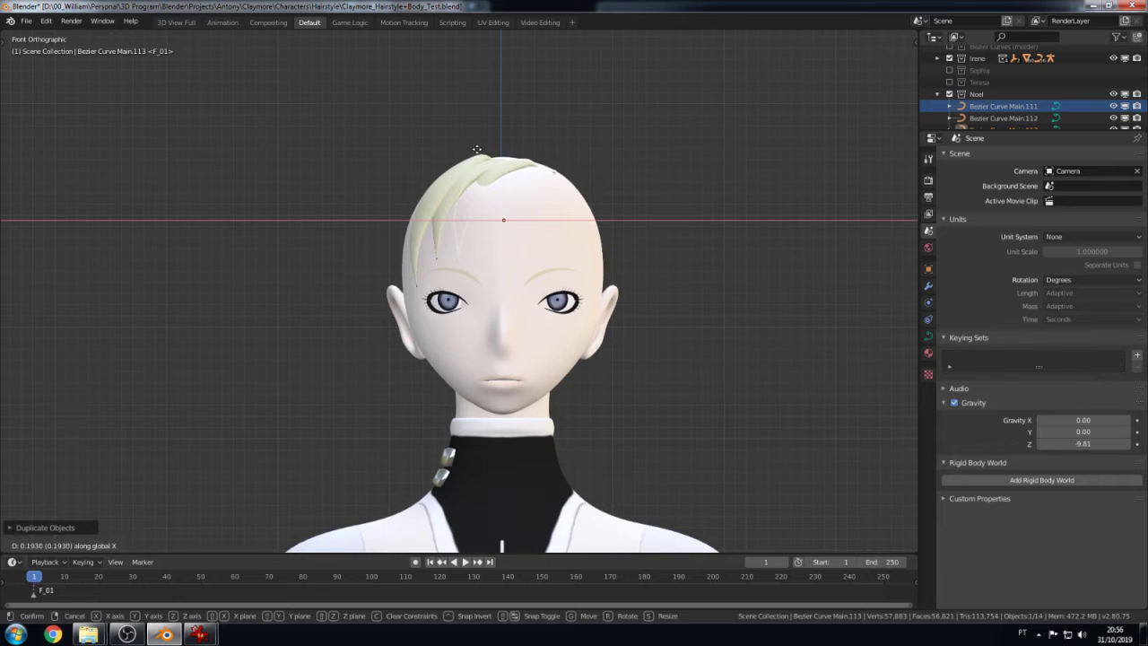
pyautogui.click(478, 150)
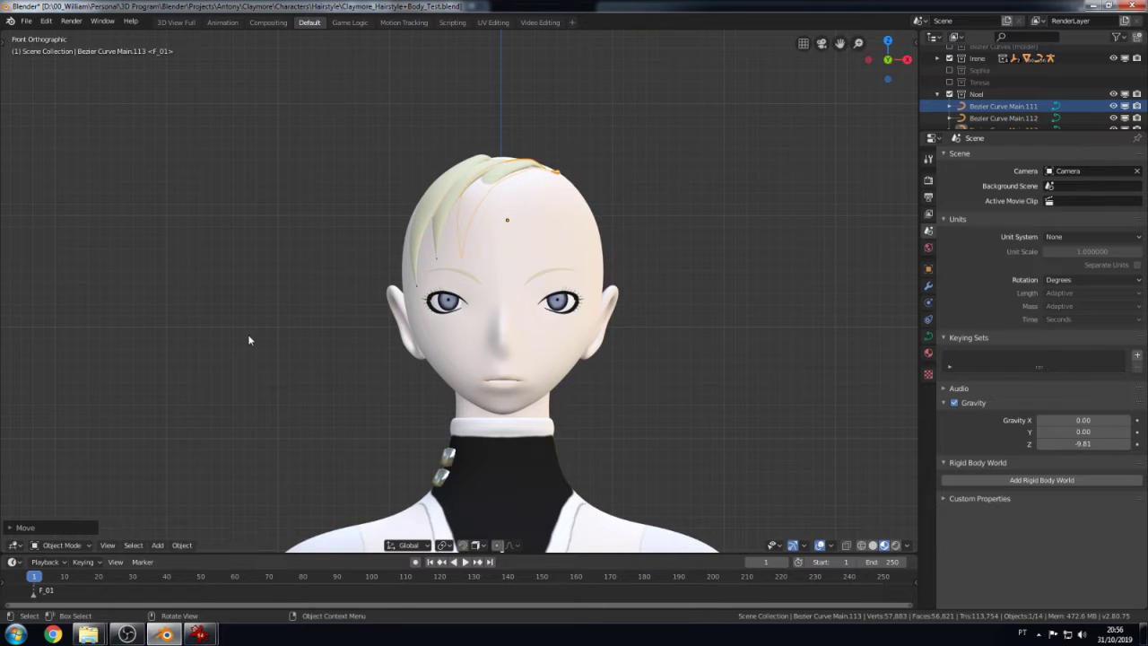
pyautogui.hotkey('shift', 'a')
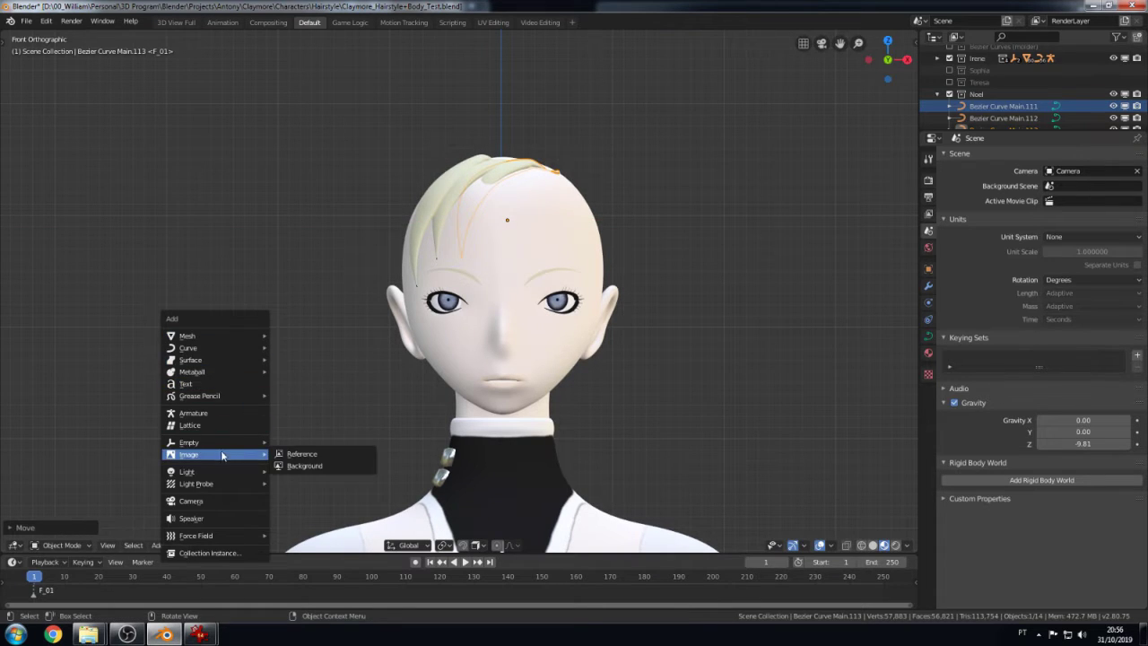
# - Add Noel 15.jpg from Mangá e Animes\Claymore as a background reference image
pyautogui.click(295, 466)
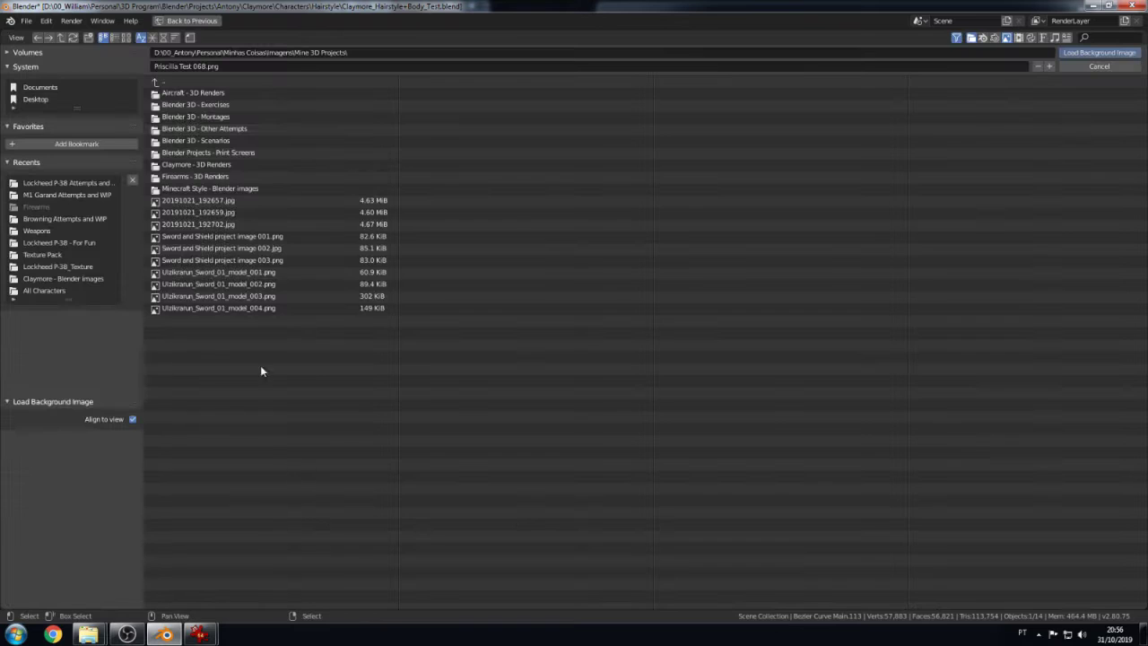
pyautogui.click(157, 83)
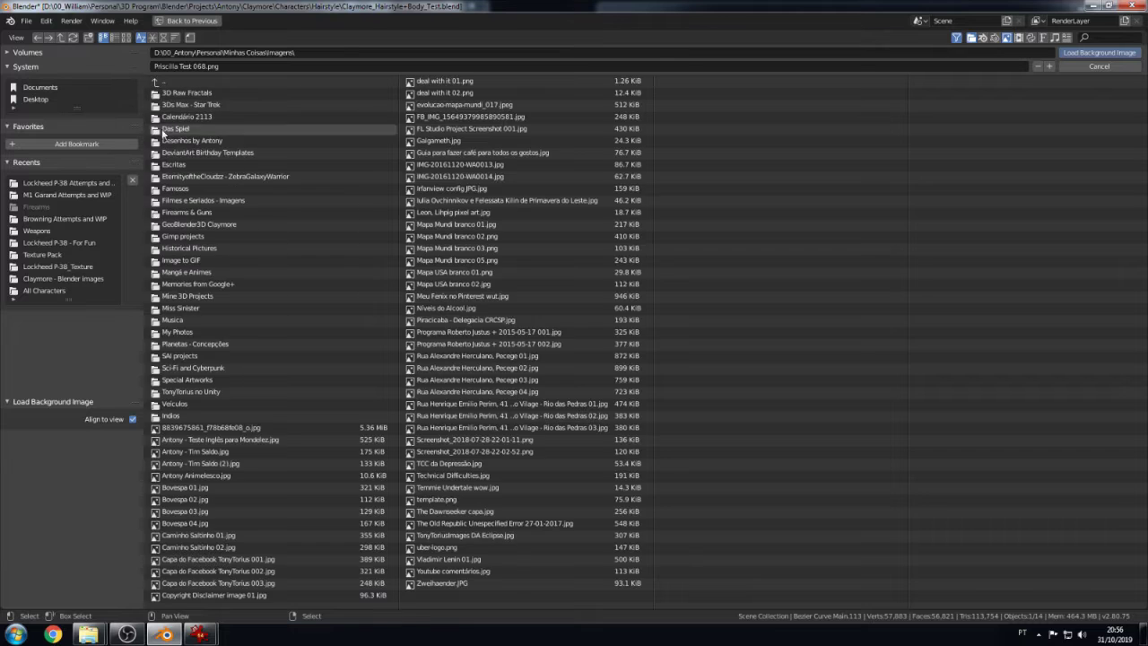
pyautogui.click(180, 296)
pyautogui.click(202, 130)
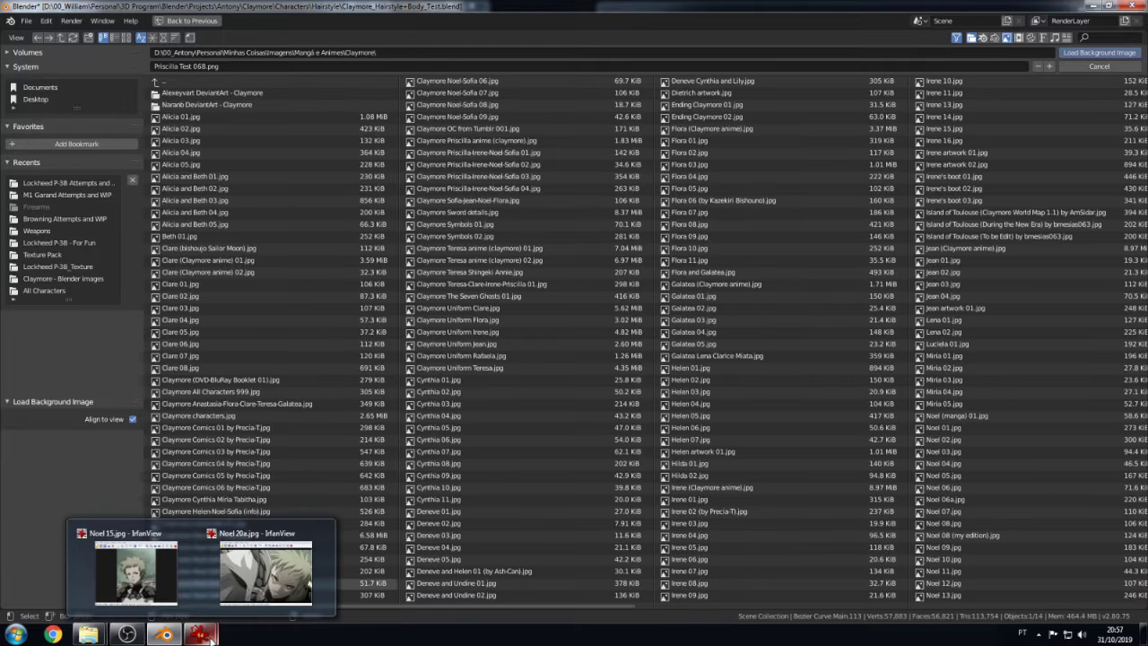
pyautogui.moveTo(199, 635)
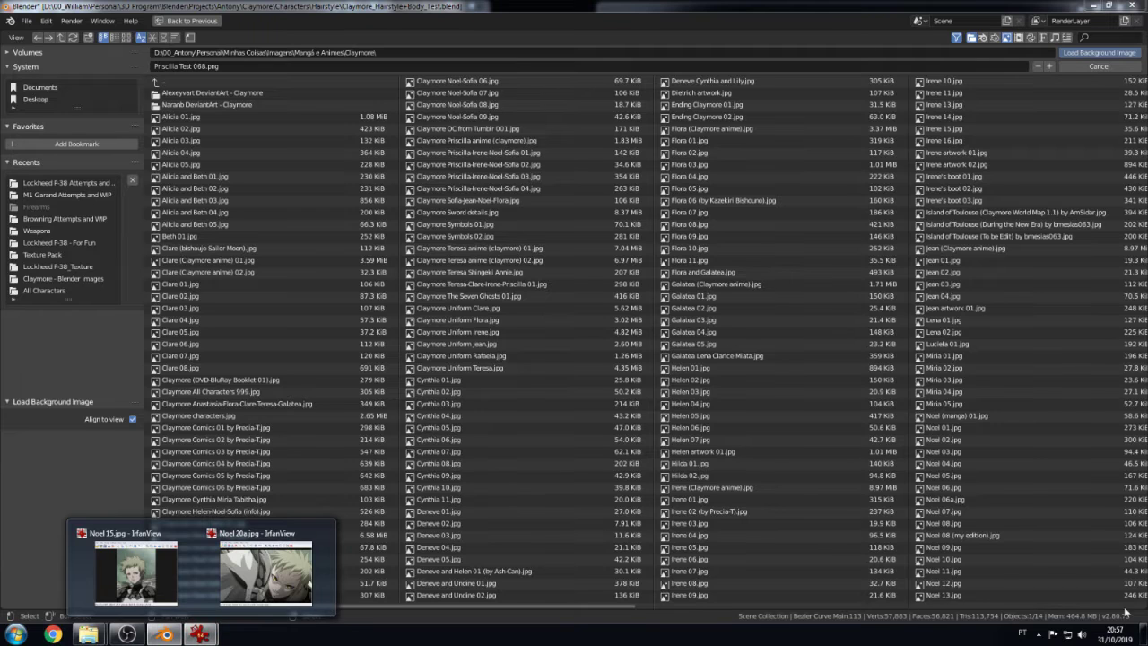
pyautogui.scroll(-3, 541, 611)
pyautogui.scroll(-6, 541, 611)
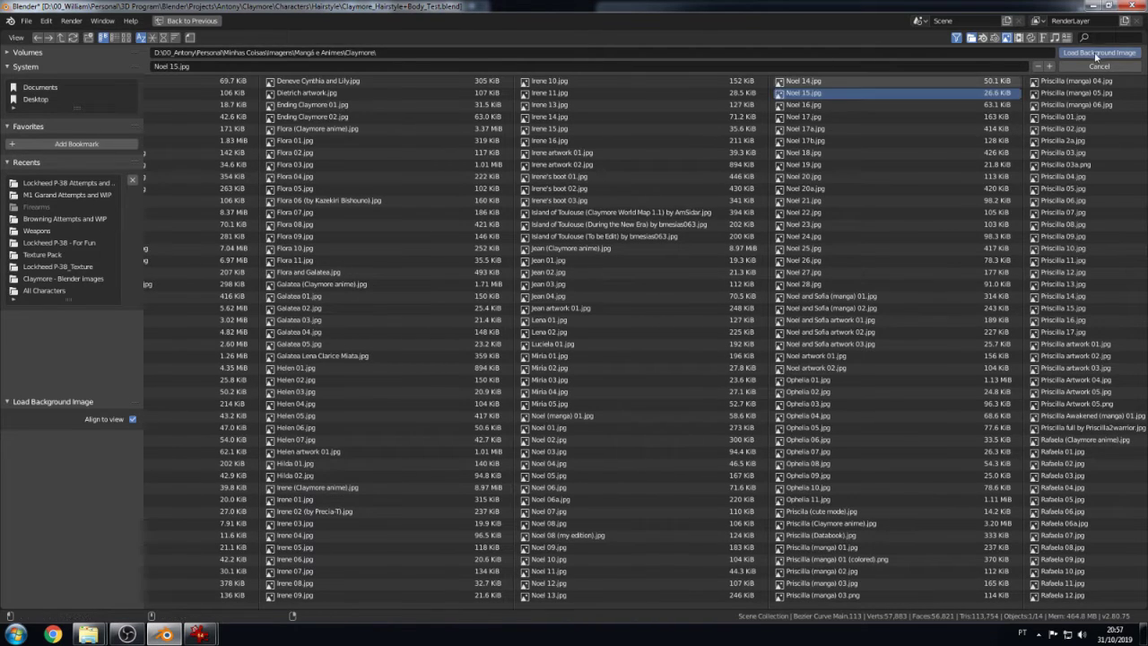
pyautogui.doubleClick(825, 92)
pyautogui.scroll(-1, 435, 273)
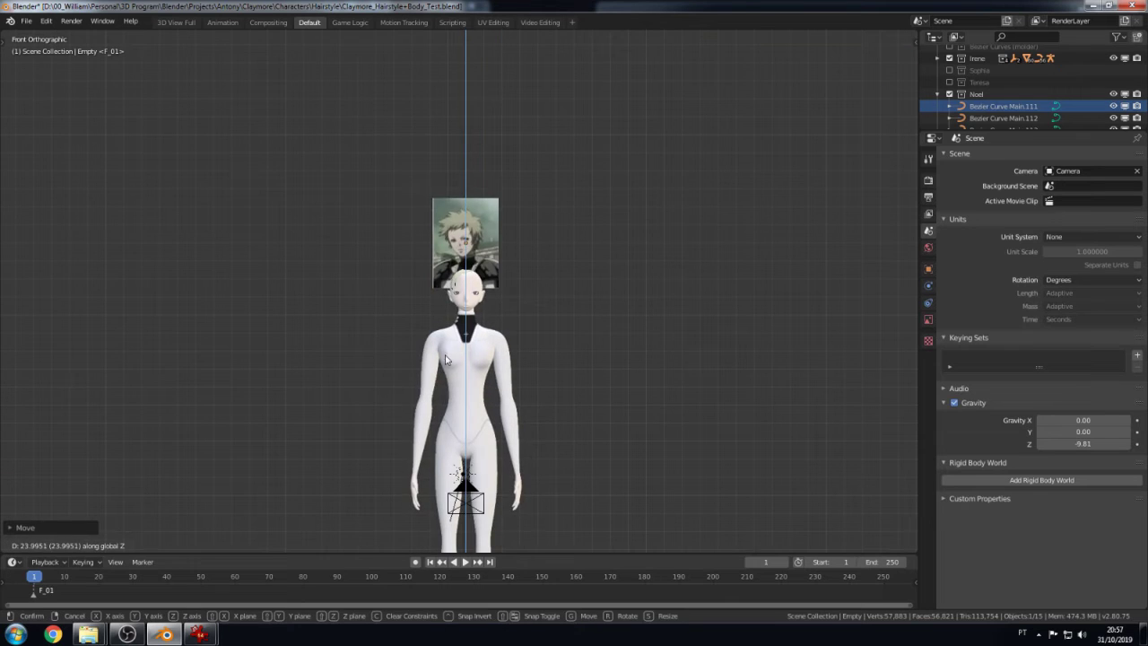
# - Slide the Noel 15 reference along X to the upper left of the character
pyautogui.press('g')
pyautogui.press('x')
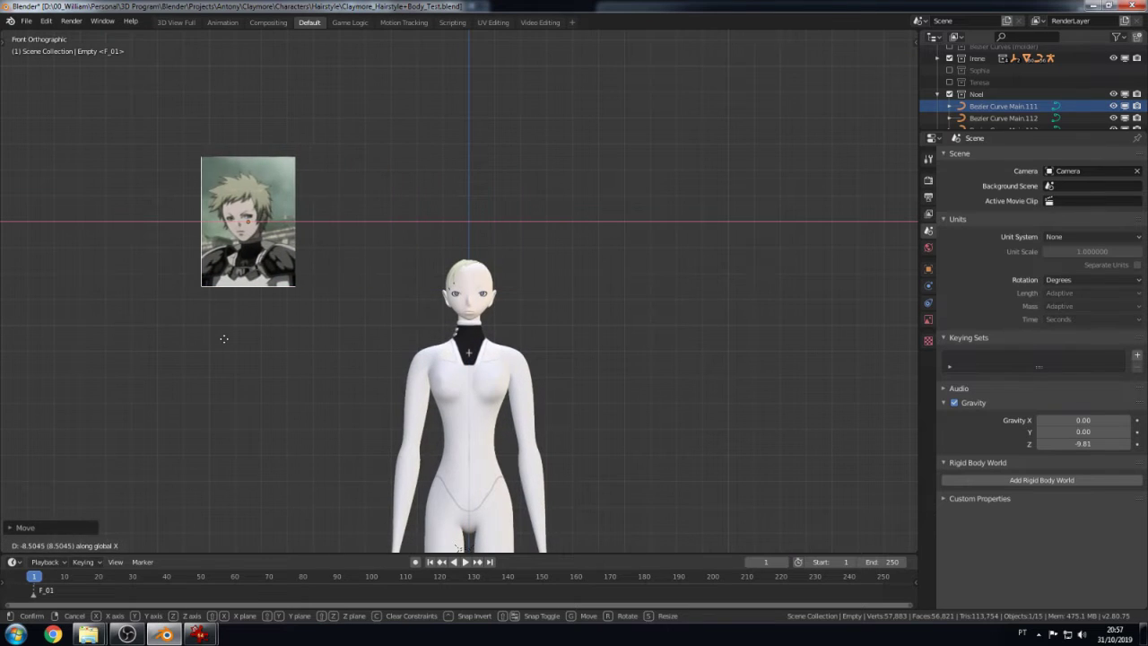
pyautogui.click(206, 339)
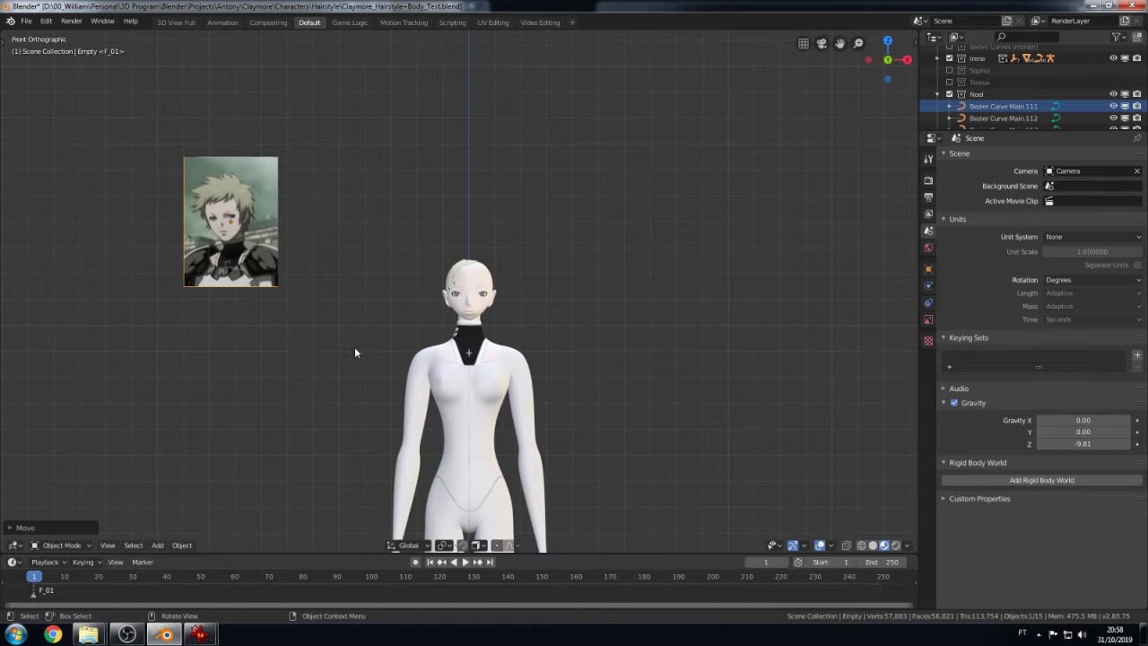
# - Scale up the Noel 15 reference image and deselect it
pyautogui.press('s')
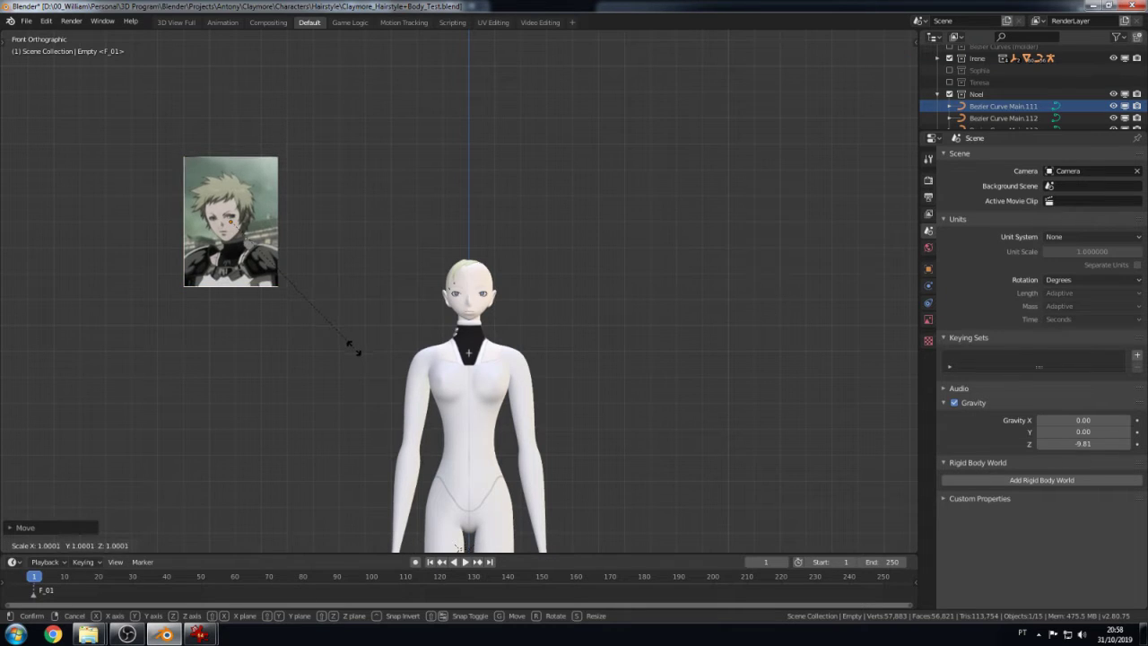
pyautogui.click(424, 450)
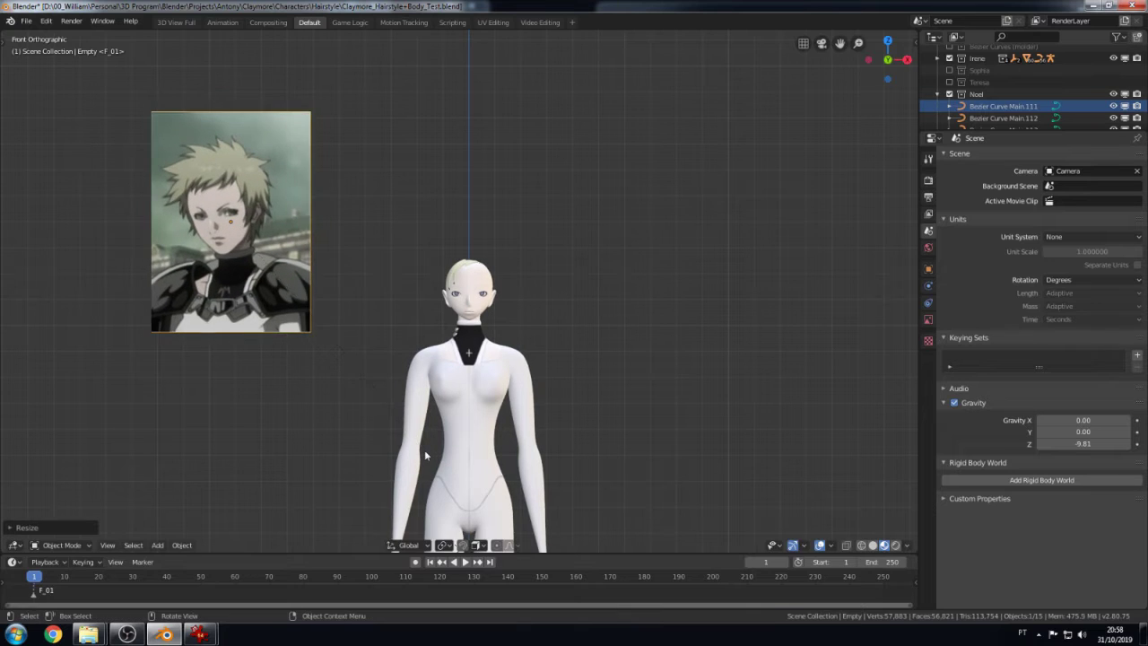
pyautogui.scroll(2, 307, 340)
pyautogui.keyDown('shift'); pyautogui.moveTo(307, 345); pyautogui.dragTo(333, 383, button='middle'); pyautogui.keyUp('shift')
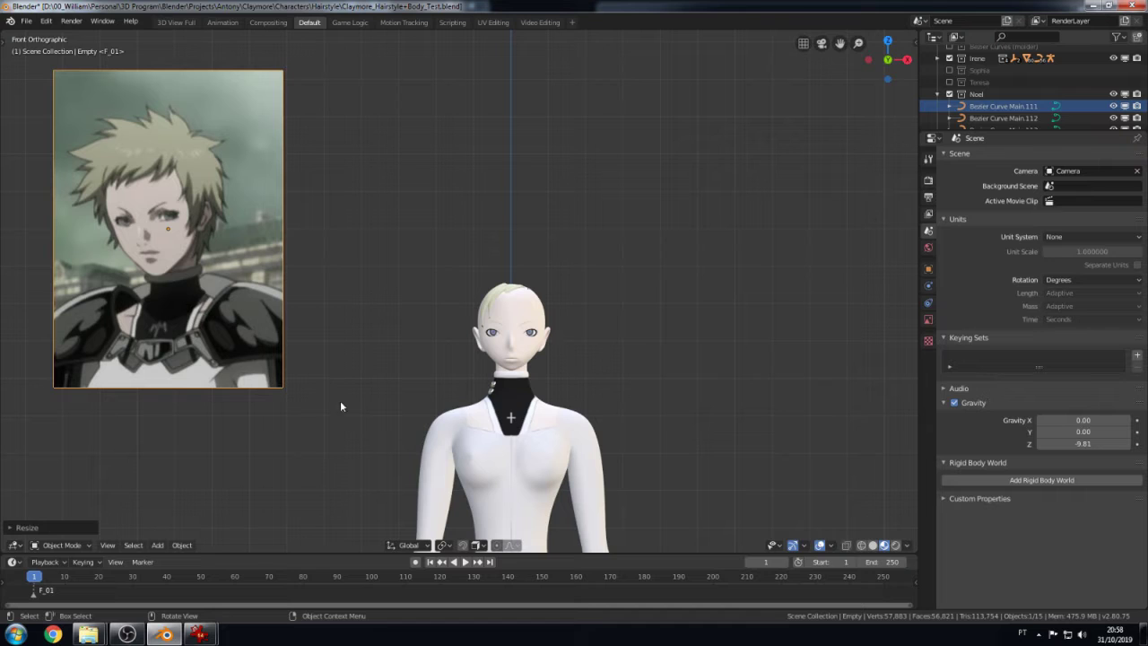
pyautogui.keyDown('shift'); pyautogui.moveTo(334, 508); pyautogui.dragTo(332, 454, button='middle'); pyautogui.keyUp('shift')
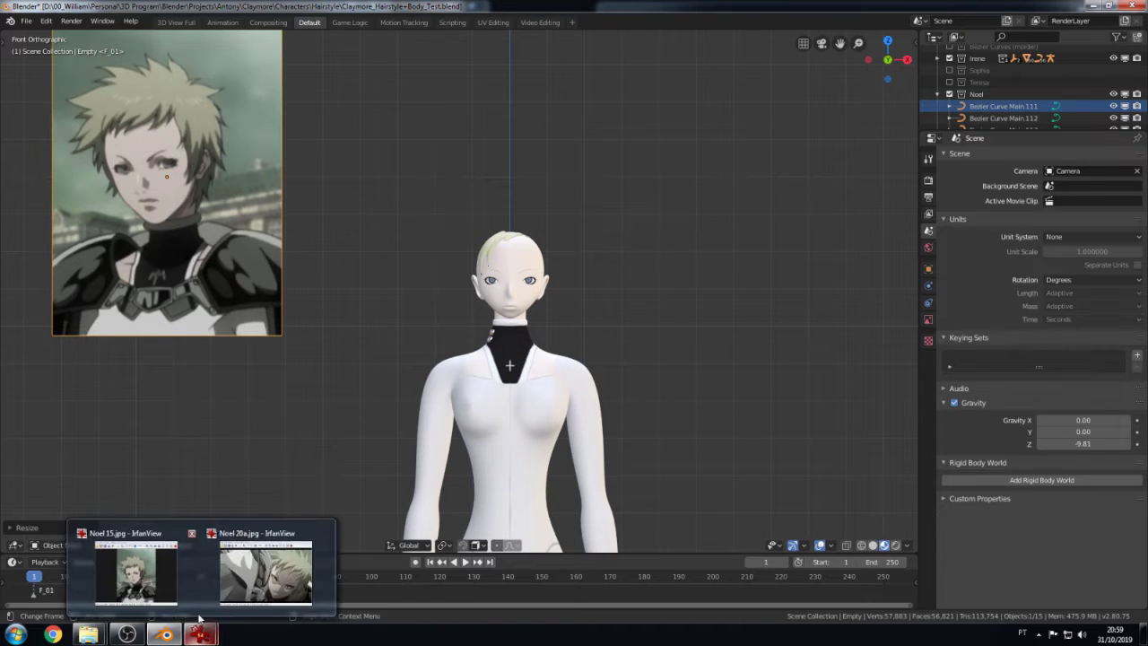
pyautogui.click(370, 375)
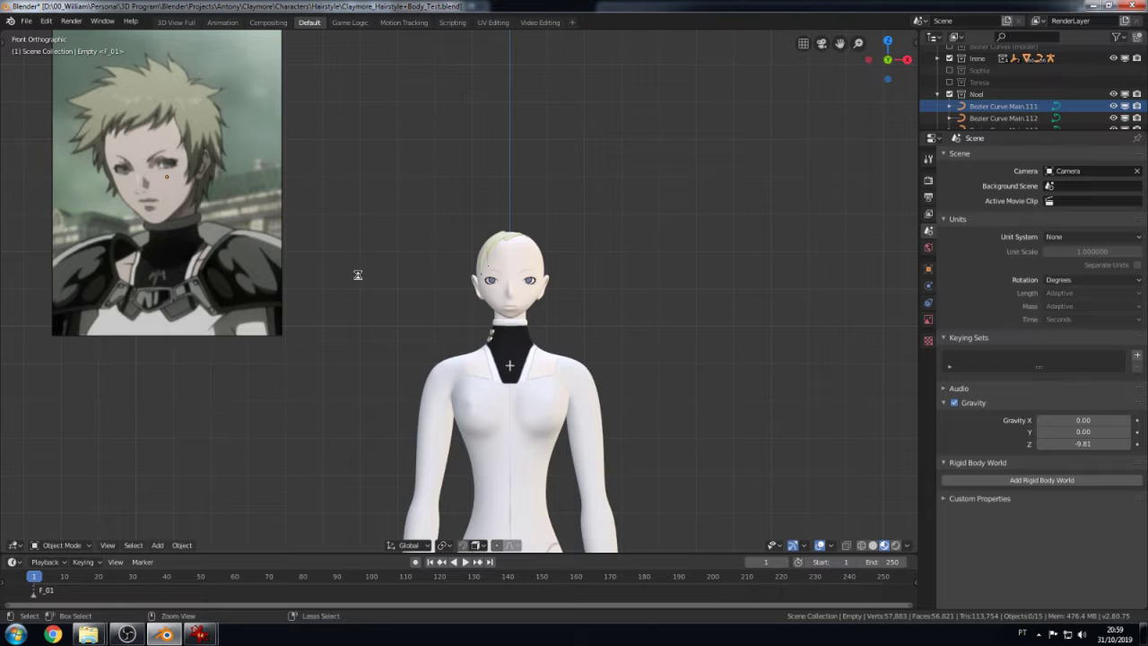
# - Save the file and add Noel 20a.jpg as a second background reference
pyautogui.hotkey('ctrl', 's')
pyautogui.hotkey('shift', 'a')
pyautogui.click(425, 287)
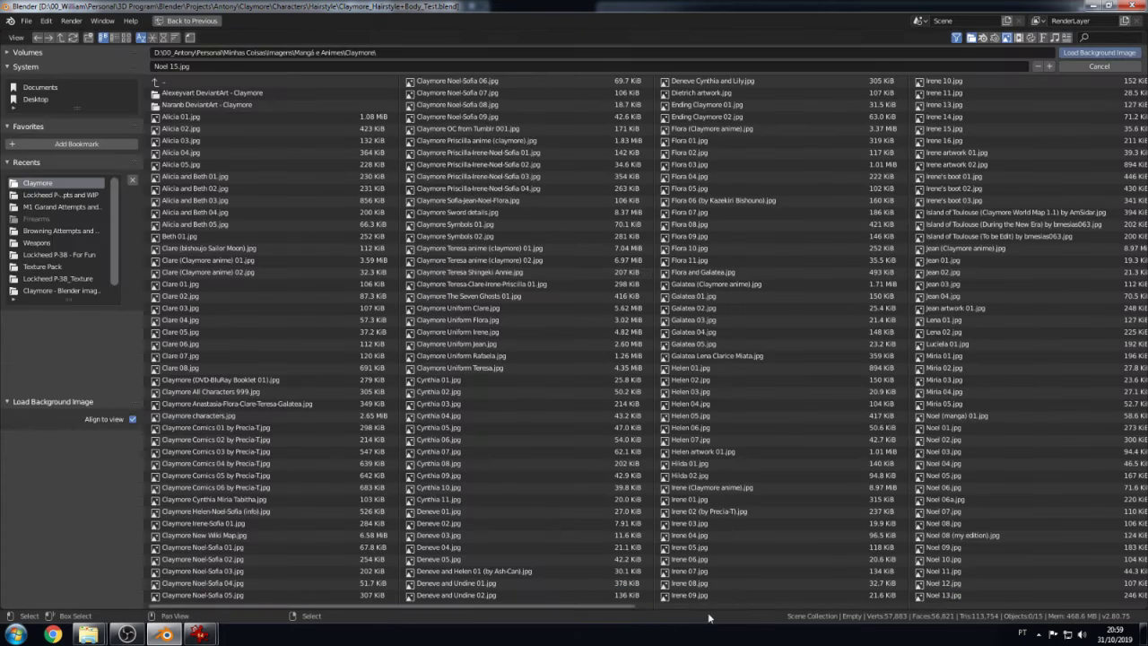
pyautogui.scroll(-5, 654, 194)
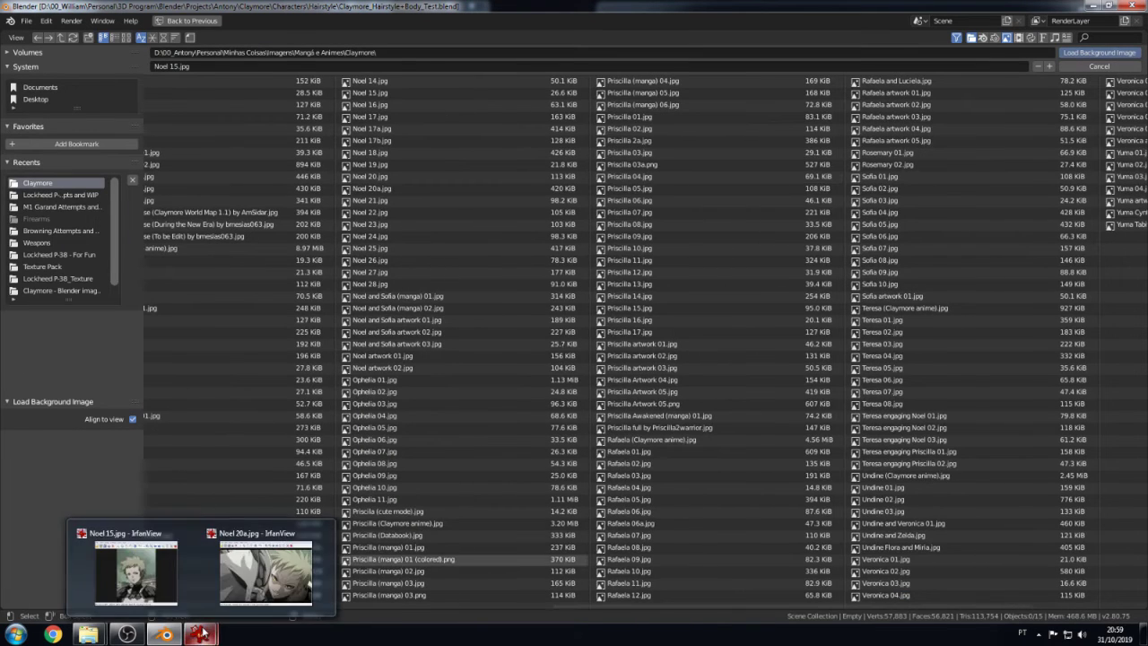
pyautogui.doubleClick(376, 188)
pyautogui.scroll(-5, 378, 230)
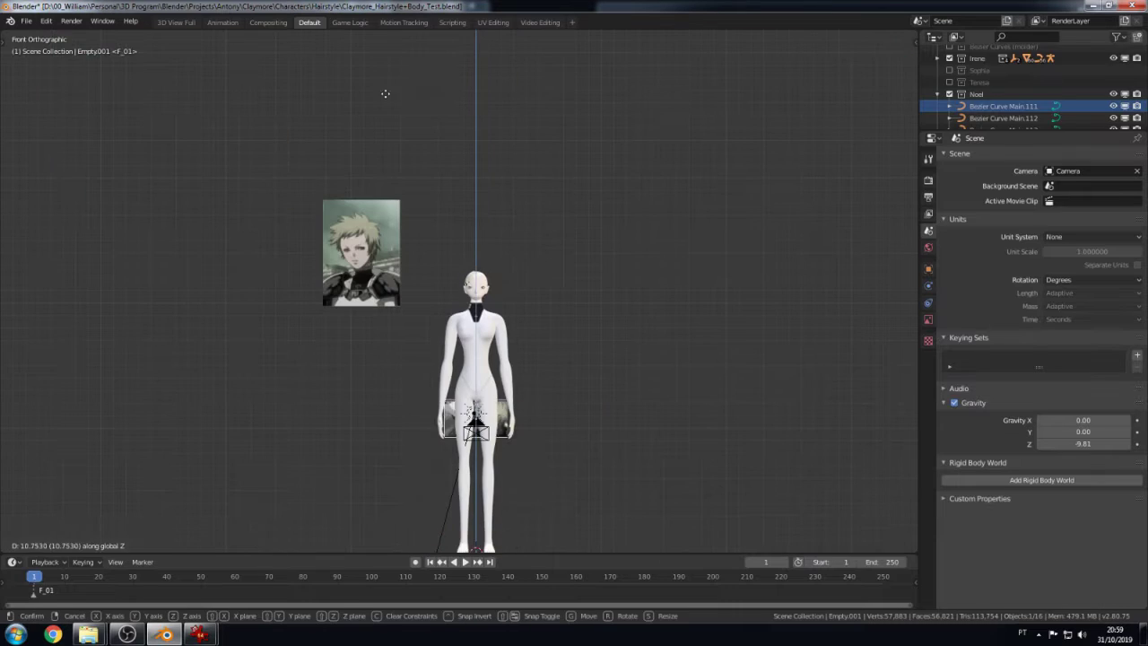
# - Move the Noel 20a reference below the Noel 15 image
pyautogui.press('g')
pyautogui.press('x')
pyautogui.press('z')
pyautogui.click(305, 466)
pyautogui.scroll(5, 305, 466)
pyautogui.scroll(3, 324, 392)
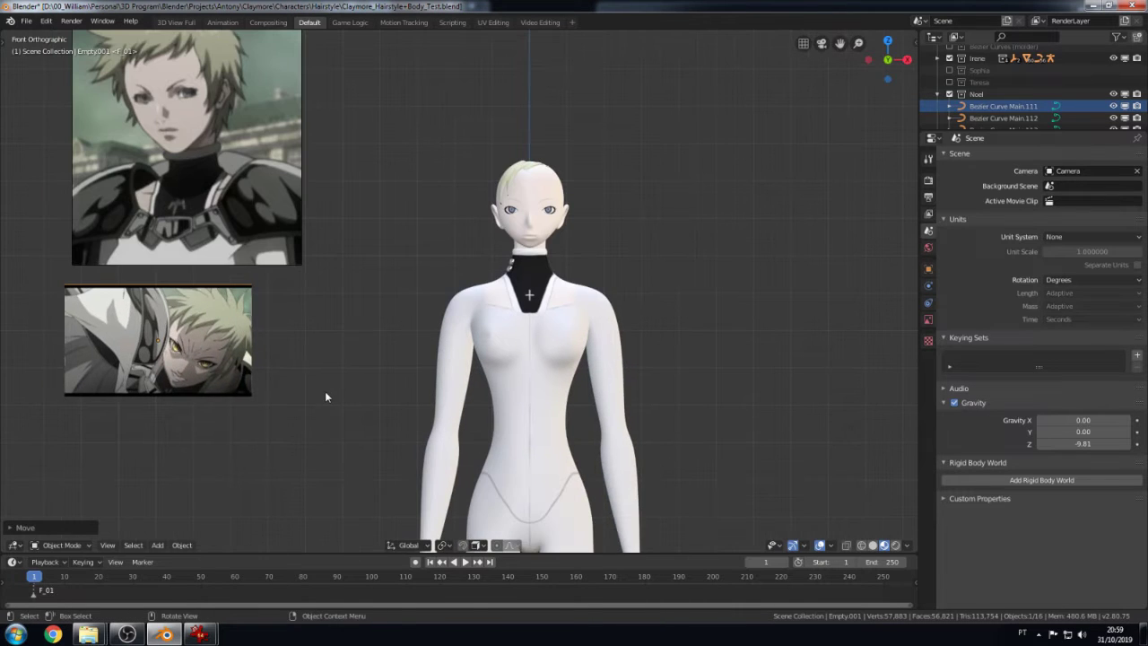
# - Stretch the Noel 20a reference along Z and nudge it along X into place
pyautogui.press('s')
pyautogui.press('z')
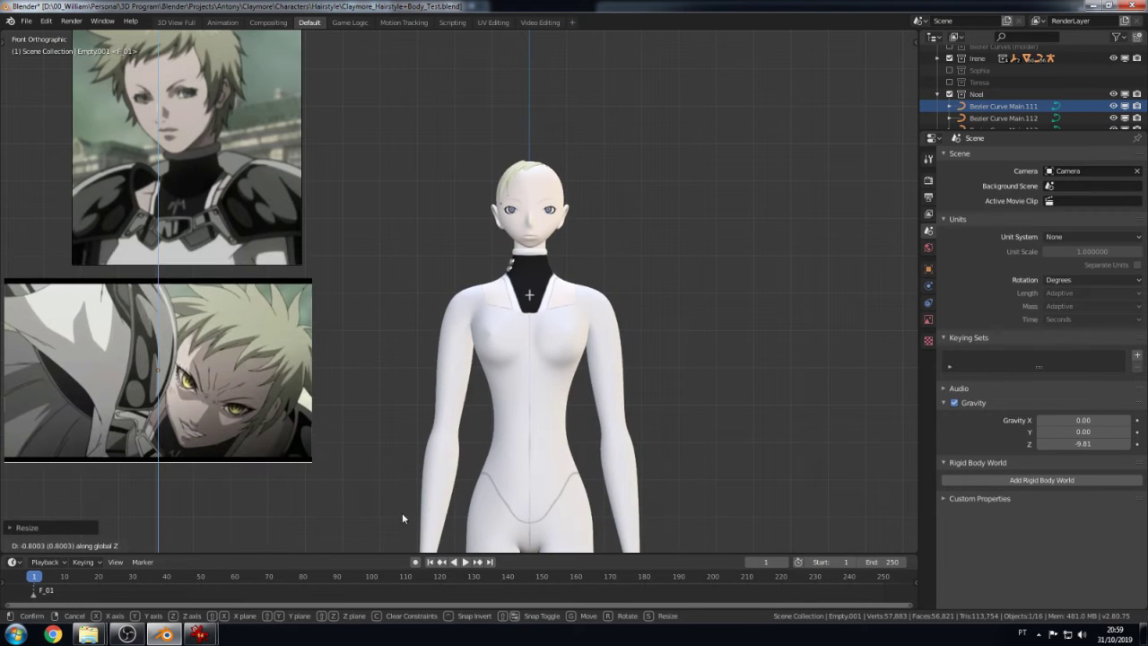
pyautogui.click(403, 519)
pyautogui.press('g')
pyautogui.press('x')
pyautogui.click(395, 442)
pyautogui.scroll(2, 435, 269)
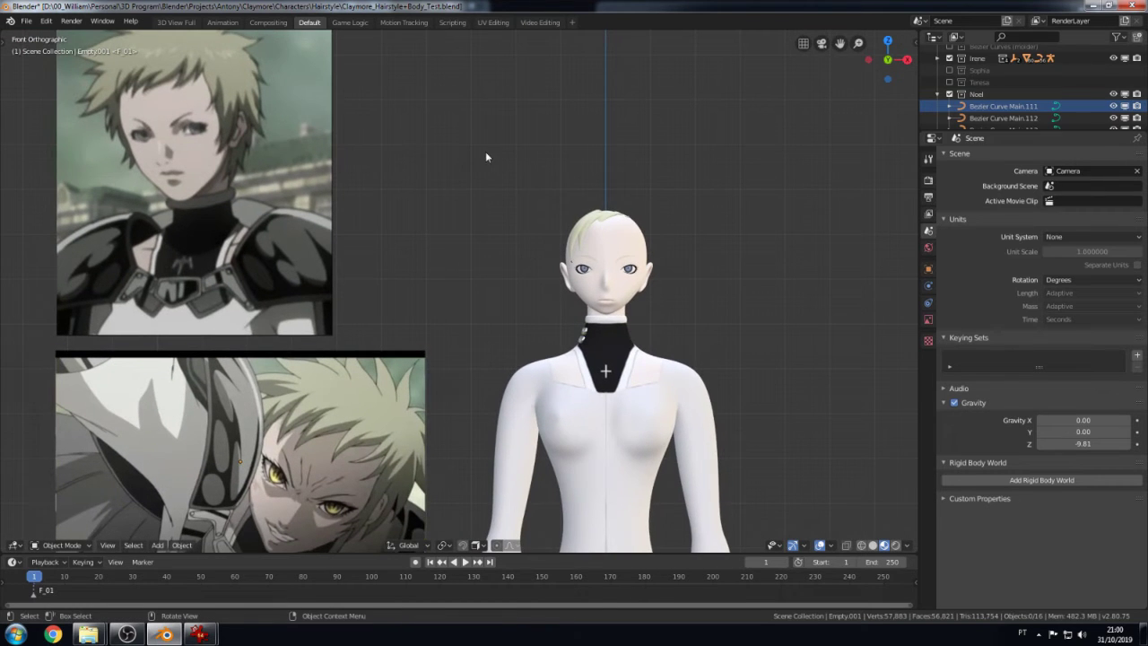
# - Save, then move the first fringe strand's points closer to the forehead and check the front view
pyautogui.hotkey('ctrl', 's')
pyautogui.scroll(2, 637, 186)
pyautogui.click(680, 247)
pyautogui.moveTo(679, 187)
pyautogui.mouseDown(button='middle')
pyautogui.moveTo(680, 248)
pyautogui.moveTo(655, 269)
pyautogui.mouseUp(button='middle')
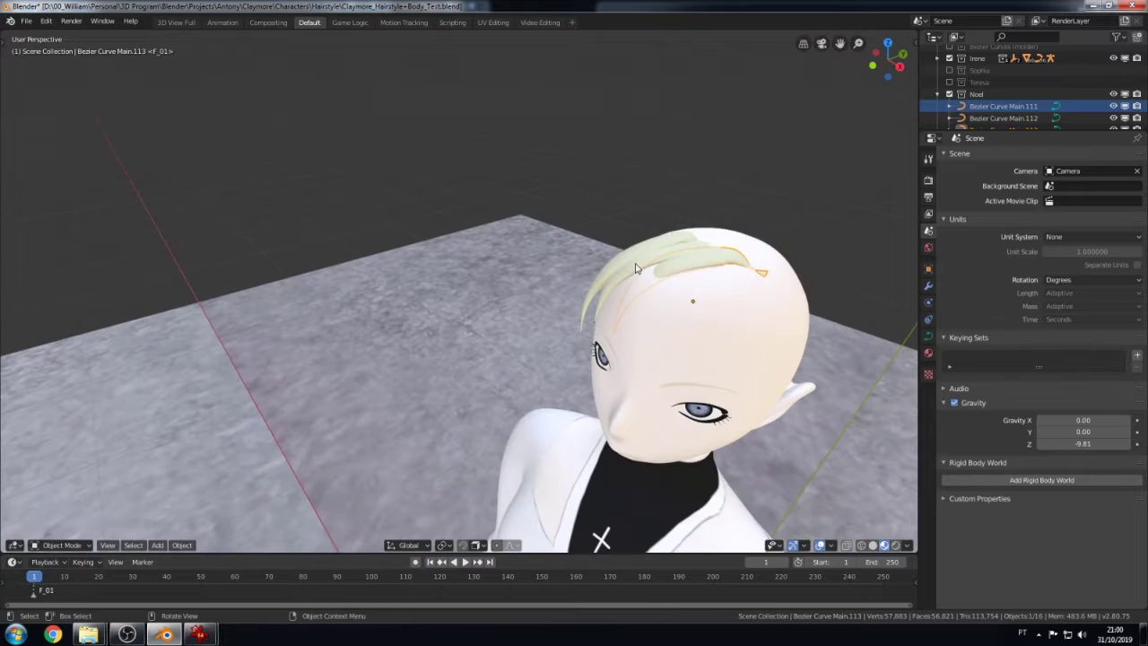
pyautogui.press('Tab')
pyautogui.press('g')
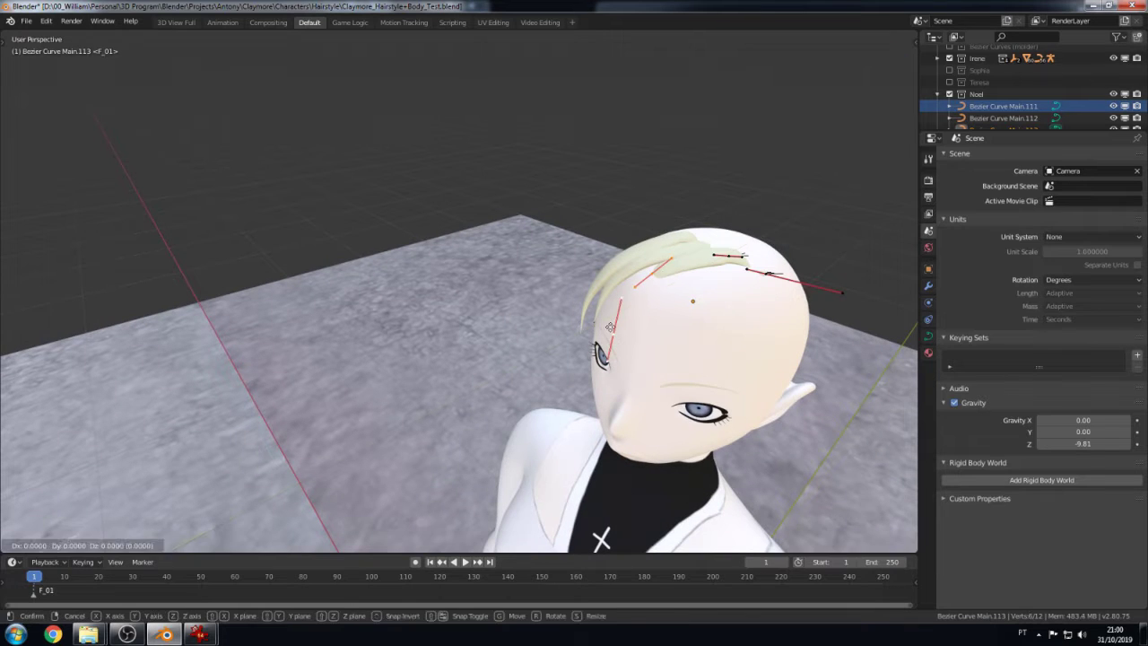
pyautogui.click(602, 332)
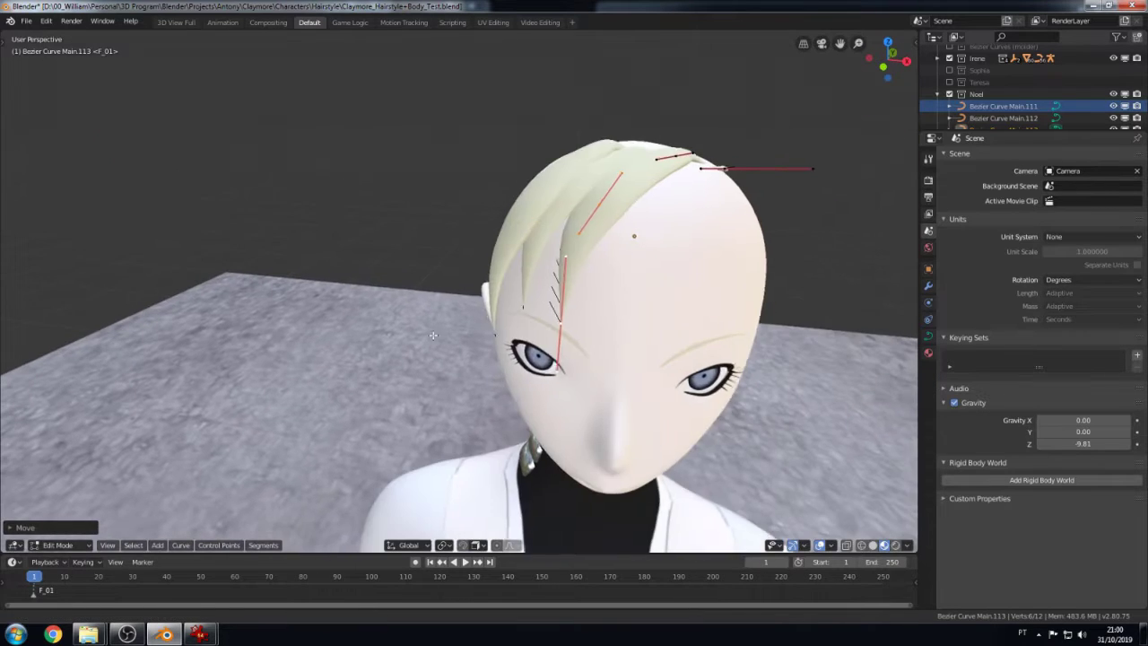
pyautogui.moveTo(602, 332)
pyautogui.mouseDown(button='middle')
pyautogui.moveTo(516, 276)
pyautogui.moveTo(481, 344)
pyautogui.mouseUp(button='middle')
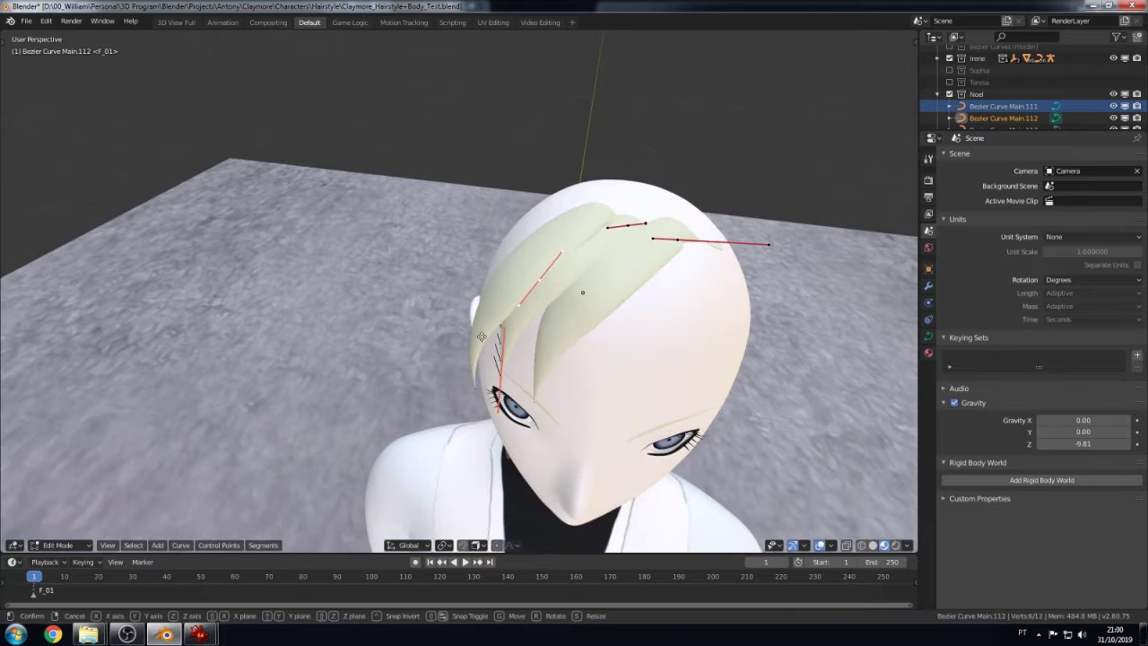
pyautogui.press('Tab')
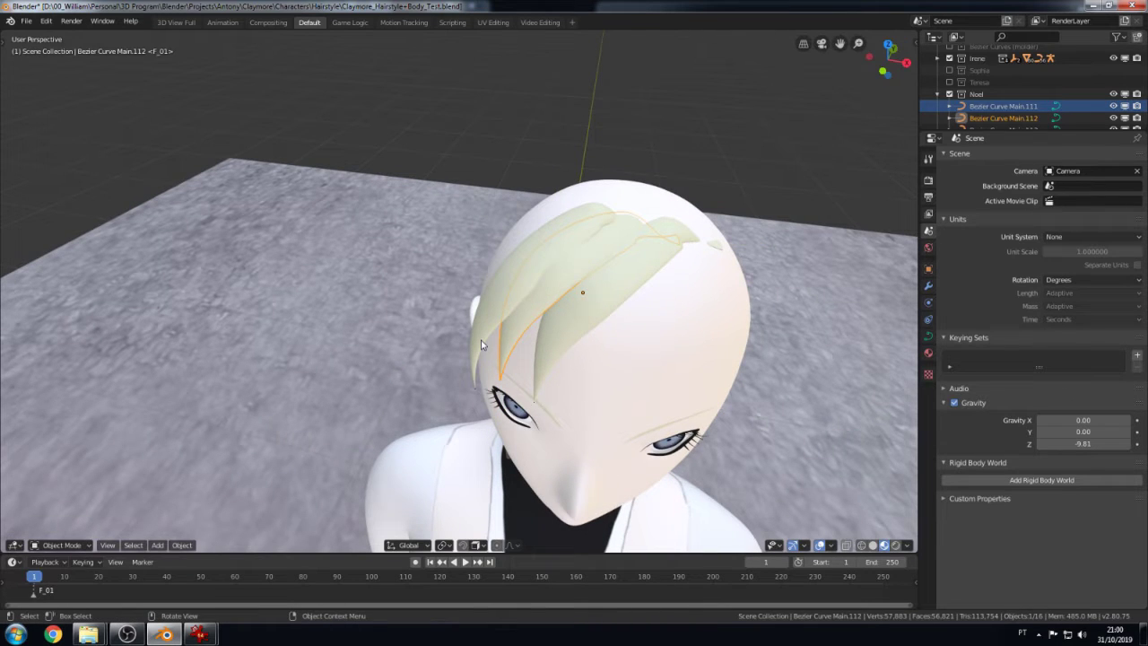
pyautogui.moveTo(617, 386); pyautogui.dragTo(610, 347, button='middle')
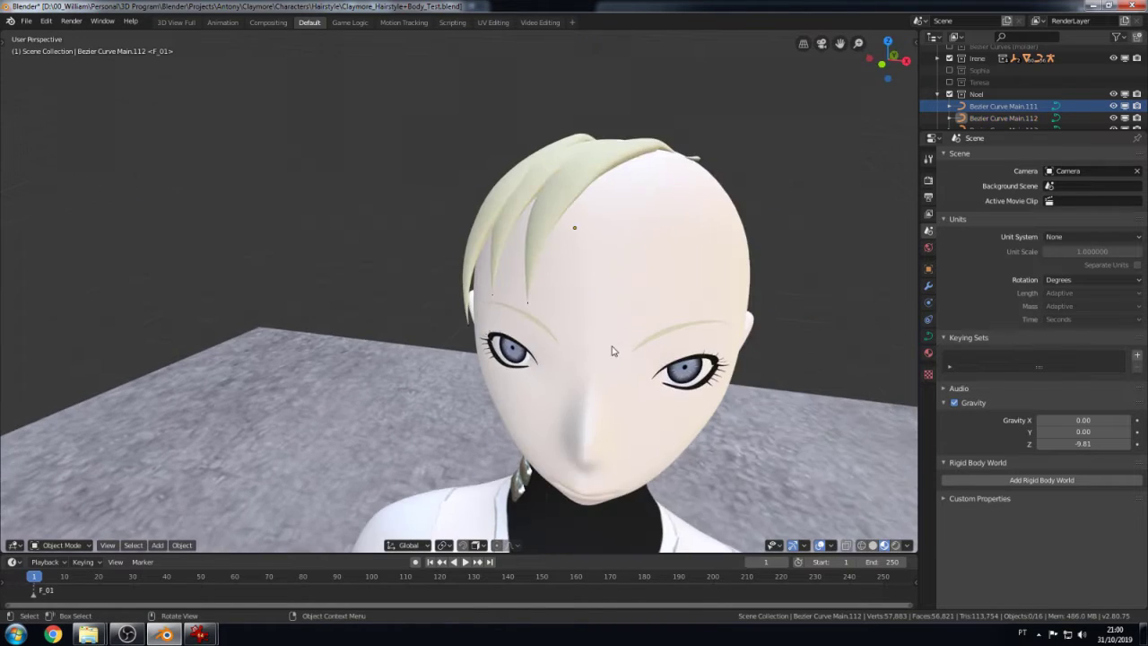
pyautogui.press('KP_3')
pyautogui.press('KP_1')
pyautogui.scroll(3, 671, 165)
# - Rotate the inner fringe strand's points and move its end point vertically along Z
pyautogui.hotkey('shift', 'd')
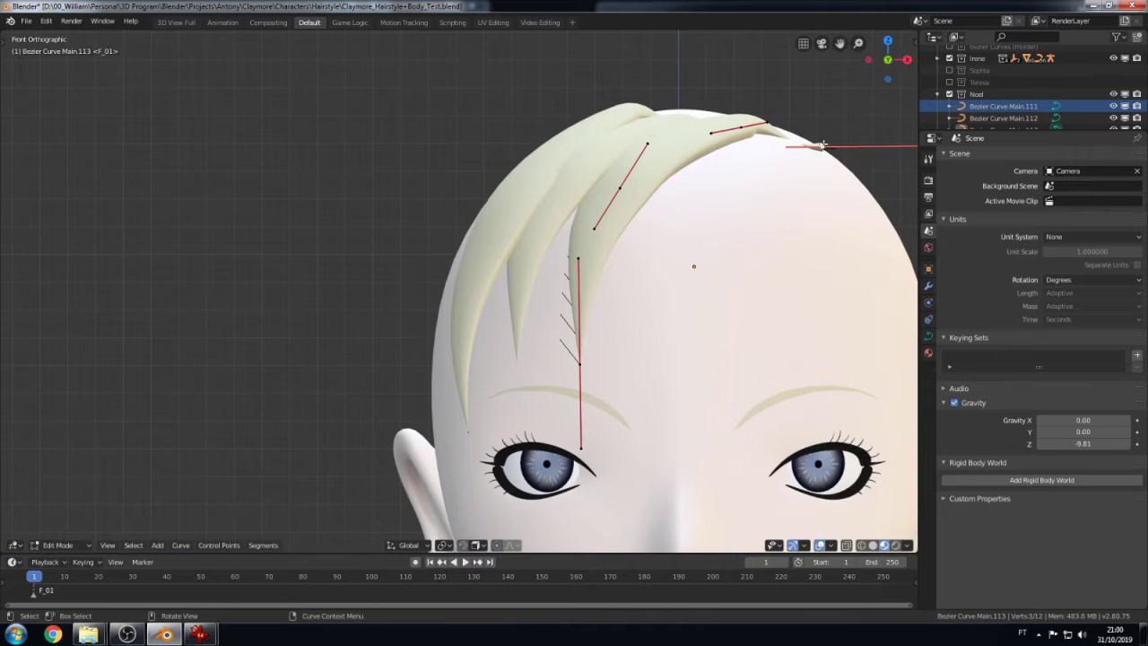
pyautogui.scroll(-2, 789, 224)
pyautogui.press('r')
pyautogui.click(786, 280)
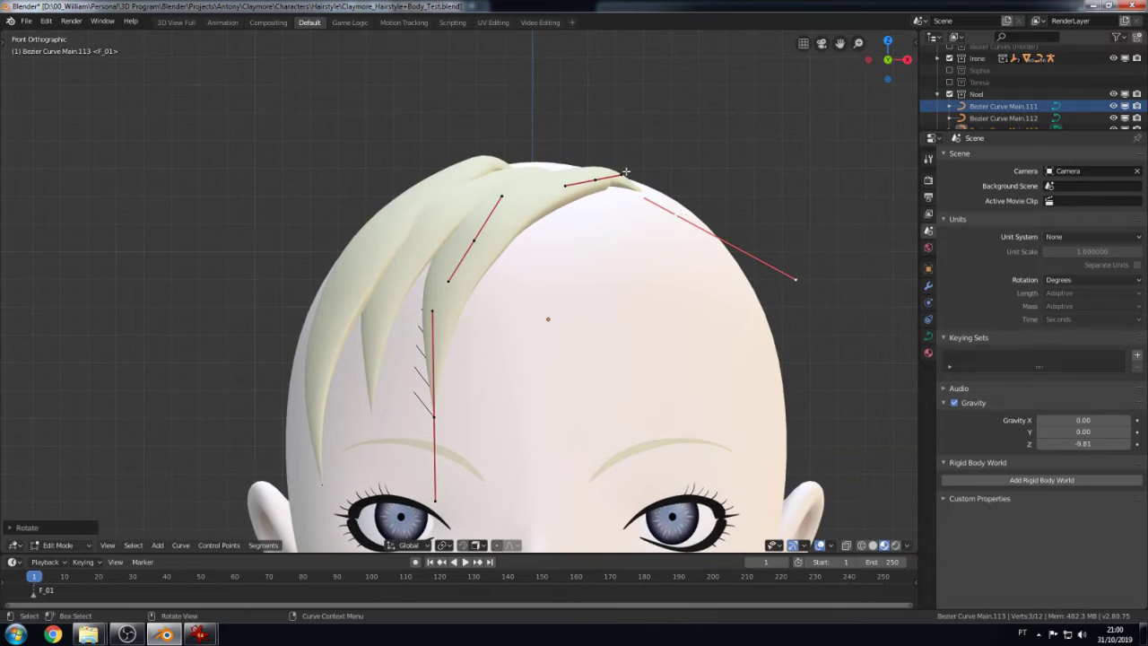
pyautogui.click(630, 176)
pyautogui.press('g')
pyautogui.press('z')
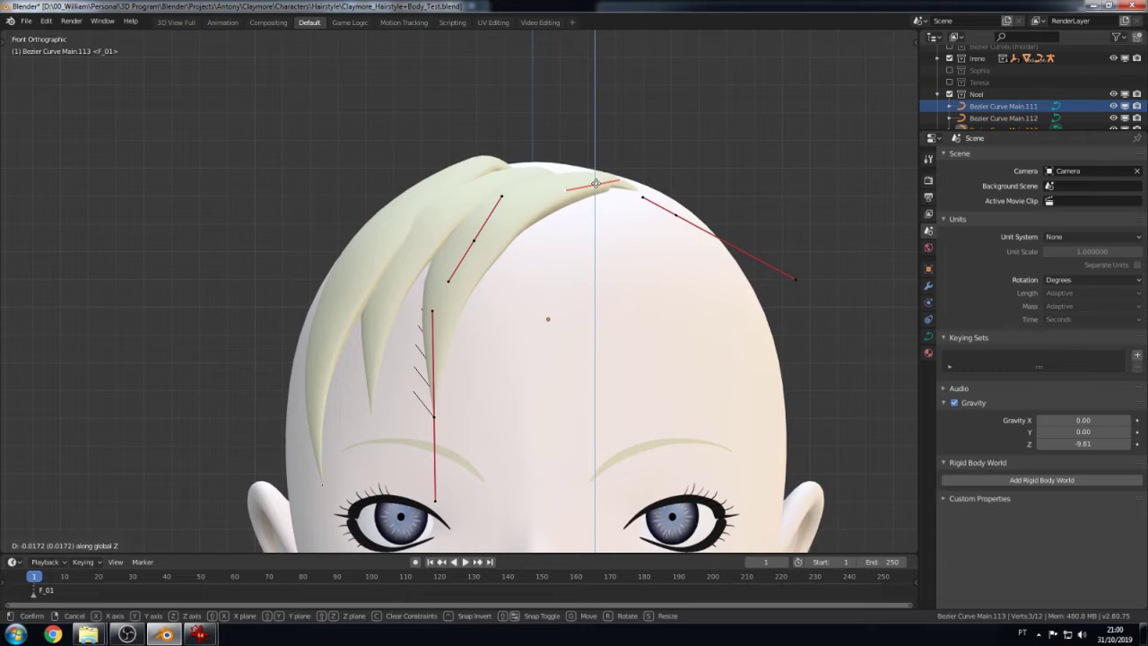
pyautogui.click(474, 243)
pyautogui.press('Tab')
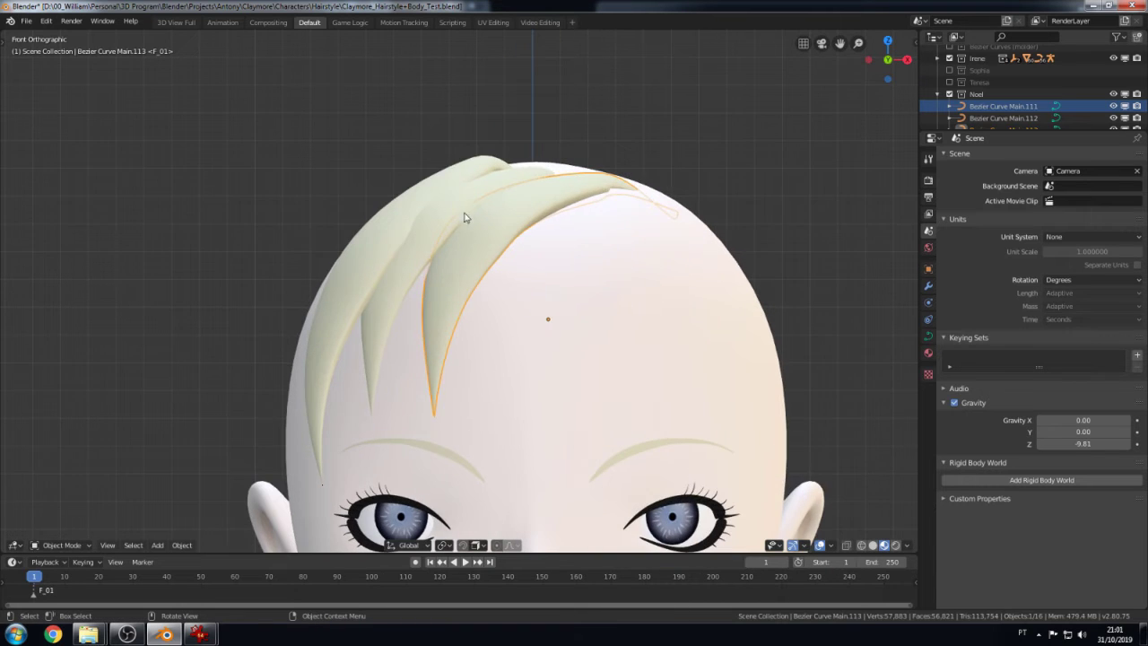
# - Move the outer fringe strand's top end point along Z and recheck it from the front
pyautogui.click(463, 216)
pyautogui.press('Tab')
pyautogui.moveTo(489, 173); pyautogui.dragTo(500, 167)
pyautogui.press('g')
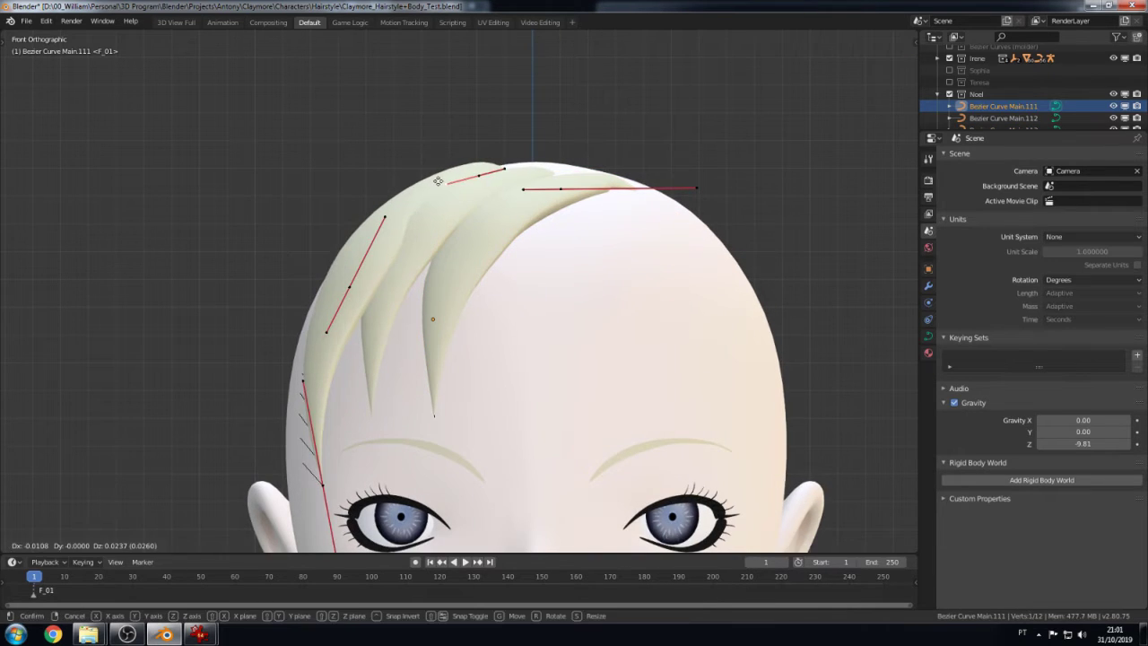
pyautogui.press('z')
pyautogui.click(427, 216)
pyautogui.press('Tab')
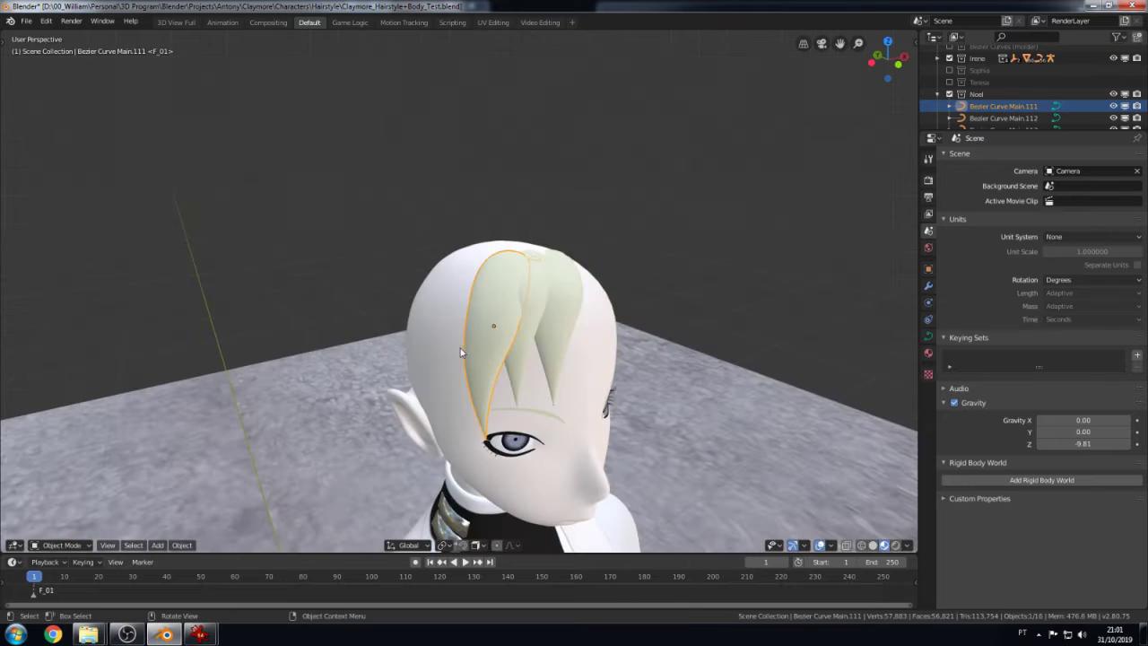
pyautogui.moveTo(425, 214)
pyautogui.mouseDown(button='middle')
pyautogui.moveTo(416, 342)
pyautogui.moveTo(359, 397)
pyautogui.moveTo(356, 453)
pyautogui.mouseUp(button='middle')
pyautogui.press('KP_1')
pyautogui.scroll(1, 415, 343)
# - Move a control point on the middle fringe strand and review the whole bust from the front
pyautogui.keyDown('shift'); pyautogui.click(359, 397); pyautogui.keyUp('shift')
pyautogui.press('Tab')
pyautogui.press('g')
pyautogui.click(356, 453)
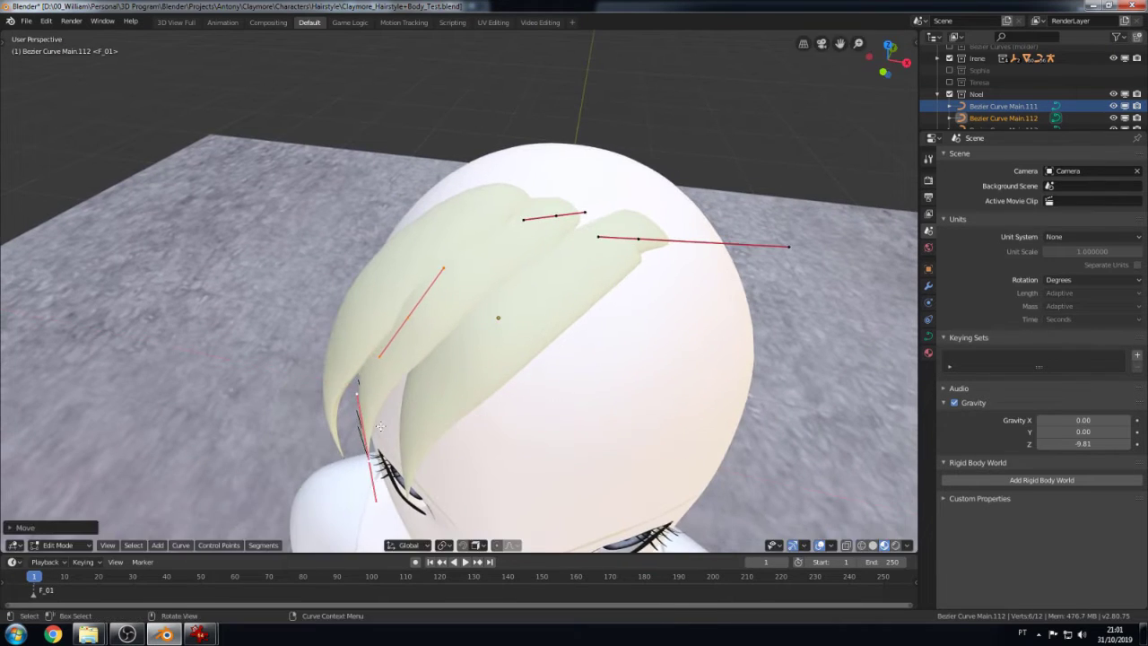
pyautogui.press('Tab')
pyautogui.press('KP_1')
pyautogui.scroll(-6, 439, 296)
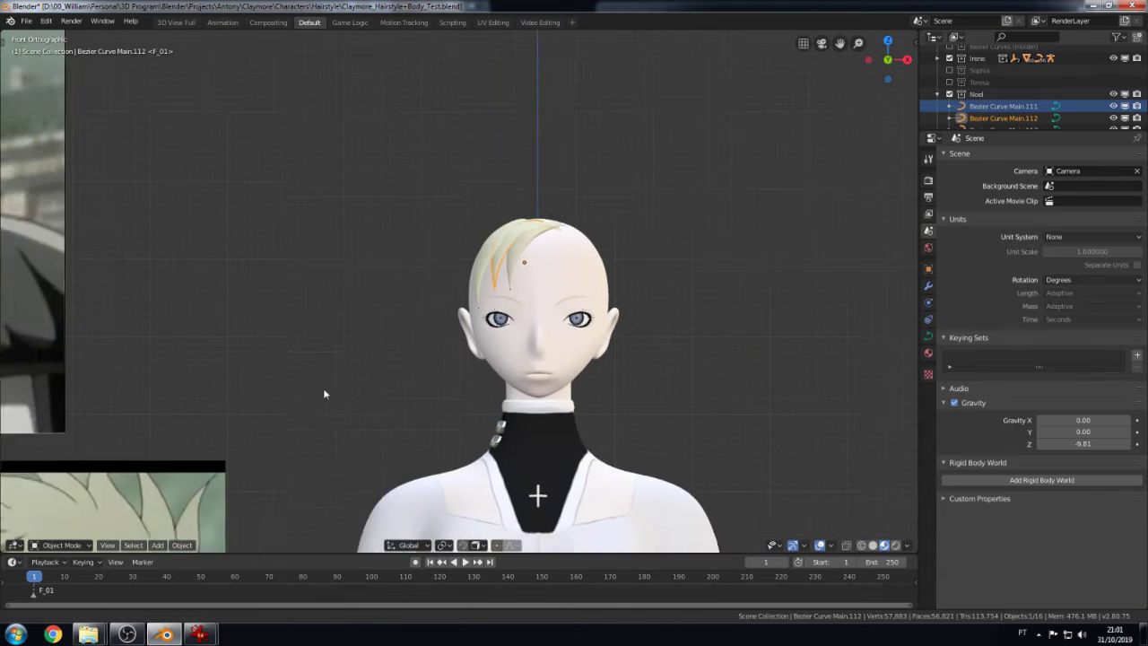
pyautogui.moveTo(323, 388)
pyautogui.keyDown('shift'); pyautogui.mouseDown(button='middle')
pyautogui.moveTo(602, 390)
pyautogui.moveTo(320, 347)
pyautogui.moveTo(335, 324)
pyautogui.mouseUp(button='middle'); pyautogui.keyUp('shift')
pyautogui.scroll(5, 321, 346)
pyautogui.scroll(2, 387, 352)
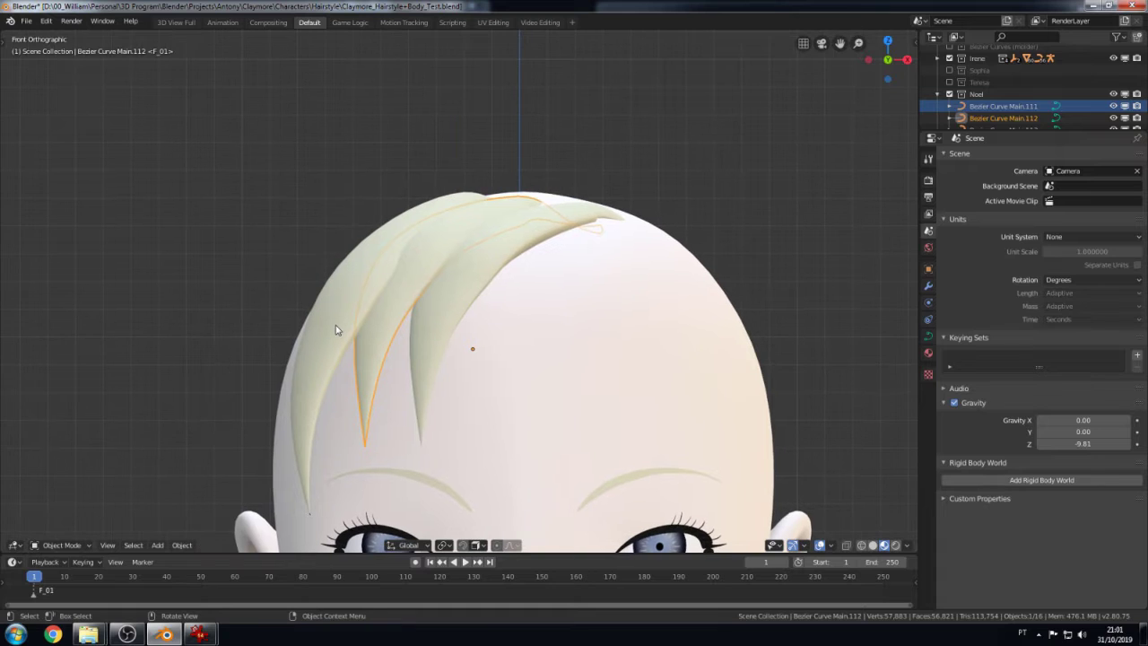
# - Raise the middle control point of the inner fringe strand (Main.113)
pyautogui.click(446, 326)
pyautogui.press('Tab')
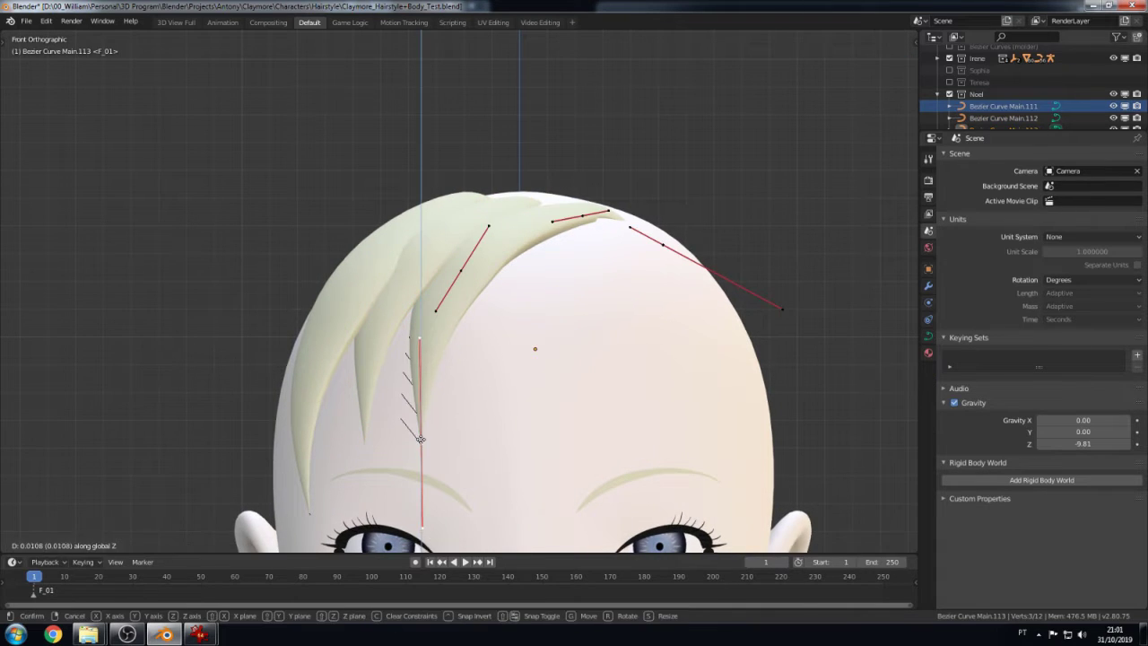
pyautogui.press('g')
pyautogui.click(428, 464)
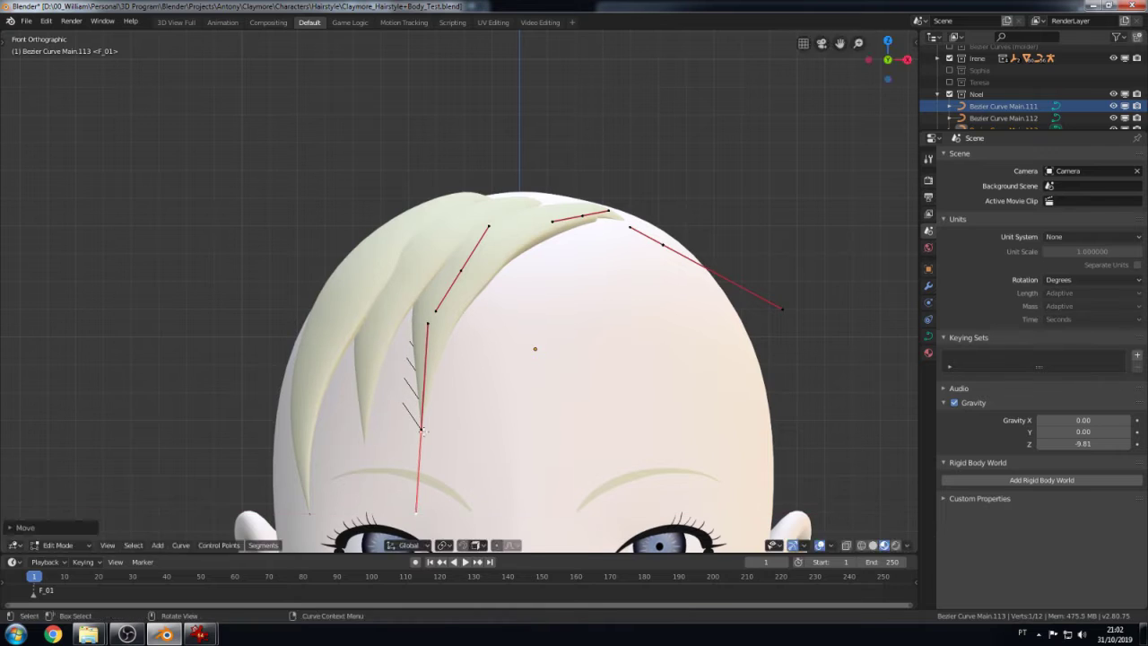
pyautogui.press('Tab')
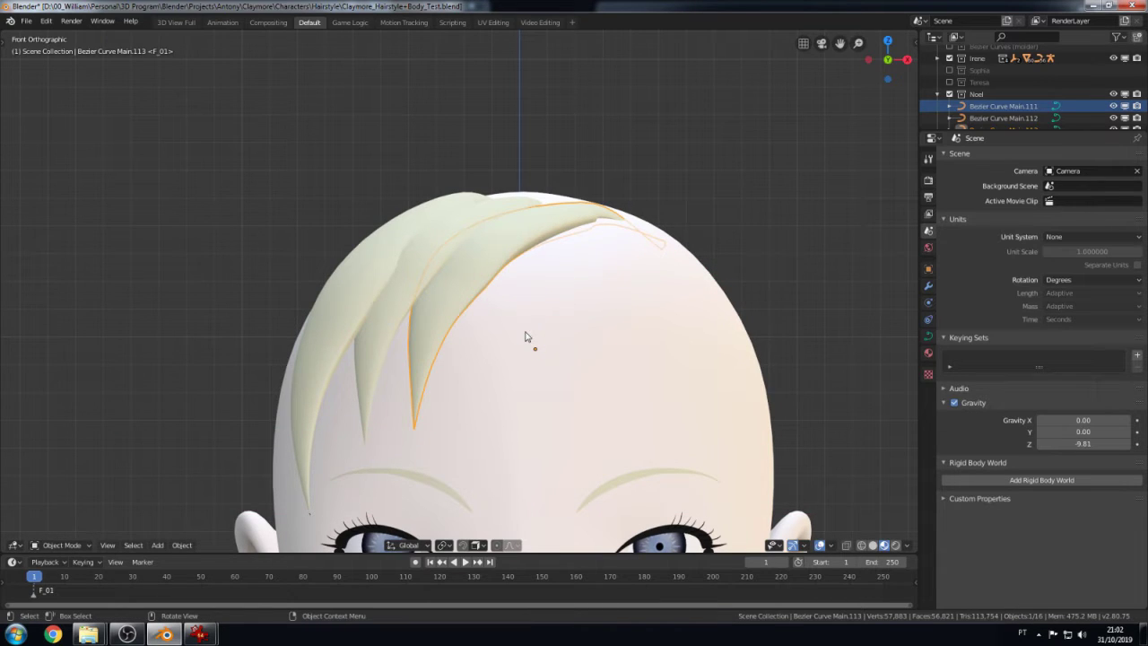
pyautogui.scroll(1, 655, 301)
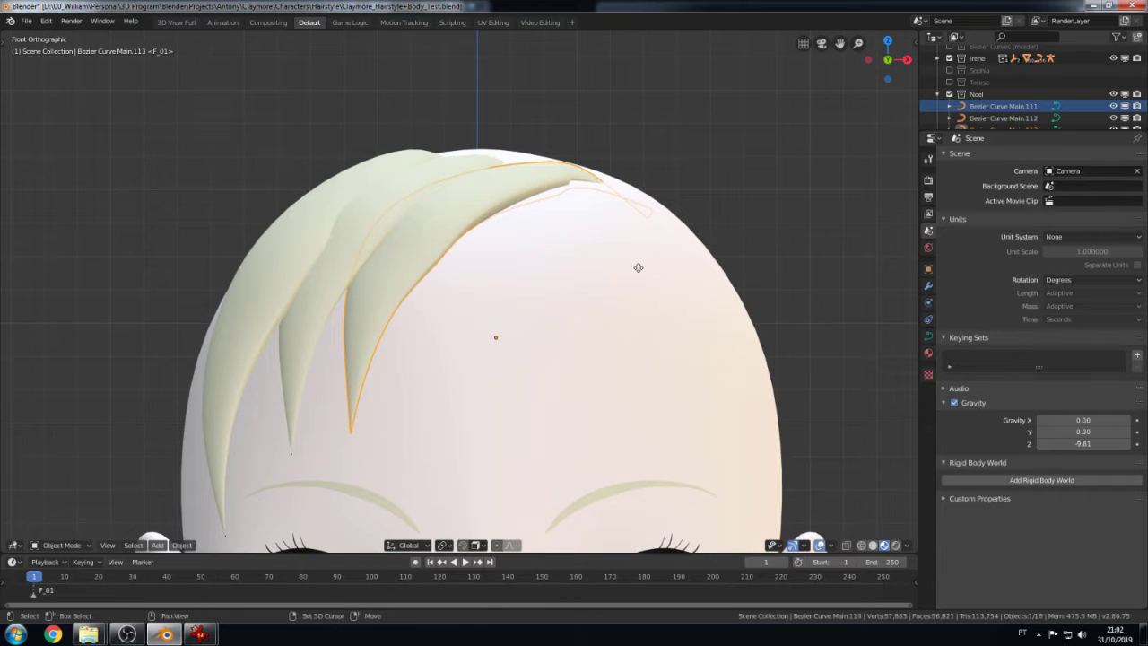
# - Duplicate that strand along X to the right, compare with the Noel reference, then edit the copy's points
pyautogui.hotkey('shift', 'd')
pyautogui.press('x')
pyautogui.click(700, 256)
pyautogui.moveTo(200, 634)
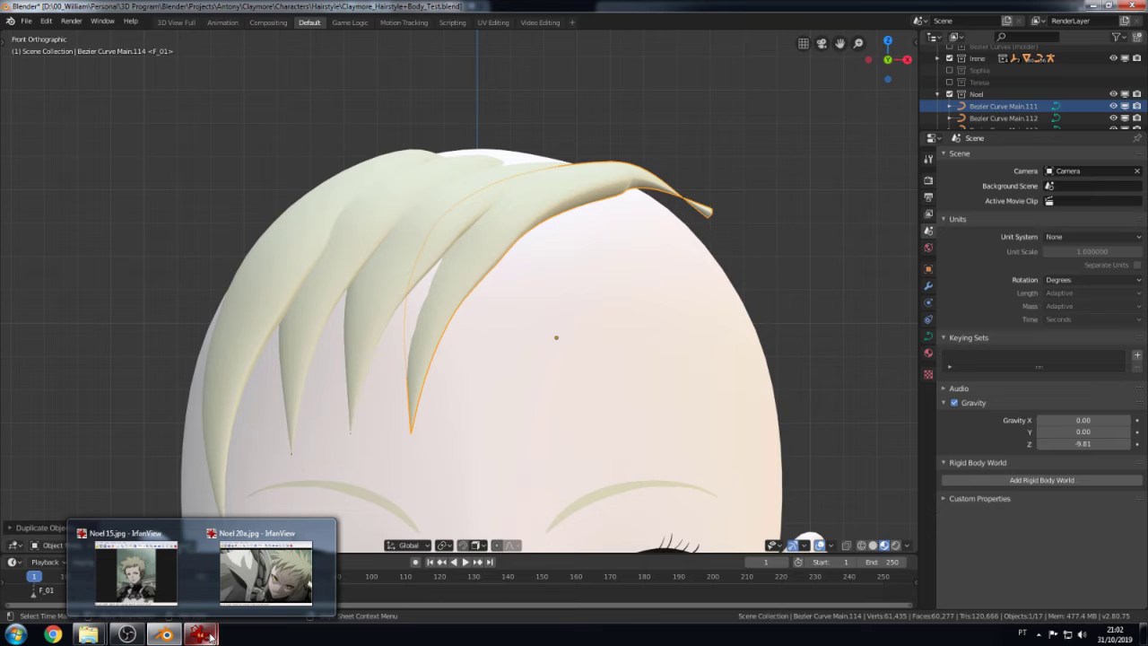
pyautogui.click(170, 600)
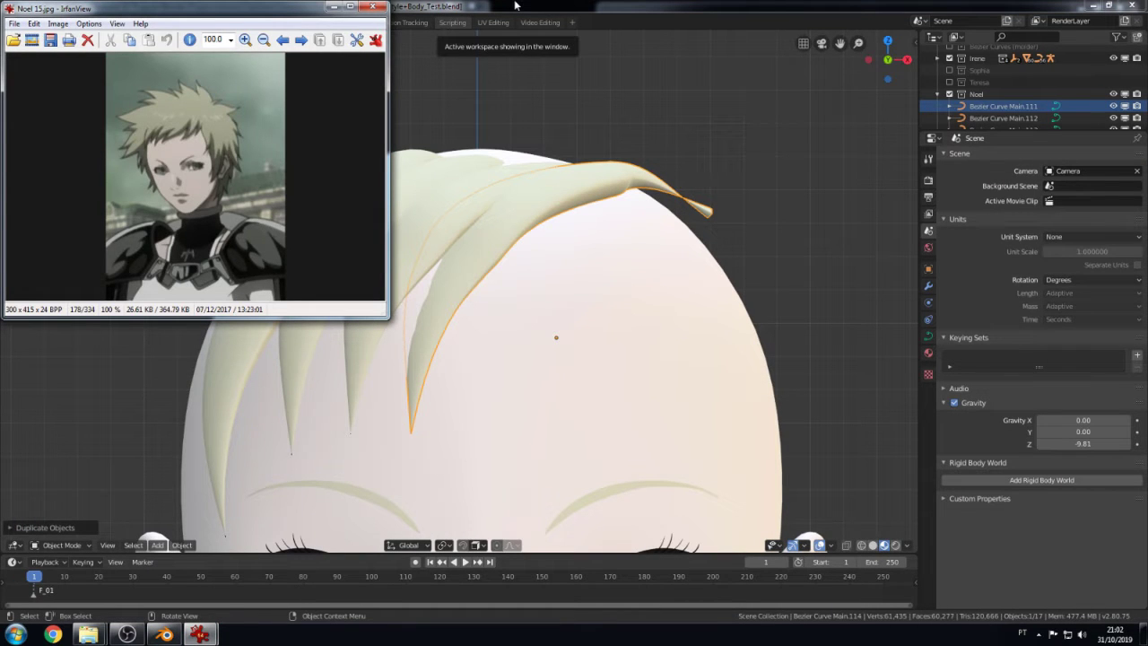
pyautogui.click(374, 7)
pyautogui.press('Tab')
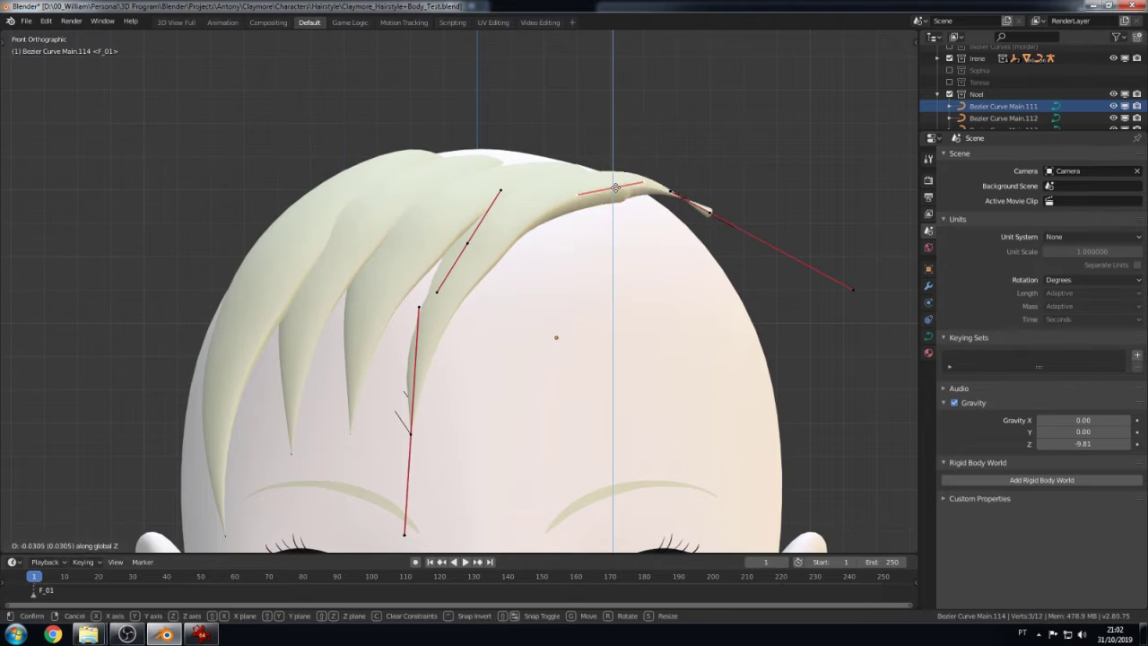
# - Move the new strand's tip point and reangle its lower section toward the brow
pyautogui.click(711, 213)
pyautogui.press('g')
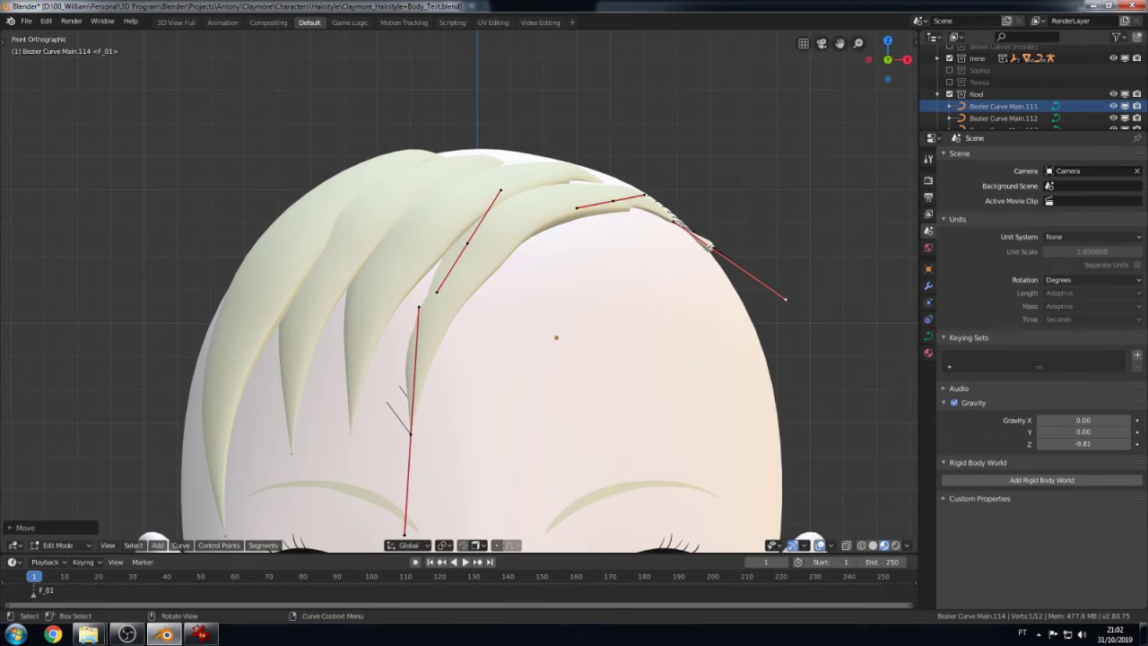
pyautogui.click(661, 207)
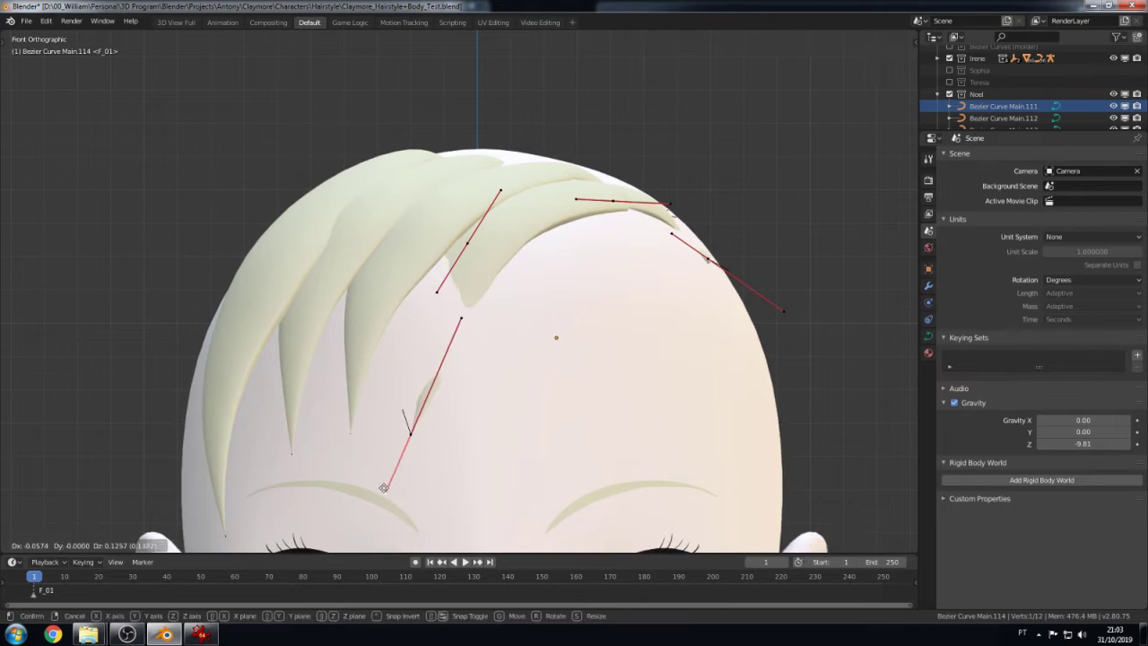
pyautogui.moveTo(418, 307); pyautogui.dragTo(446, 277)
# - Reposition two more strand points in perspective, then return to front view
pyautogui.click(392, 388)
pyautogui.moveTo(392, 387)
pyautogui.mouseDown(button='middle')
pyautogui.moveTo(354, 419)
pyautogui.moveTo(543, 279)
pyautogui.mouseUp(button='middle')
pyautogui.press('g')
pyautogui.click(347, 422)
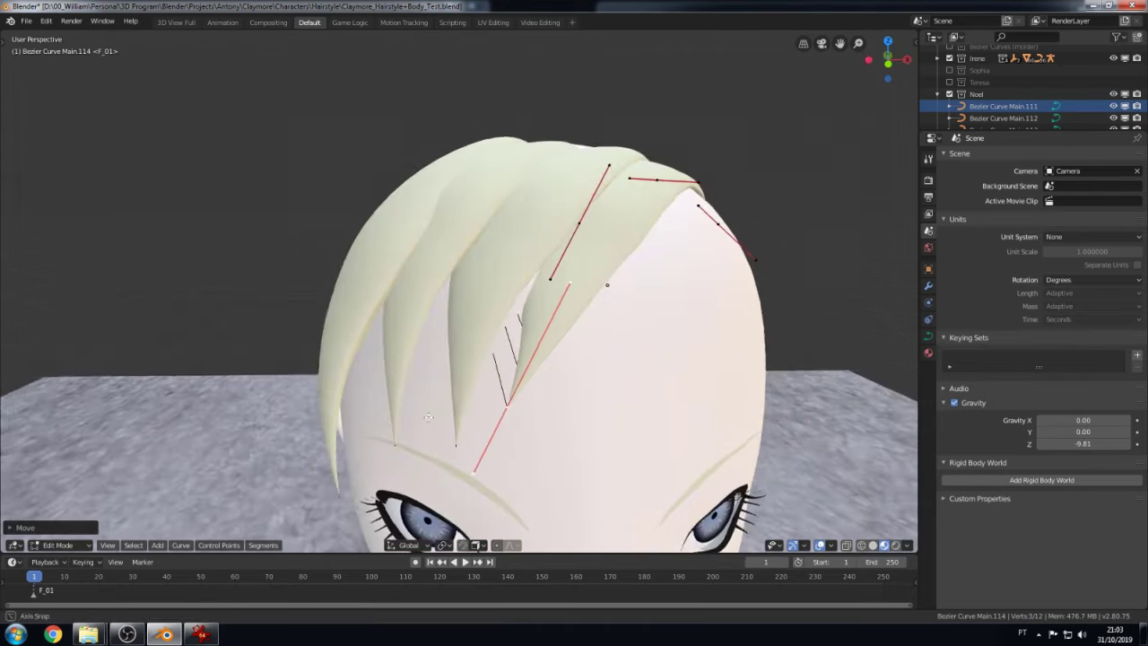
pyautogui.press('g')
pyautogui.click(549, 276)
pyautogui.press('KP_1')
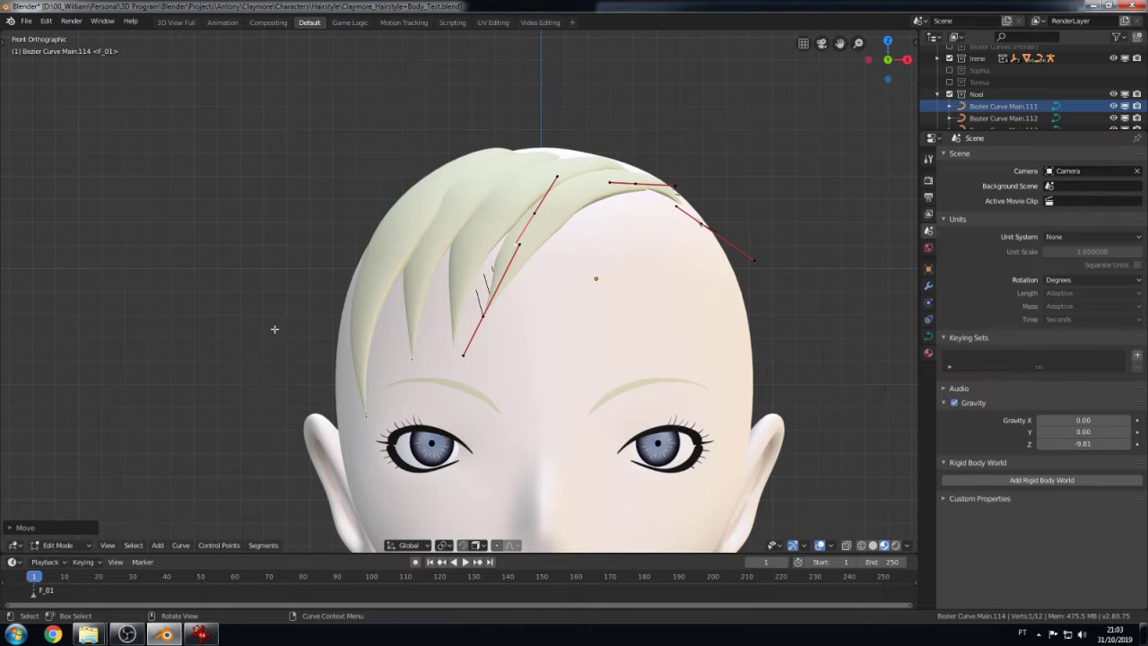
# - View the head from below and nudge a point on the new strand
pyautogui.scroll(-1, 275, 329)
pyautogui.scroll(4, 418, 369)
pyautogui.scroll(-4, 418, 369)
pyautogui.scroll(3, 418, 369)
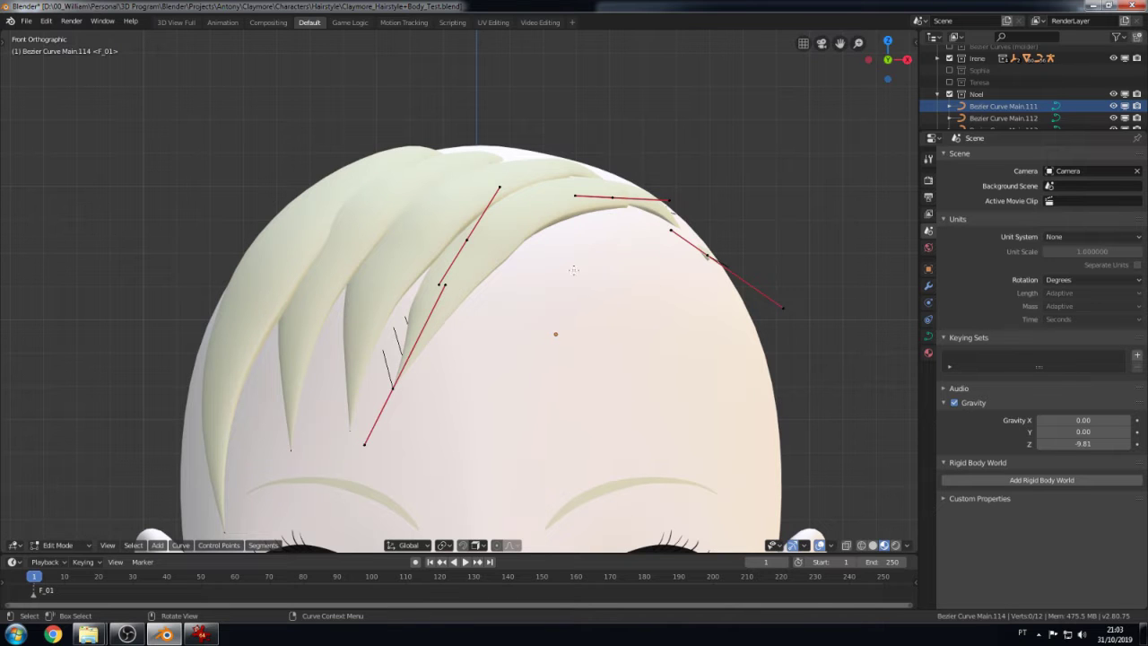
pyautogui.moveTo(487, 328)
pyautogui.mouseDown(button='middle')
pyautogui.moveTo(348, 395)
pyautogui.moveTo(297, 396)
pyautogui.mouseUp(button='middle')
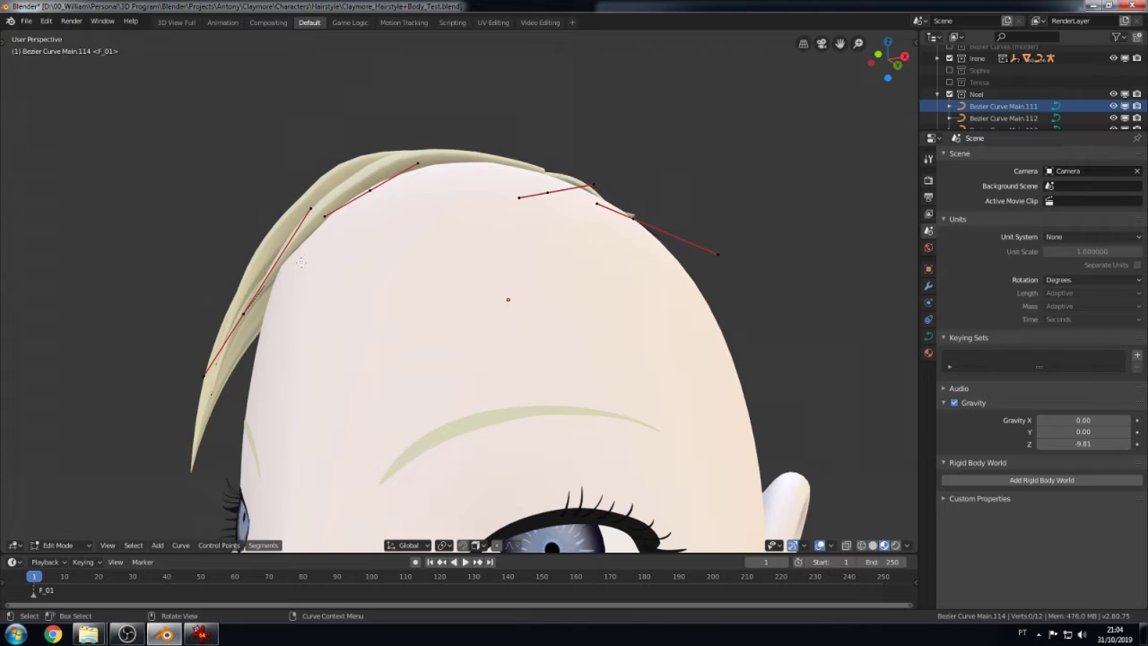
pyautogui.moveTo(413, 150); pyautogui.dragTo(492, 135, button='middle')
pyautogui.click(440, 185)
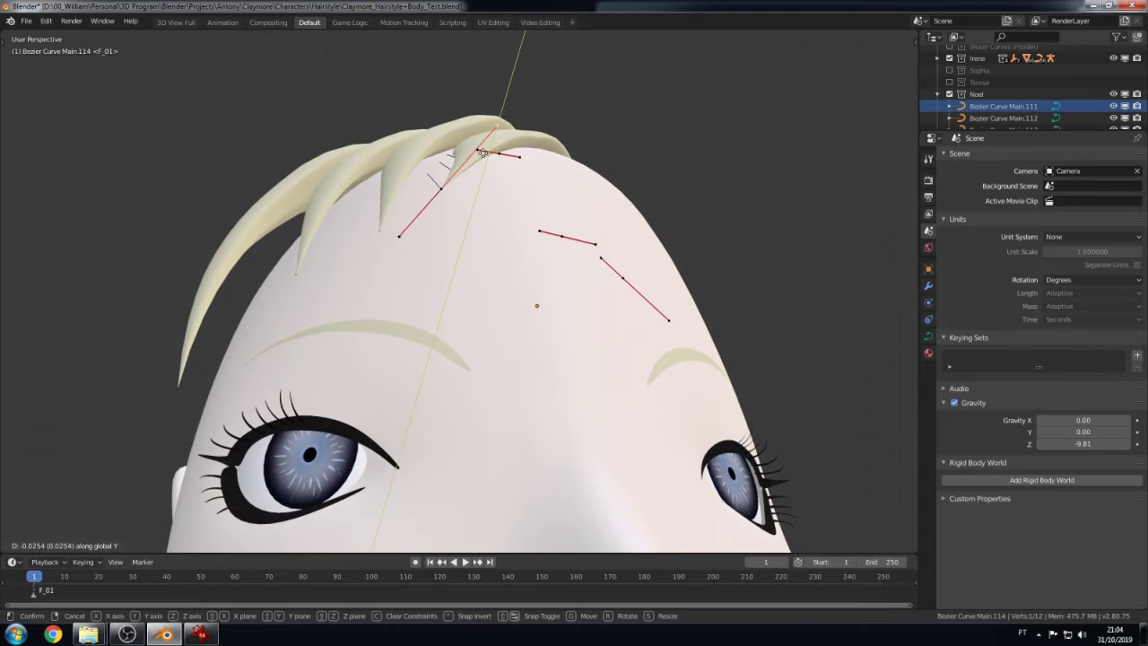
pyautogui.press('g')
pyautogui.click(438, 174)
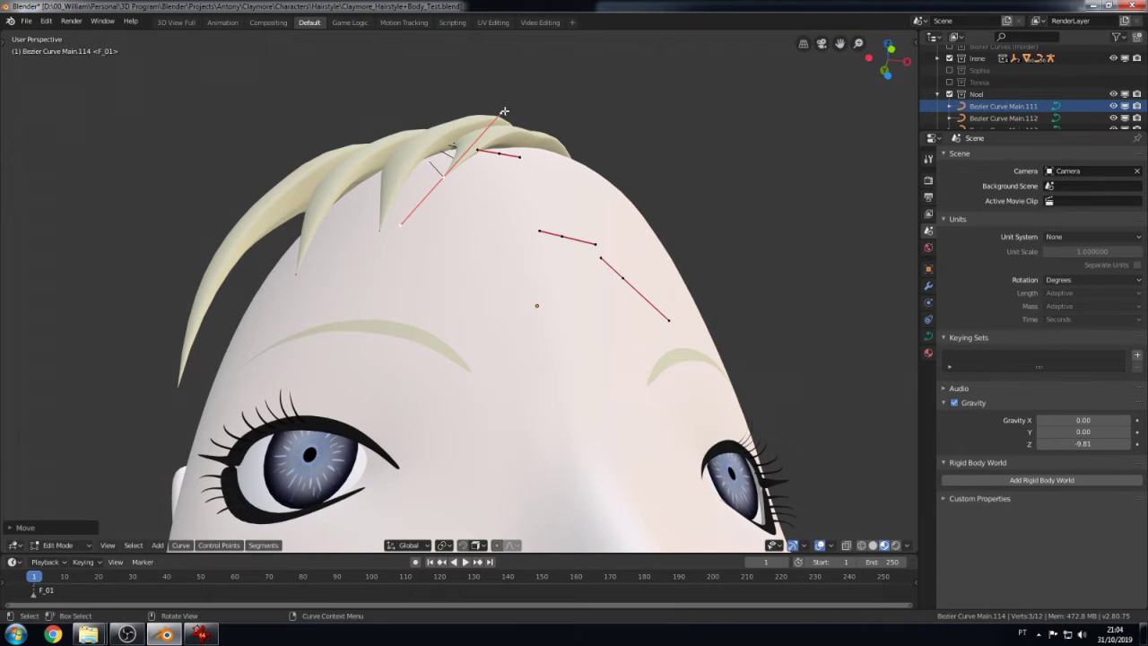
# - Shift the strand's segment along the top of the head
pyautogui.moveTo(439, 175); pyautogui.dragTo(512, 208, button='middle')
pyautogui.scroll(2, 512, 208)
pyautogui.scroll(2, 512, 208)
pyautogui.press('g')
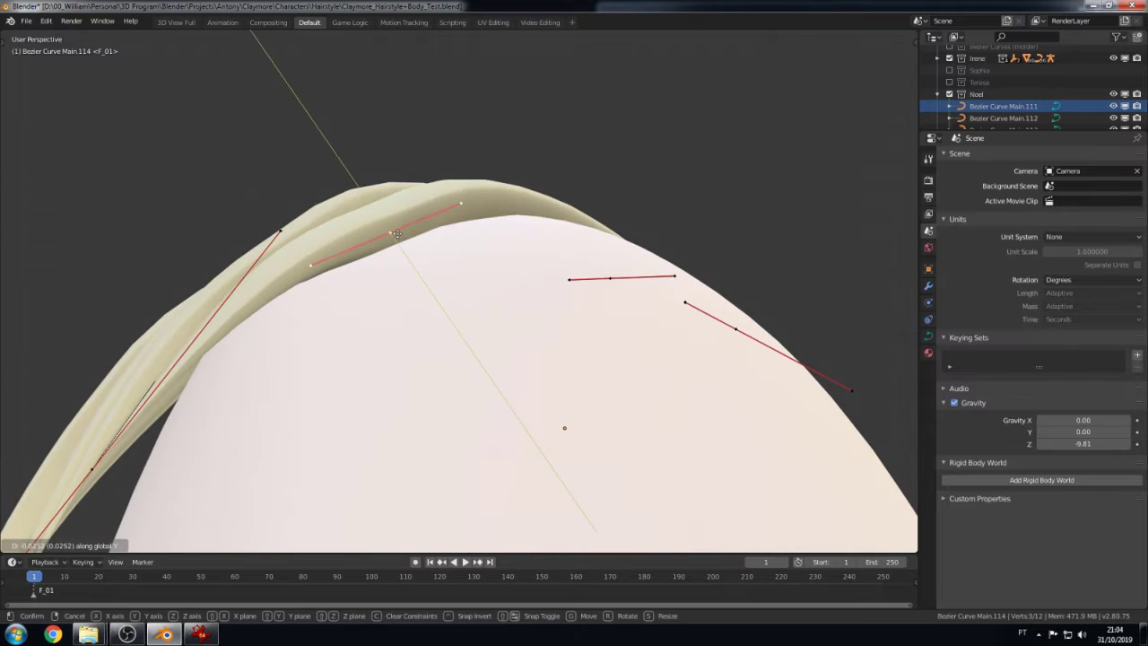
pyautogui.click(465, 218)
pyautogui.press('g')
pyautogui.click(465, 219)
# - Inspect the whole reshaped strand in Object Mode from the front and above
pyautogui.press('Tab')
pyautogui.scroll(-3, 465, 219)
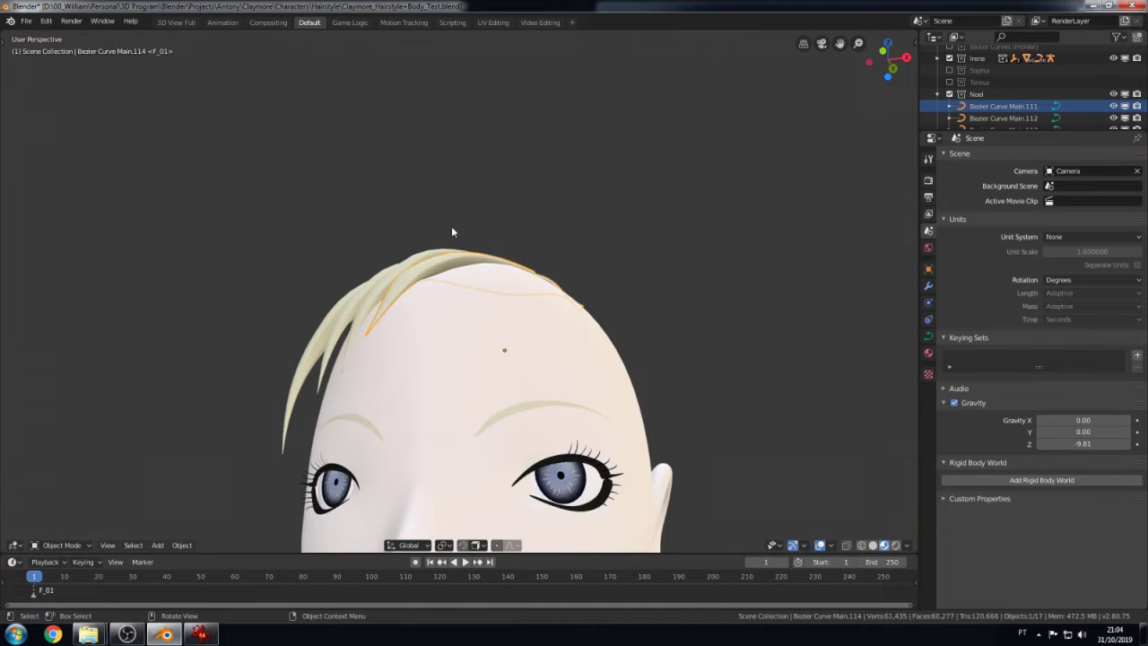
pyautogui.moveTo(464, 219)
pyautogui.mouseDown(button='middle')
pyautogui.moveTo(484, 251)
pyautogui.moveTo(415, 292)
pyautogui.mouseUp(button='middle')
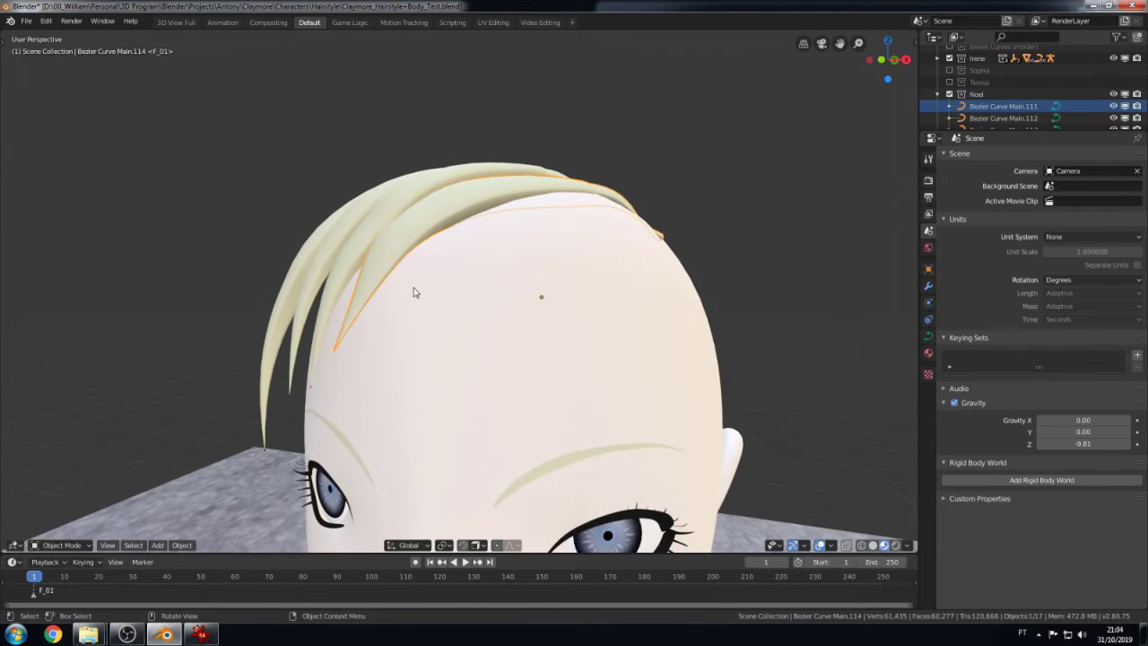
pyautogui.scroll(-2, 413, 295)
pyautogui.moveTo(479, 313)
pyautogui.mouseDown(button='middle')
pyautogui.moveTo(538, 260)
pyautogui.moveTo(538, 226)
pyautogui.mouseUp(button='middle')
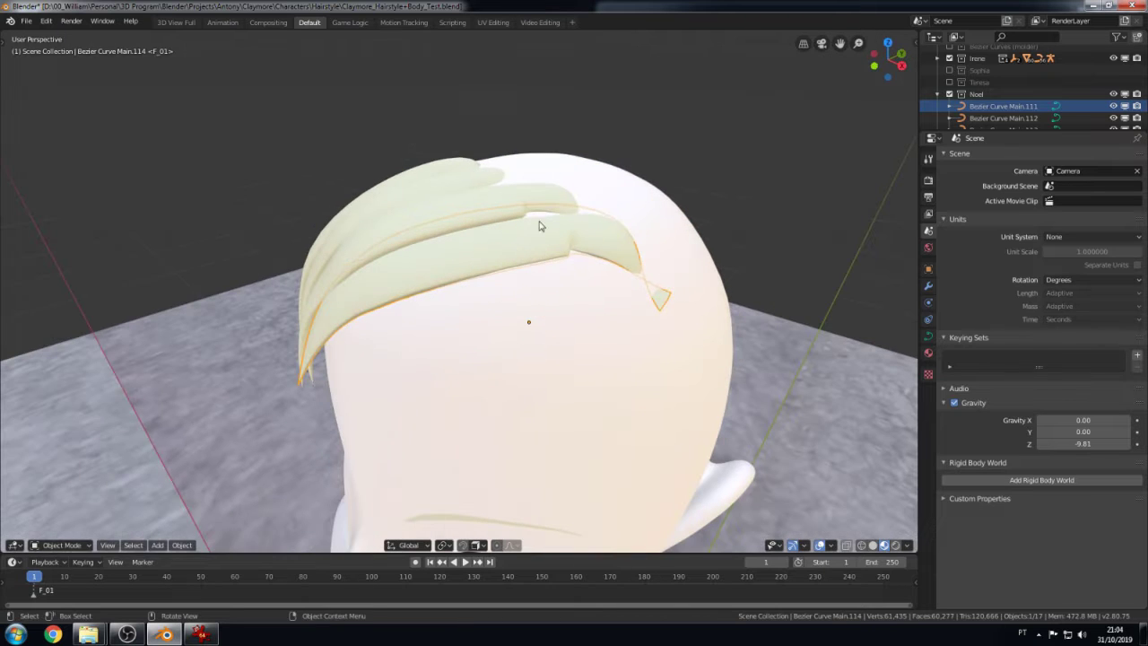
# - Refine two control points and the right-hand segment so the strand sweeps across the crown
pyautogui.press('Tab')
pyautogui.press('g')
pyautogui.click(541, 210)
pyautogui.press('g')
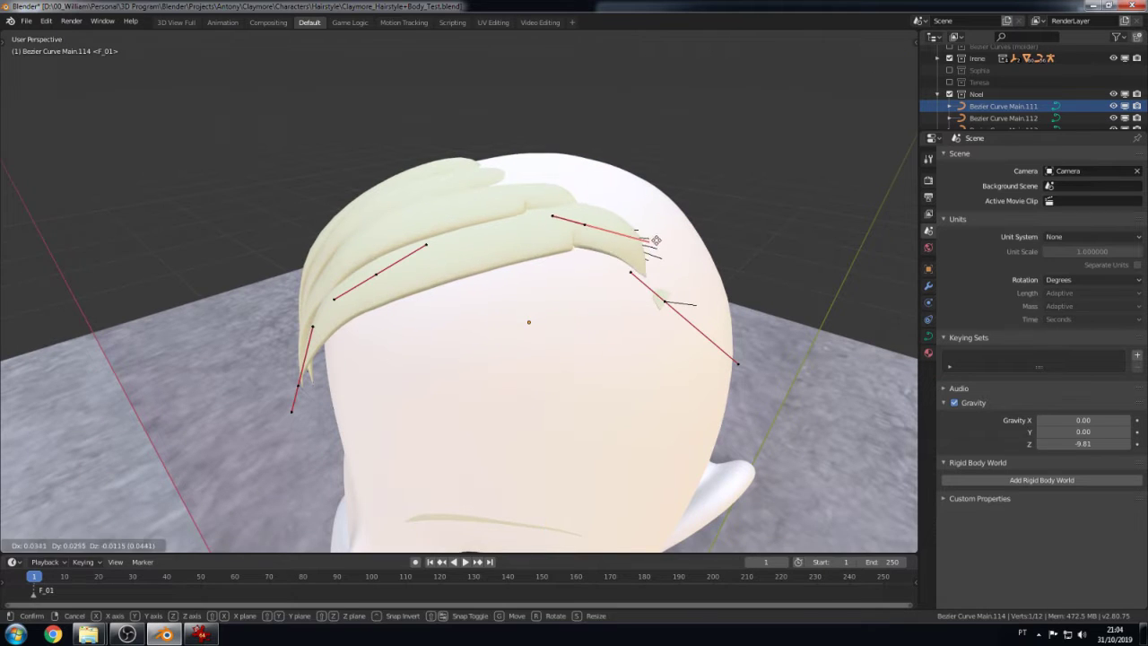
pyautogui.click(541, 211)
pyautogui.press('g')
pyautogui.click(523, 208)
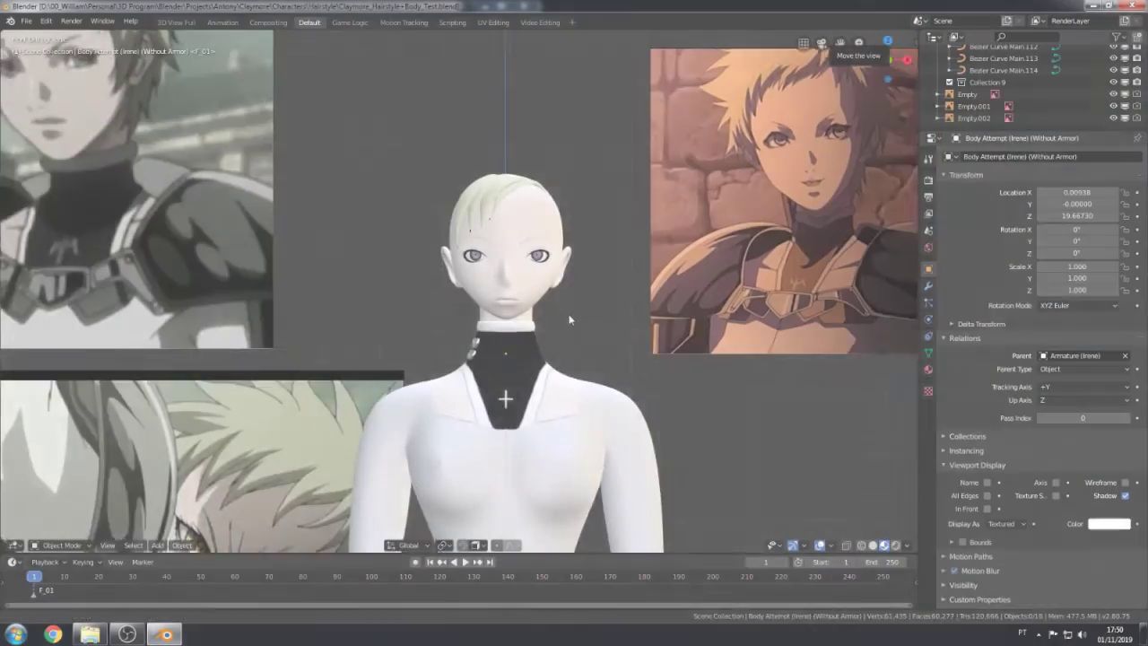
# - Duplicate two front hair strands and place the copies beside the originals
pyautogui.scroll(3, 474, 352)
pyautogui.scroll(2, 336, 348)
pyautogui.click(228, 248)
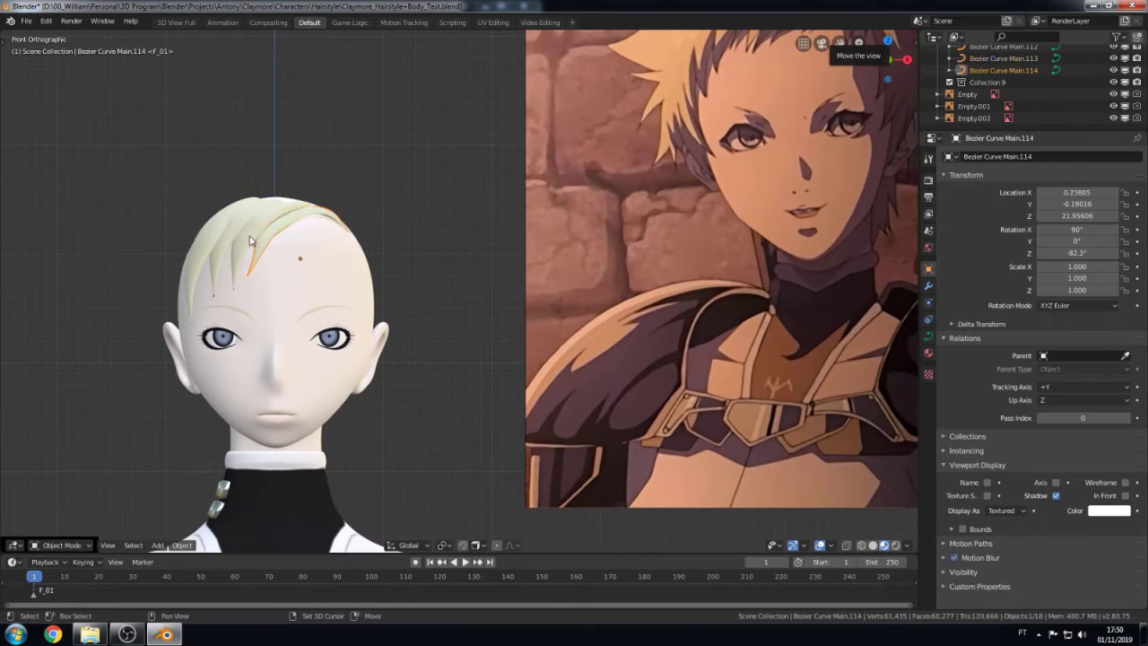
pyautogui.keyDown('shift'); pyautogui.click(252, 240); pyautogui.keyUp('shift')
pyautogui.hotkey('shift', 'd')
pyautogui.click(285, 240)
# - Set the copy's Bevel Object to Bezier Circle A and Taper Object to Bezier Curve D
pyautogui.click(929, 336)
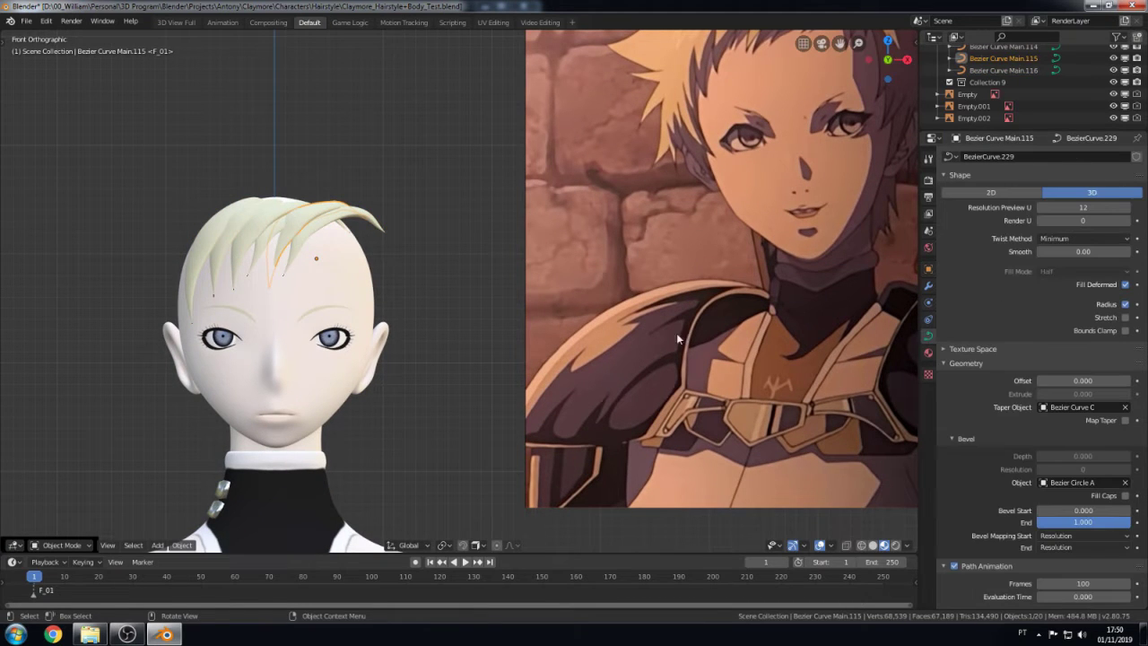
pyautogui.click(1077, 482)
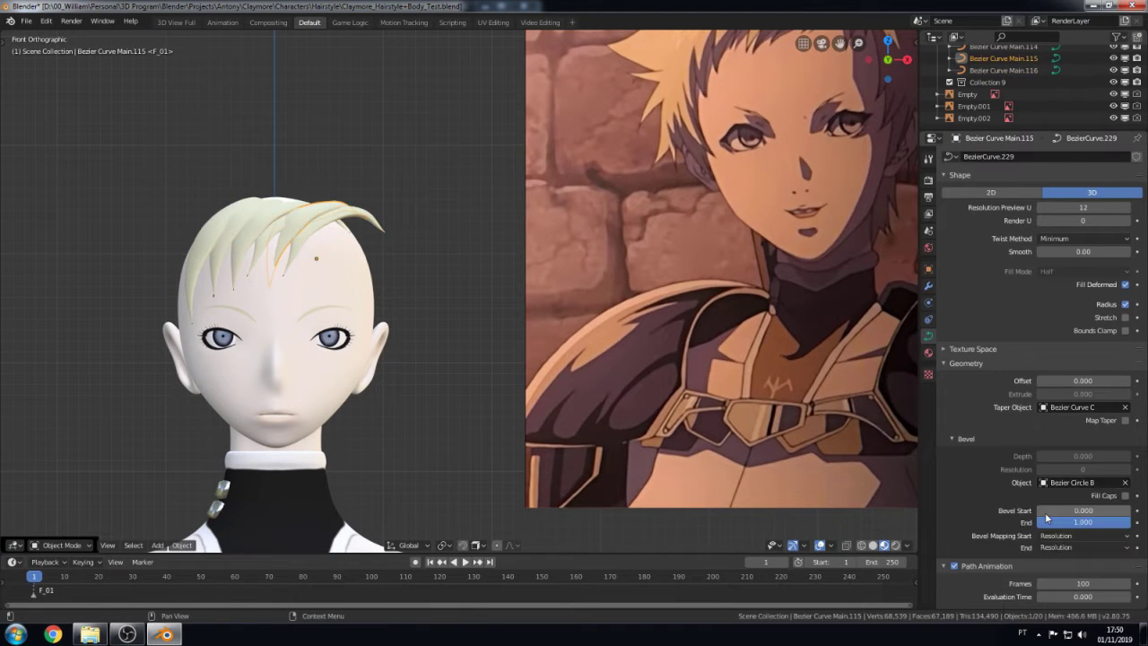
pyautogui.click(1077, 482)
pyautogui.click(1072, 516)
pyautogui.click(1076, 483)
pyautogui.click(1072, 498)
pyautogui.click(1076, 407)
pyautogui.click(1072, 475)
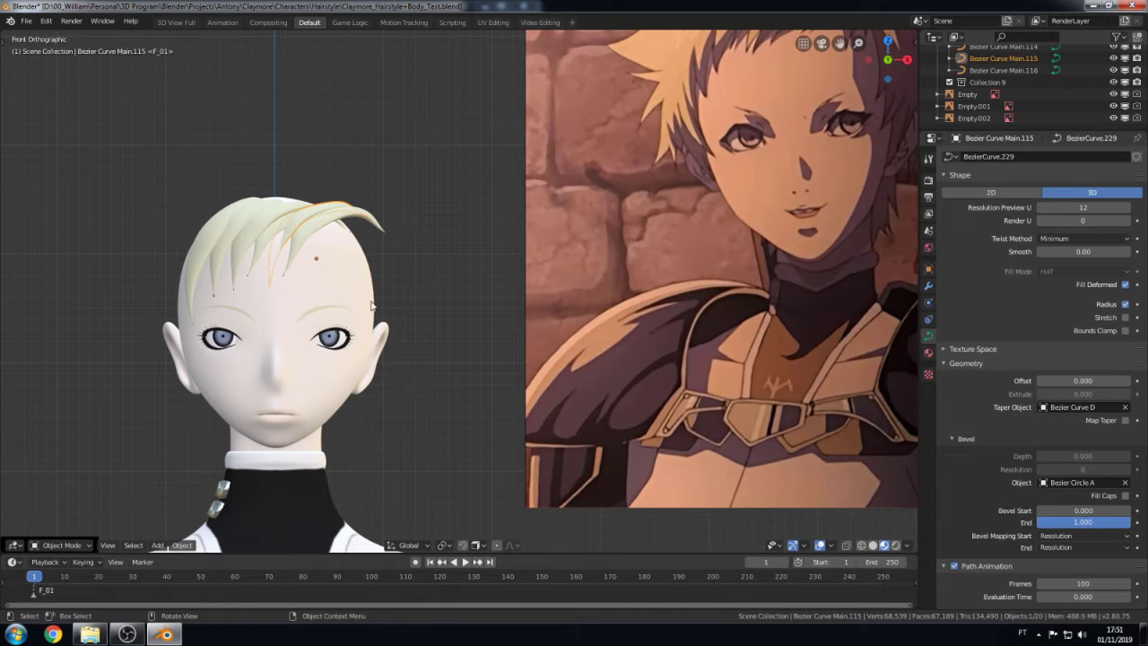
pyautogui.moveTo(392, 319); pyautogui.dragTo(396, 415, button='middle')
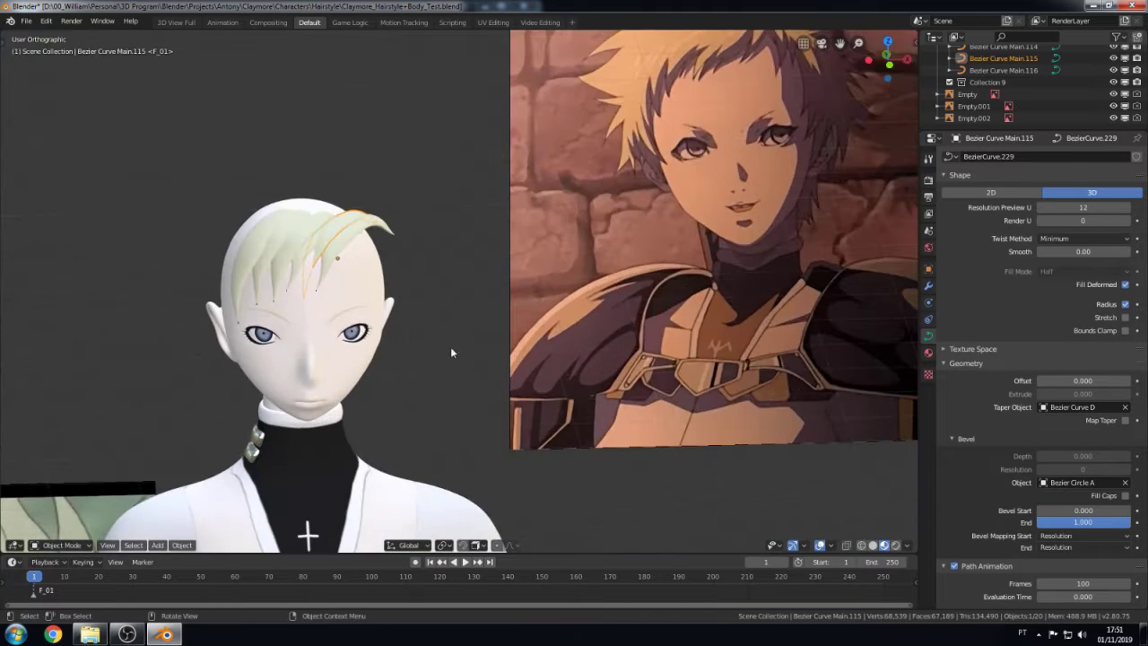
# - Rotate and move the first copied strand's points into place over the head
pyautogui.scroll(3, 396, 416)
pyautogui.press('Tab')
pyautogui.press('r')
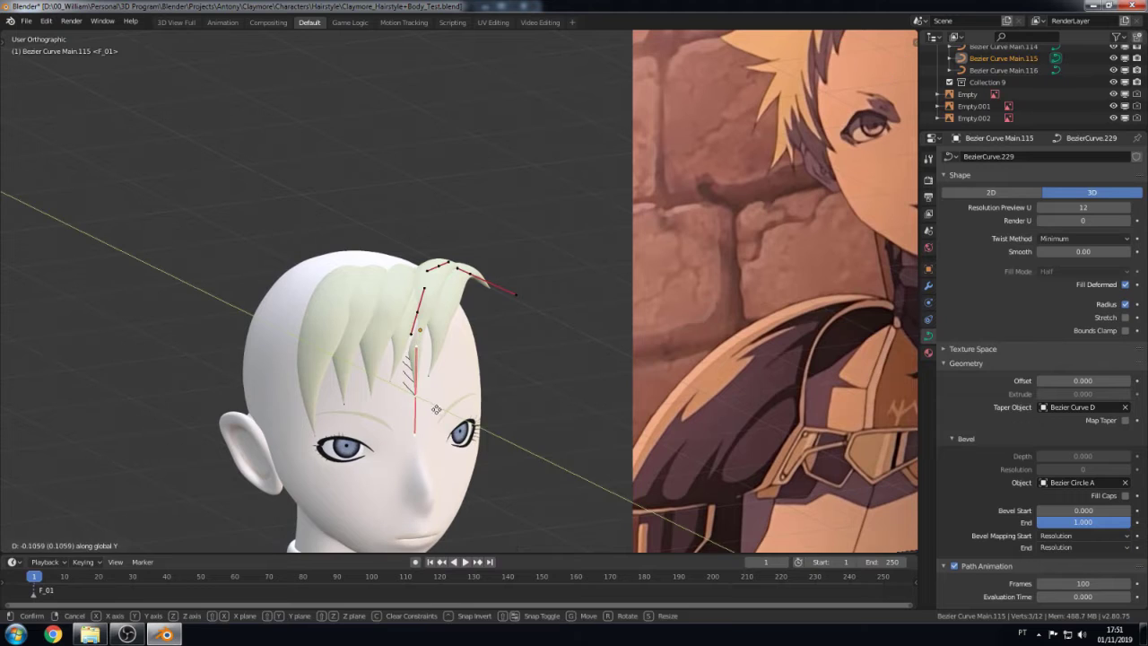
pyautogui.click(519, 418)
pyautogui.moveTo(519, 418); pyautogui.dragTo(448, 359, button='middle')
pyautogui.scroll(2, 448, 359)
pyautogui.press('g')
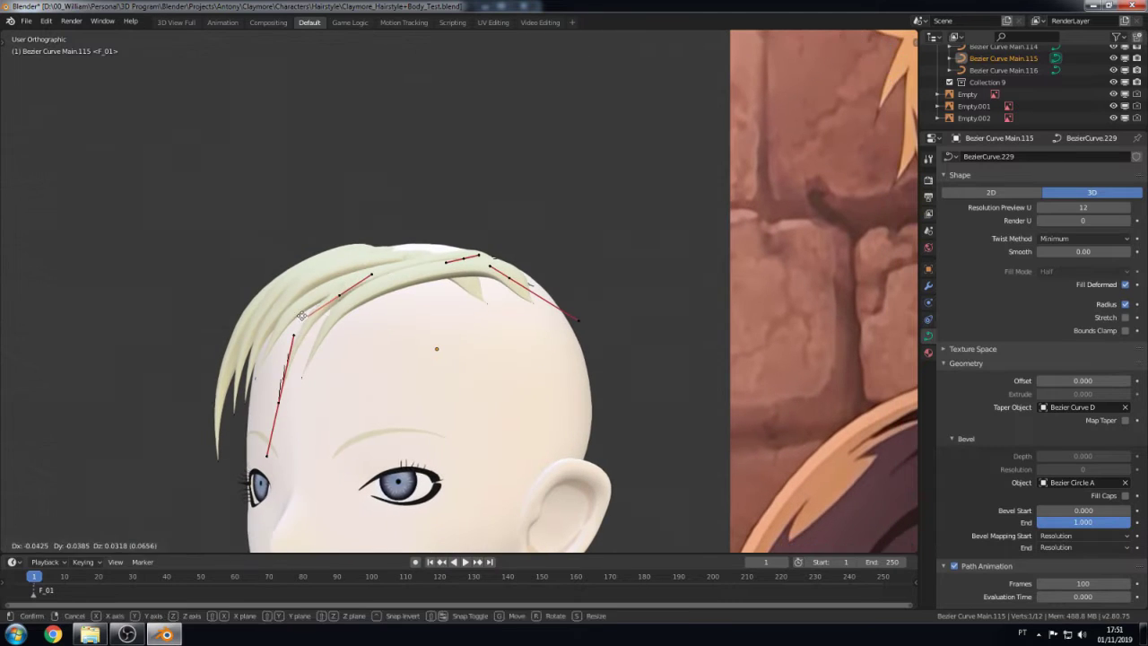
pyautogui.click(330, 288)
pyautogui.press('Tab')
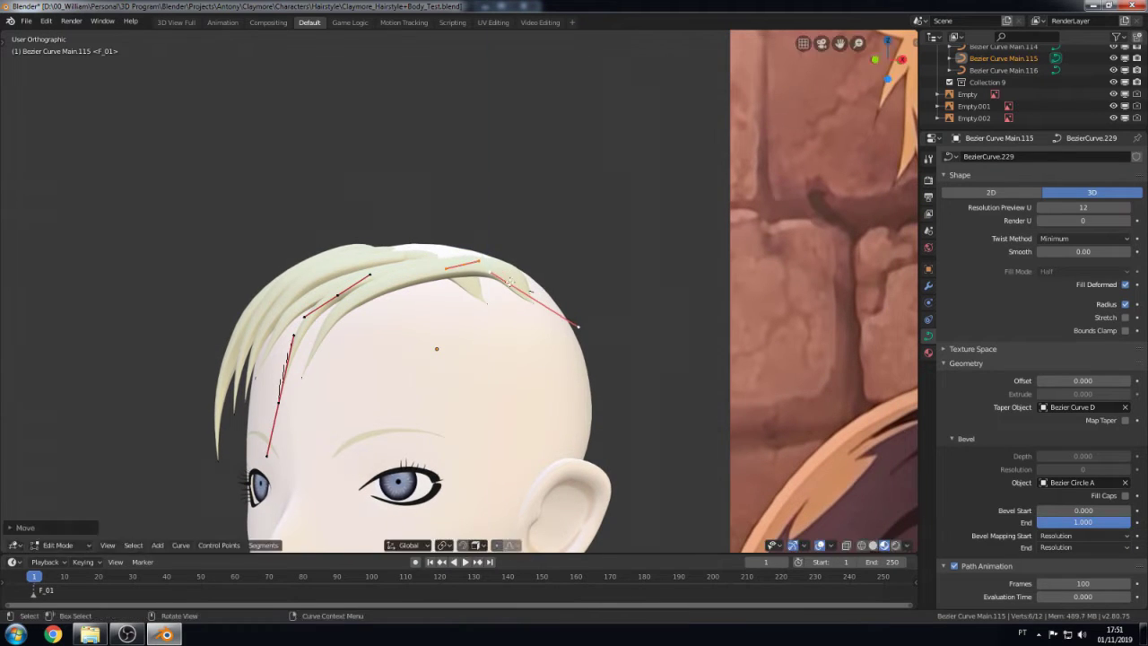
# - Select a point on the second copied strand and move its handle in front view
pyautogui.click(463, 262)
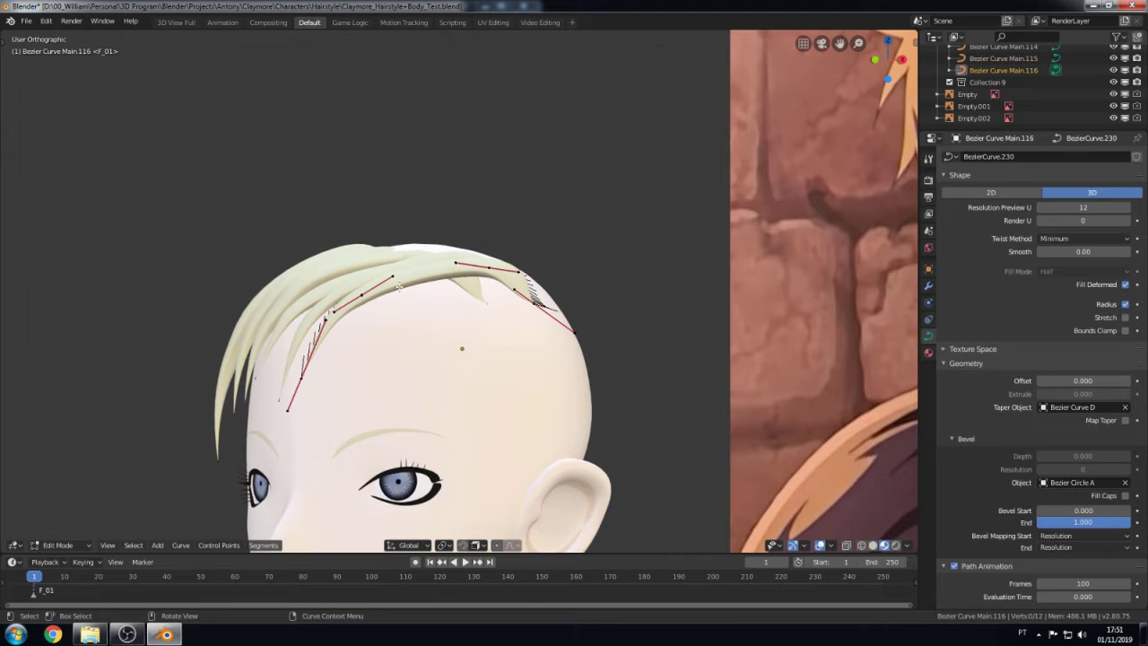
pyautogui.click(364, 288)
pyautogui.press('r')
pyautogui.press('y')
pyautogui.press('y')
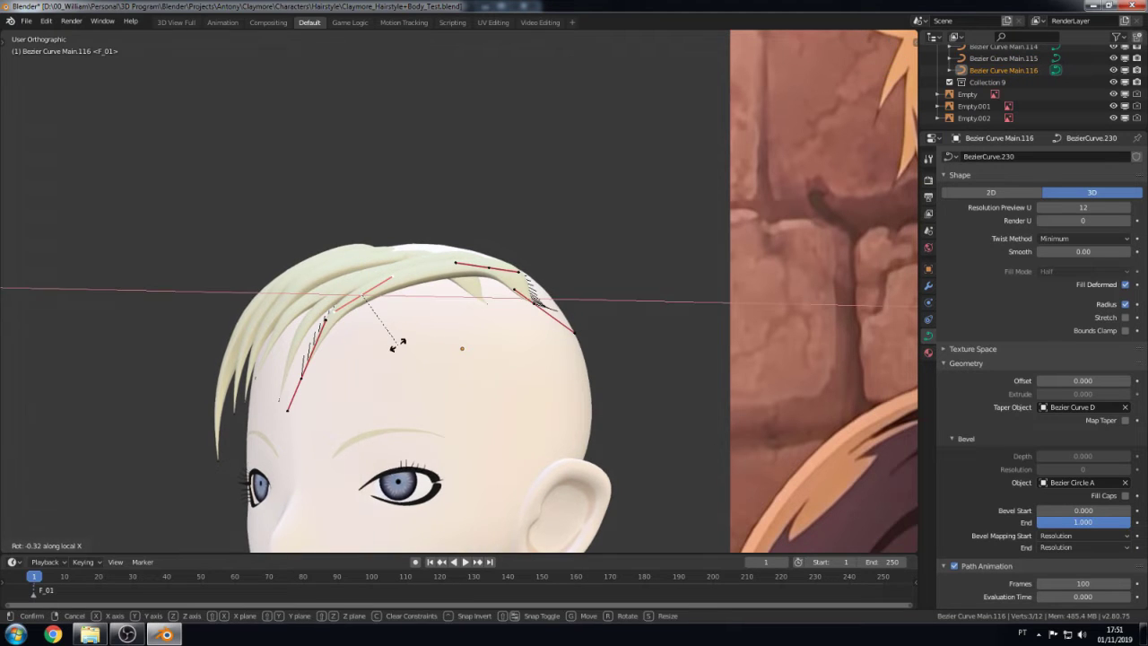
pyautogui.press('Escape')
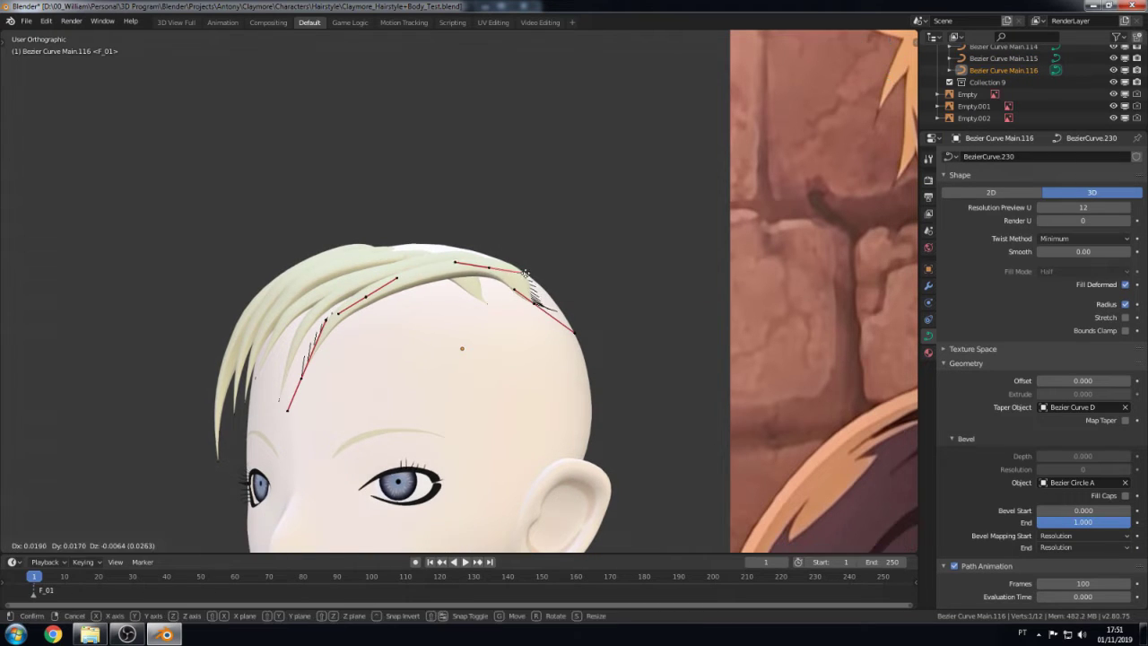
pyautogui.press('Return')
pyautogui.moveTo(446, 386); pyautogui.dragTo(446, 386, button='middle')
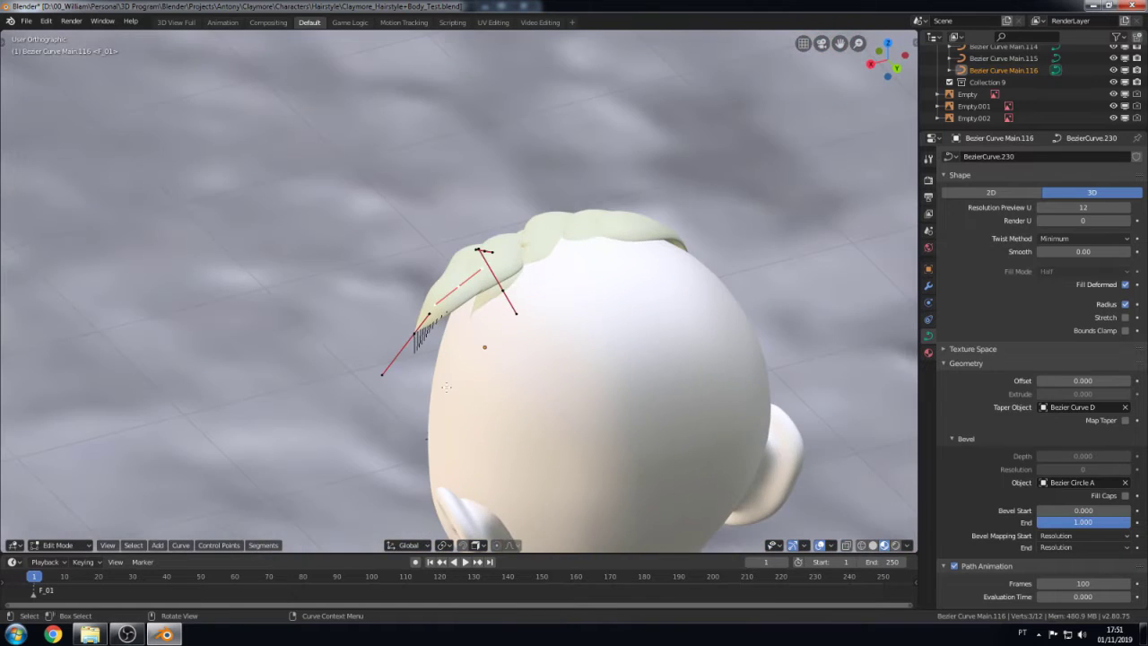
pyautogui.press('KP_1')
pyautogui.press('g')
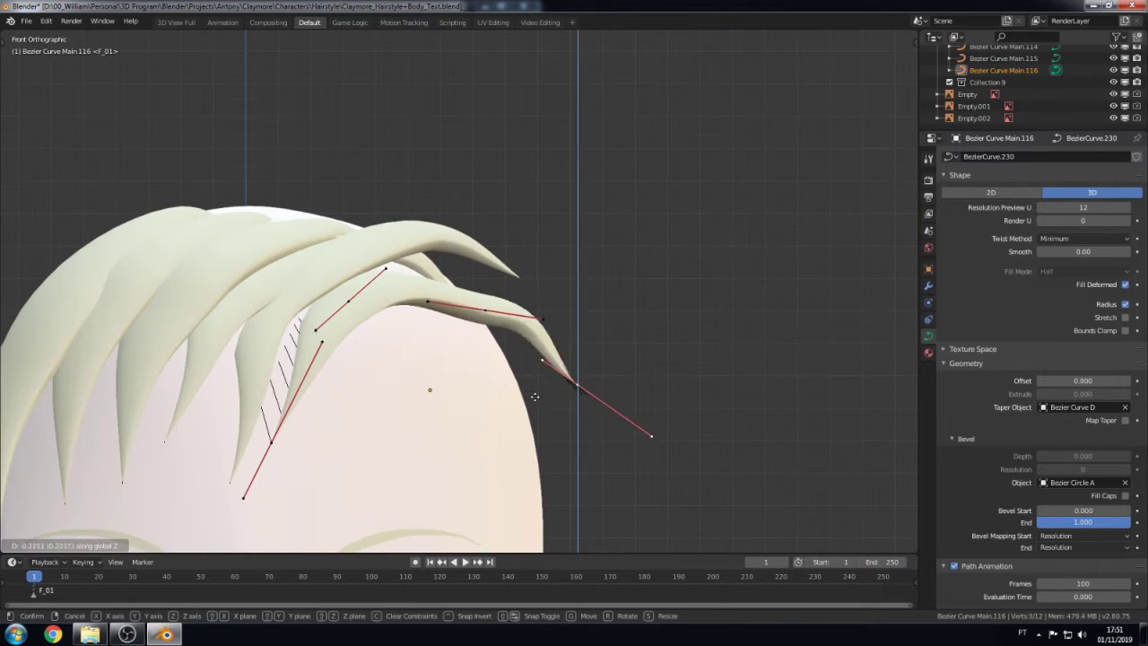
pyautogui.press('y')
pyautogui.press('y')
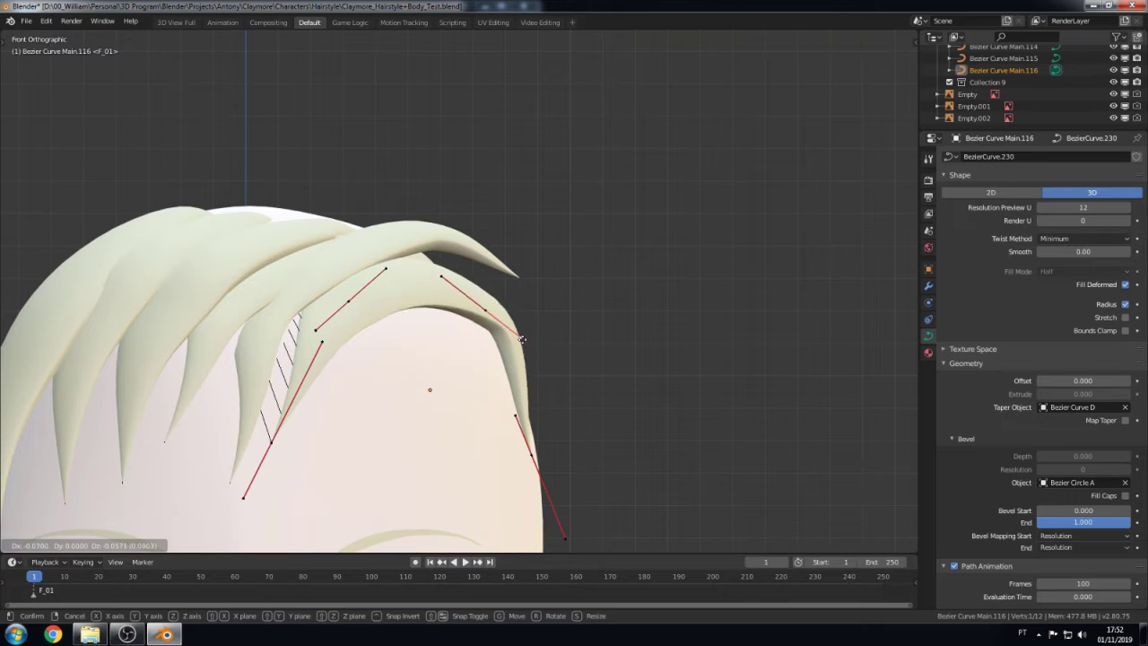
pyautogui.moveTo(527, 340); pyautogui.dragTo(737, 466, button='middle')
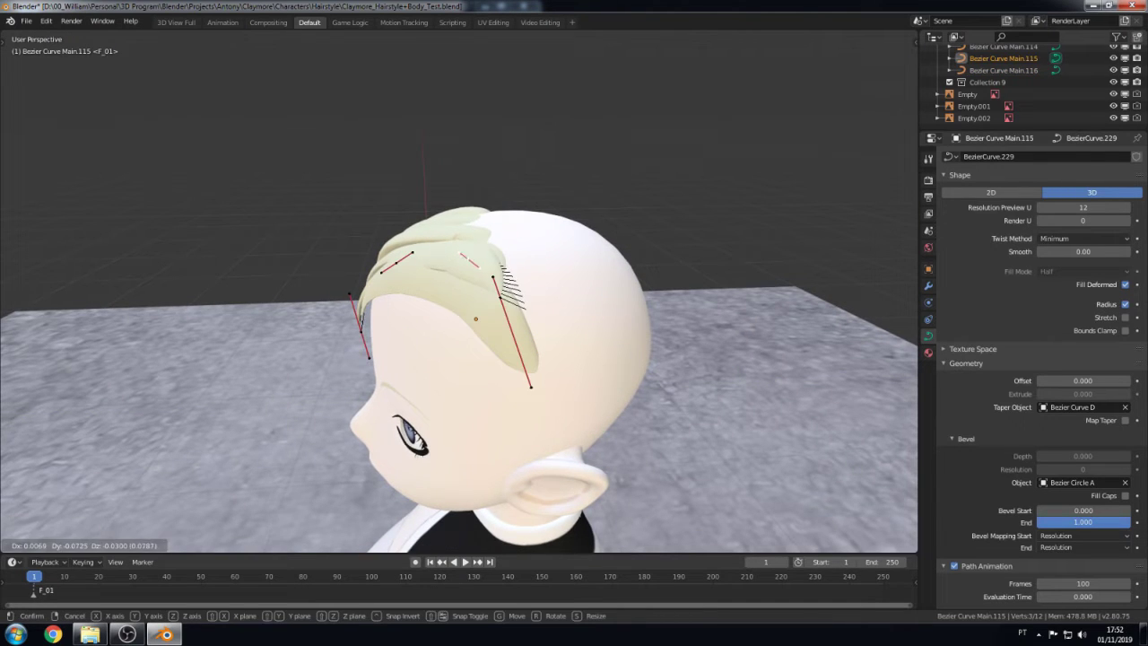
pyautogui.press('Return')
# - Extend the strand's handle past the head's right side and adjust its top handle
pyautogui.scroll(3, 516, 335)
pyautogui.moveTo(502, 358); pyautogui.dragTo(515, 335, button='middle')
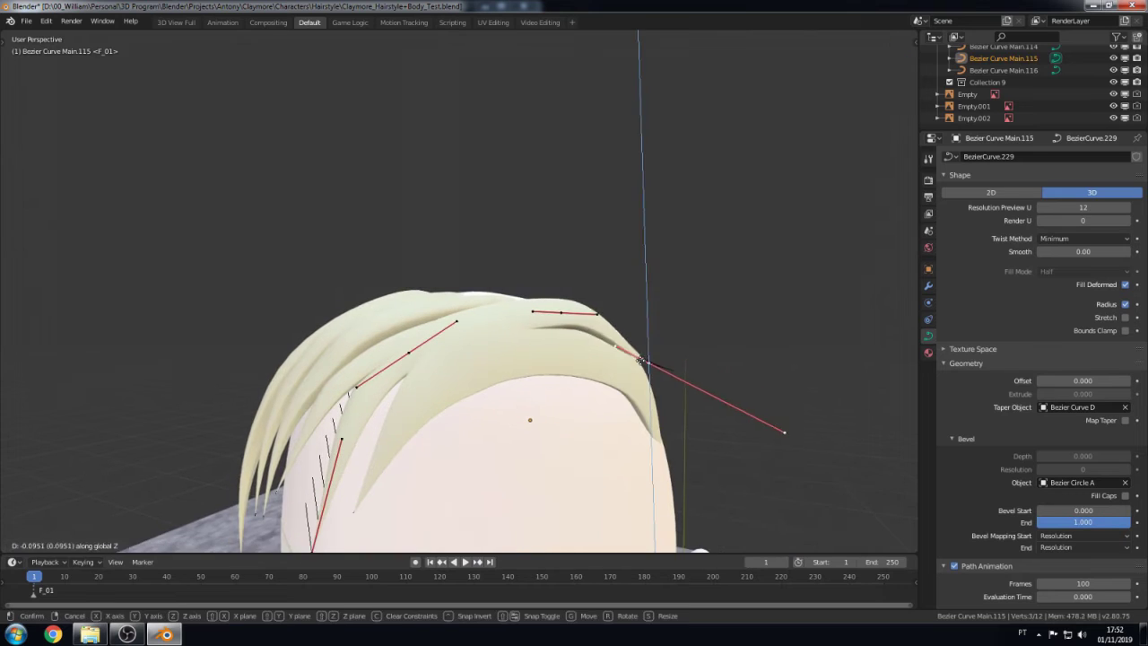
pyautogui.moveTo(783, 405); pyautogui.dragTo(627, 341, button='middle')
pyautogui.click(701, 376)
pyautogui.click(587, 307)
pyautogui.press('g')
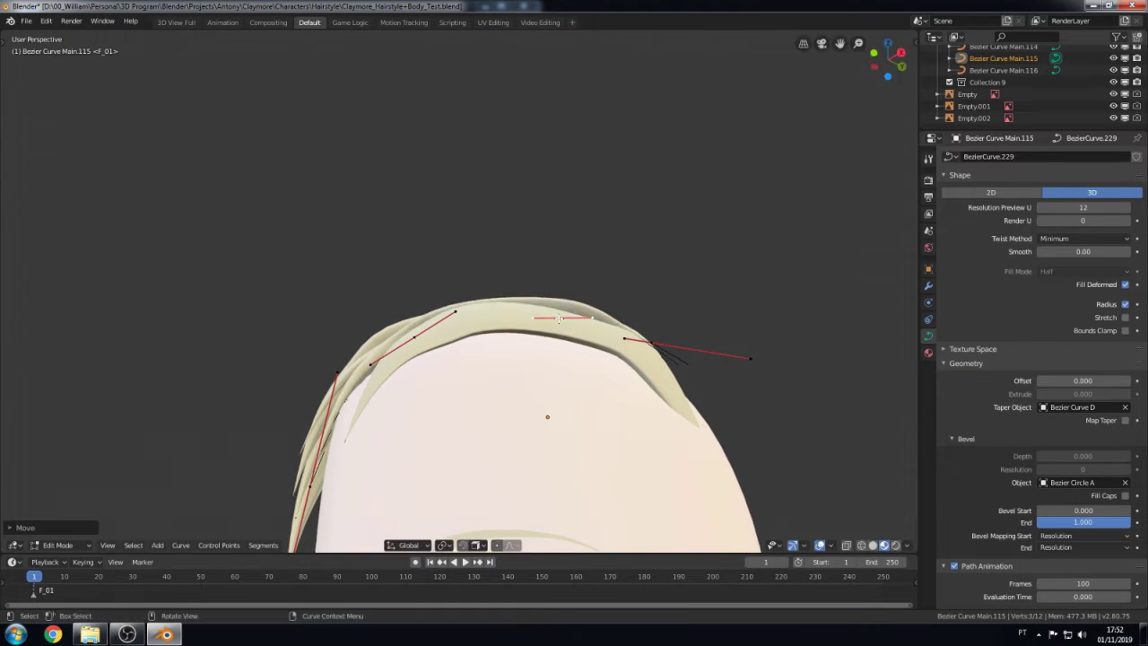
pyautogui.moveTo(592, 303); pyautogui.dragTo(638, 340, button='middle')
# - Try moving points on both copied strands, cancelling the X-axis move
pyautogui.click(554, 308)
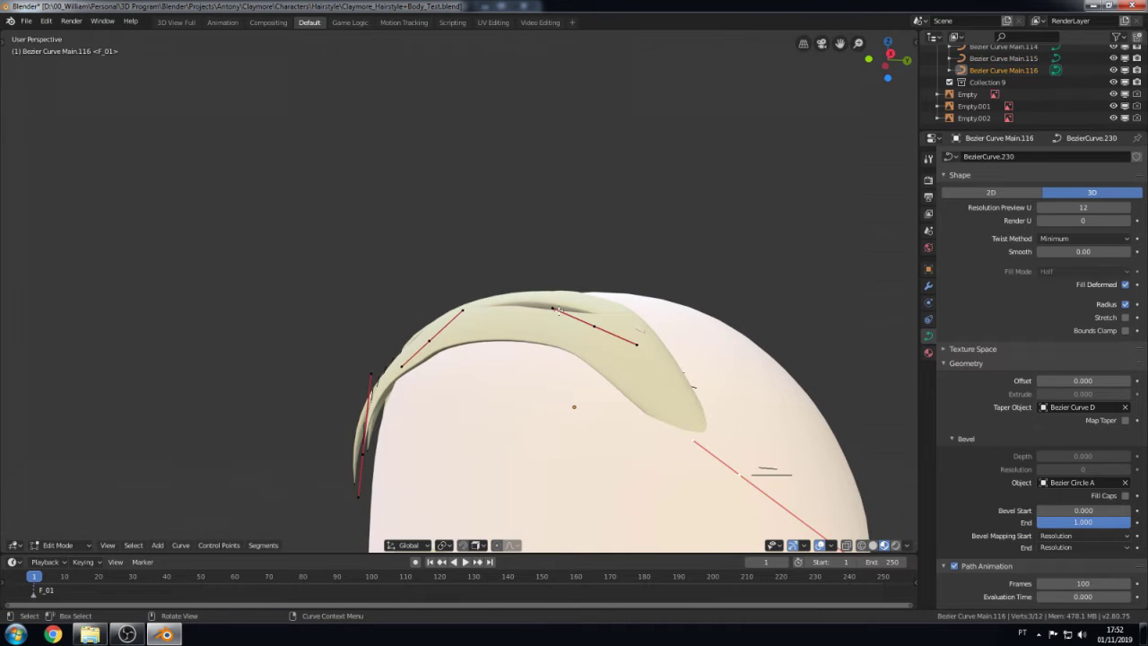
pyautogui.press('g')
pyautogui.moveTo(692, 386); pyautogui.dragTo(453, 431, button='middle')
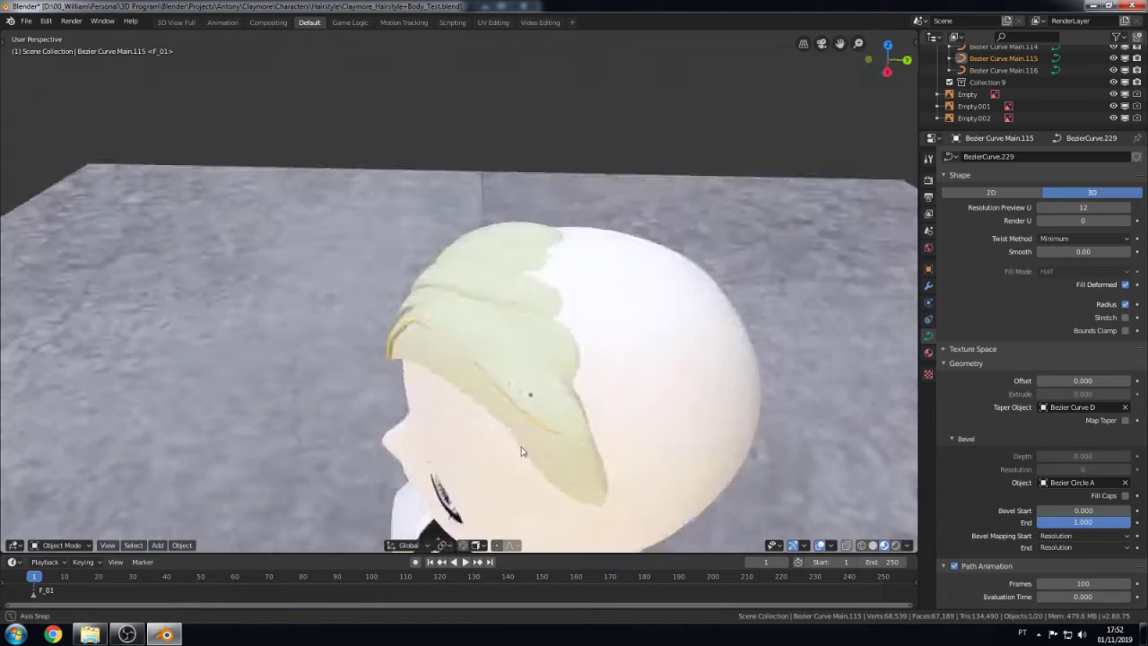
pyautogui.click(453, 430)
pyautogui.press('g')
pyautogui.press('x')
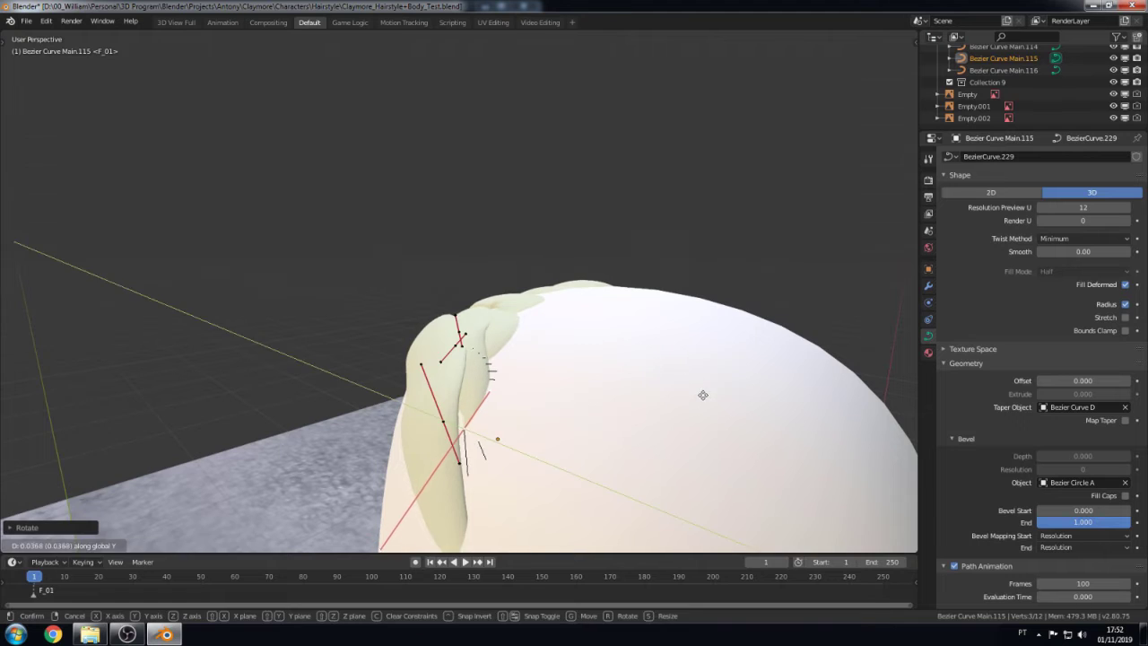
pyautogui.rightClick(494, 434)
# - Move the strand point vertically along Z from a frontal view
pyautogui.moveTo(495, 434); pyautogui.dragTo(711, 371, button='middle')
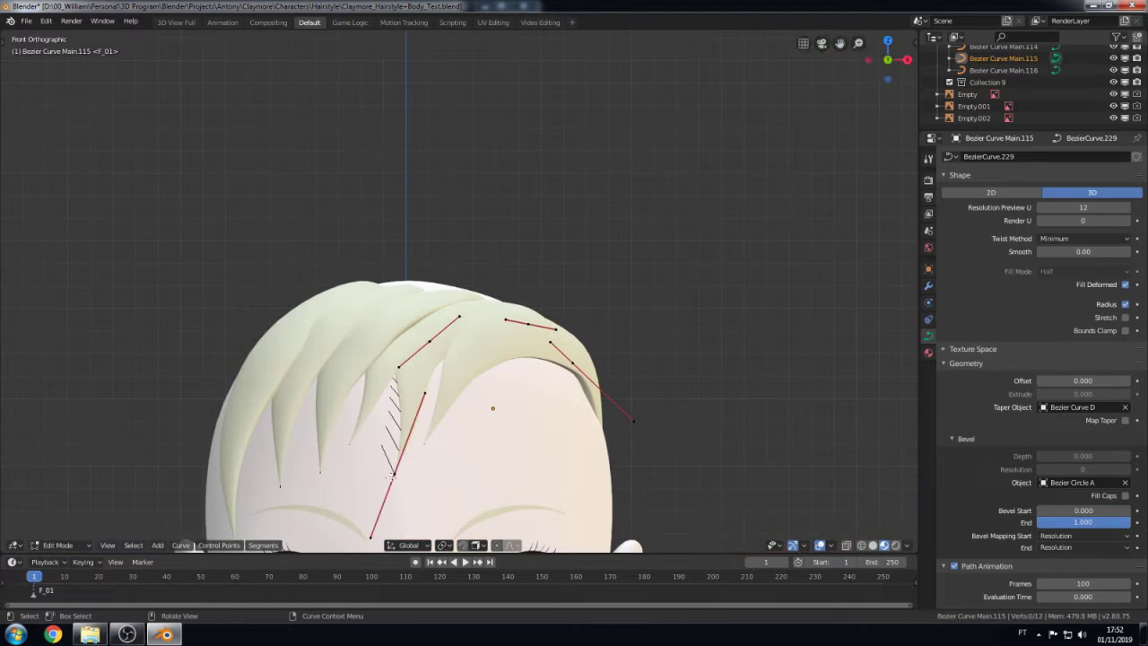
pyautogui.moveTo(528, 391)
pyautogui.mouseDown(button='middle')
pyautogui.moveTo(579, 399)
pyautogui.moveTo(412, 243)
pyautogui.mouseUp(button='middle')
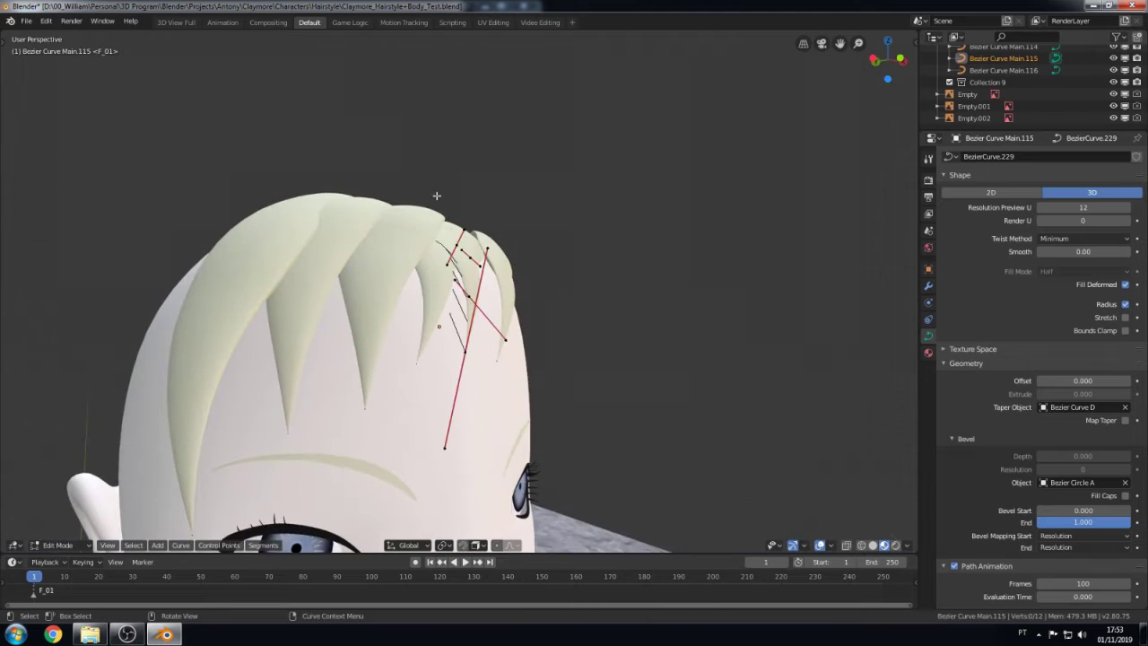
pyautogui.press('g')
pyautogui.press('z')
pyautogui.click(411, 243)
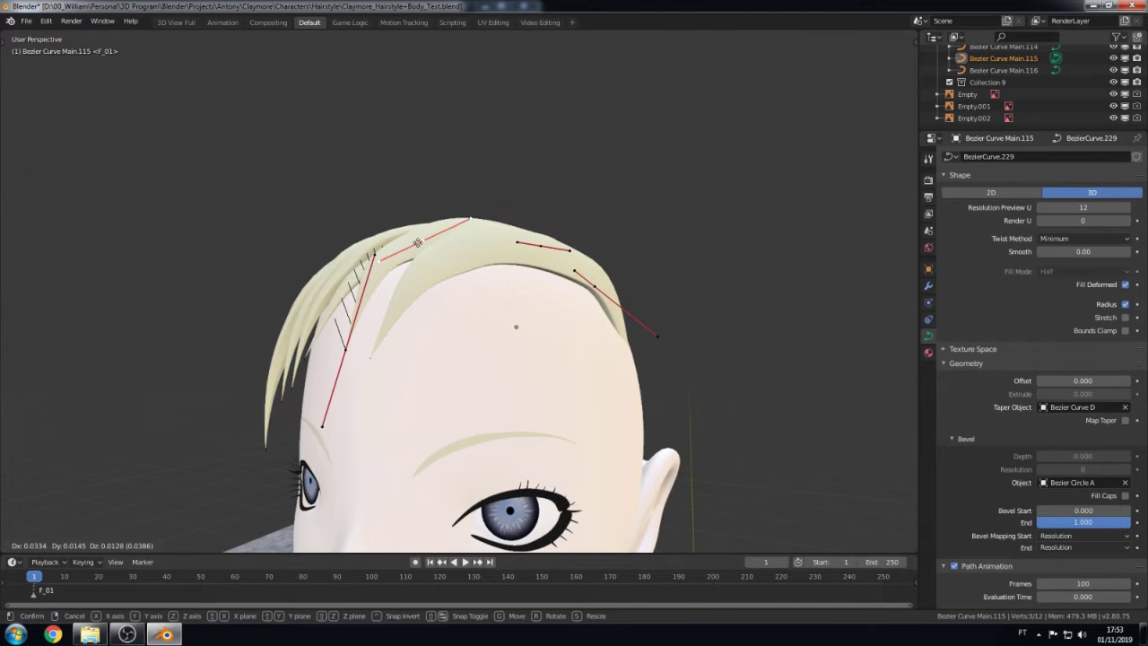
# - Select the other strand, return to Object Mode and review the fringe
pyautogui.click(381, 256)
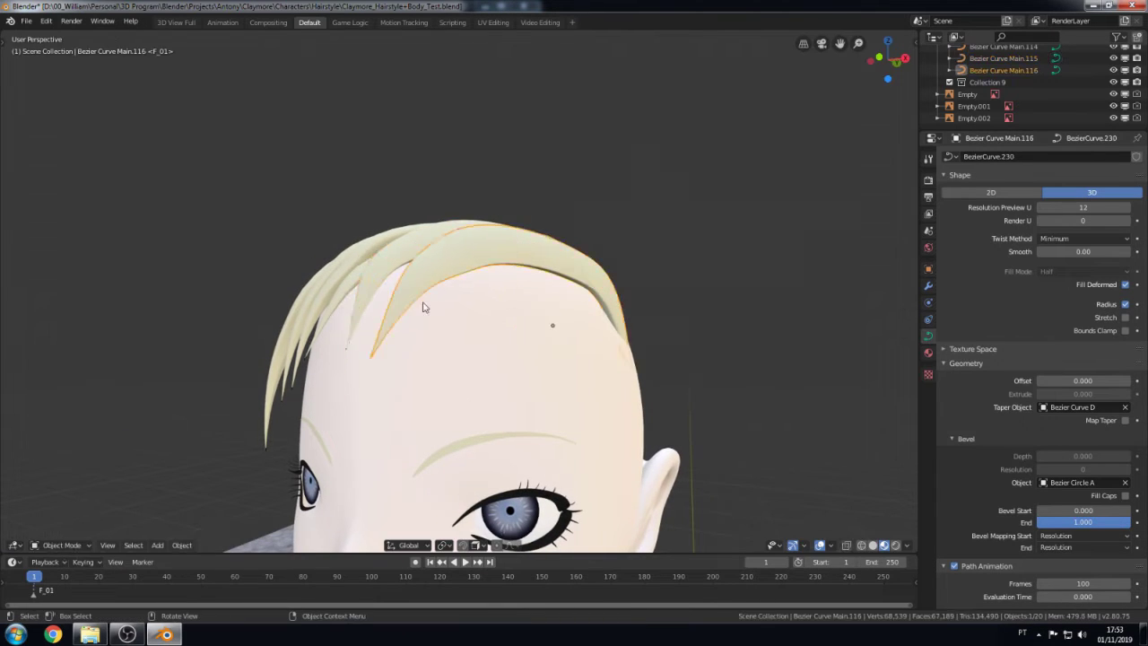
pyautogui.press('KP_1')
pyautogui.press('Tab')
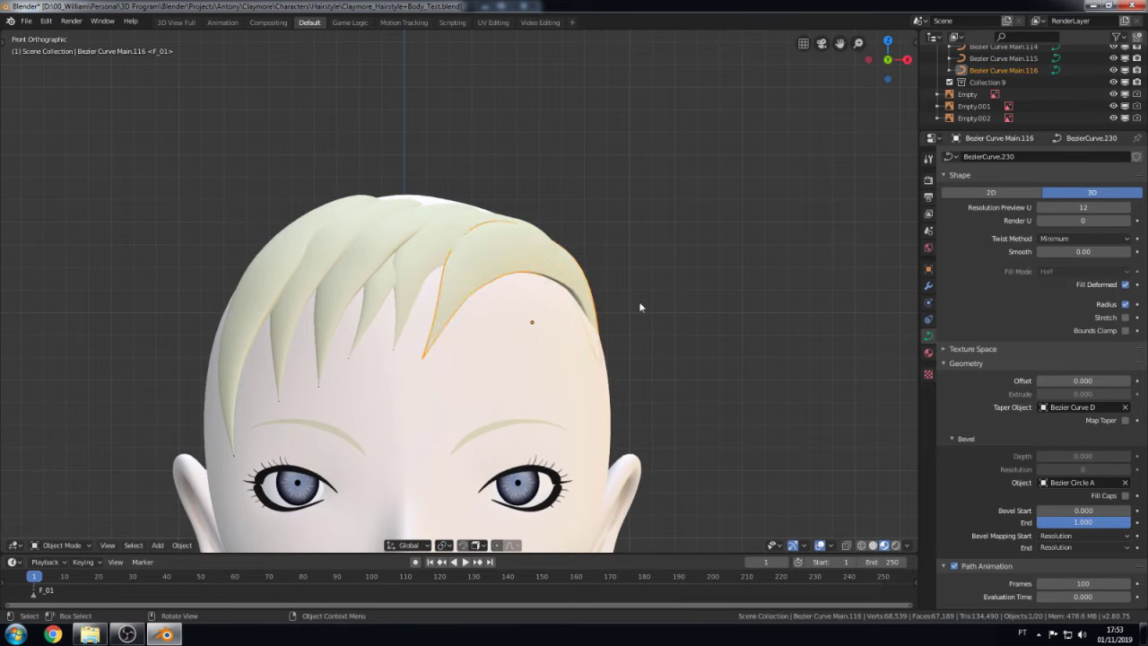
pyautogui.scroll(-4, 428, 253)
pyautogui.moveTo(427, 253)
pyautogui.mouseDown(button='middle')
pyautogui.moveTo(571, 367)
pyautogui.moveTo(426, 356)
pyautogui.moveTo(468, 243)
pyautogui.mouseUp(button='middle')
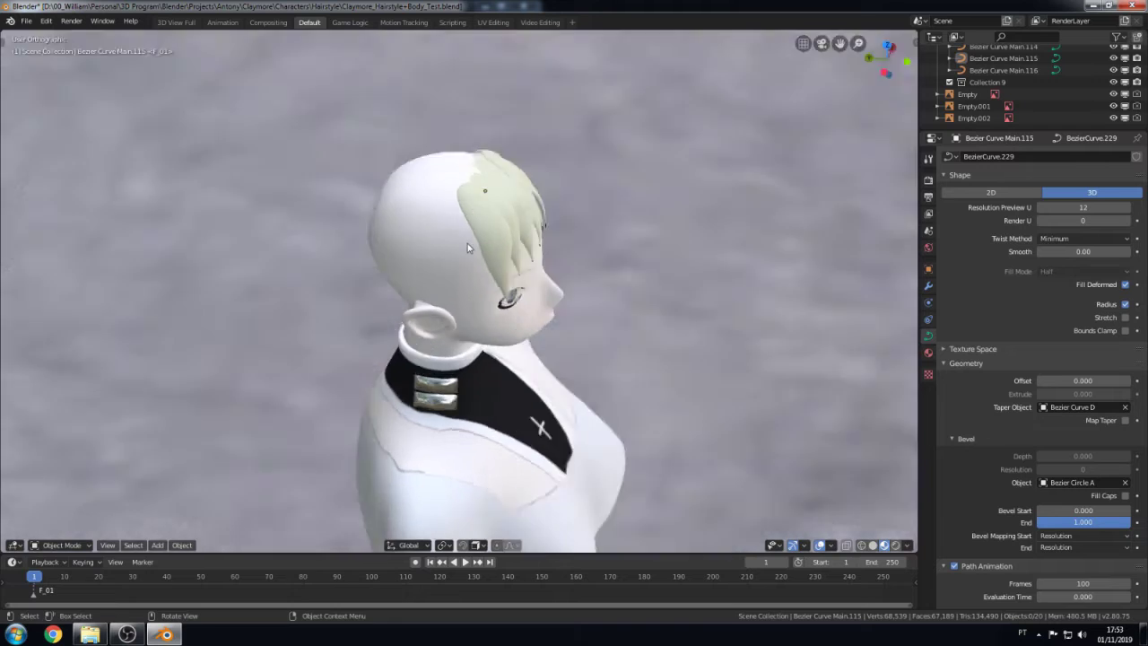
# - In right profile view, shift a copied hair strand sideways along Y
pyautogui.press('KP_3')
pyautogui.press('g')
pyautogui.press('y')
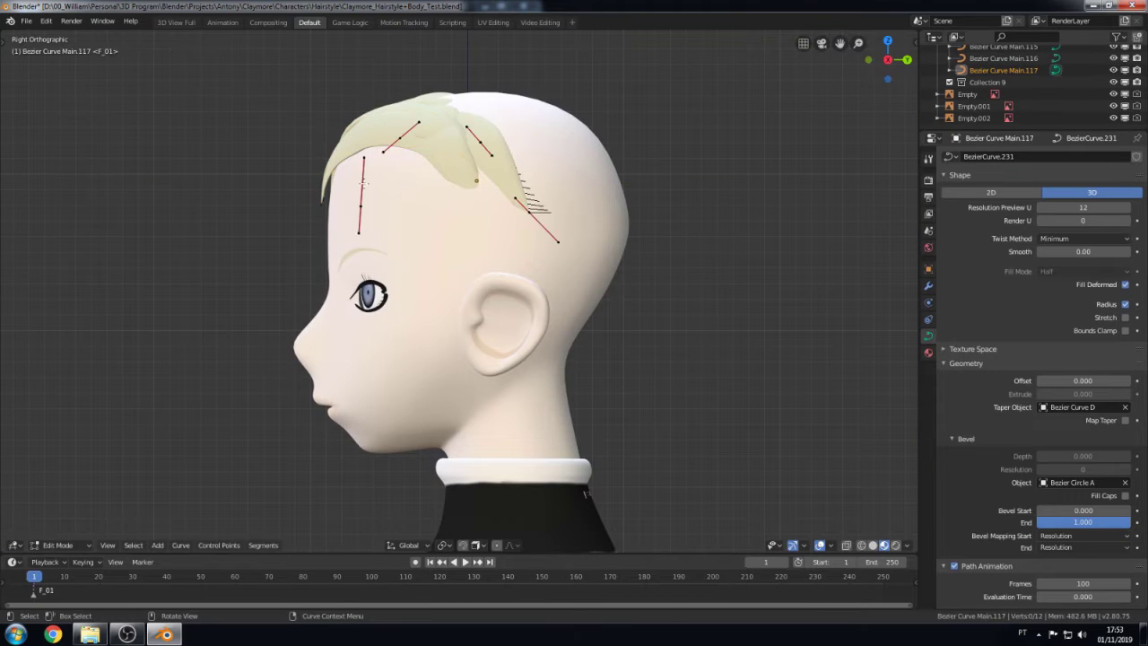
pyautogui.click(496, 170)
# - Try Bezier Circle A and Bezier Curve E as taper, settling on Bezier Curve D
pyautogui.click(1076, 408)
pyautogui.click(1055, 422)
pyautogui.click(1077, 408)
pyautogui.click(1031, 496)
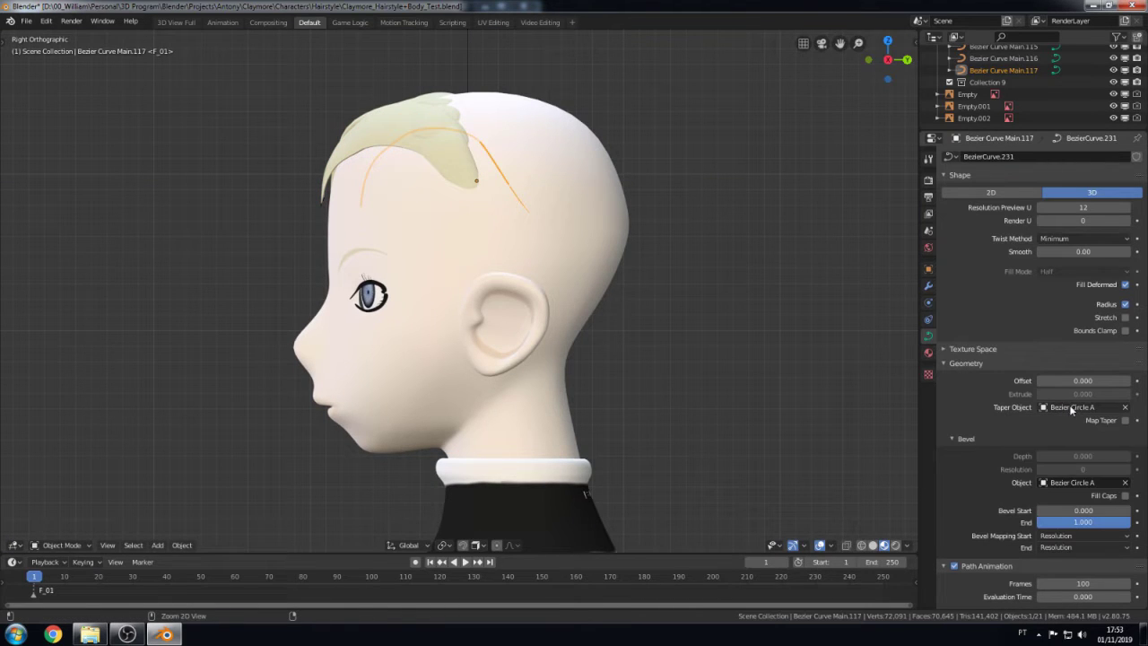
pyautogui.click(1092, 407)
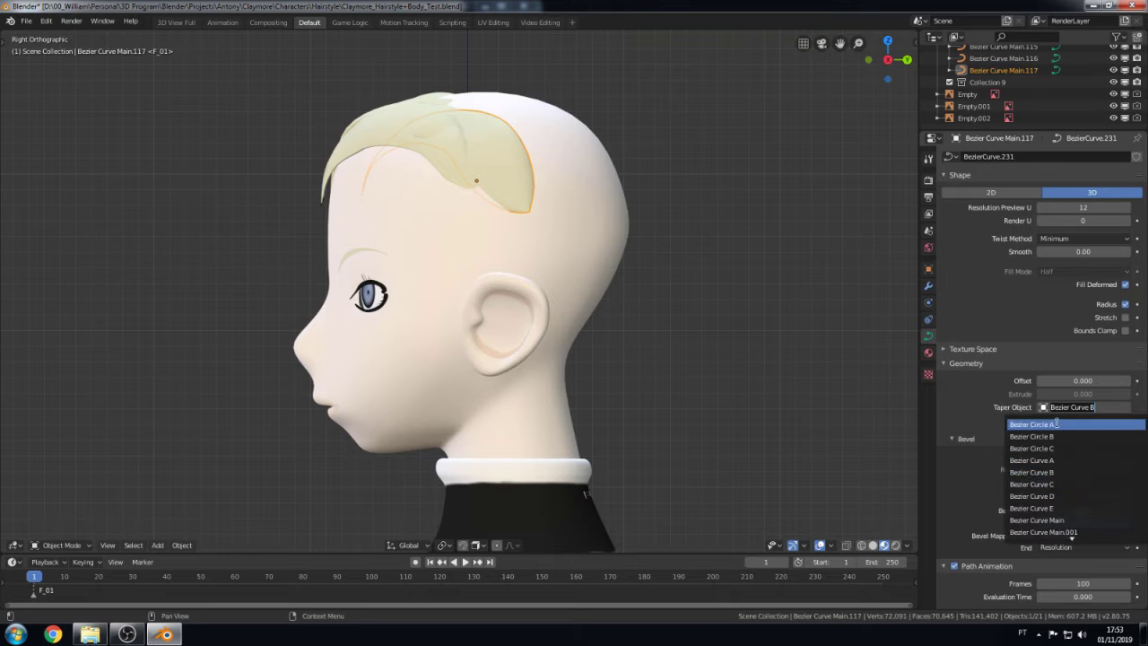
pyautogui.click(1032, 508)
pyautogui.click(1064, 407)
pyautogui.click(1032, 496)
# - Move the new strand's points down the side of the head below the eye
pyautogui.press('Tab')
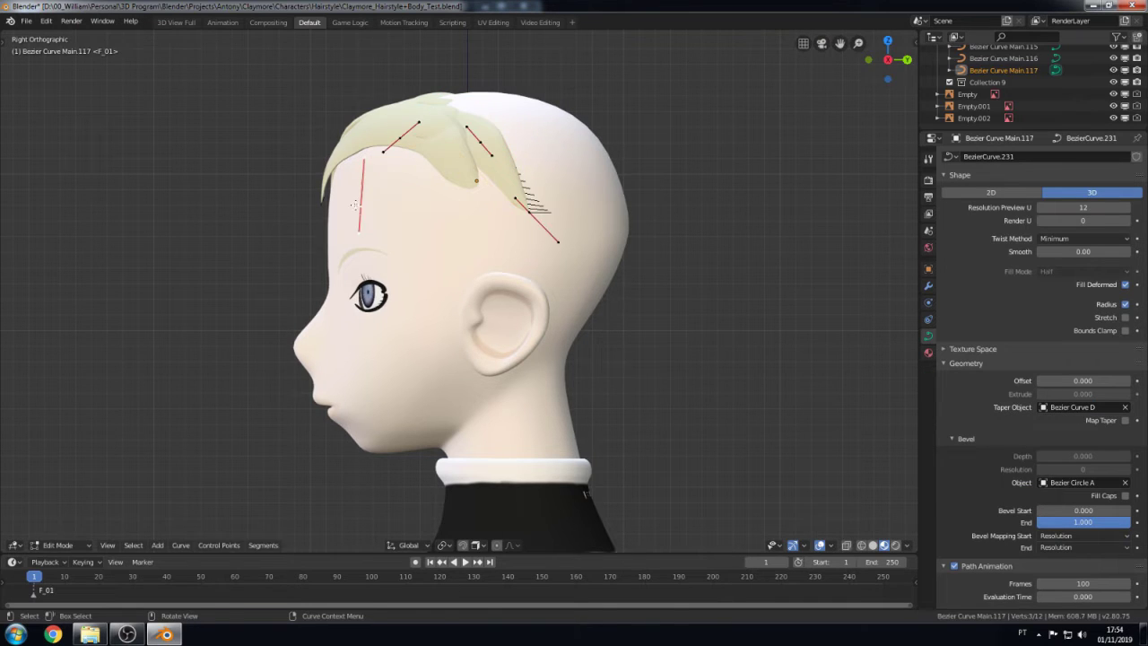
pyautogui.press('g')
pyautogui.click(446, 348)
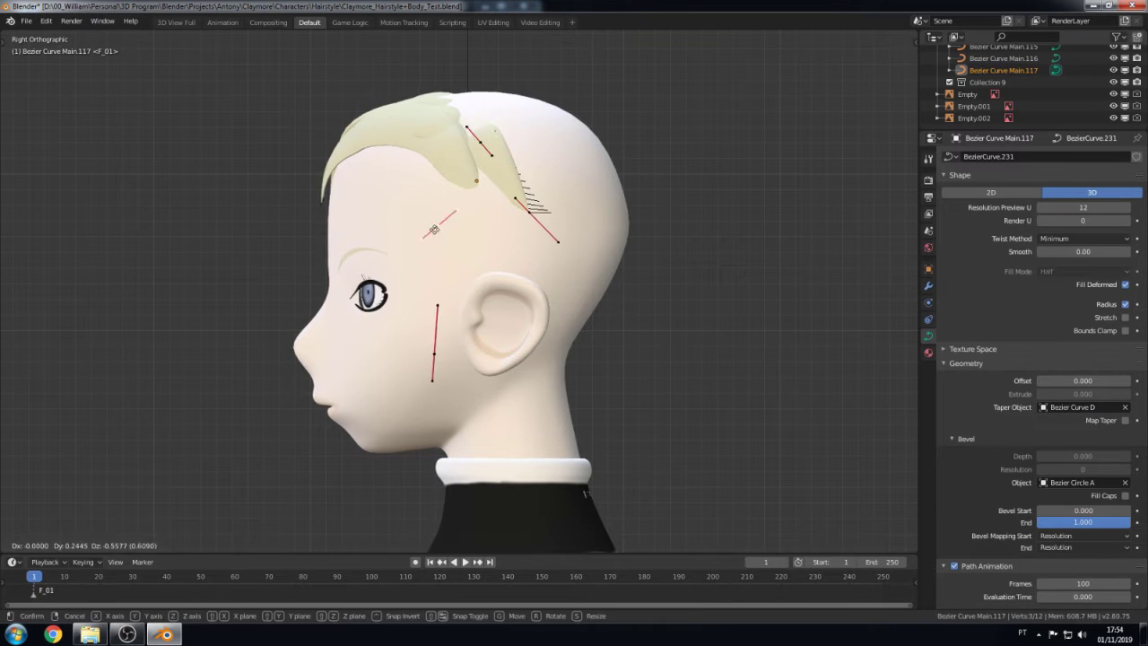
pyautogui.press('Tab')
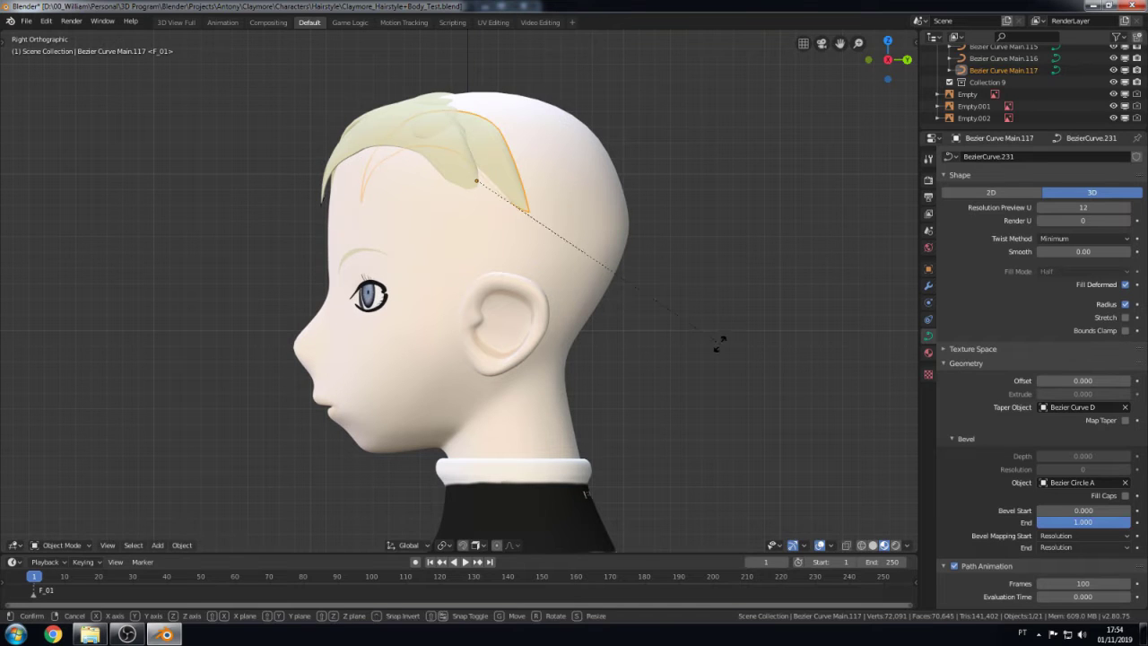
pyautogui.press('Tab')
pyautogui.moveTo(610, 364); pyautogui.dragTo(429, 317, button='middle')
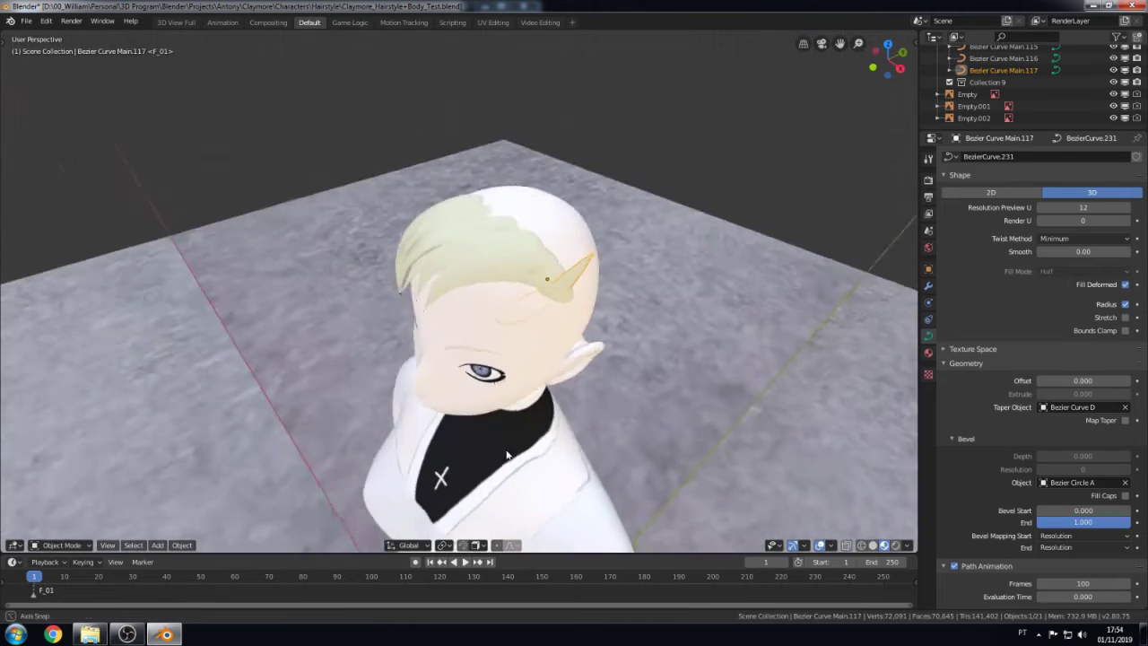
# - In right side view, move the strand points beside the ear, constrained along Z then Y
pyautogui.press('KP_1')
pyautogui.scroll(3, 428, 318)
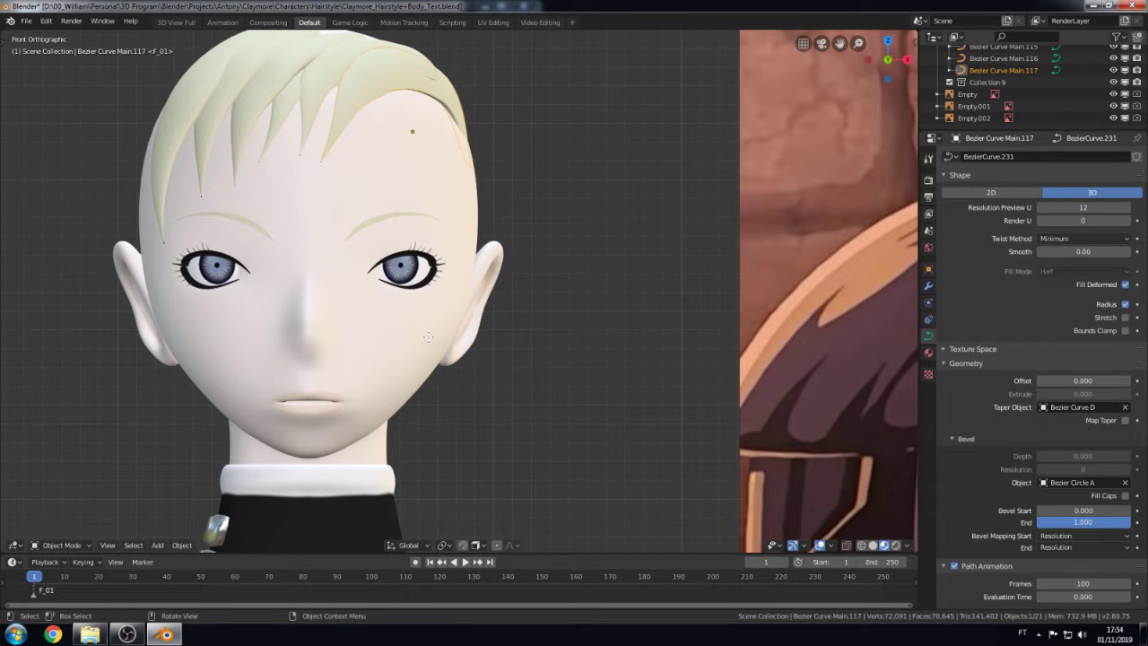
pyautogui.press('KP_3')
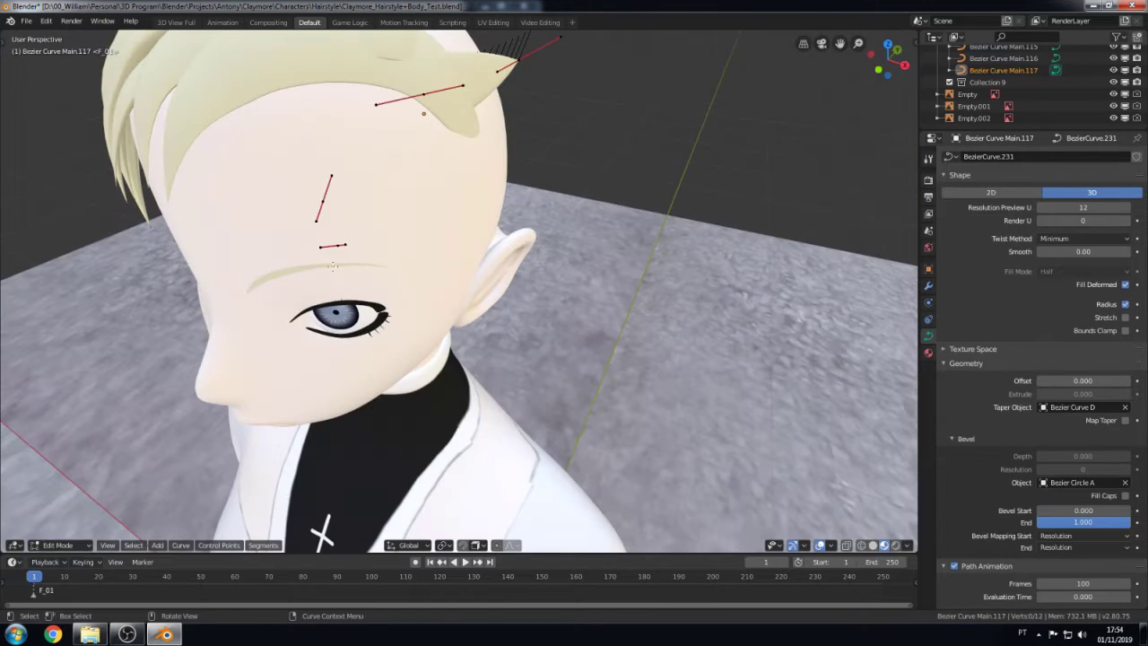
pyautogui.click(562, 386)
pyautogui.press('KP_3')
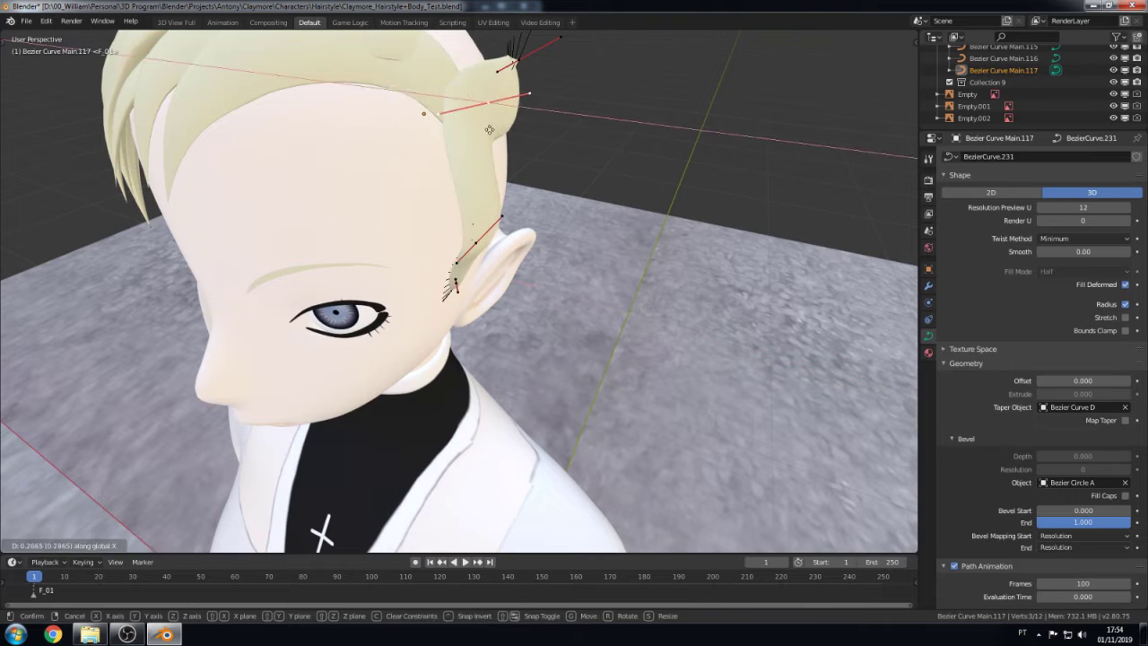
pyautogui.press('g')
pyautogui.press('z')
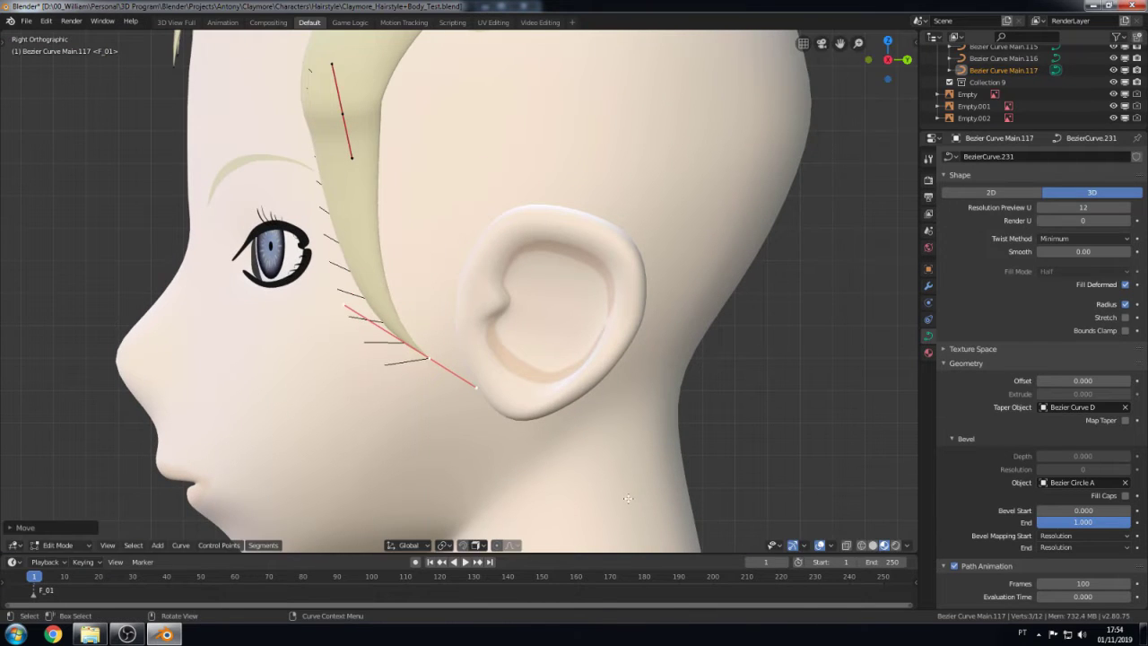
pyautogui.press('y')
pyautogui.click(475, 227)
# - Orbit around the head and rotate the whole strand about the Y axis
pyautogui.moveTo(474, 227); pyautogui.dragTo(559, 328, button='middle')
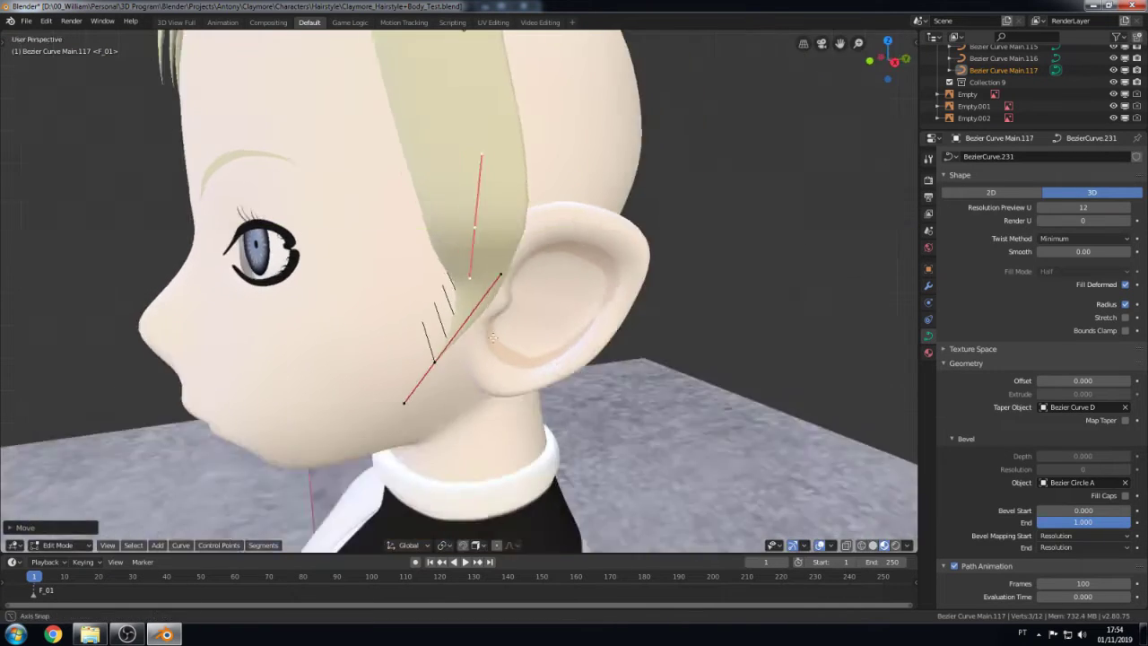
pyautogui.moveTo(589, 272); pyautogui.dragTo(502, 296, button='middle')
pyautogui.moveTo(431, 344)
pyautogui.mouseDown(button='middle')
pyautogui.moveTo(430, 313)
pyautogui.moveTo(533, 290)
pyautogui.moveTo(547, 394)
pyautogui.mouseUp(button='middle')
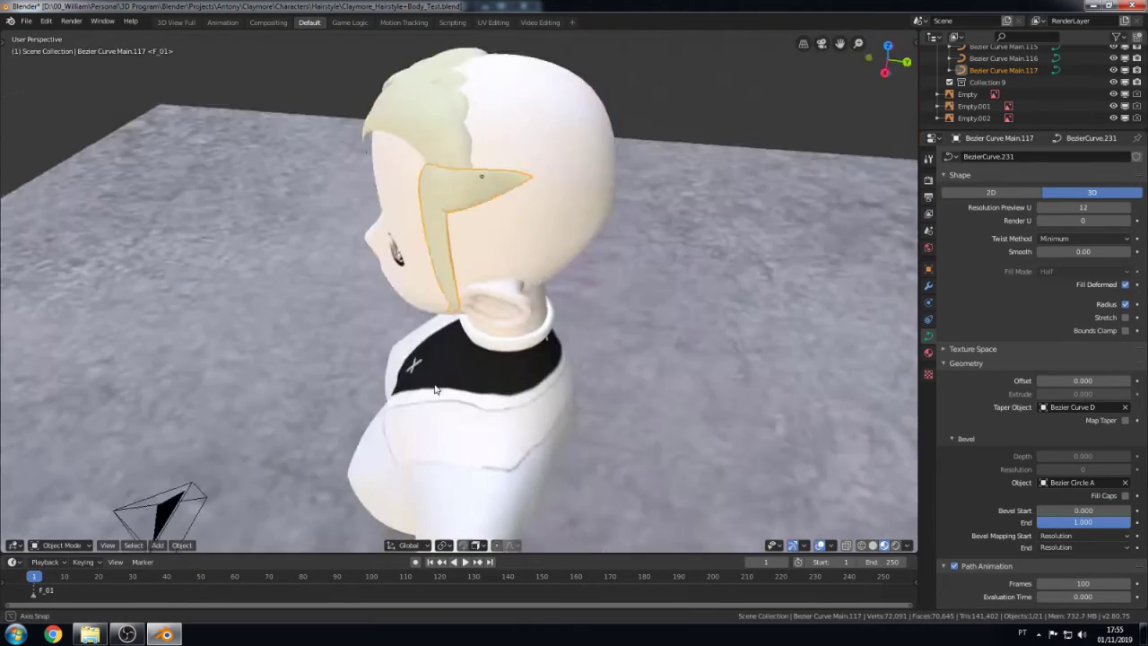
pyautogui.press('Tab')
pyautogui.press('r')
pyautogui.press('y')
pyautogui.click(574, 269)
# - Back in Edit Mode in side view, move the lower strand points down onto the cheek
pyautogui.press('KP_3')
pyautogui.press('Tab')
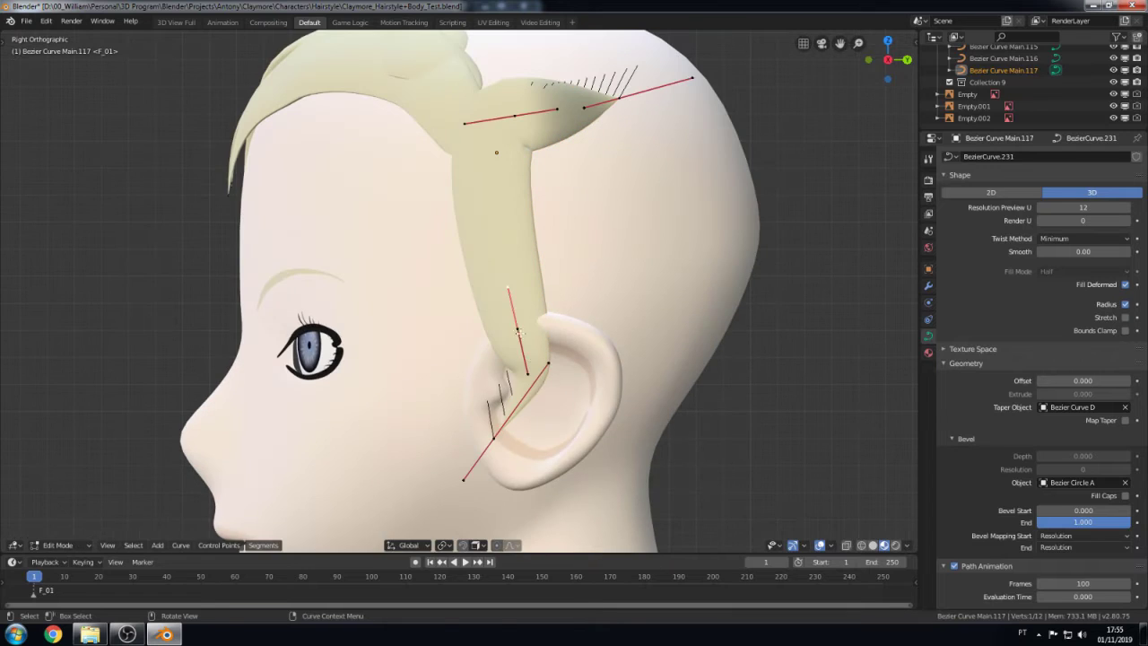
pyautogui.press('y')
pyautogui.click(487, 436)
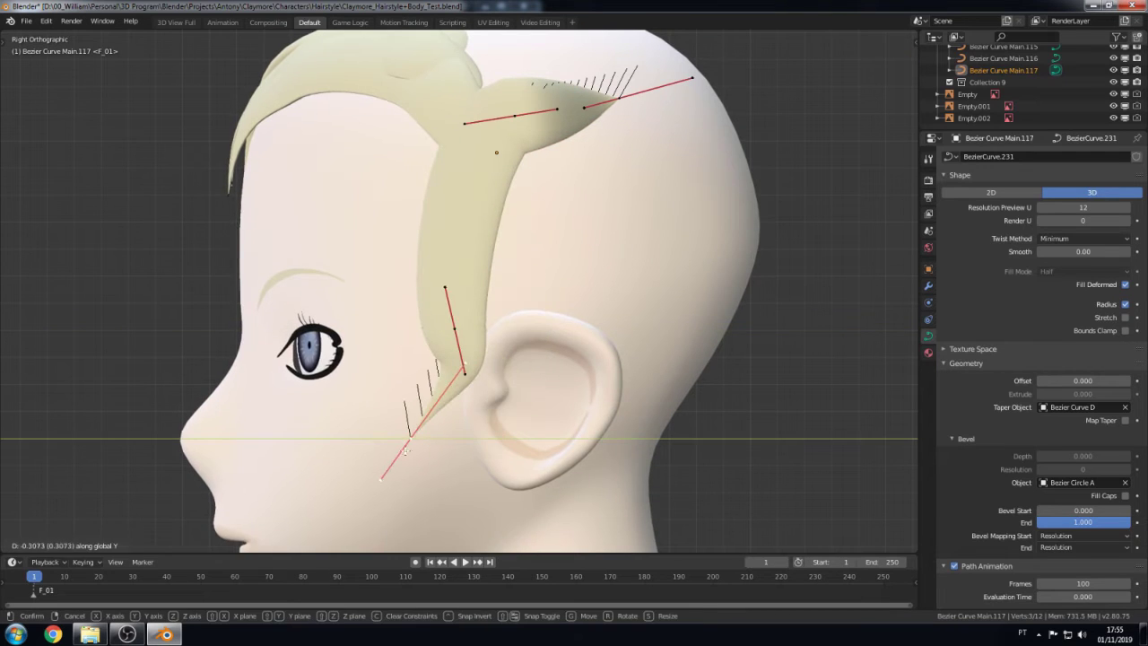
pyautogui.click(405, 452)
pyautogui.moveTo(405, 451); pyautogui.dragTo(499, 326, button='middle')
# - In front view, slide the lower points inward along X
pyautogui.press('KP_1')
pyautogui.press('g')
pyautogui.press('x')
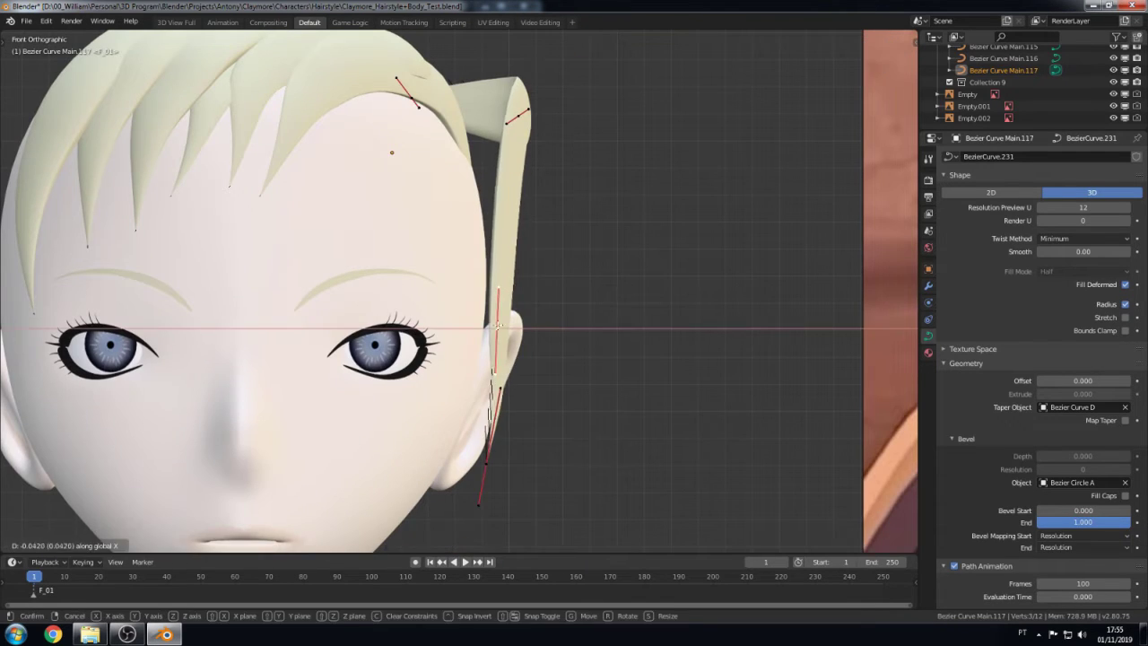
pyautogui.click(466, 456)
# - Select the upper strand points, then try and cancel an X rotation before checking front and side views
pyautogui.click(513, 115)
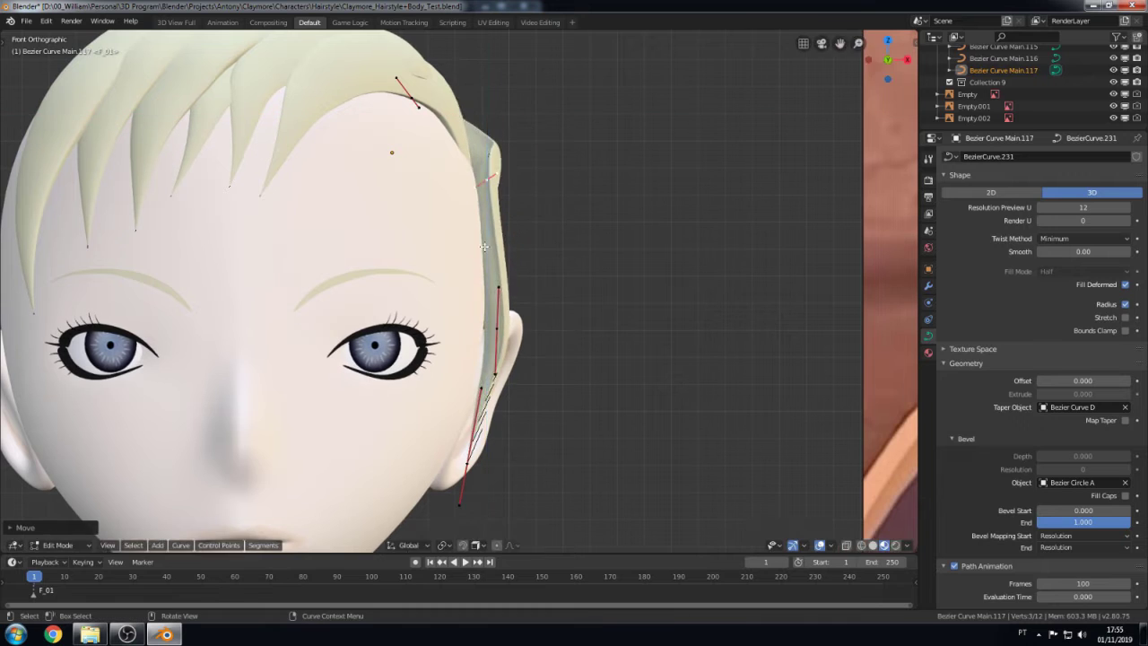
pyautogui.press('KP_3')
pyautogui.press('r')
pyautogui.press('x')
pyautogui.rightClick(628, 55)
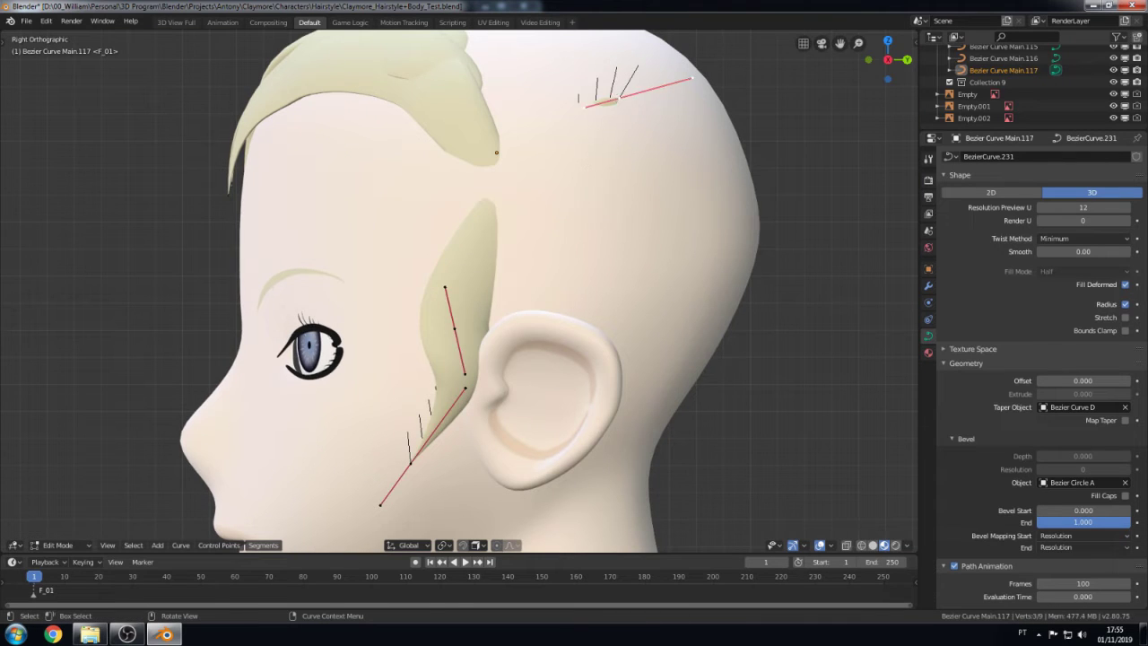
pyautogui.press('KP_1')
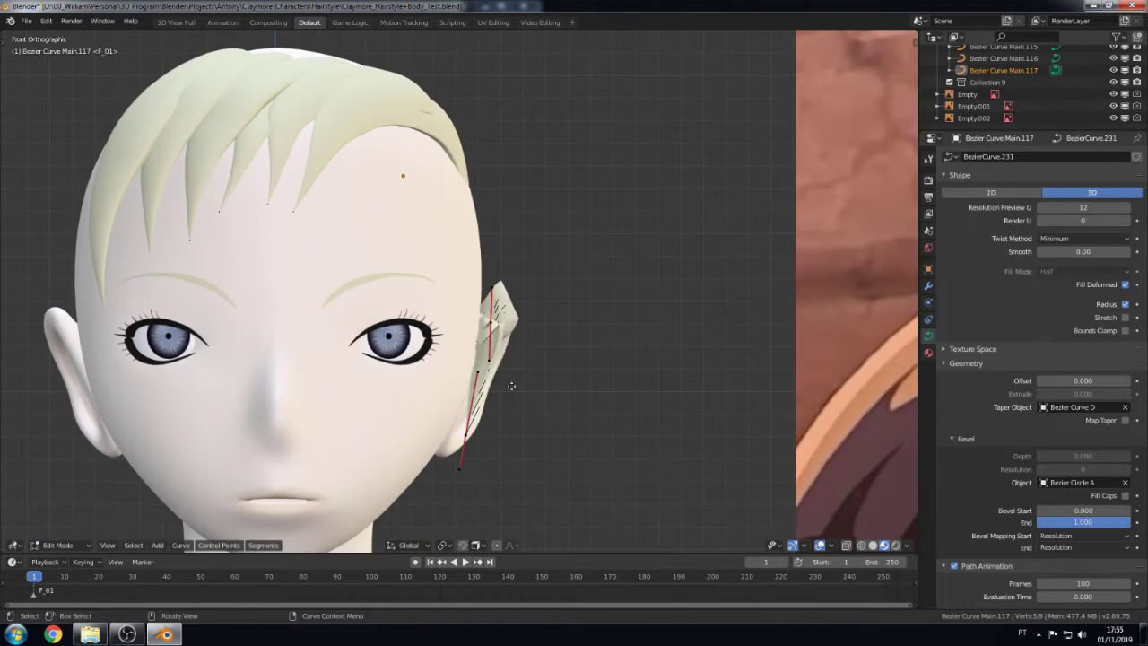
pyautogui.press('KP_3')
pyautogui.press('Tab')
# - Try a Z-axis rotation of the strand, cancel it, and return to front view
pyautogui.moveTo(492, 267); pyautogui.dragTo(633, 431, button='middle')
pyautogui.press('r')
pyautogui.press('z')
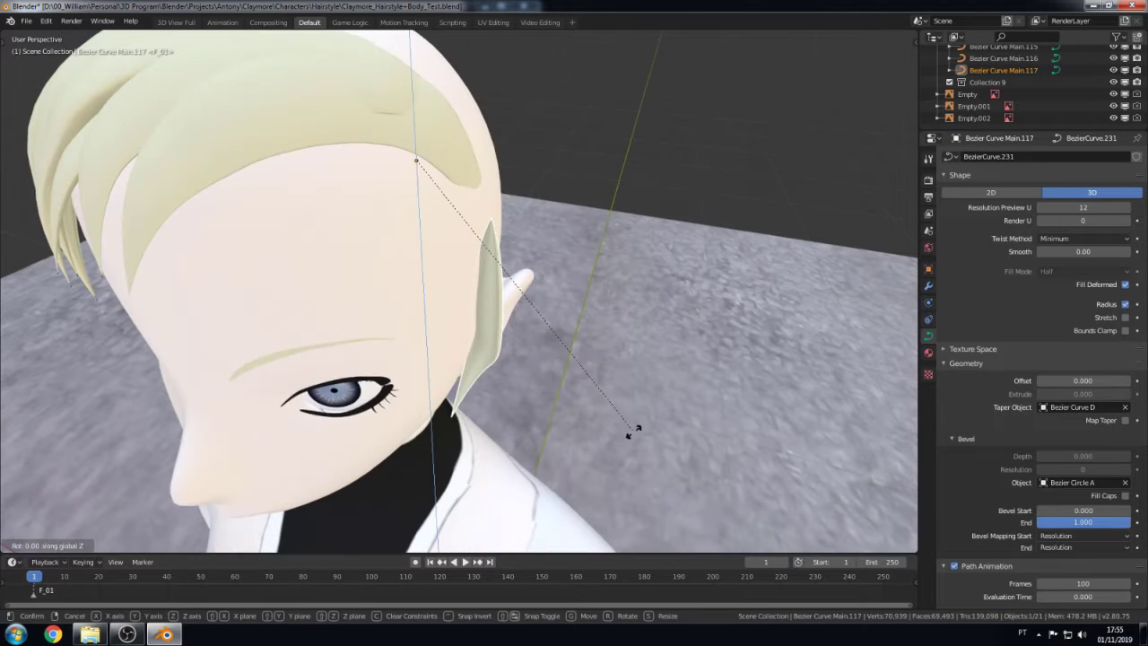
pyautogui.rightClick(508, 442)
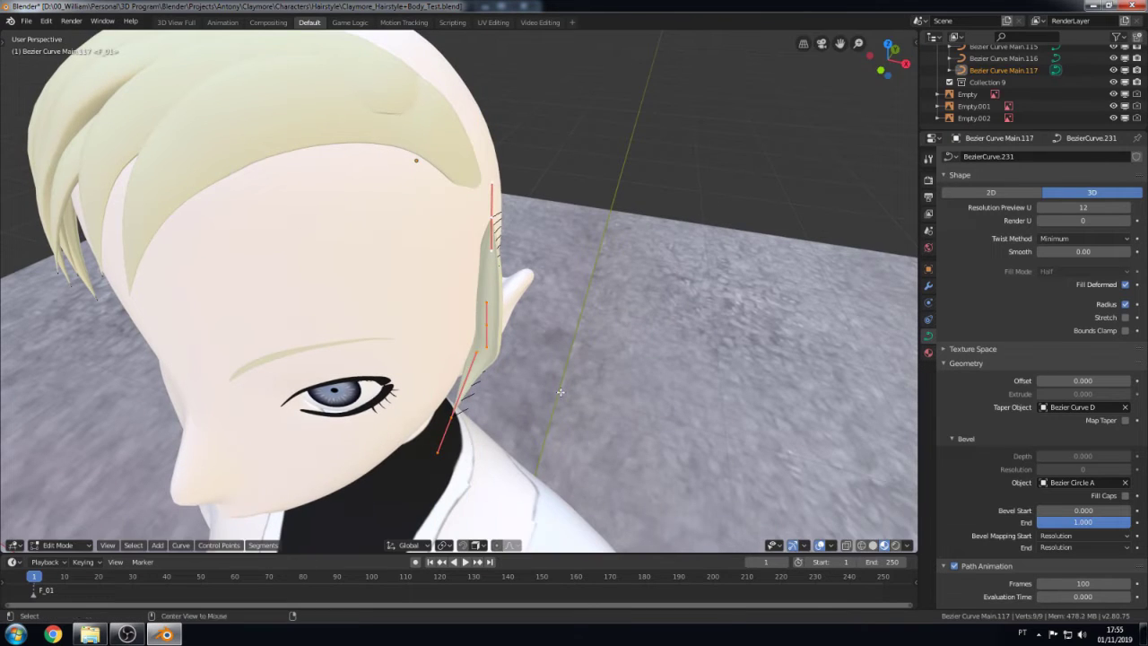
pyautogui.press('Tab')
pyautogui.press('KP_1')
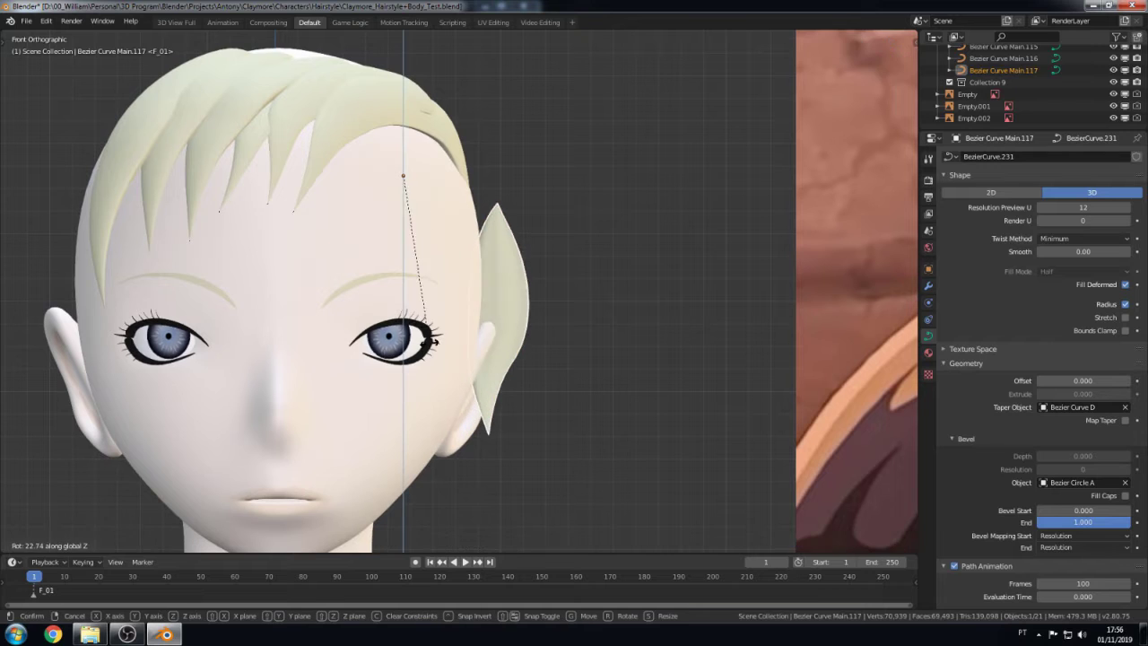
# - Shift the strand points sideways along X to sit against the head
pyautogui.press('Tab')
pyautogui.press('g')
pyautogui.press('x')
pyautogui.click(616, 312)
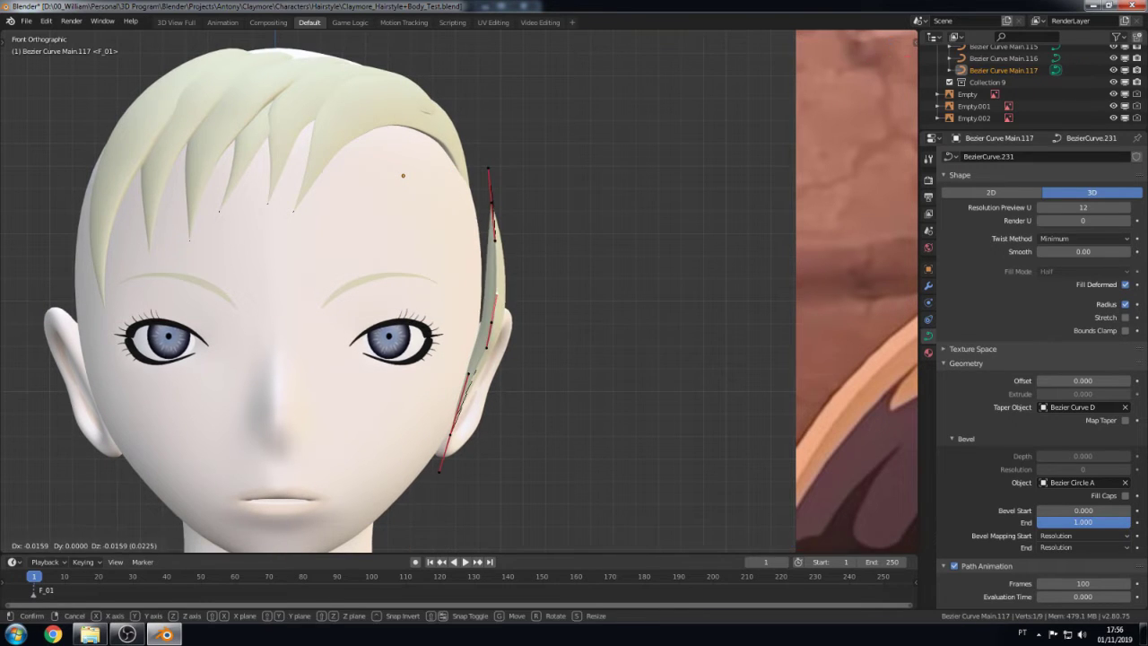
pyautogui.press('x')
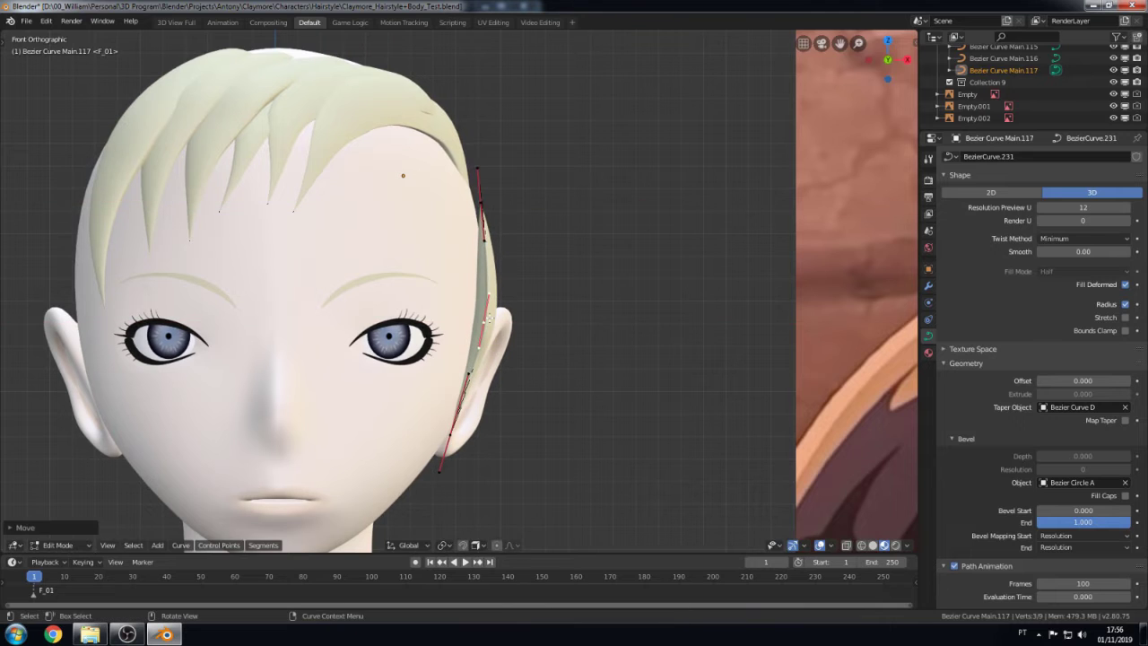
pyautogui.press('KP_3')
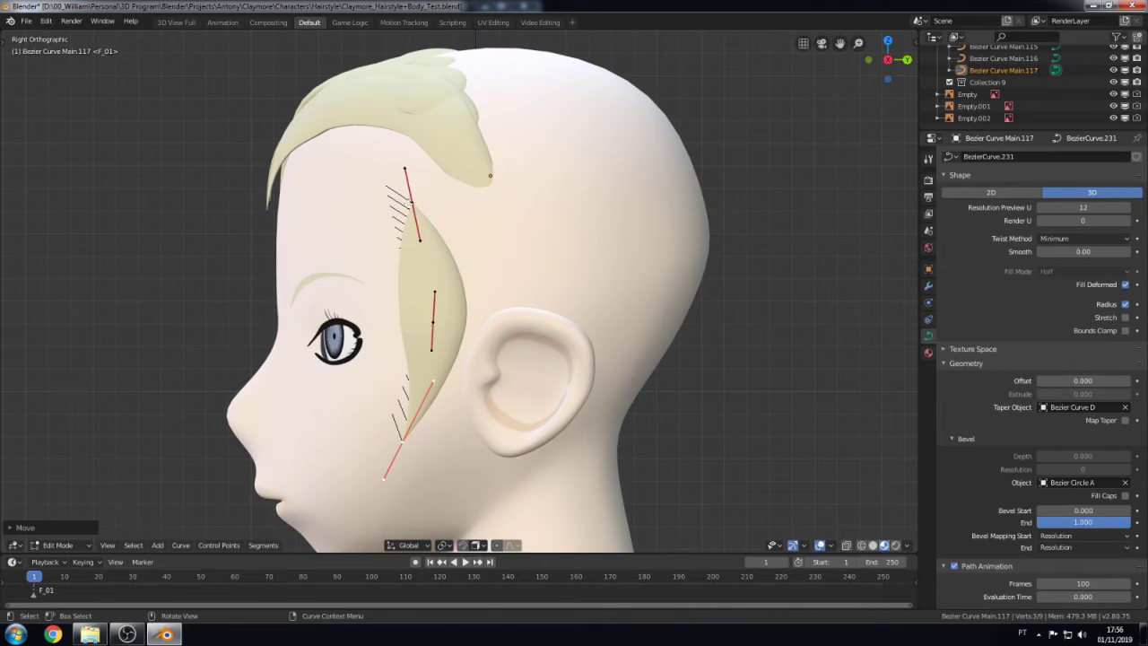
# - Extrude a new top point above the temple and nudge it sideways toward the head
pyautogui.press('e')
pyautogui.click(521, 262)
pyautogui.press('KP_1')
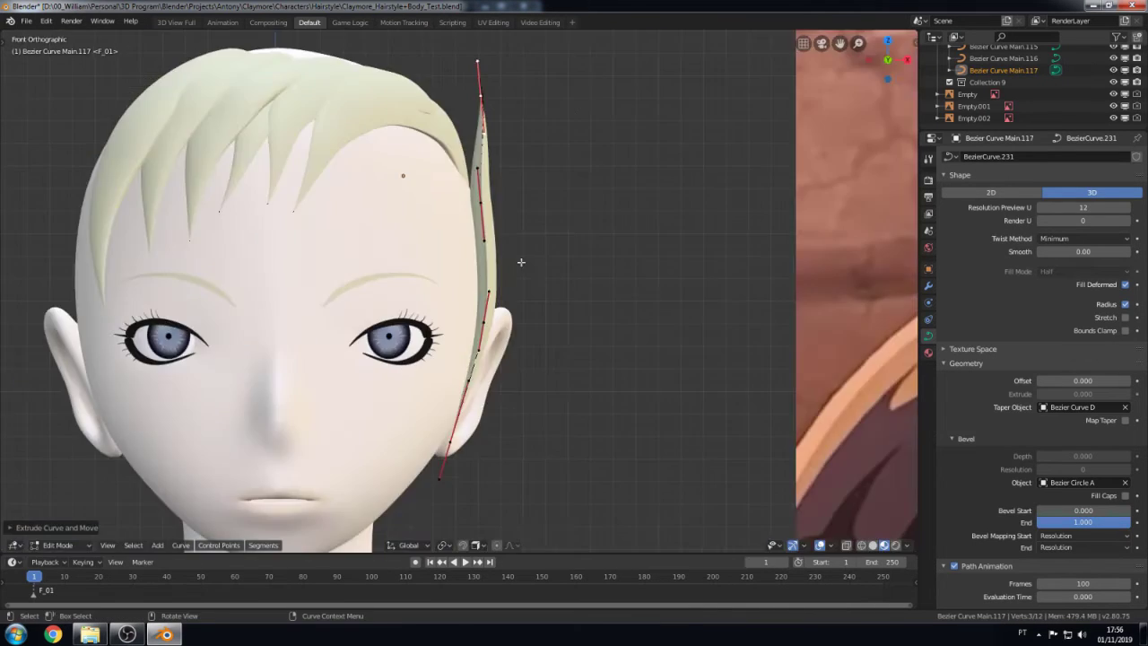
pyautogui.press('Escape')
pyautogui.hotkey('ctrl', 'z')
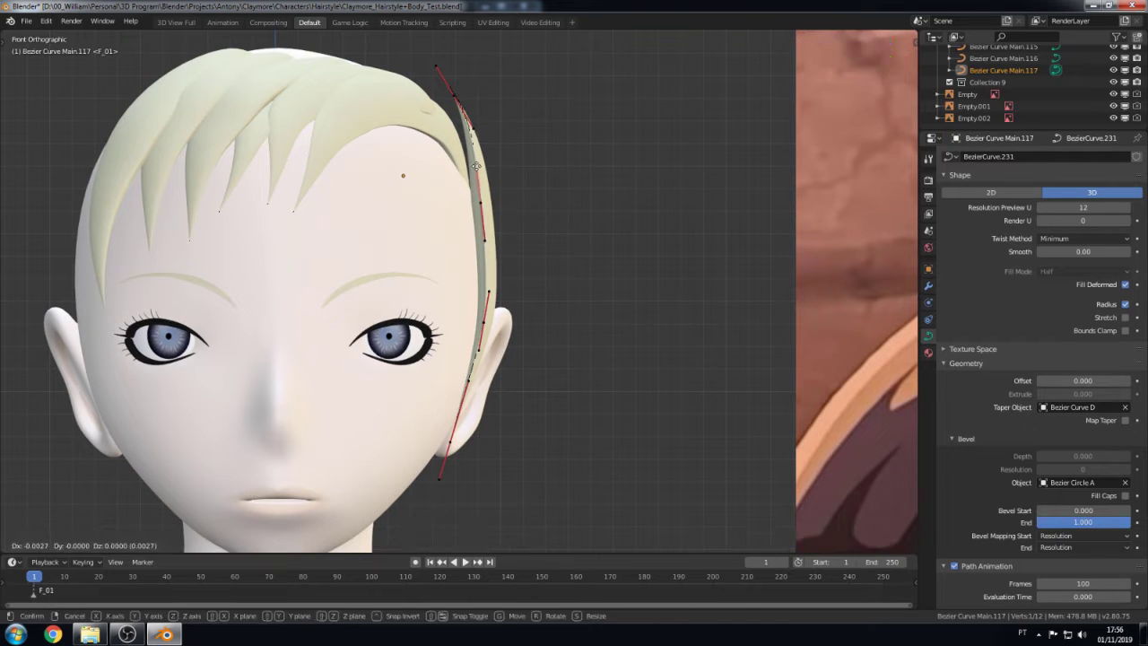
pyautogui.click(479, 197)
pyautogui.press('g')
pyautogui.press('x')
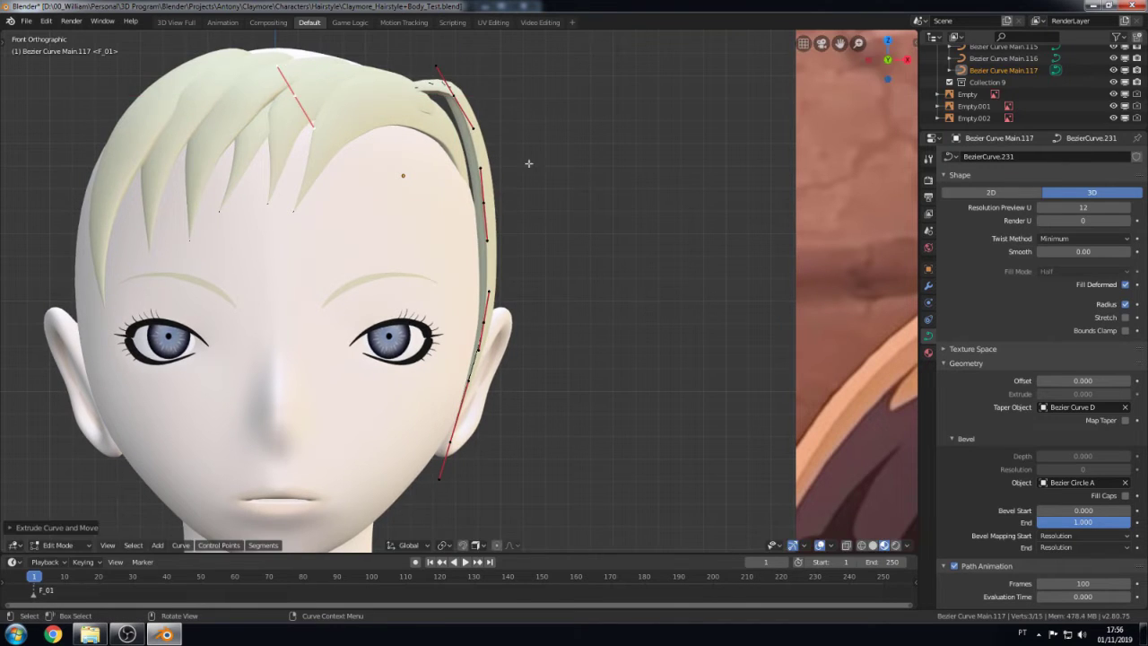
pyautogui.press('KP_7')
# - Subdivide the strand for extra points and move its upper segment down along Z
pyautogui.rightClick(421, 330)
pyautogui.write('sub')
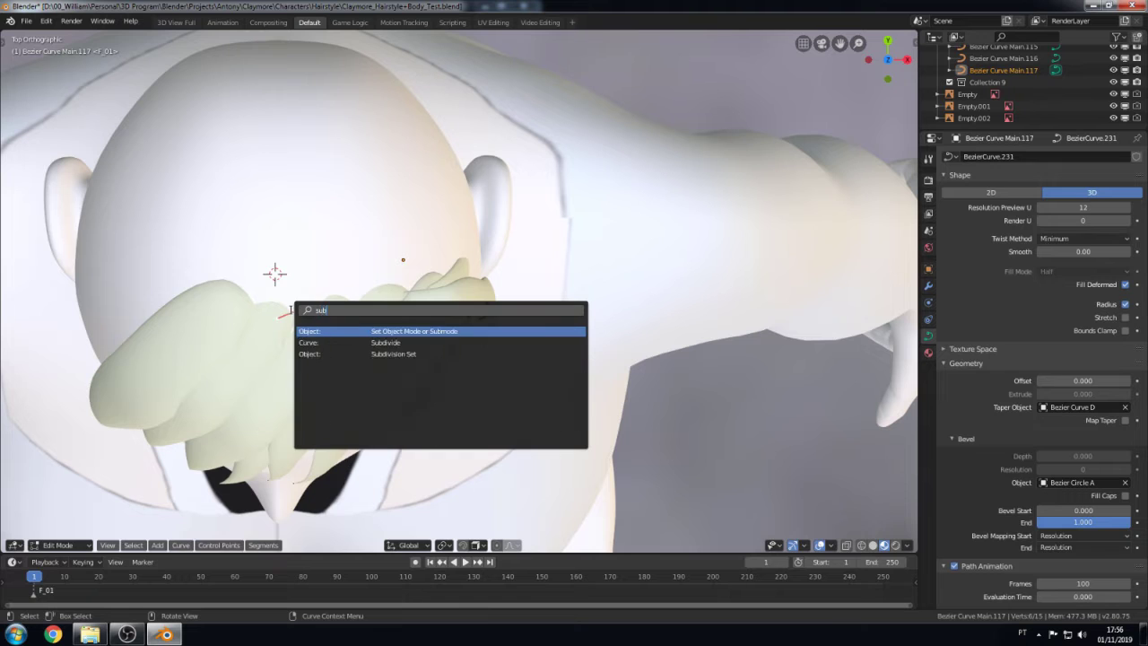
pyautogui.click(422, 331)
pyautogui.press('KP_1')
pyautogui.scroll(5, 466, 156)
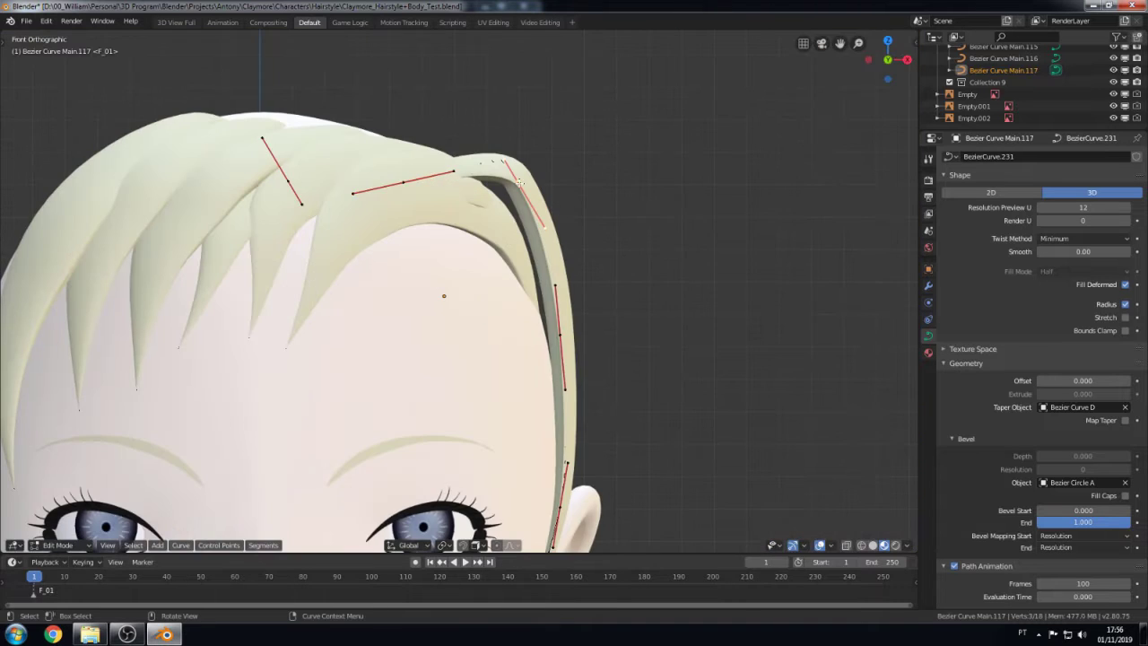
pyautogui.press('g')
pyautogui.press('z')
pyautogui.press('g')
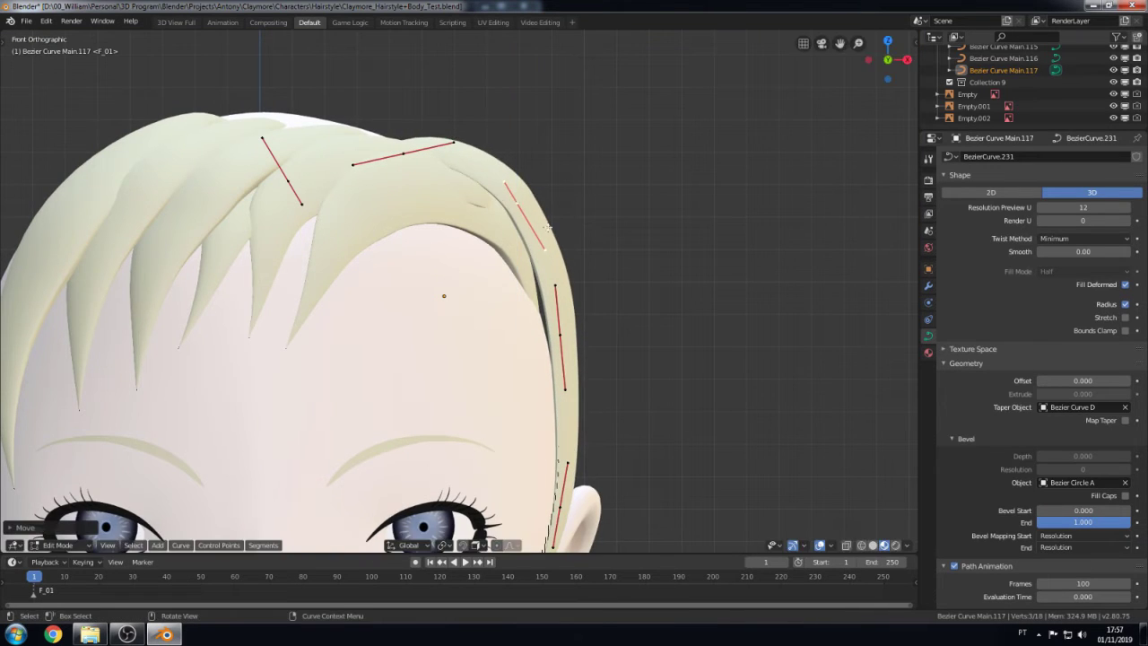
pyautogui.click(287, 174)
# - Reposition the selected curve points to follow the head, checking the shape in wireframe
pyautogui.moveTo(287, 173)
pyautogui.mouseDown(button='middle')
pyautogui.moveTo(405, 261)
pyautogui.moveTo(430, 333)
pyautogui.mouseUp(button='middle')
pyautogui.press('g')
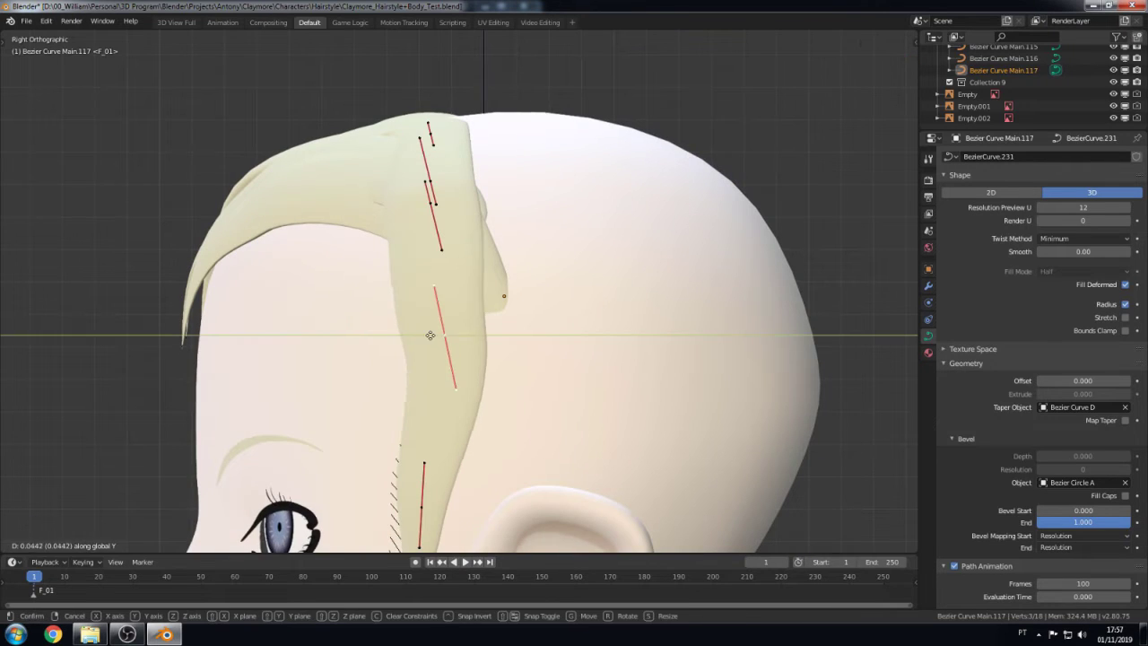
pyautogui.moveTo(446, 213); pyautogui.dragTo(344, 278, button='middle')
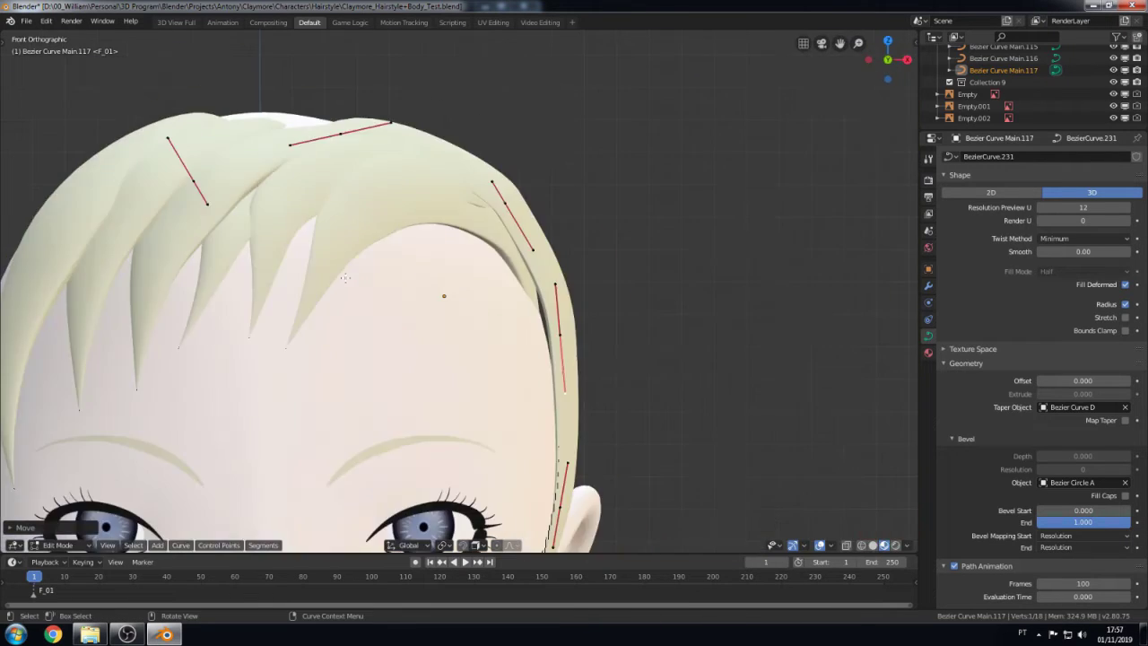
pyautogui.scroll(-3, 458, 229)
pyautogui.scroll(2, 422, 179)
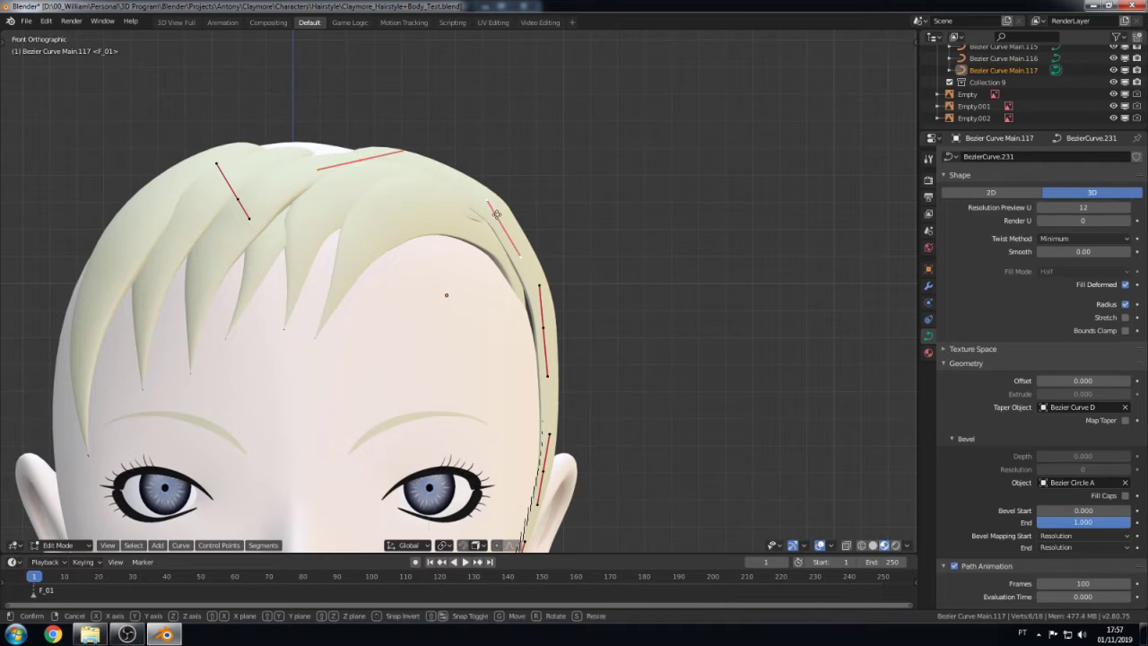
pyautogui.click(239, 196)
pyautogui.press('z')
pyautogui.click(154, 185)
pyautogui.press('z')
# - Move the strand's top control point along Z, then check it from the side
pyautogui.click(333, 185)
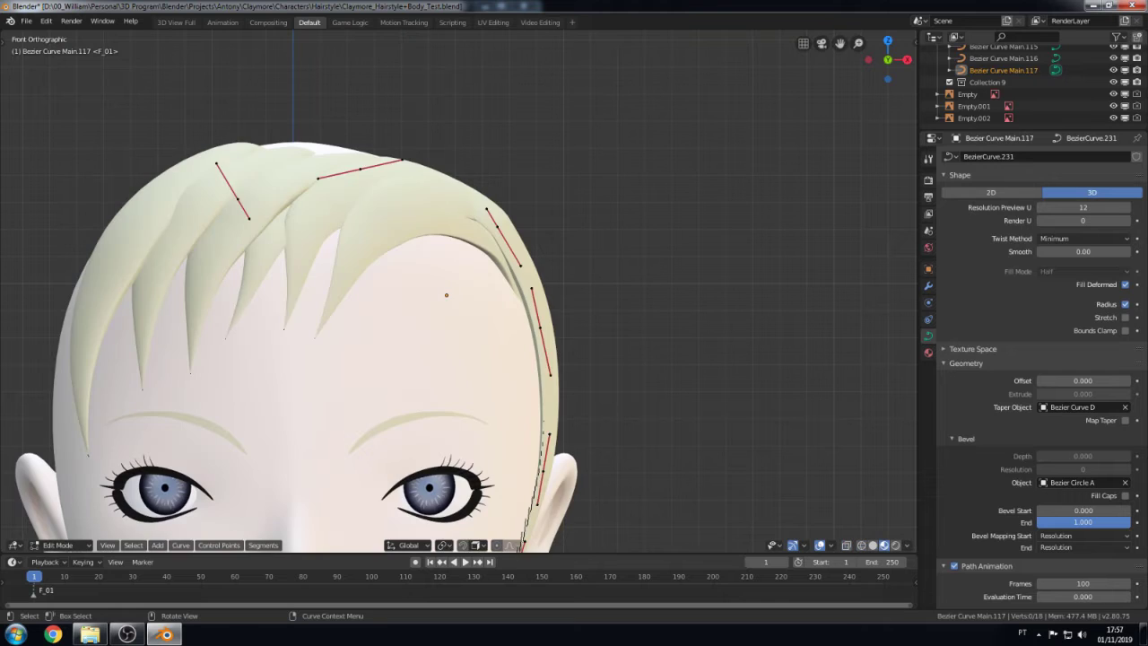
pyautogui.click(236, 191)
pyautogui.press('g')
pyautogui.press('z')
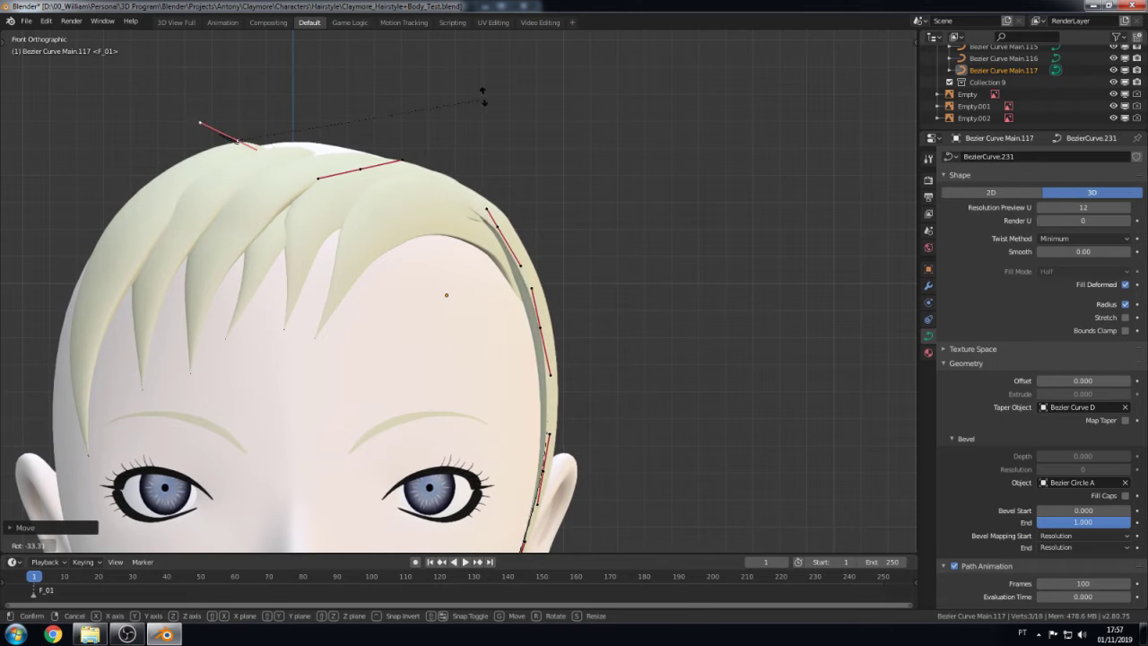
pyautogui.click(482, 97)
pyautogui.press('KP_3')
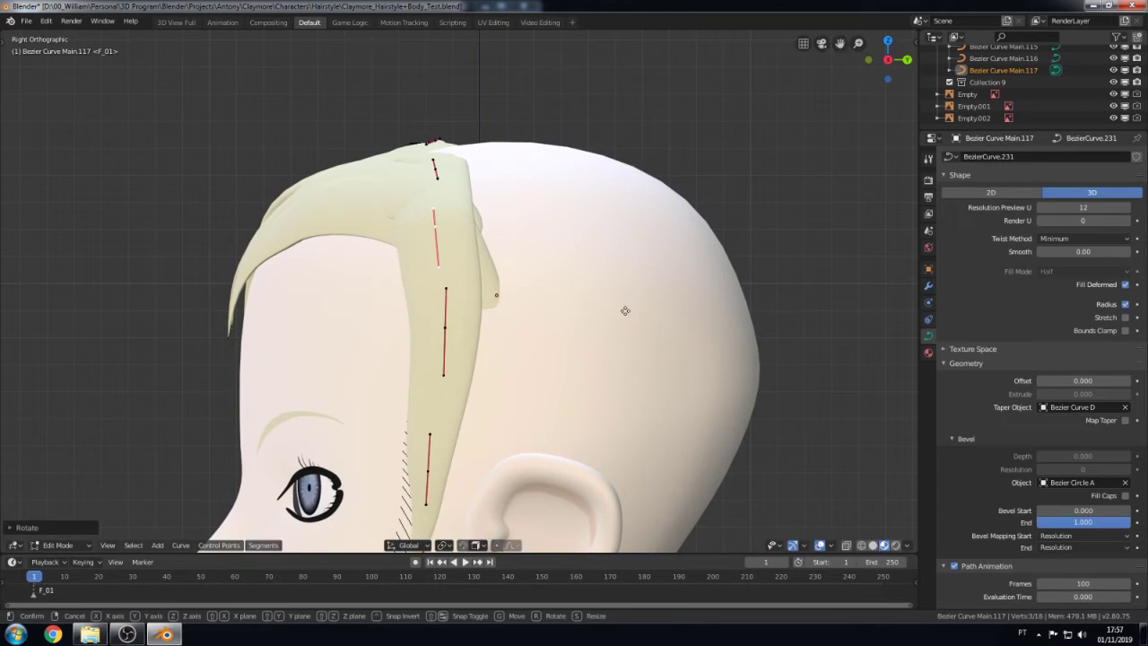
pyautogui.click(630, 311)
pyautogui.scroll(-7, 630, 311)
pyautogui.scroll(5, 467, 360)
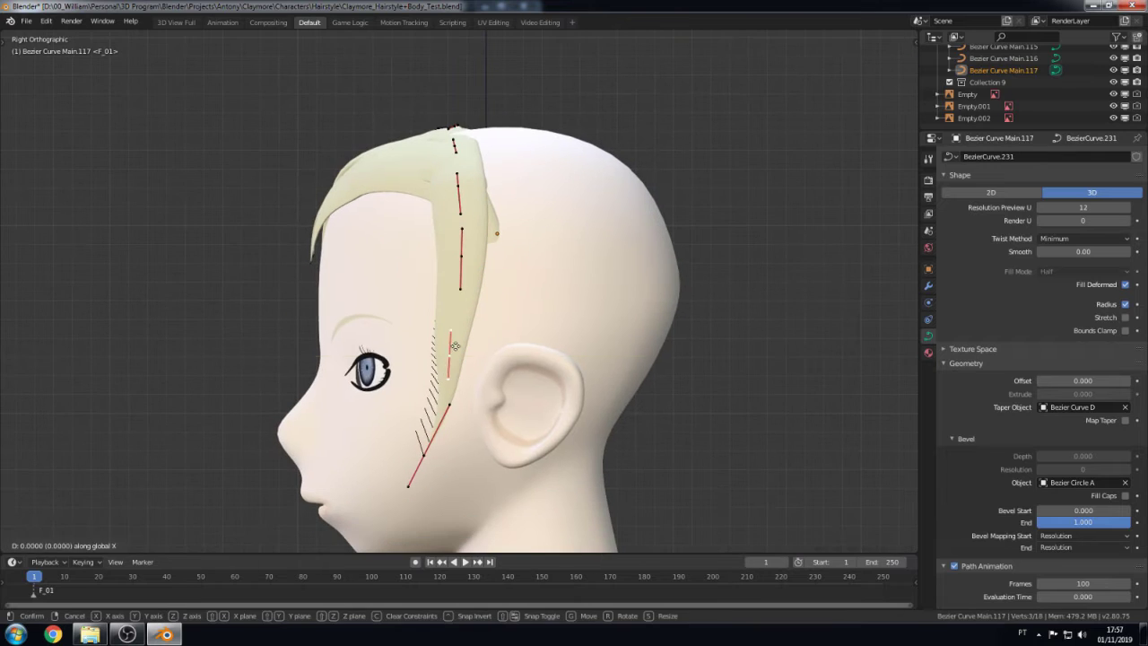
# - In Object Mode, duplicate the strand with Shift+D and offset the copy along Y
pyautogui.press('Escape')
pyautogui.press('Tab')
pyautogui.hotkey('shift', 'd')
pyautogui.press('y')
pyautogui.click(473, 374)
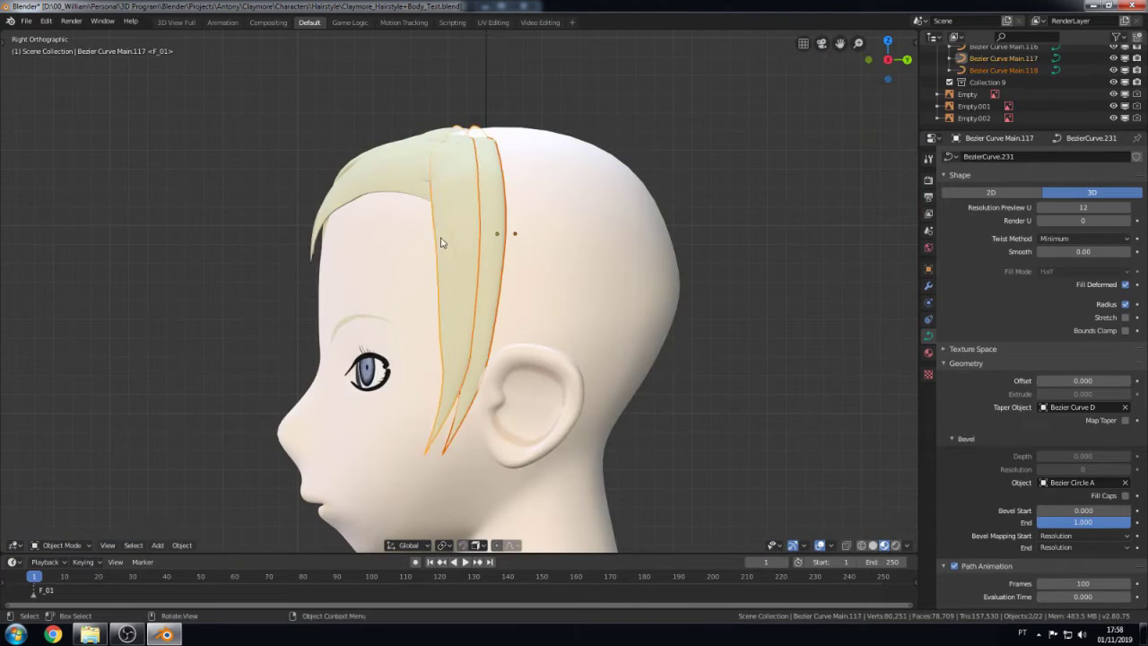
# - Move the strand points along X and rotate them about X to run back along the head
pyautogui.moveTo(441, 242); pyautogui.dragTo(363, 278, button='middle')
pyautogui.press('Tab')
pyautogui.press('g')
pyautogui.press('x')
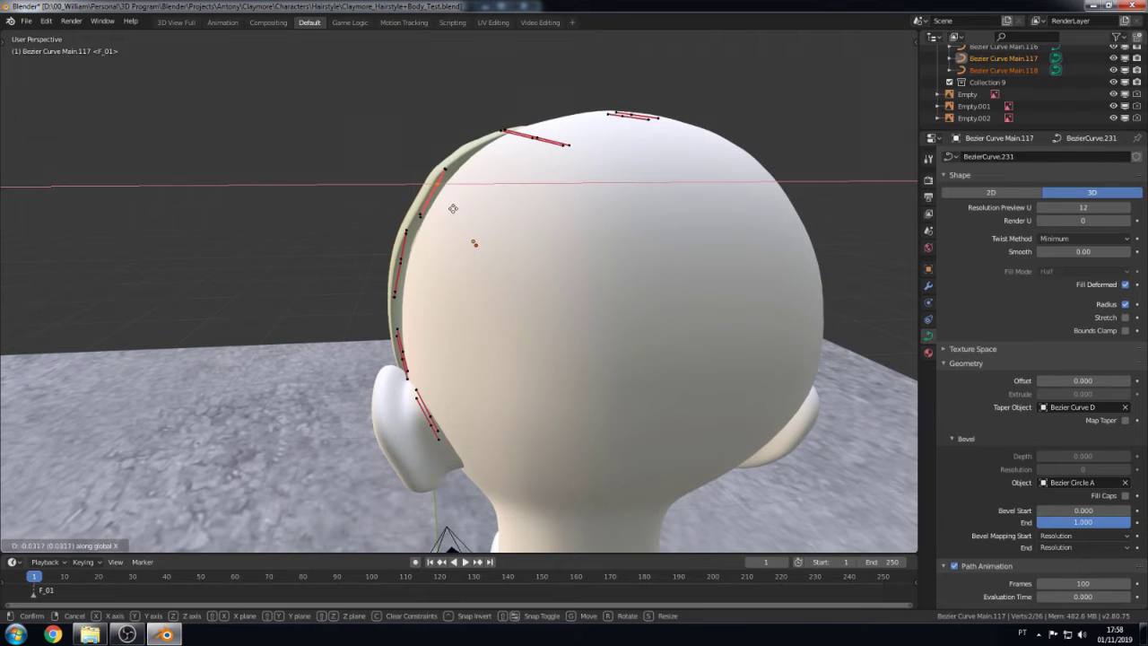
pyautogui.click(453, 208)
pyautogui.press('r')
pyautogui.press('x')
pyautogui.click(658, 315)
pyautogui.press('Tab')
# - In front view, check the strands in wireframe, rotate the selected points, and orbit to the ear side
pyautogui.press('KP_1')
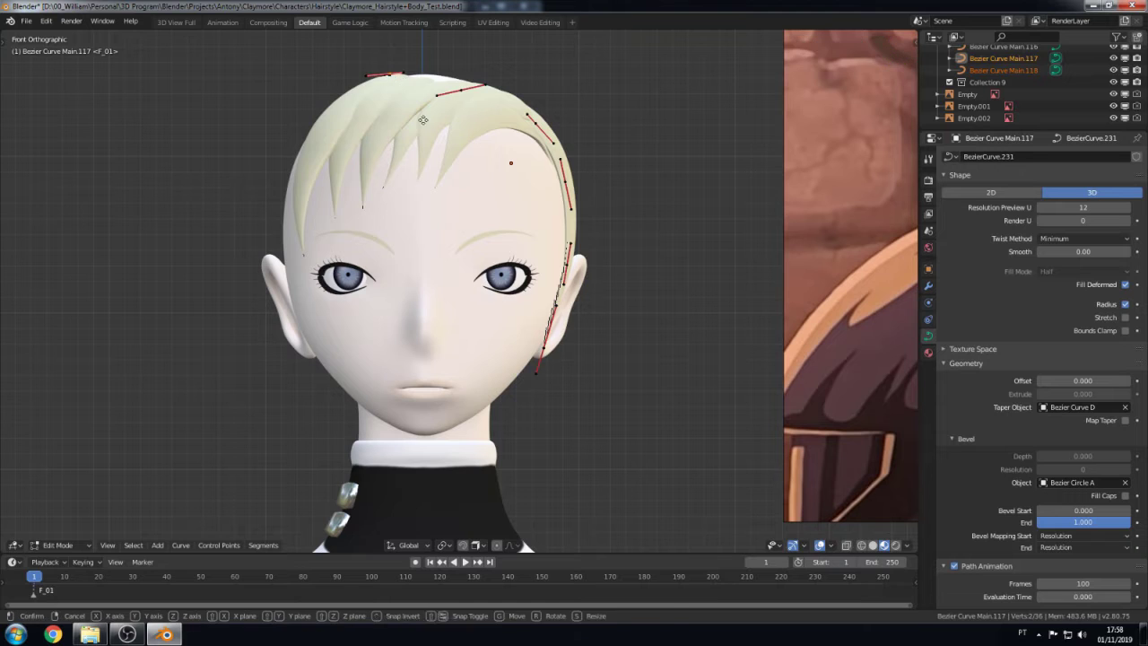
pyautogui.press('Escape')
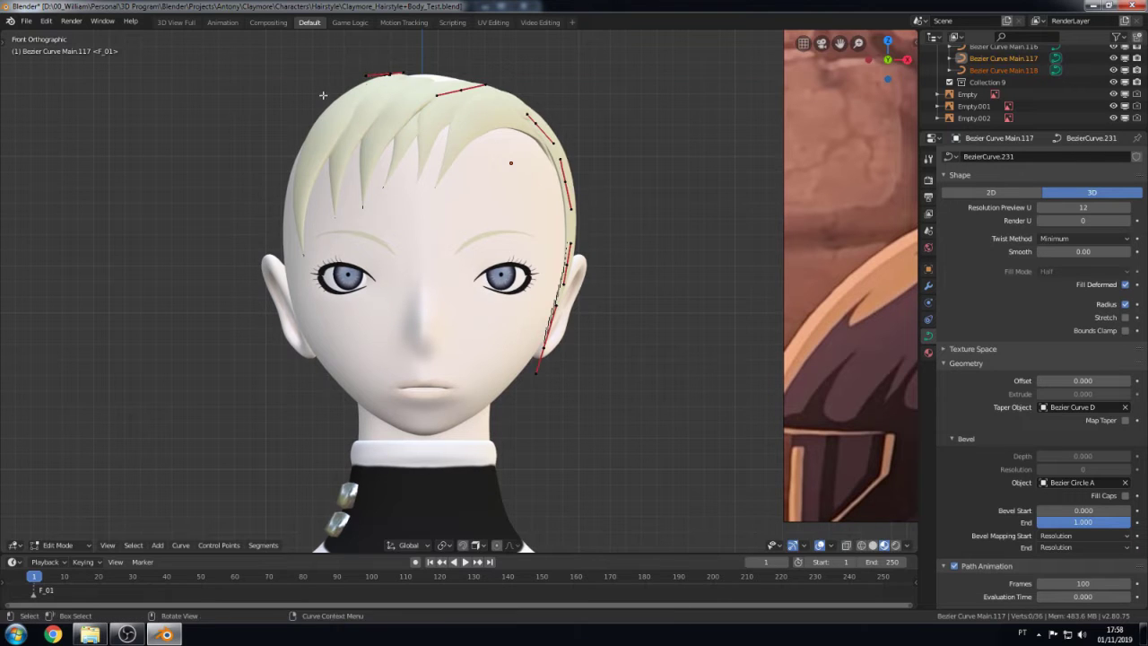
pyautogui.press('z')
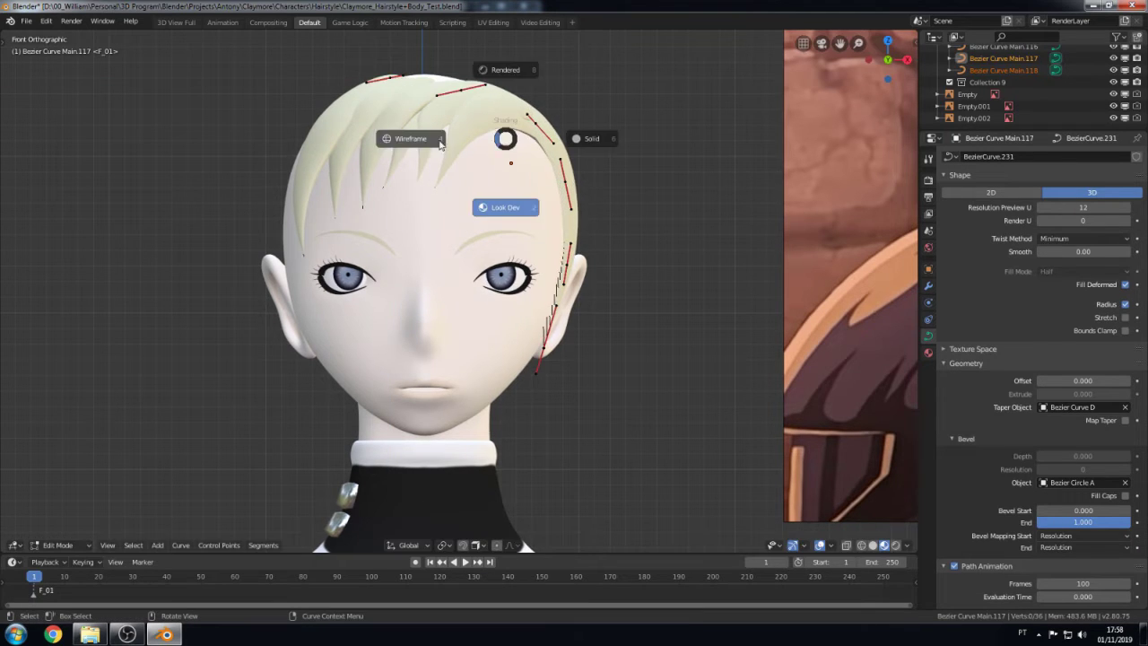
pyautogui.click(440, 140)
pyautogui.hotkey('shift', 'z')
pyautogui.press('r')
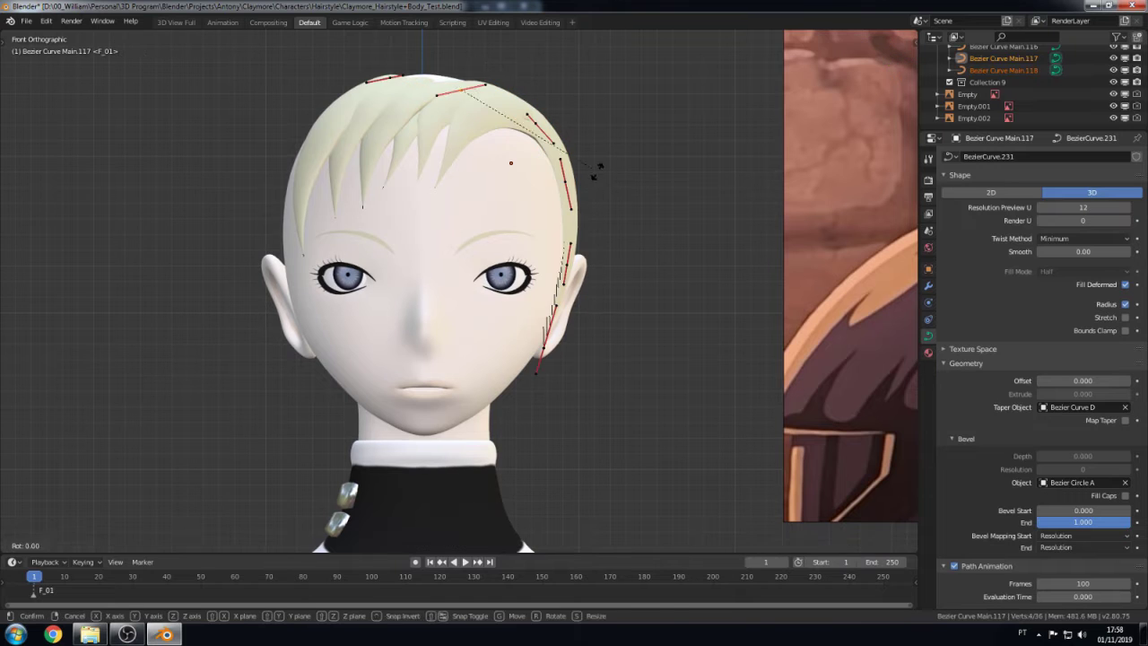
pyautogui.click(588, 201)
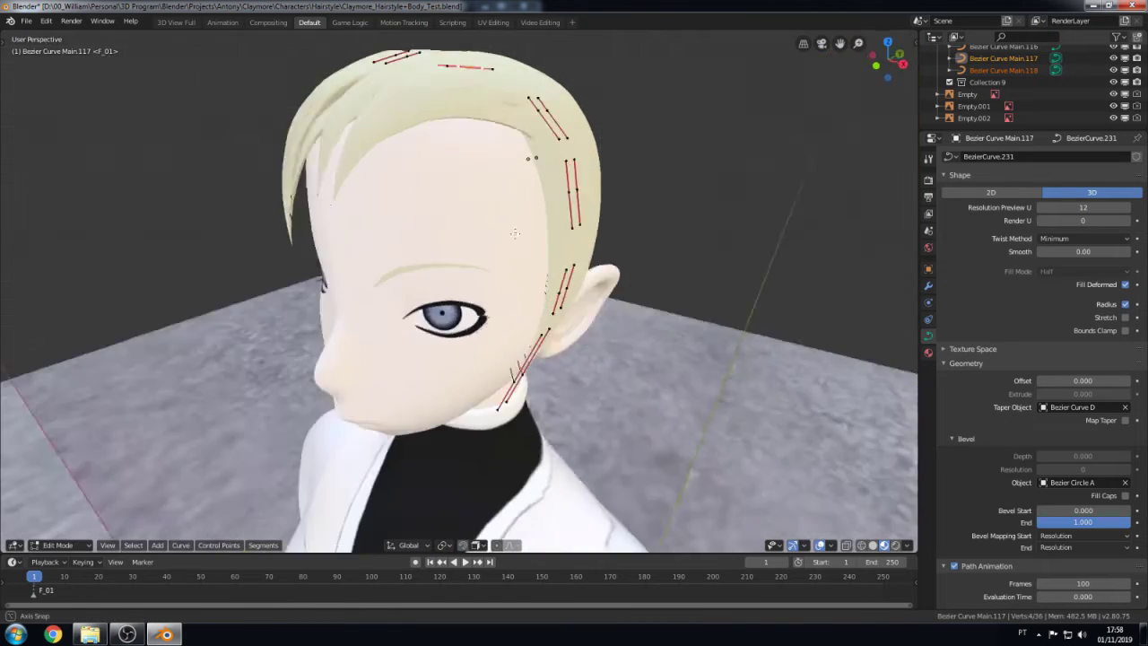
pyautogui.moveTo(588, 202); pyautogui.dragTo(451, 288, button='middle')
pyautogui.moveTo(487, 139)
pyautogui.mouseDown(button='middle')
pyautogui.moveTo(481, 184)
pyautogui.moveTo(396, 173)
pyautogui.moveTo(432, 296)
pyautogui.mouseUp(button='middle')
# - Add a new point at the strand's end and move the top segment into place
pyautogui.keyDown('ctrl'); pyautogui.rightClick(395, 172); pyautogui.keyUp('ctrl')
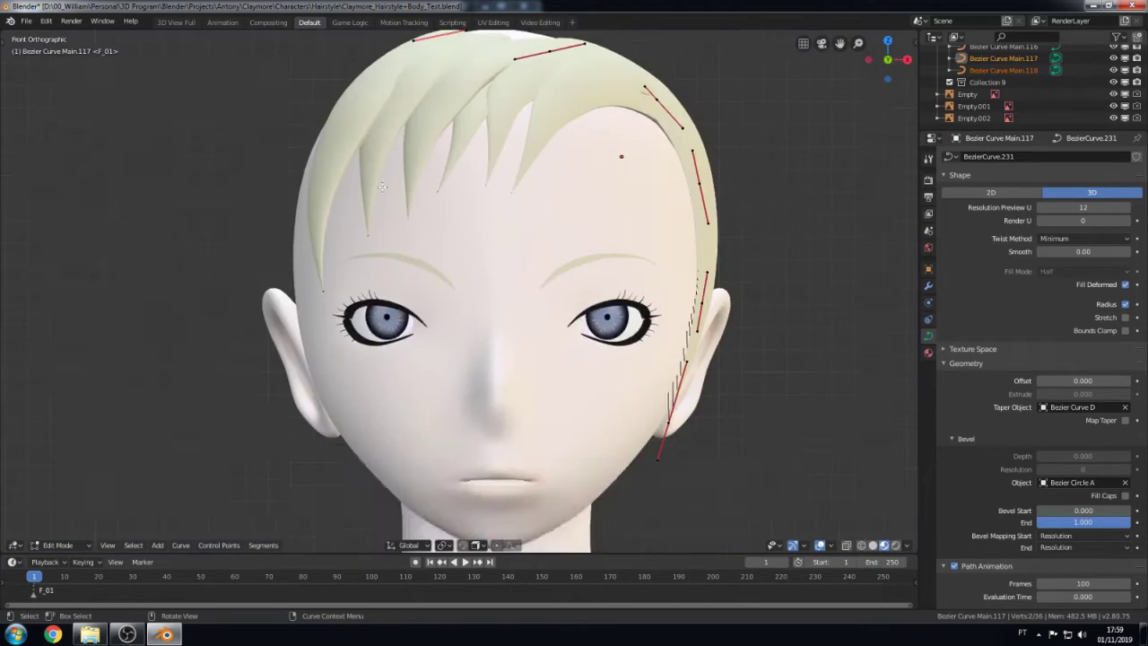
pyautogui.press('z')
pyautogui.click(431, 297)
pyautogui.press('g')
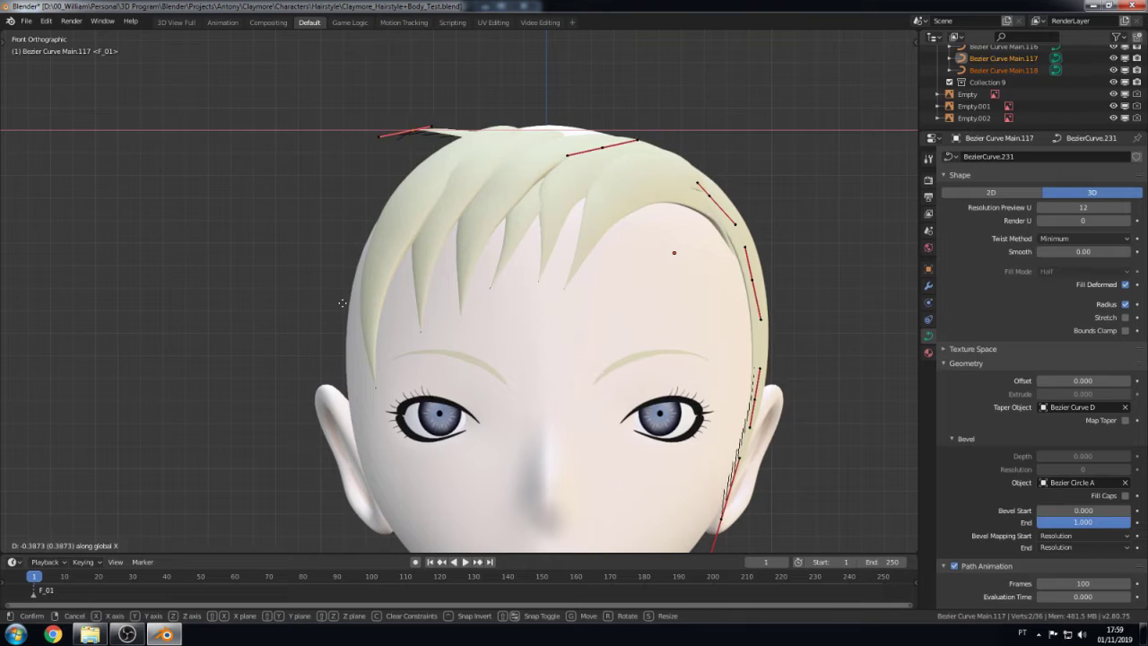
pyautogui.click(341, 340)
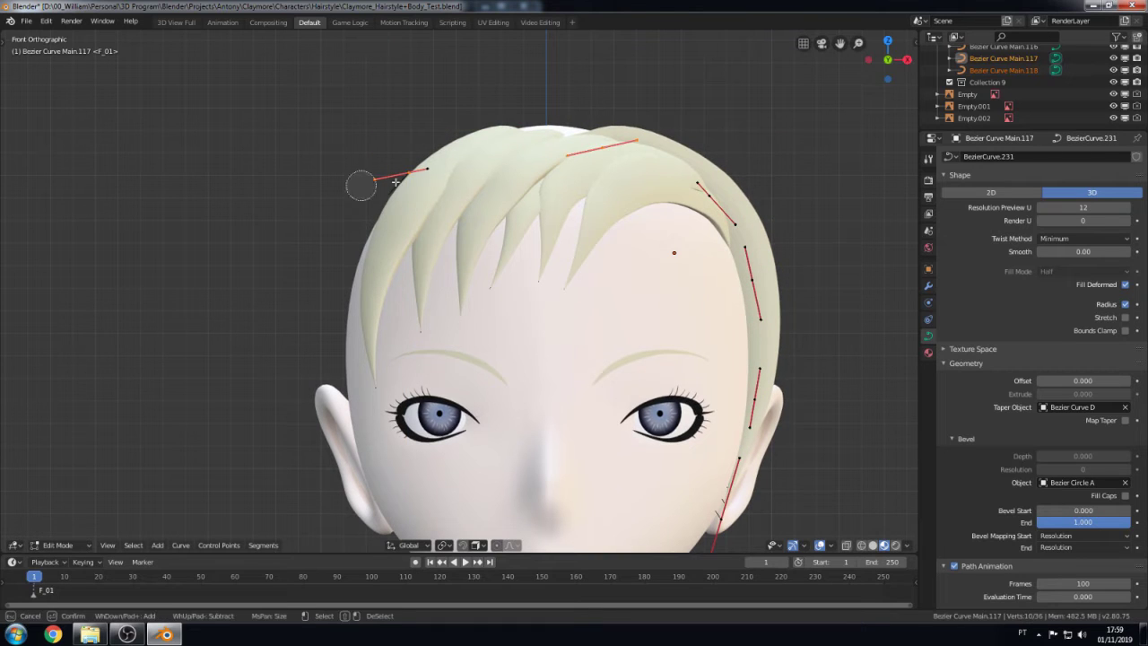
# - Subdivide the top segment, raise it along Z, and rotate the right top handle on local X
pyautogui.rightClick(448, 179)
pyautogui.click(485, 190)
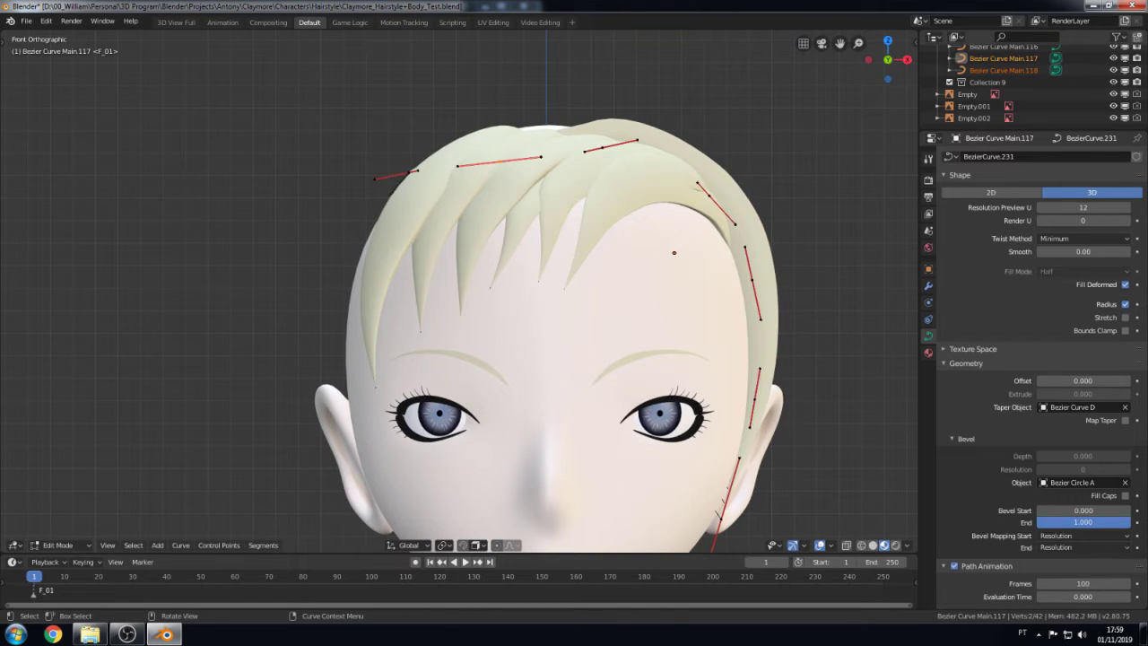
pyautogui.press('g')
pyautogui.press('z')
pyautogui.click(507, 171)
pyautogui.click(603, 141)
pyautogui.press('r')
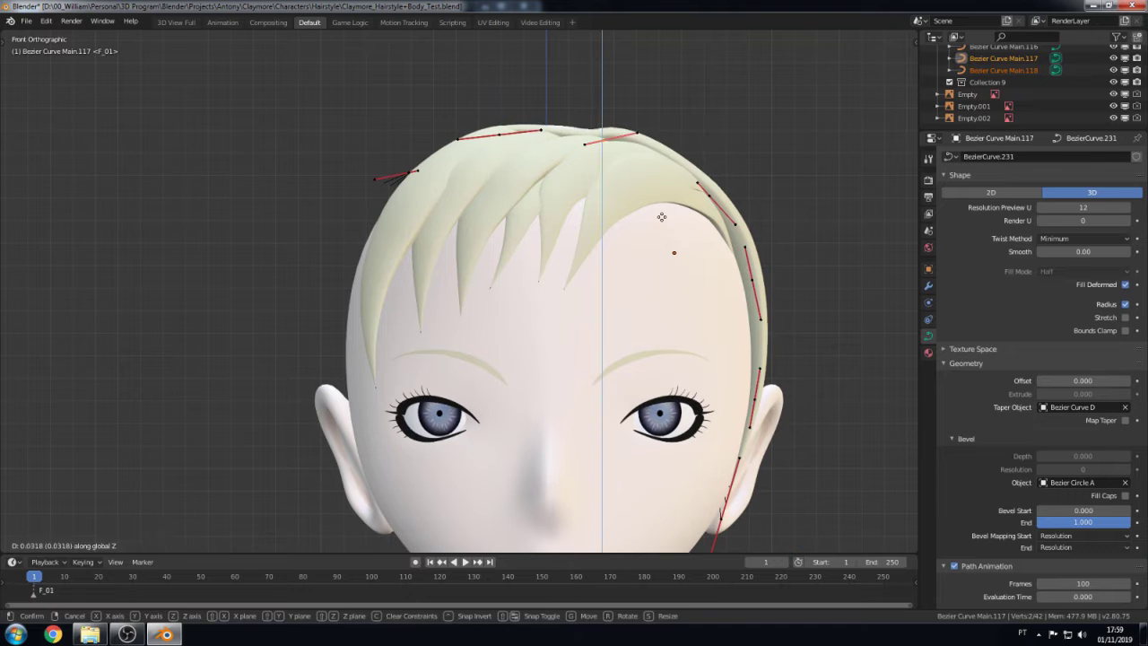
pyautogui.press('z')
pyautogui.press('x')
pyautogui.click(647, 267)
pyautogui.press('Tab')
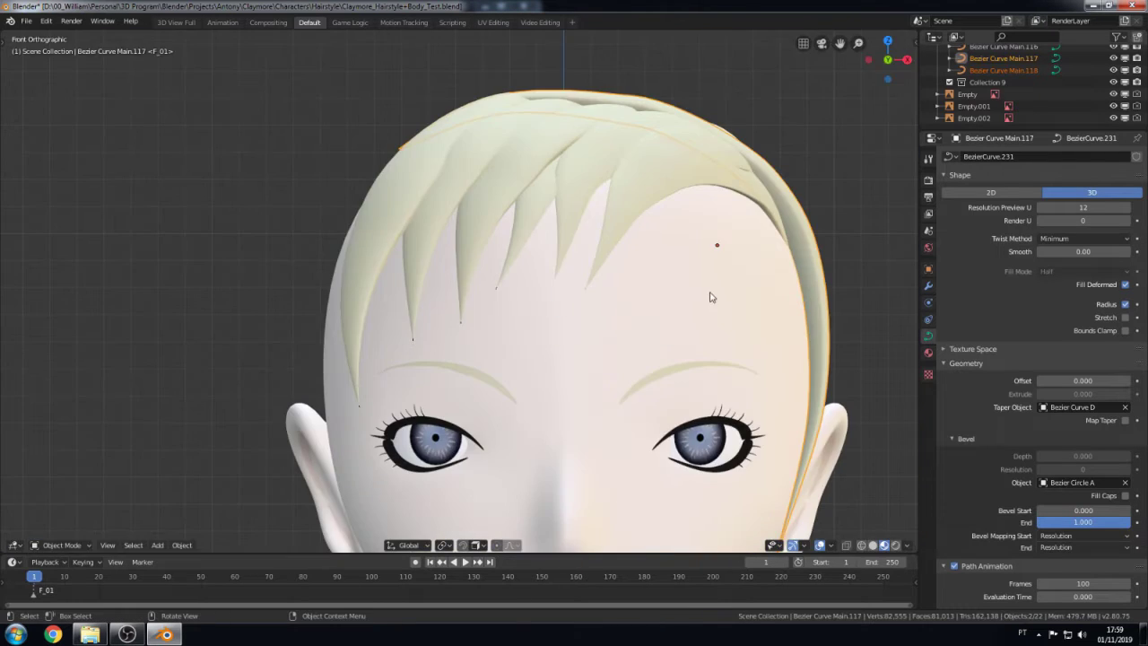
# - Viewed from above, rotate the strand points about Z, then select Bezier Curve Main.118
pyautogui.moveTo(713, 246)
pyautogui.mouseDown(button='middle')
pyautogui.moveTo(605, 322)
pyautogui.moveTo(546, 383)
pyautogui.mouseUp(button='middle')
pyautogui.press('Tab')
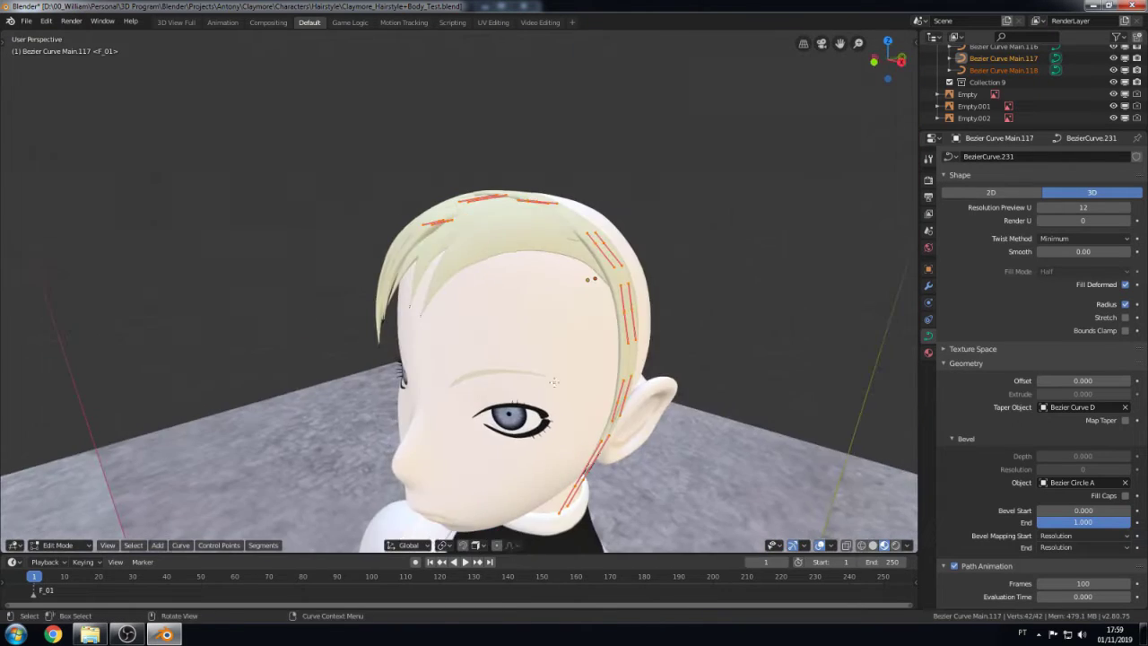
pyautogui.press('r')
pyautogui.press('z')
pyautogui.click(547, 383)
pyautogui.press('Tab')
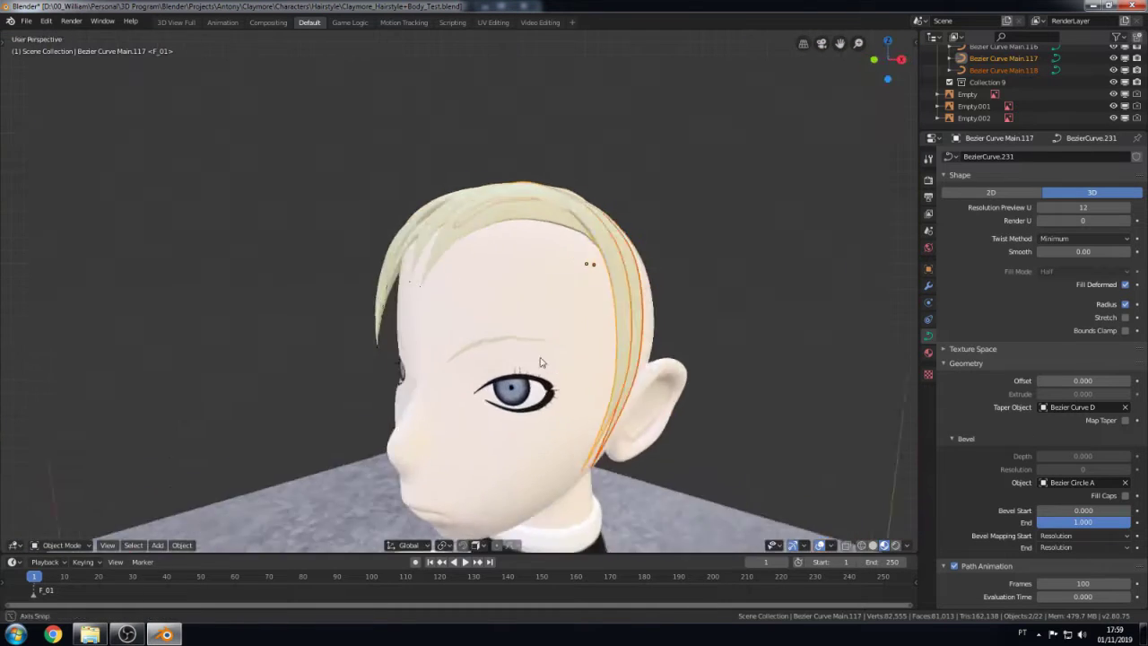
pyautogui.keyDown('alt'); pyautogui.moveTo(540, 363); pyautogui.dragTo(534, 269, button='middle'); pyautogui.keyUp('alt')
pyautogui.scroll(3, 529, 215)
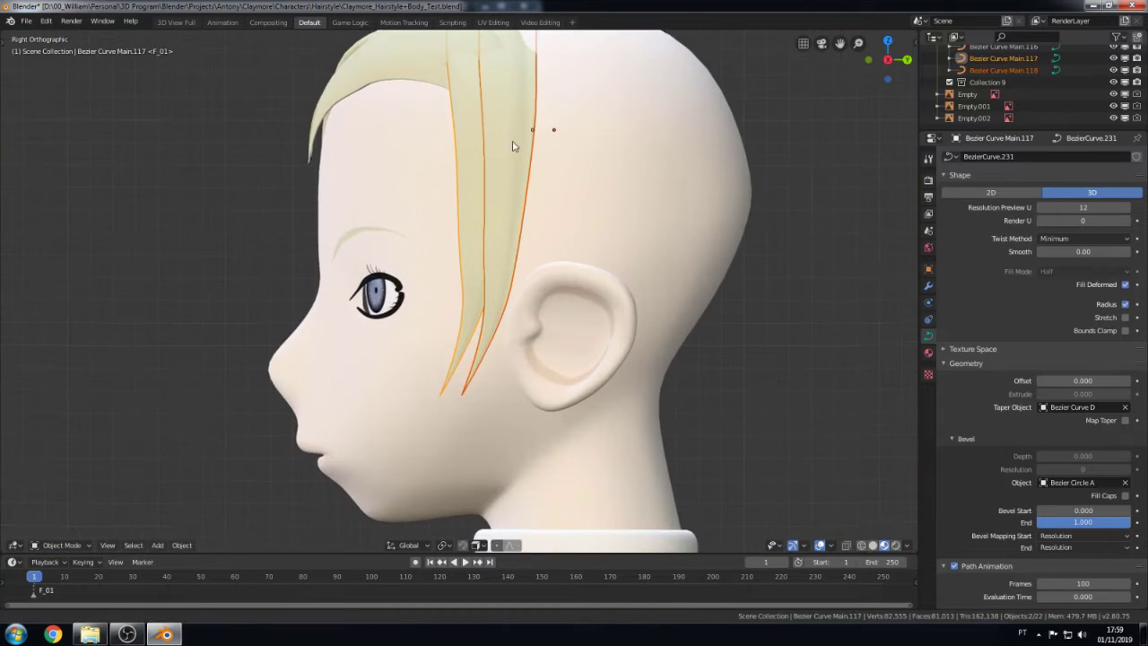
pyautogui.scroll(2, 528, 195)
pyautogui.click(528, 196)
# - Shift the selected side-strand points along Y, then down along Z toward the cheek
pyautogui.moveTo(557, 168)
pyautogui.mouseDown(button='middle')
pyautogui.moveTo(483, 223)
pyautogui.moveTo(417, 234)
pyautogui.mouseUp(button='middle')
pyautogui.press('g')
pyautogui.press('y')
pyautogui.press('Return')
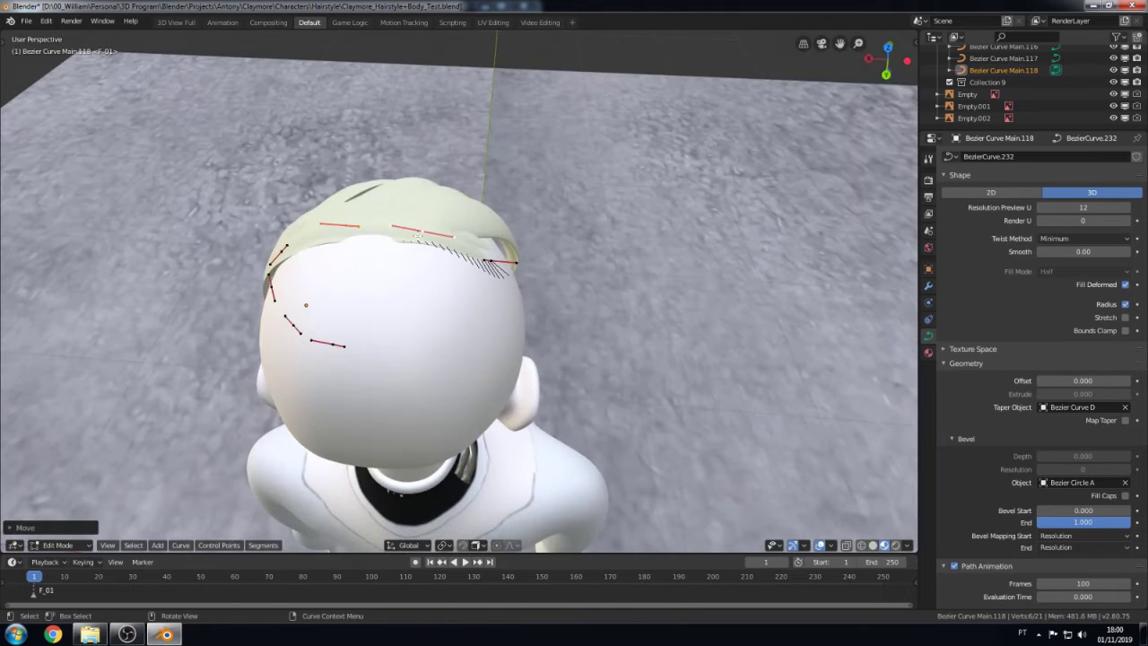
pyautogui.press('g')
pyautogui.press('y')
pyautogui.press('Return')
pyautogui.press('KP_3')
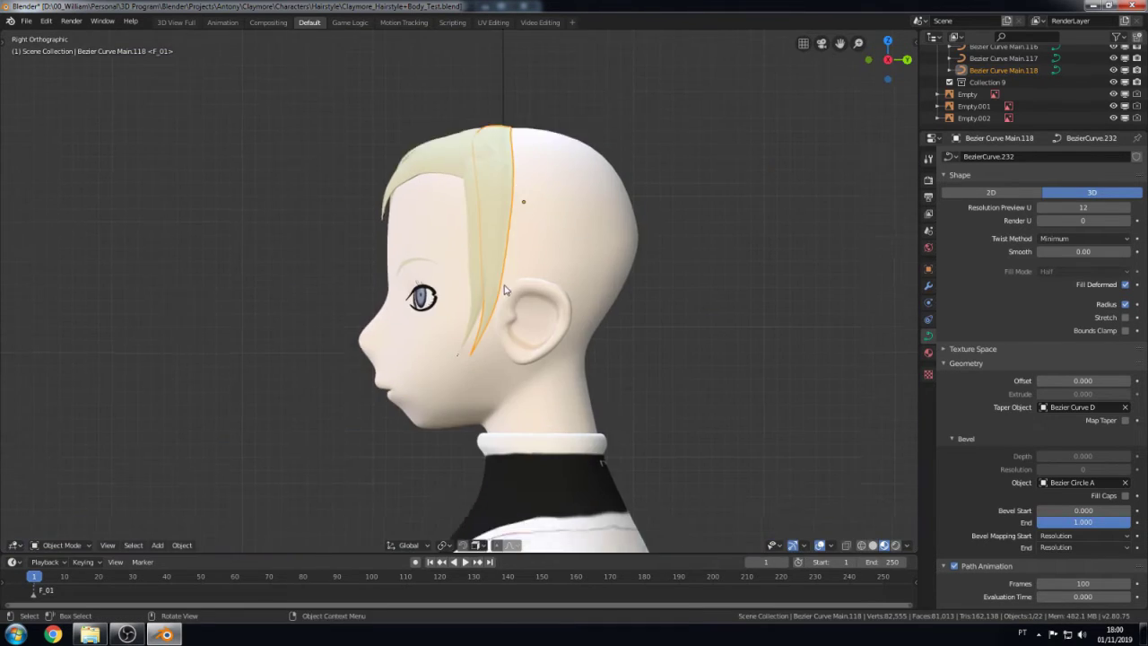
pyautogui.press('g')
pyautogui.press('z')
pyautogui.press('Return')
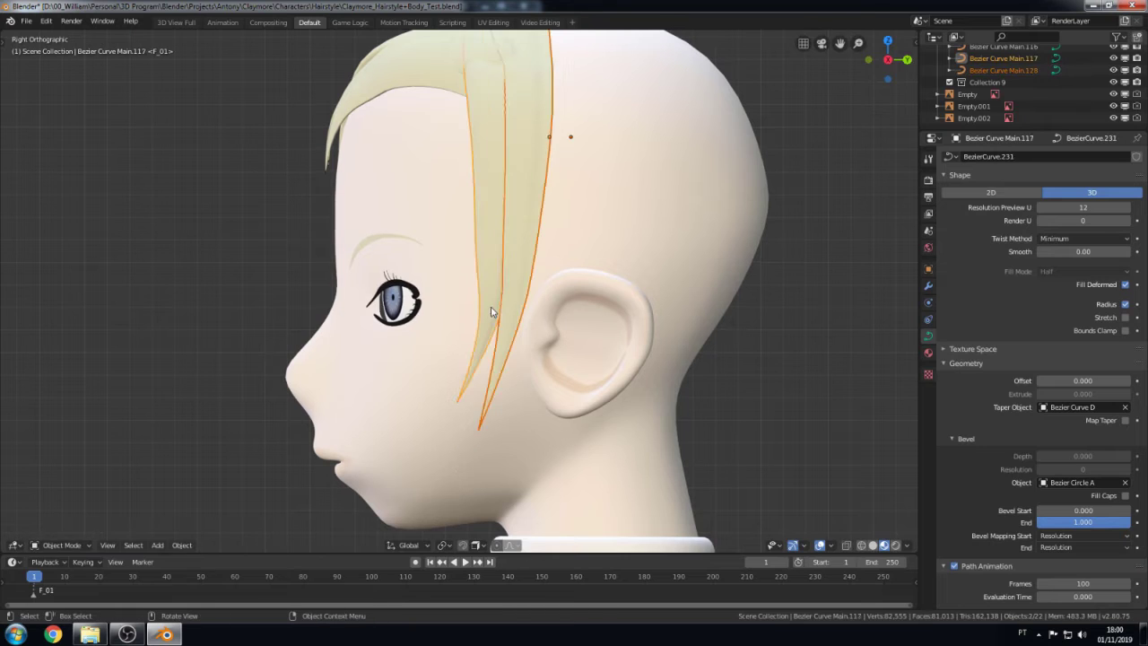
# - Duplicate the side hair strands and place the copies further back on the head
pyautogui.hotkey('shift', 'd')
pyautogui.click(504, 311)
pyautogui.press('s')
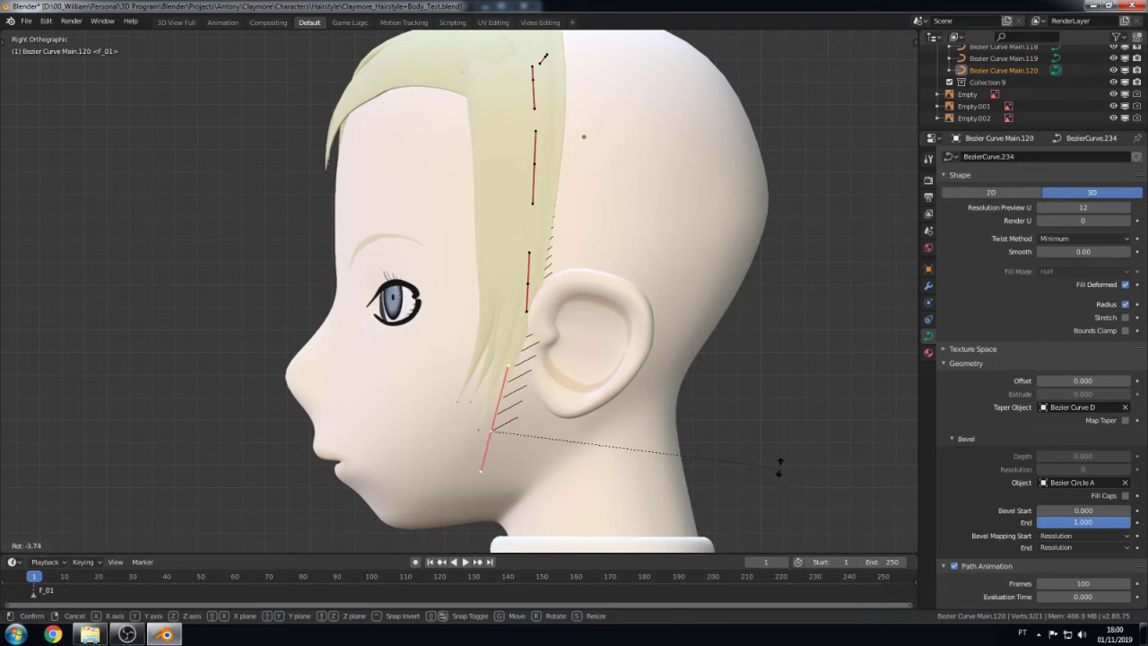
pyautogui.moveTo(781, 469)
pyautogui.mouseDown(button='middle')
pyautogui.moveTo(631, 431)
pyautogui.moveTo(563, 439)
pyautogui.mouseUp(button='middle')
pyautogui.press('Tab')
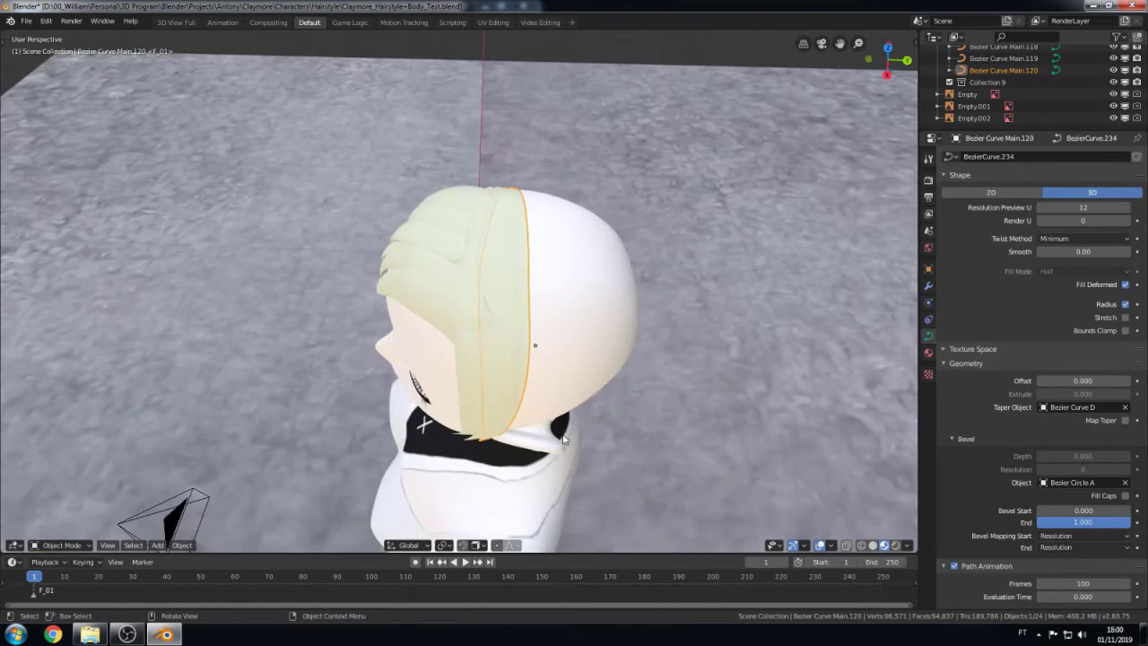
pyautogui.moveTo(581, 252); pyautogui.dragTo(502, 341, button='middle')
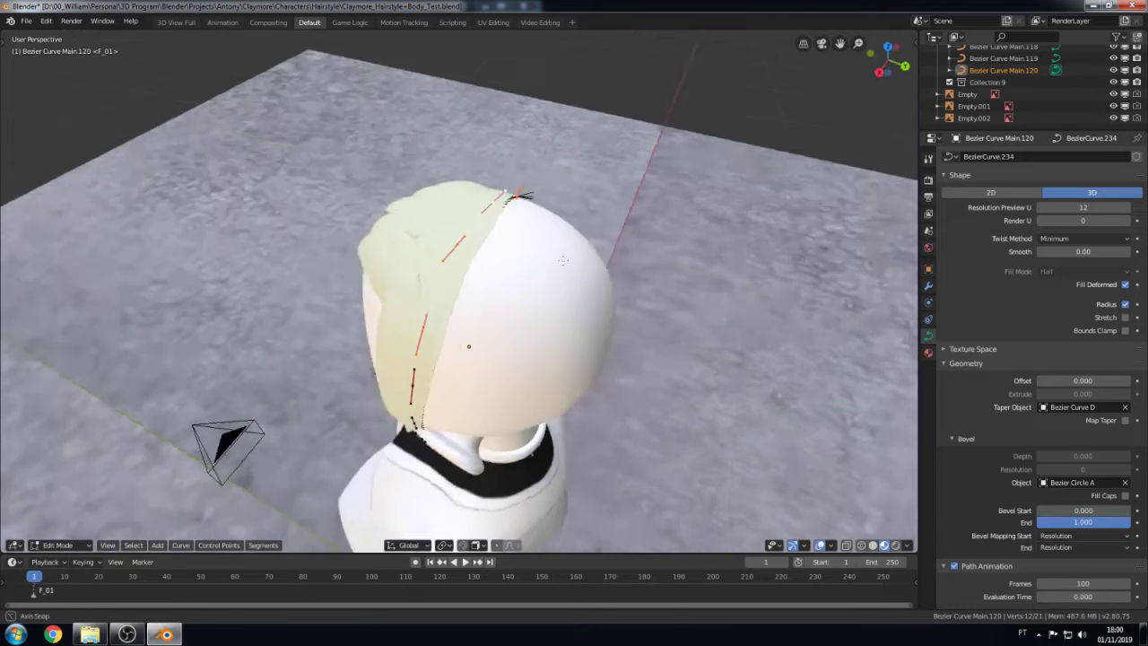
# - Move the new strand's points along Y so its end sits in front of the ear
pyautogui.press('g')
pyautogui.press('y')
pyautogui.press('KP_3')
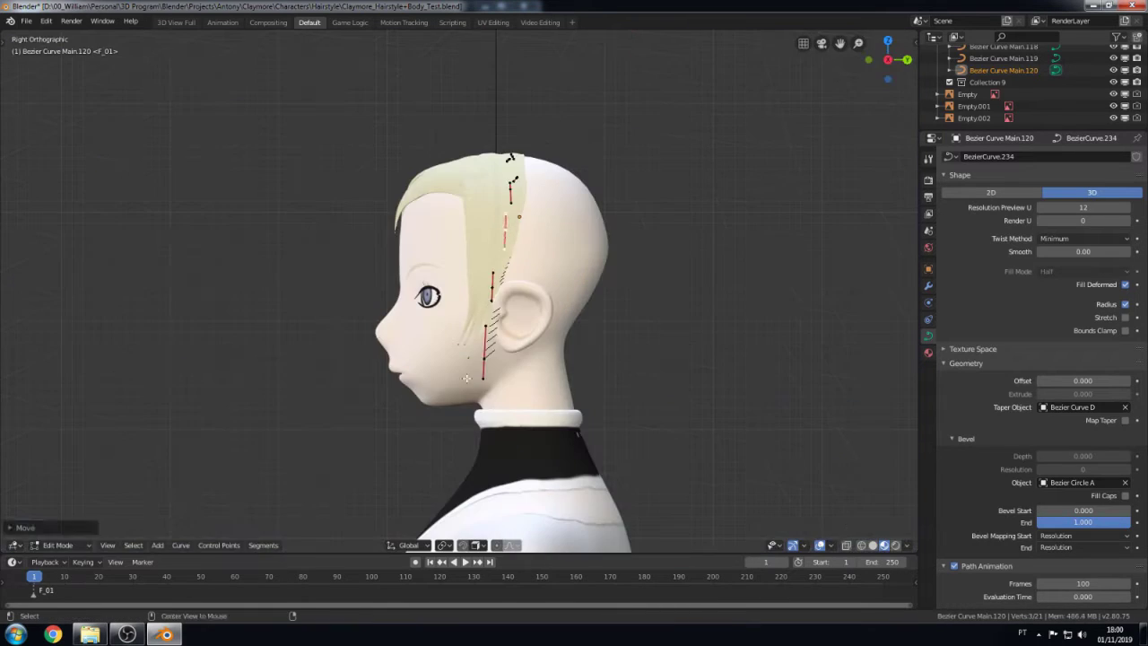
pyautogui.scroll(2, 672, 289)
pyautogui.click(672, 290)
pyautogui.press('Tab')
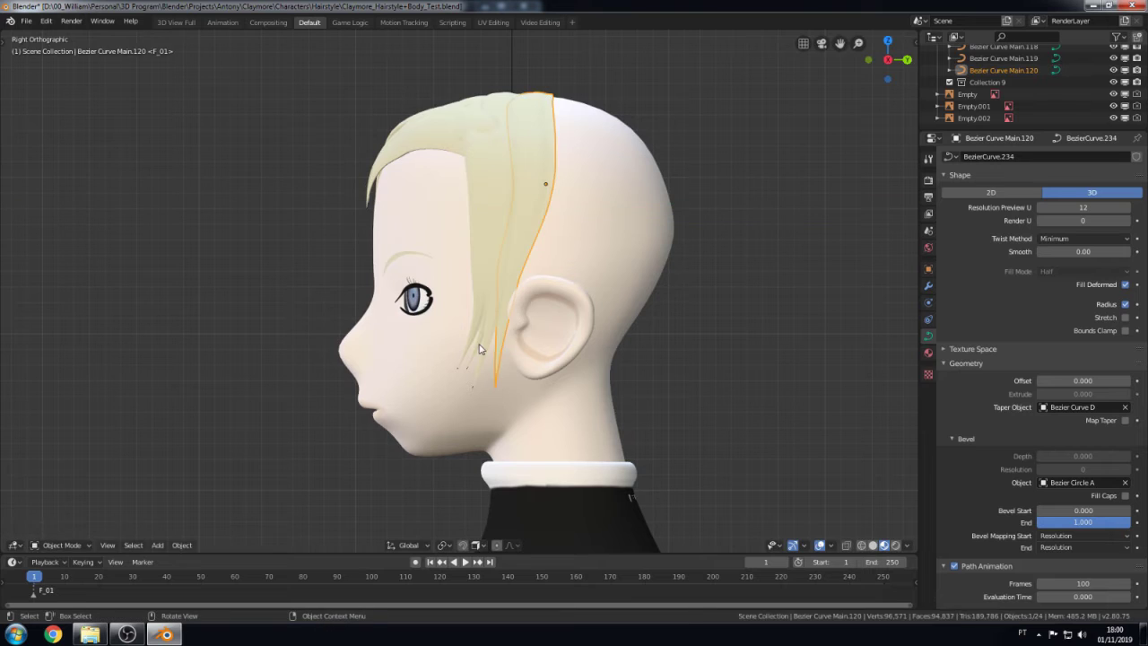
pyautogui.press('l')
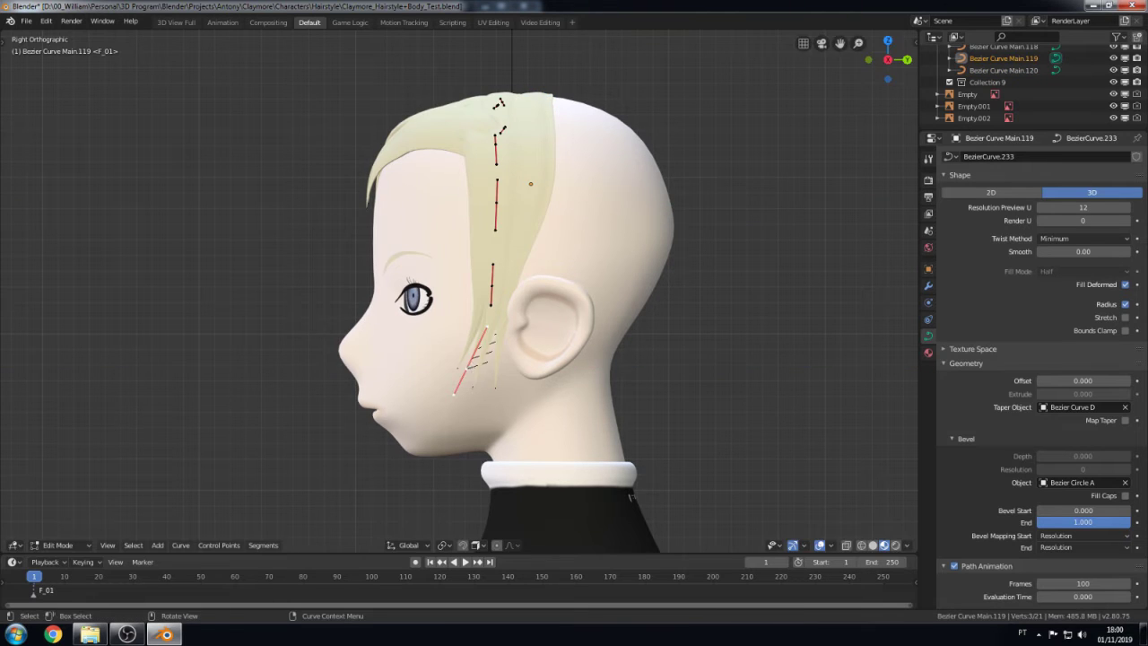
pyautogui.press('Tab')
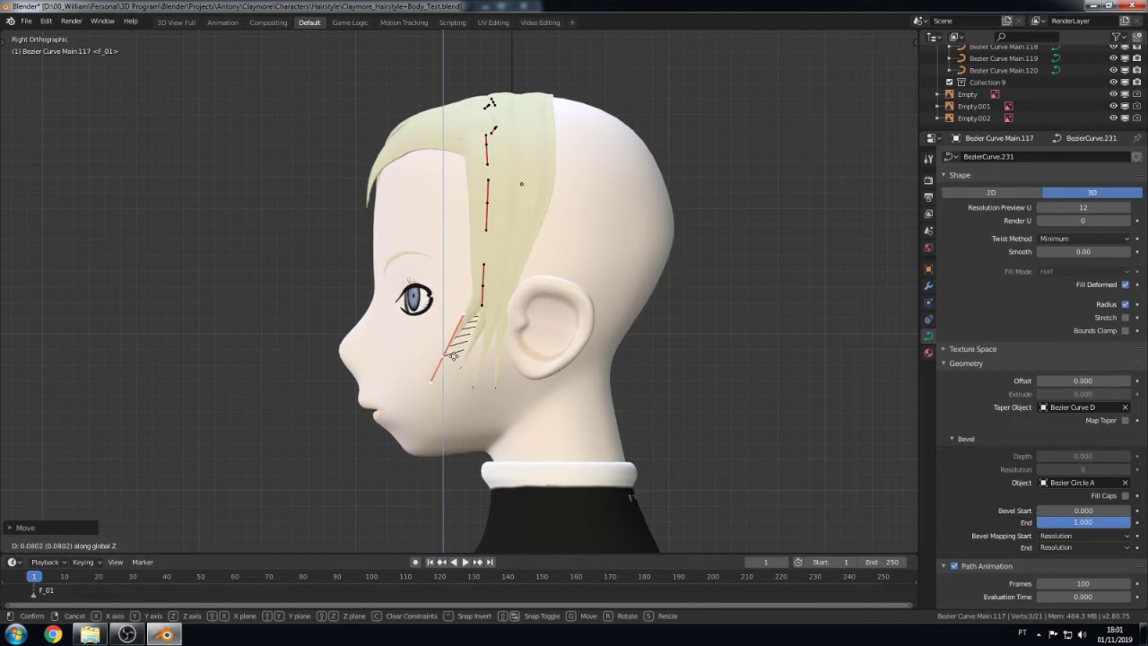
# - Lower the points of Bezier Curve Main.119 along Z toward the jaw
pyautogui.press('Tab')
pyautogui.click(486, 358)
pyautogui.scroll(2, 486, 357)
pyautogui.press('Tab')
pyautogui.press('g')
pyautogui.press('z')
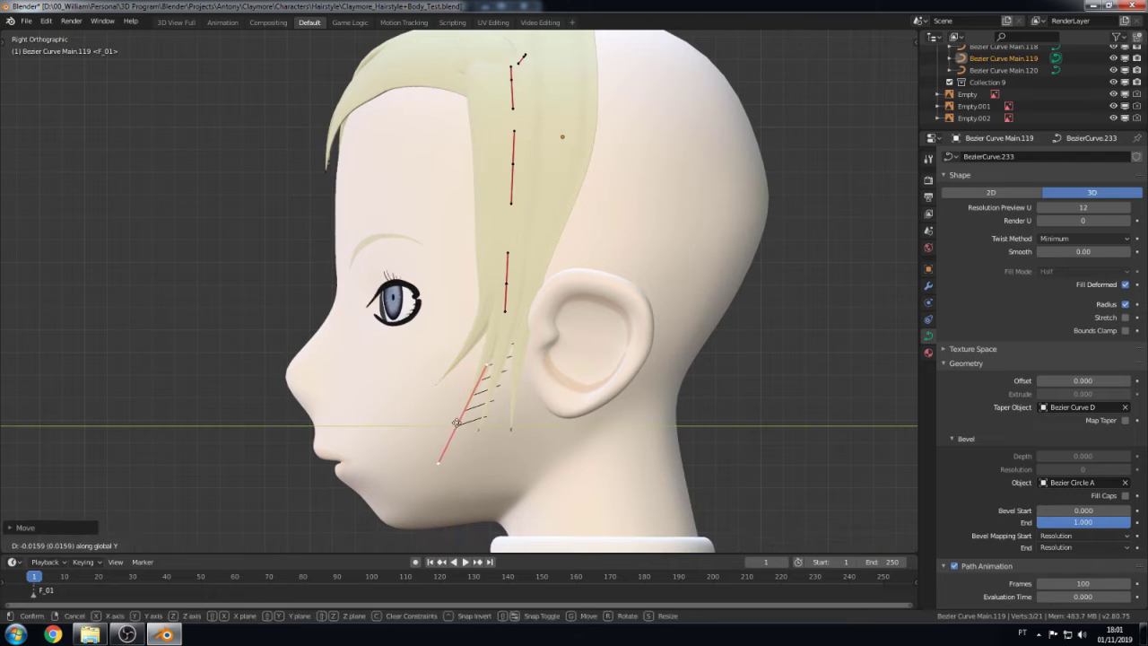
pyautogui.click(456, 422)
pyautogui.press('Tab')
pyautogui.scroll(-2, 456, 422)
pyautogui.scroll(-2, 203, 524)
pyautogui.press('KP_1')
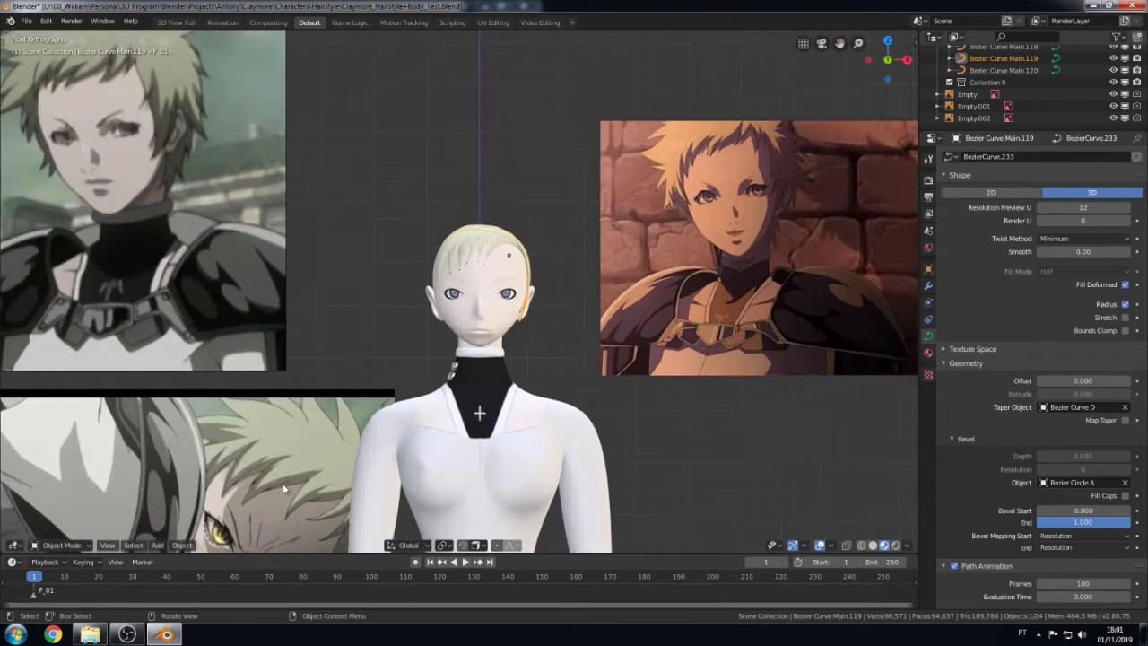
# - Rotate the selected hair strand about the Z axis to follow the head
pyautogui.scroll(4, 283, 483)
pyautogui.moveTo(283, 482); pyautogui.dragTo(514, 206, button='middle')
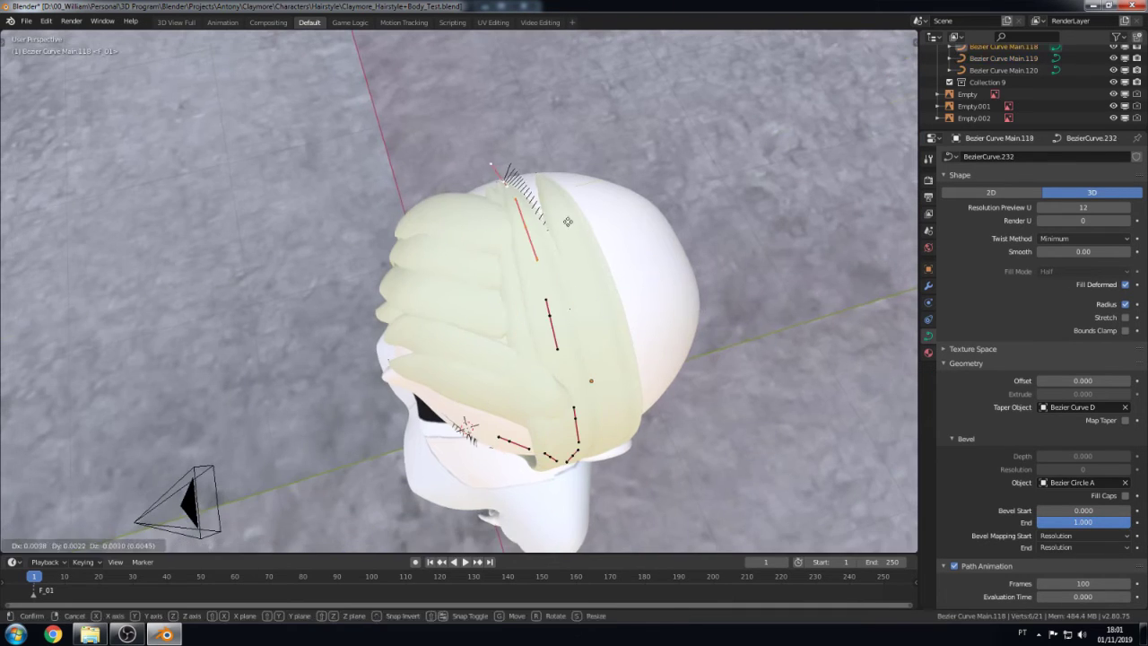
pyautogui.press('r')
pyautogui.press('z')
pyautogui.click(669, 381)
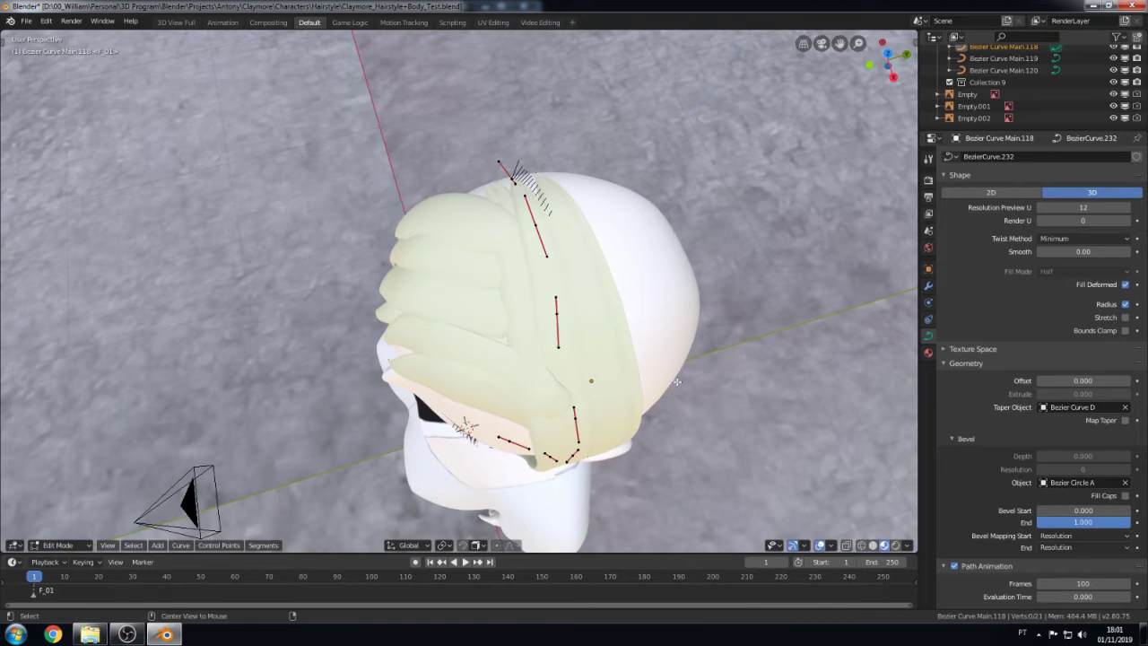
pyautogui.moveTo(669, 381); pyautogui.dragTo(639, 323, button='middle')
pyautogui.click(640, 323)
pyautogui.press('KP_1')
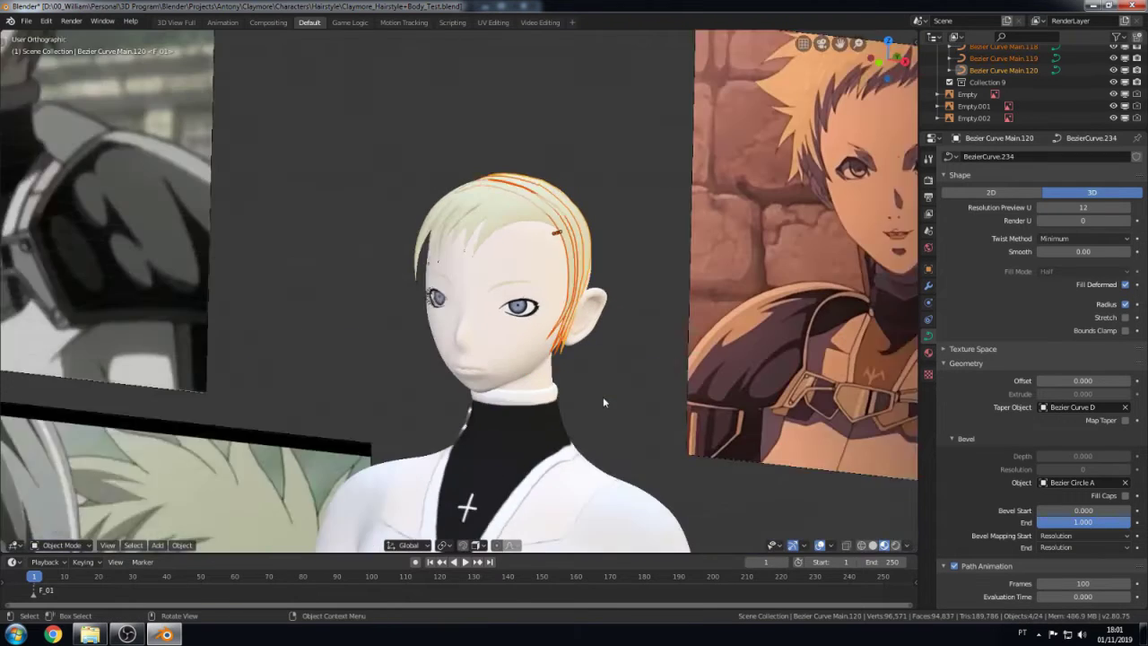
# - Duplicate a forehead strand and mirror the copy with an X scale of -1
pyautogui.hotkey('shift', 'd')
pyautogui.press('Escape')
pyautogui.write('s')
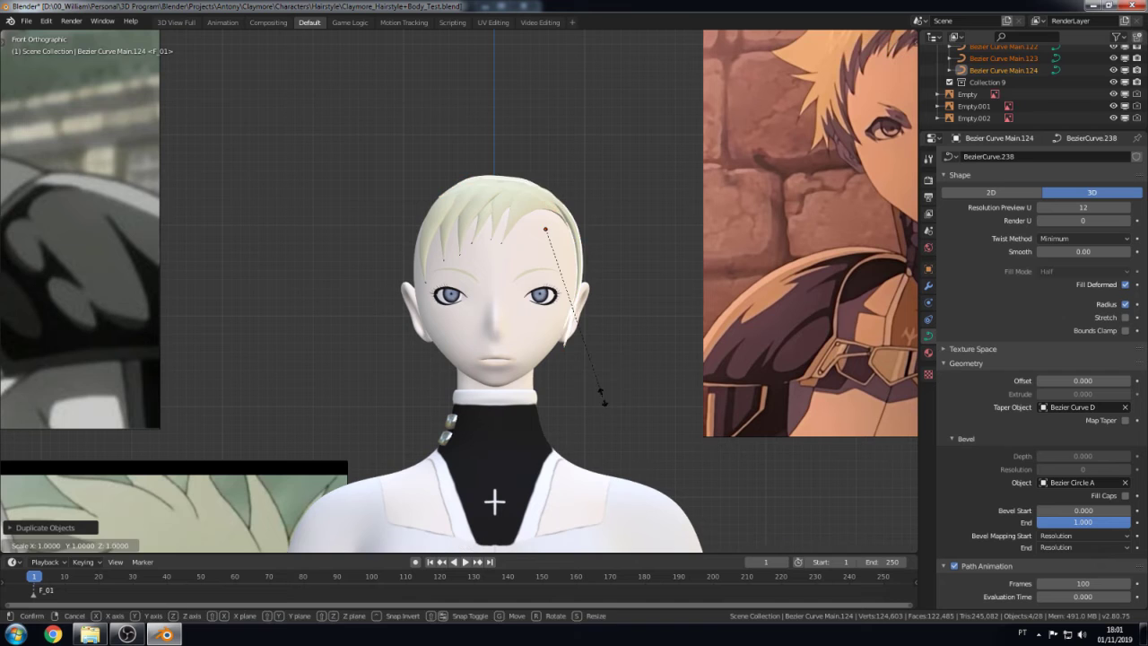
pyautogui.write('-1')
pyautogui.press('Return')
pyautogui.press('s')
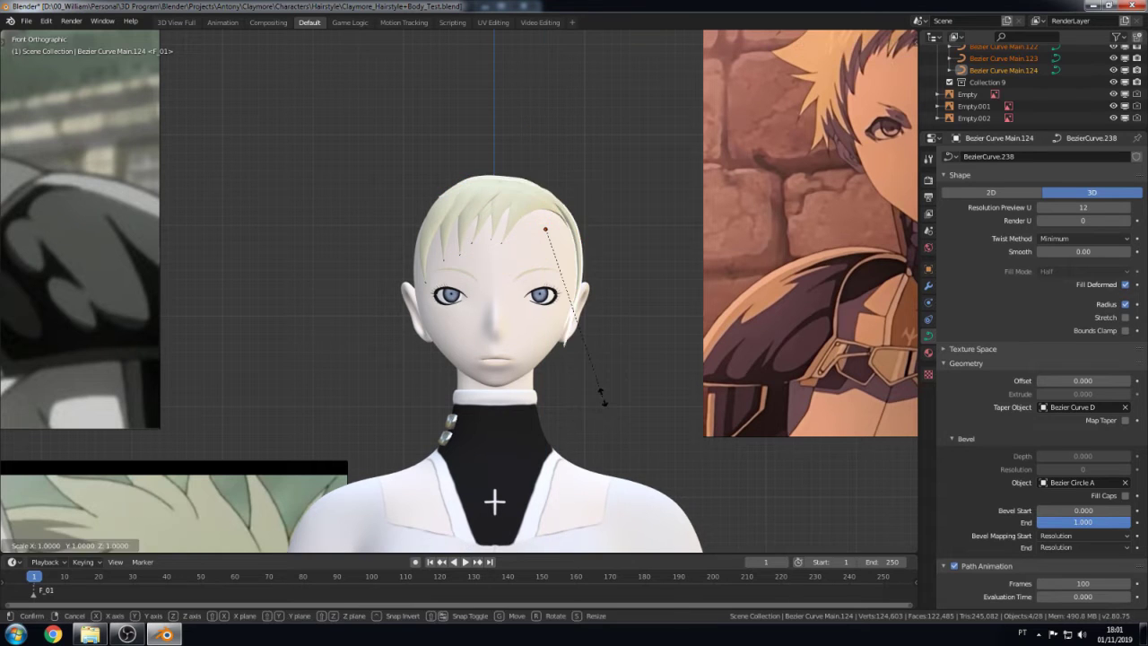
pyautogui.press('x')
pyautogui.press('x')
pyautogui.press('x')
pyautogui.write('x-1')
pyautogui.press('Return')
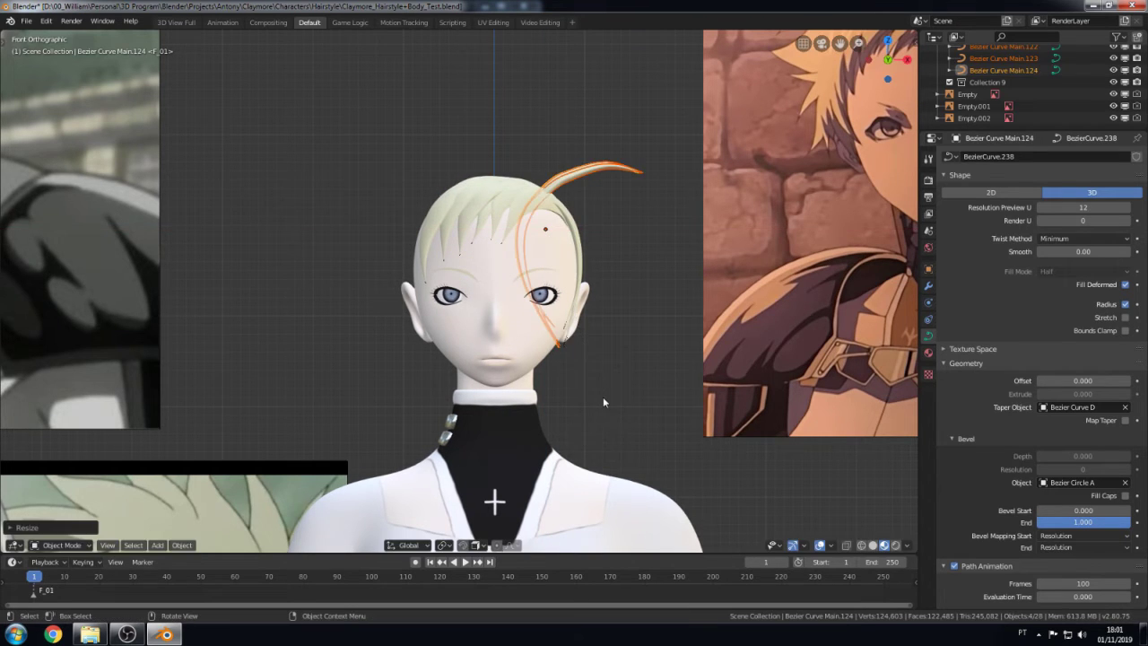
pyautogui.moveTo(602, 396); pyautogui.dragTo(508, 289, button='middle')
pyautogui.press('KP_1')
pyautogui.scroll(2, 507, 289)
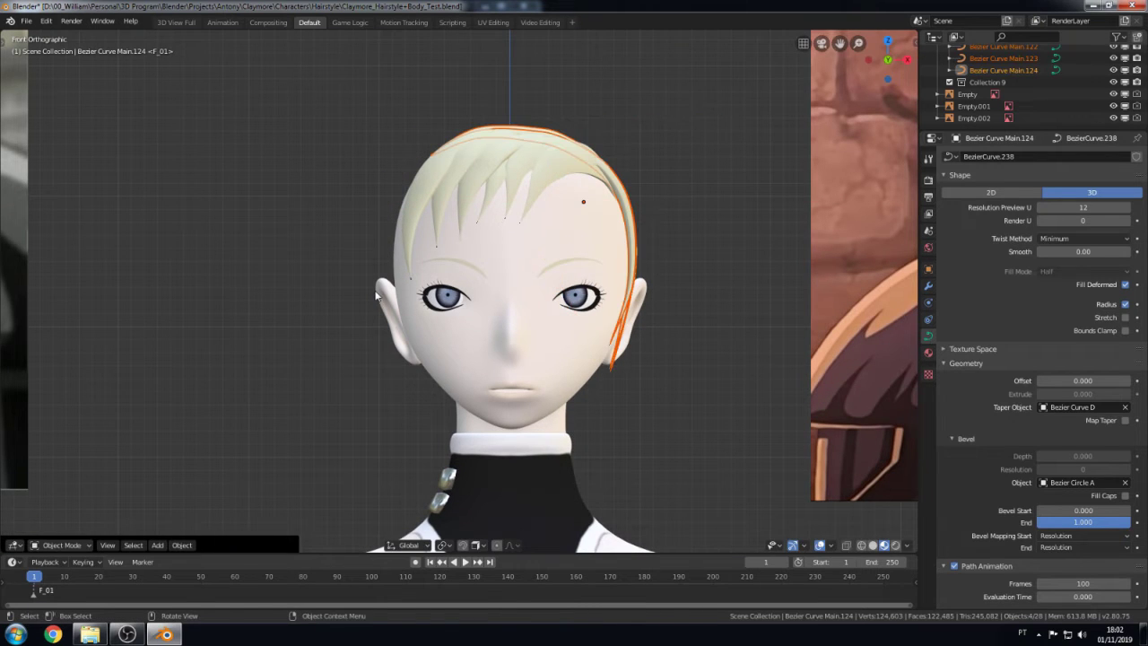
# - Flip the copy to the left side and move it along X against the head
pyautogui.press('s')
pyautogui.press('z')
pyautogui.press('x')
pyautogui.click(208, 289)
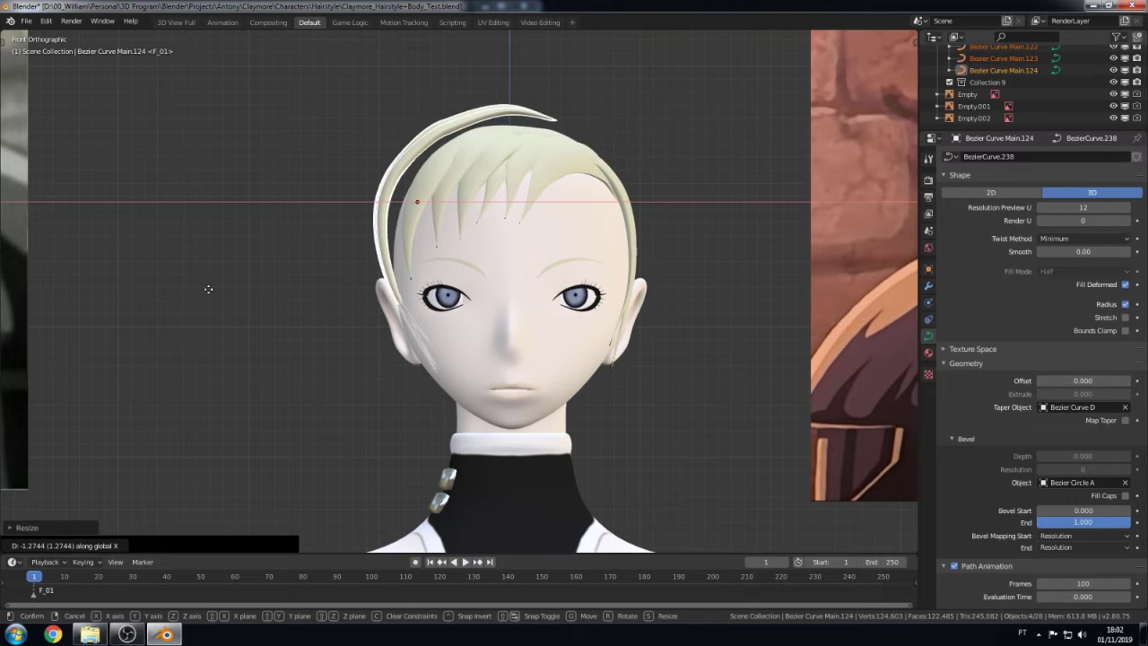
pyautogui.press('g')
pyautogui.press('x')
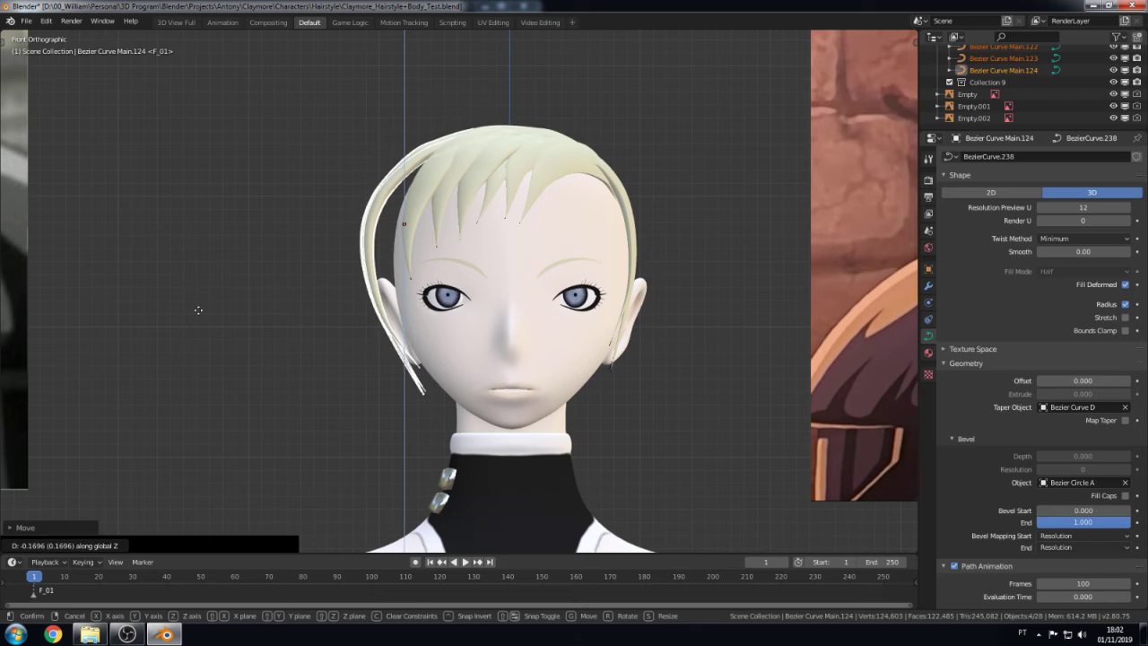
pyautogui.click(218, 305)
# - Undo and redo the placement, move the strand along X, and mirror it with sx-1
pyautogui.press('Escape')
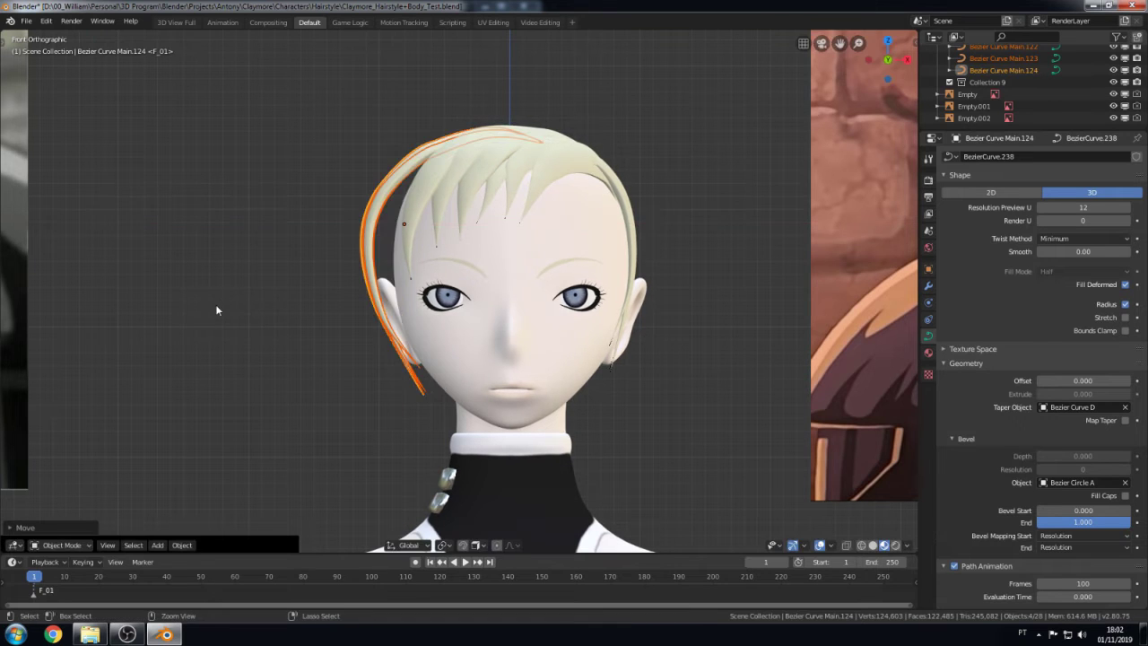
pyautogui.hotkey('ctrl', 'z')
pyautogui.hotkey('ctrl', 'z')
pyautogui.hotkey('ctrl', 'shift', 'z')
pyautogui.hotkey('ctrl', 'shift', 'z')
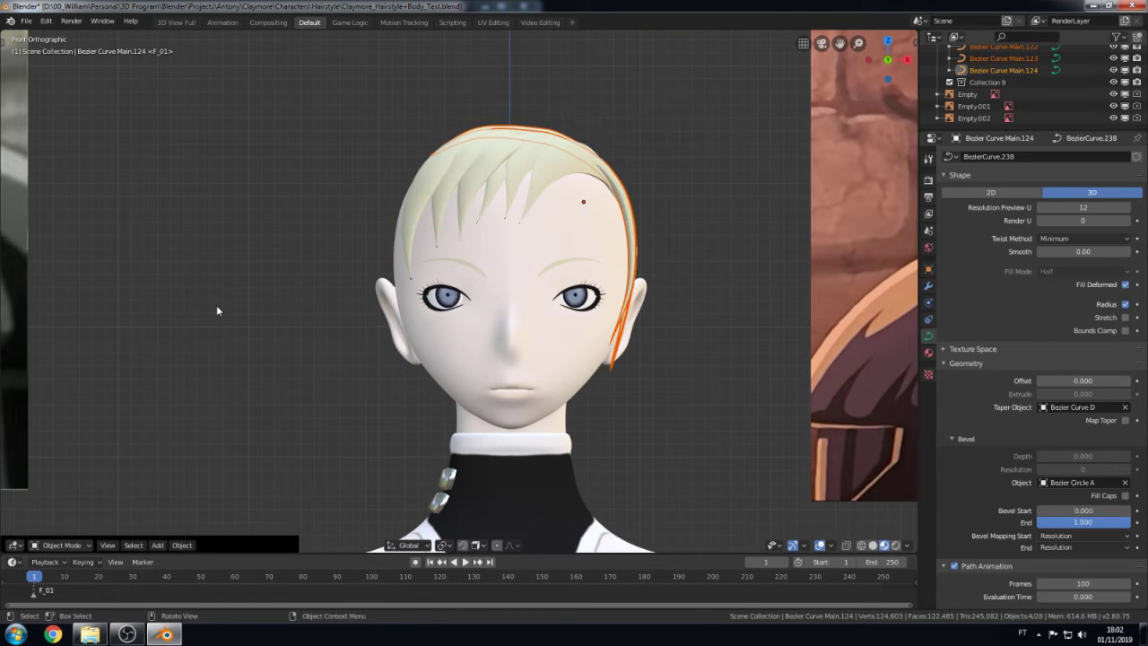
pyautogui.press('g')
pyautogui.press('x')
pyautogui.click(26, 319)
pyautogui.write('sx')
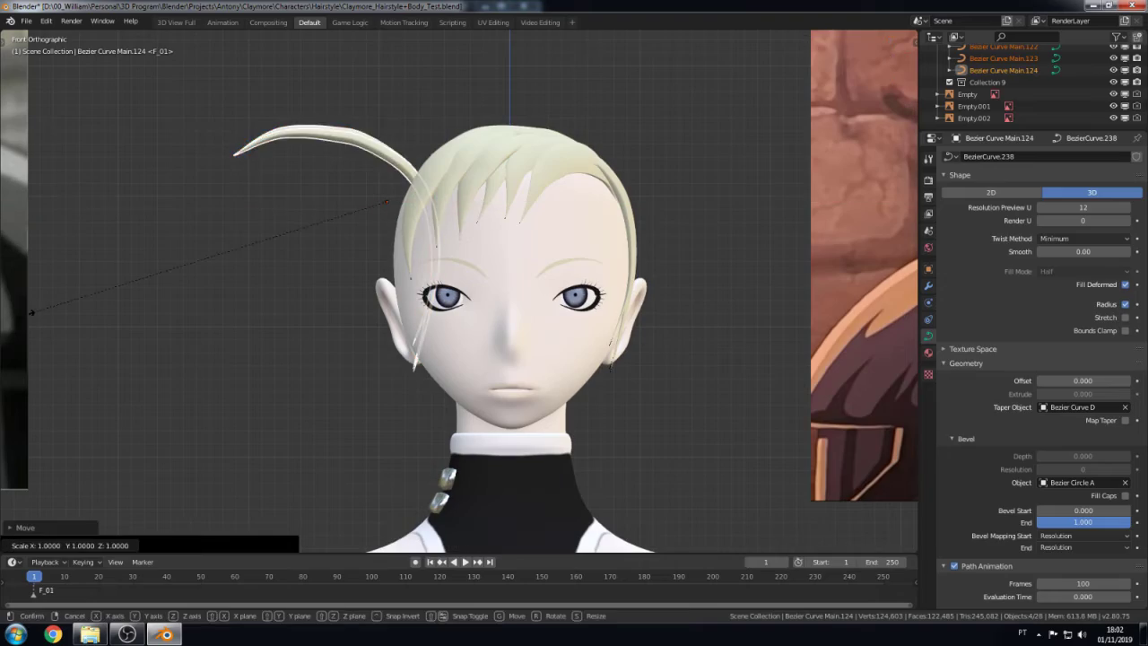
pyautogui.write('-1')
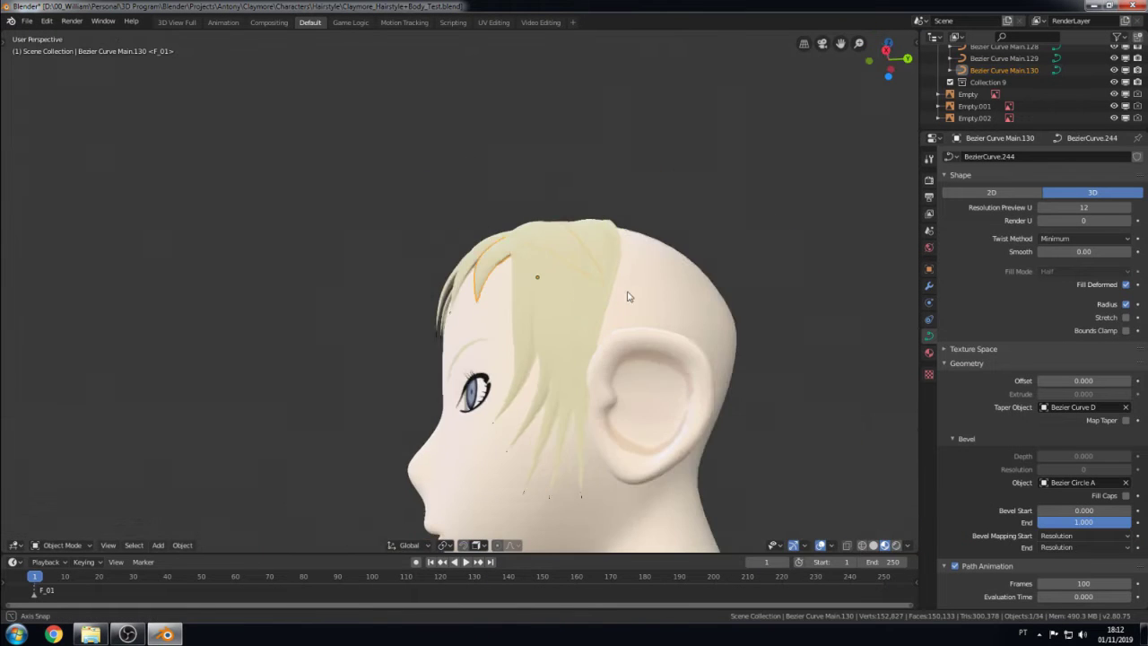
# - Shift the temple strand's tip points along X and rotate them closer to the hairline
pyautogui.press('g')
pyautogui.press('x')
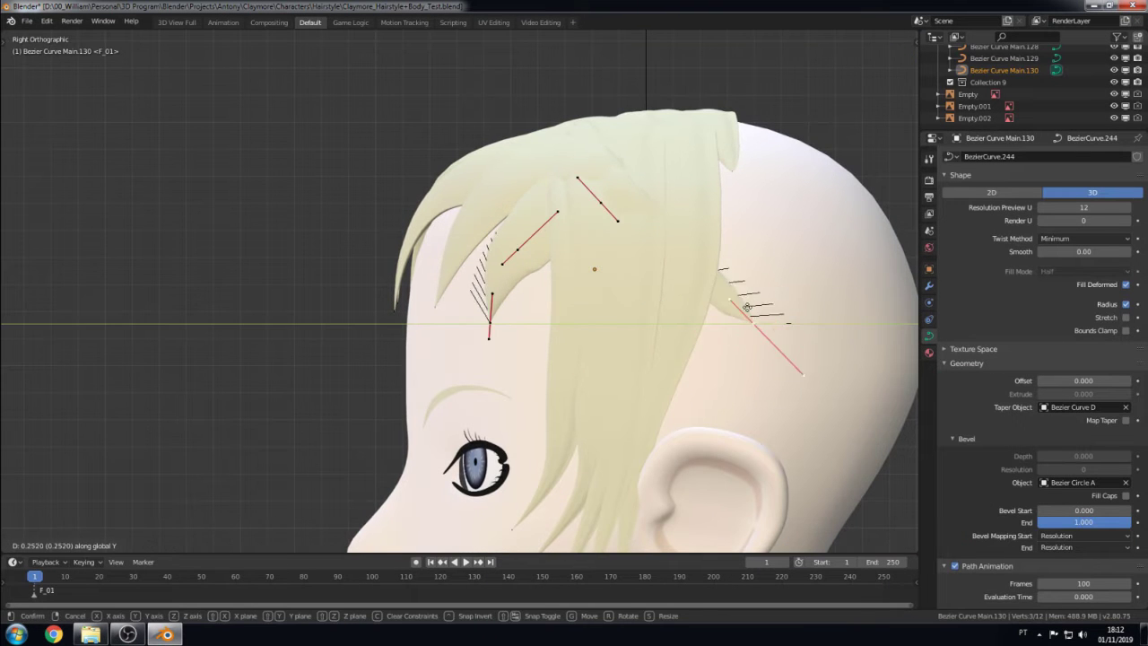
pyautogui.click(747, 306)
pyautogui.press('Tab')
pyautogui.press('r')
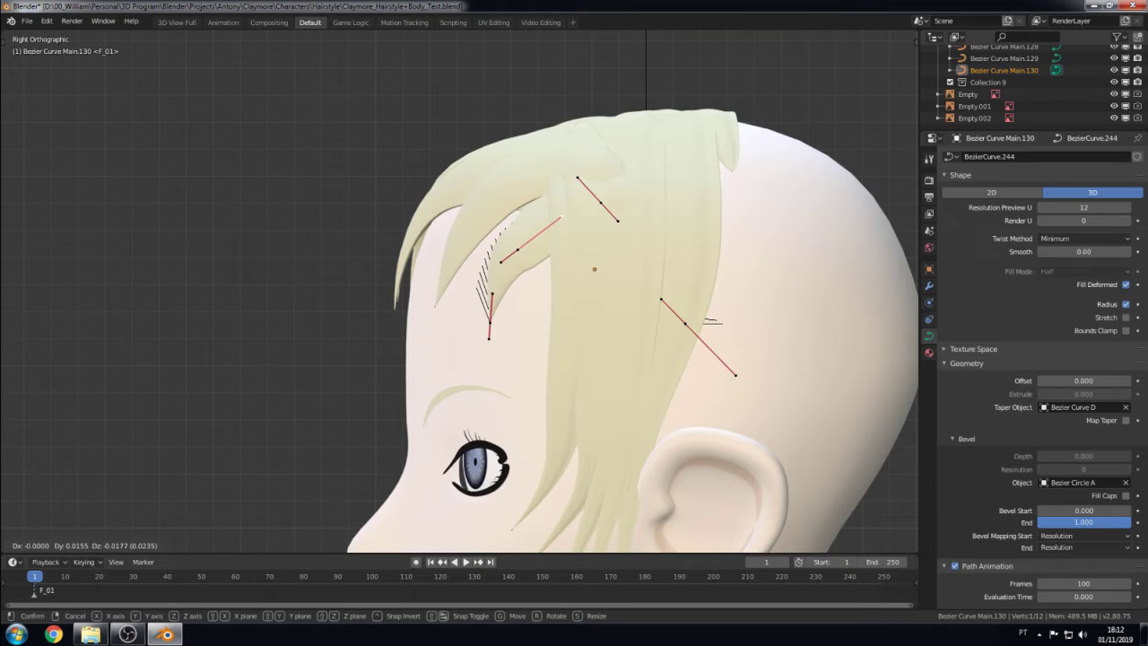
pyautogui.press('Escape')
pyautogui.press('r')
pyautogui.press('Escape')
pyautogui.press('r')
pyautogui.click(576, 318)
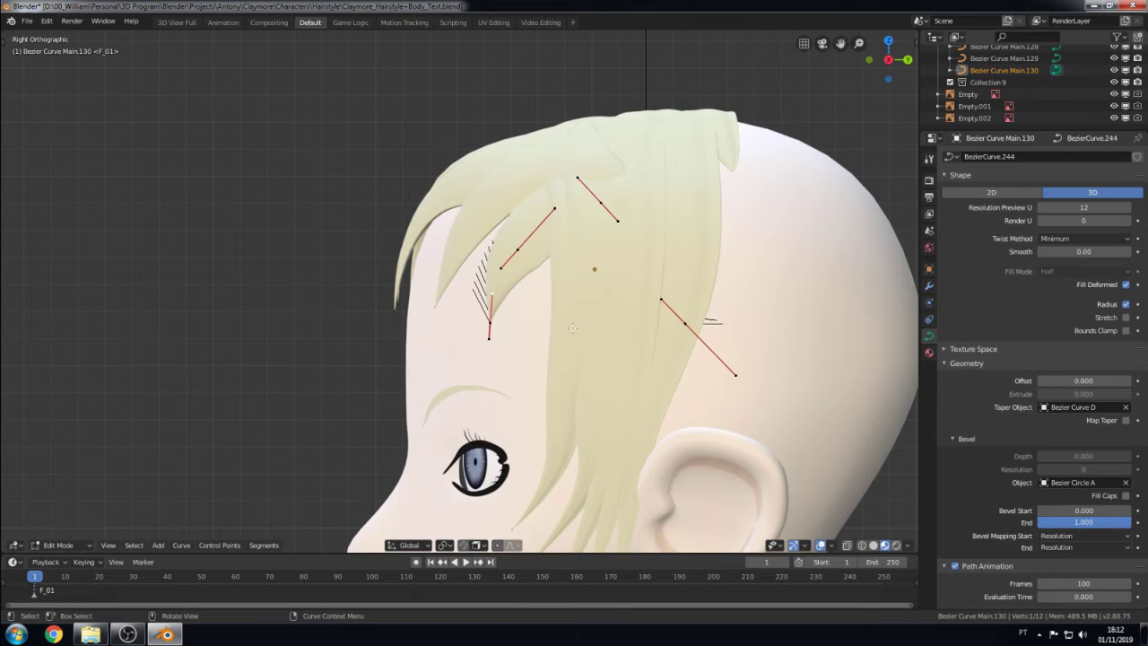
# - Check the strand in front and side views, centring on the hair and ear
pyautogui.press('KP_1')
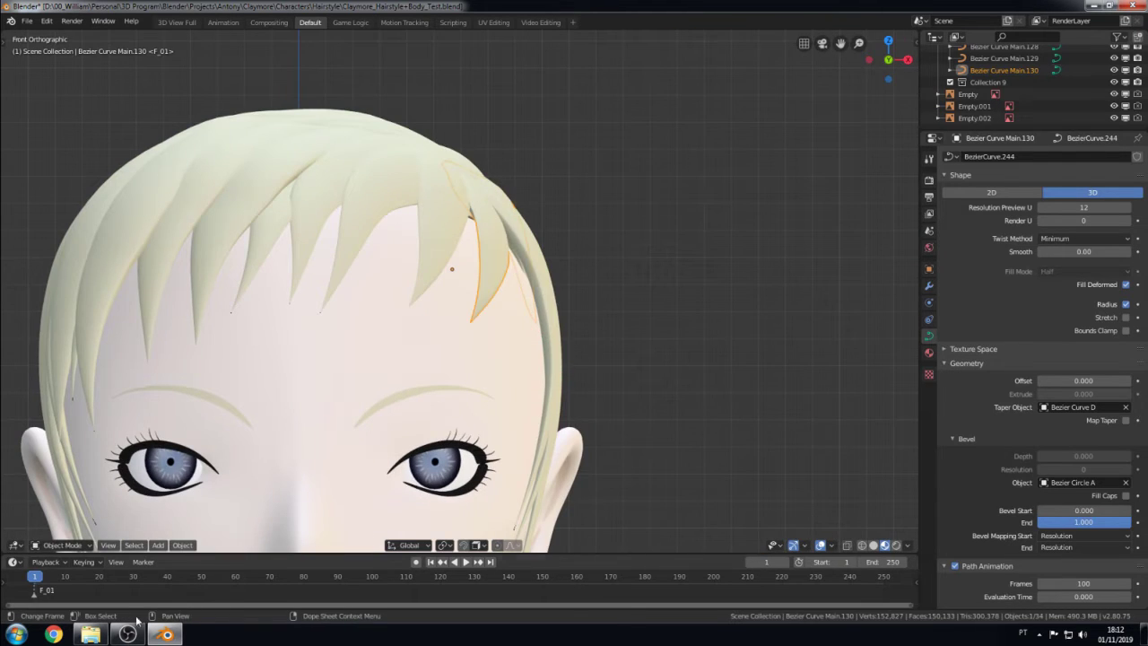
pyautogui.press('KP_3')
pyautogui.scroll(-4, 592, 269)
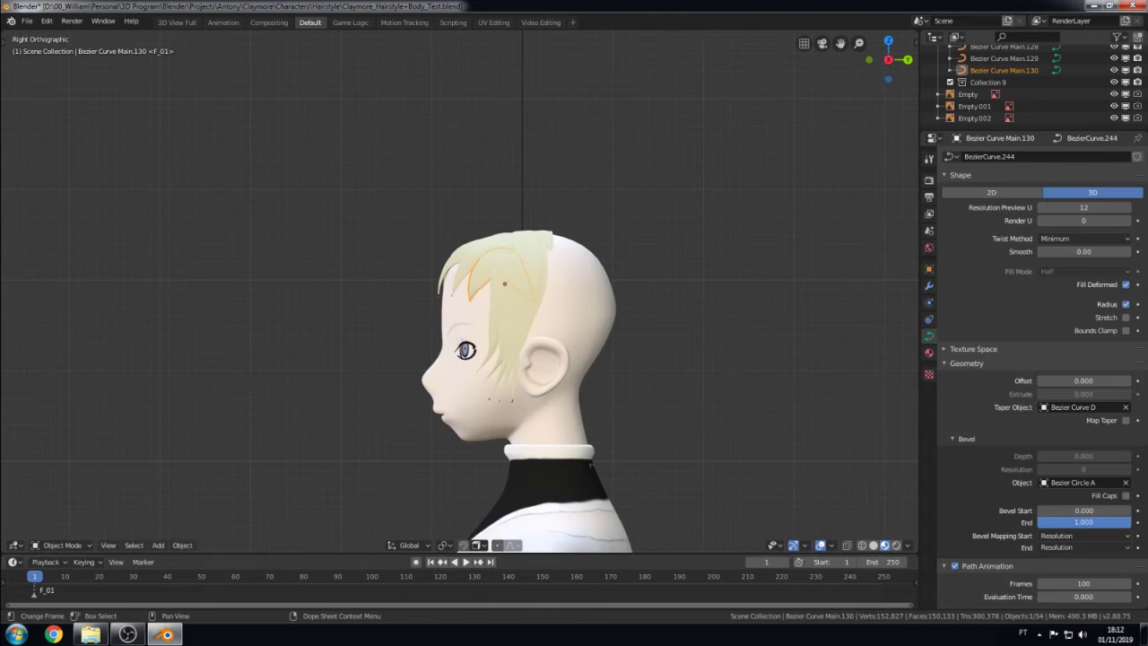
pyautogui.scroll(3, 380, 314)
pyautogui.scroll(2, 380, 314)
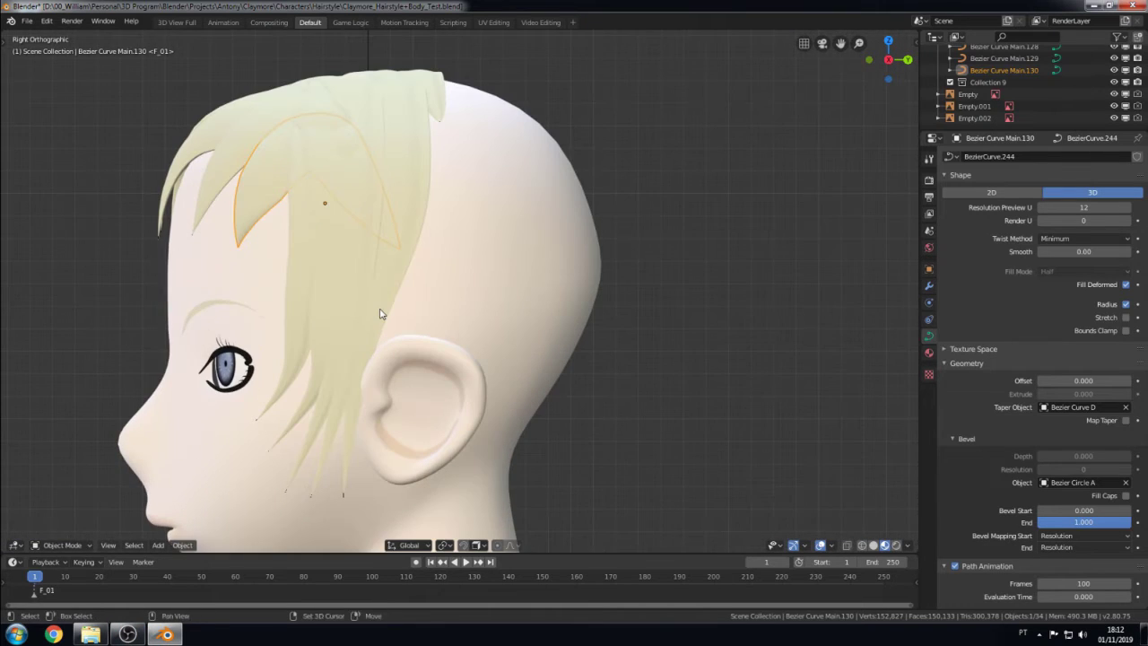
pyautogui.keyDown('shift'); pyautogui.moveTo(381, 314); pyautogui.dragTo(468, 310, button='middle'); pyautogui.keyUp('shift')
# - Duplicate a strand and try rotating it about X, then cancel the tilted copy
pyautogui.hotkey('shift', 'd')
pyautogui.press('y')
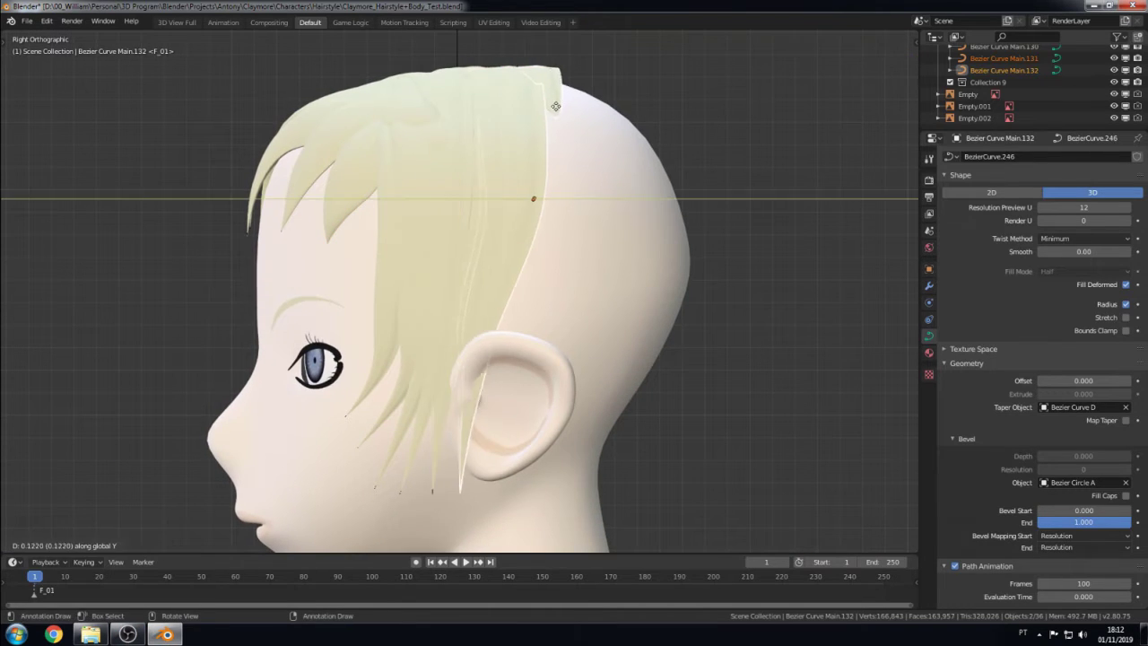
pyautogui.press('r')
pyautogui.press('x')
pyautogui.rightClick(724, 184)
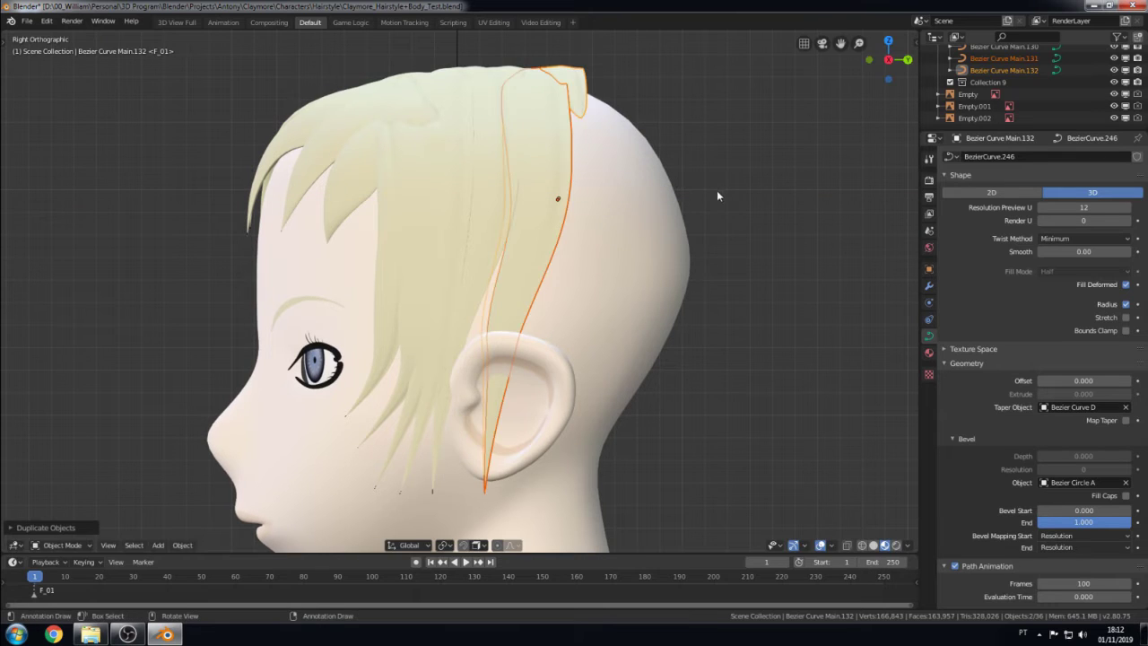
# - Select Bezier Curve Main.131 and move its points along Y
pyautogui.click(549, 254)
pyautogui.press('Tab')
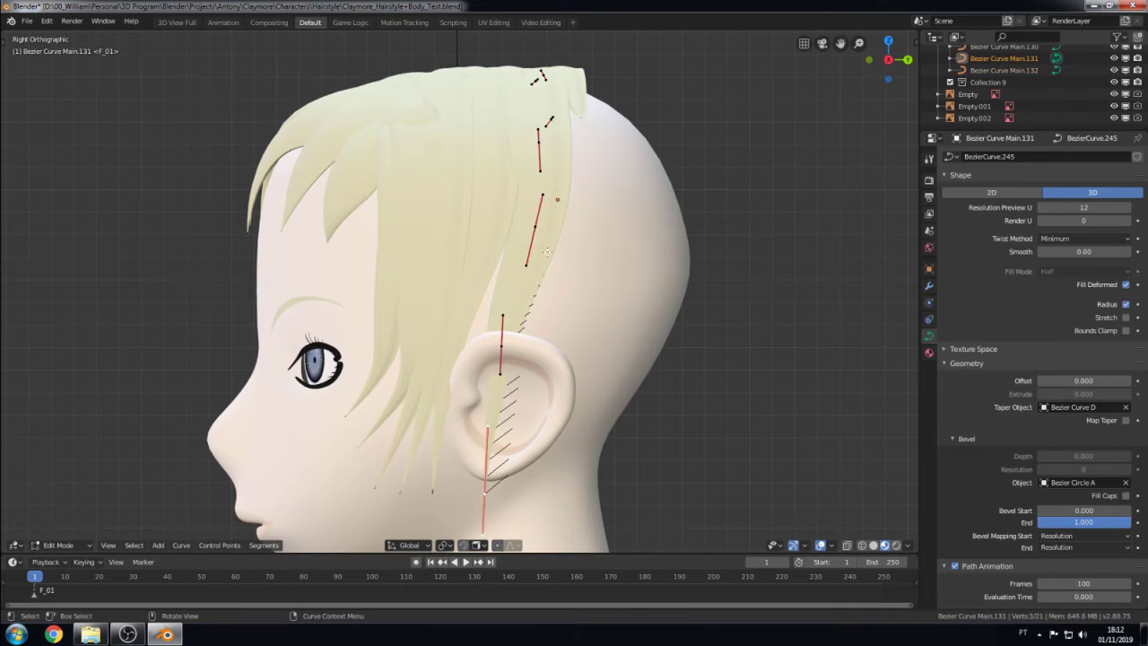
pyautogui.click(481, 473)
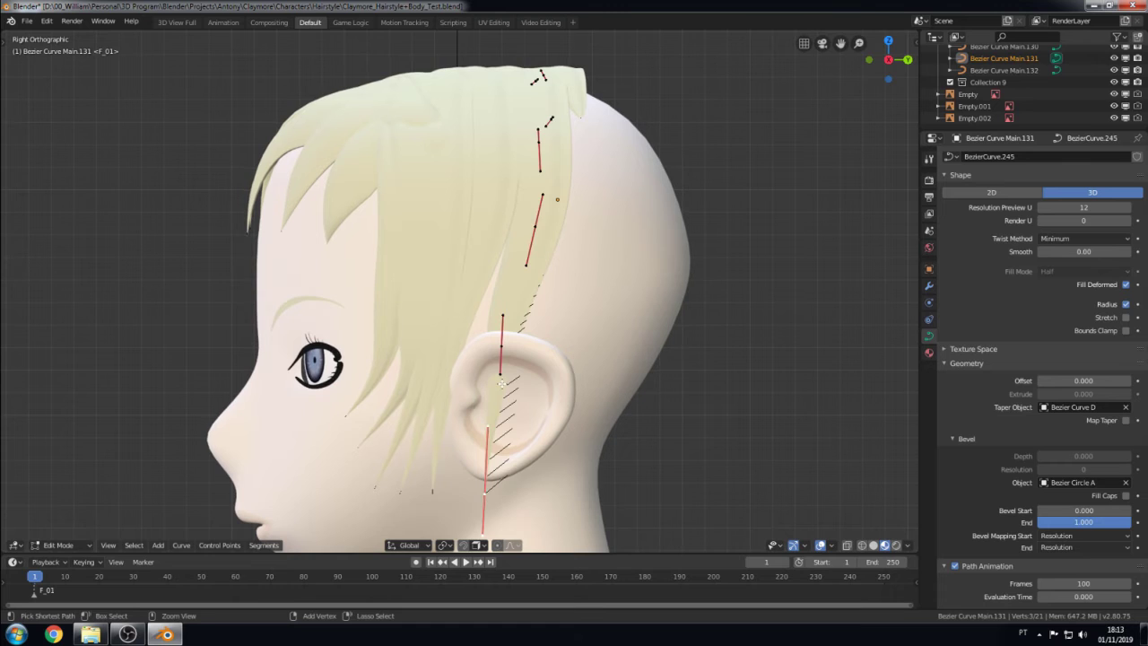
pyautogui.press('Tab')
# - Lower Main.131's bottom points along Z so the strand hangs toward the jaw
pyautogui.press('Tab')
pyautogui.press('g')
pyautogui.press('y')
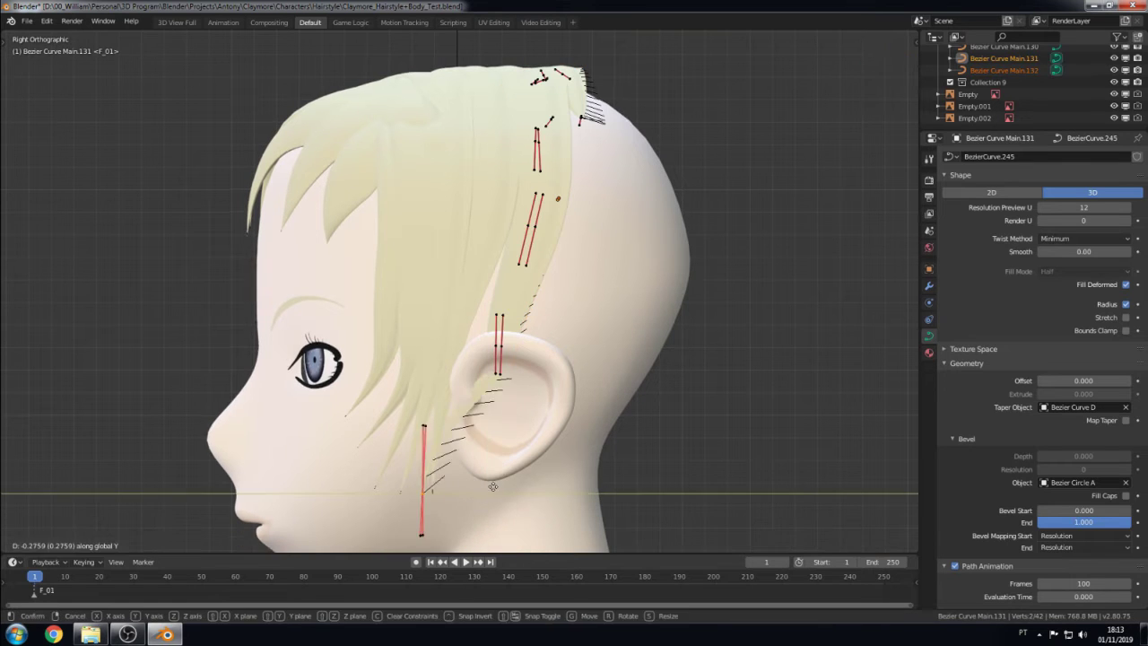
pyautogui.click(474, 355)
pyautogui.press('Tab')
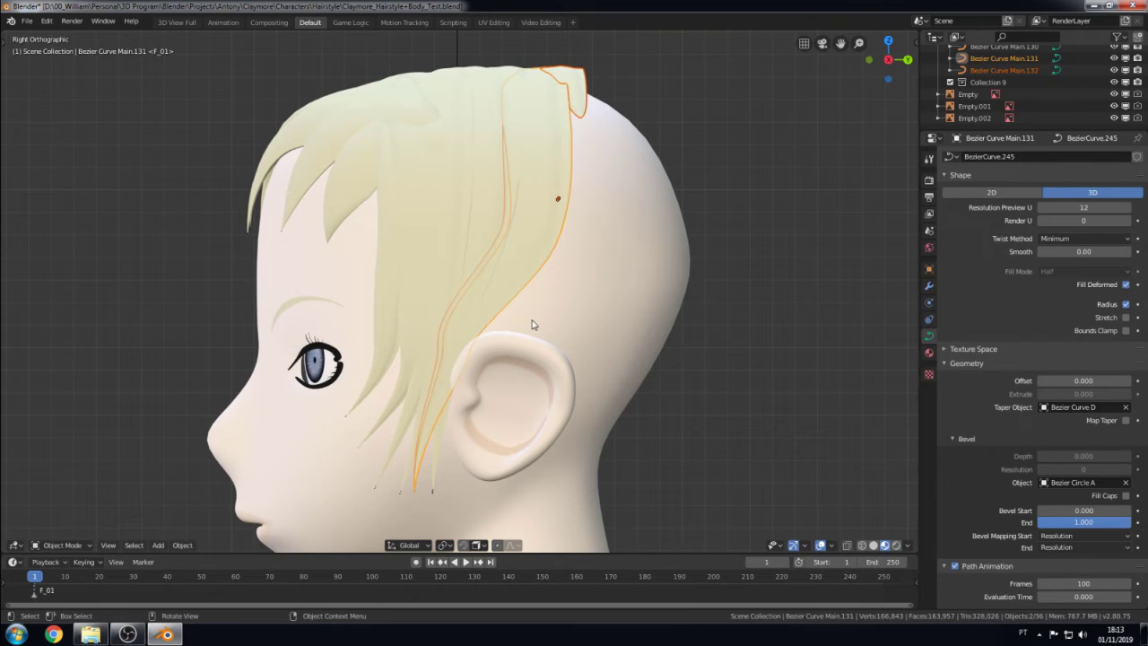
pyautogui.press('Tab')
pyautogui.press('g')
pyautogui.press('z')
pyautogui.click(448, 480)
pyautogui.scroll(5, 448, 480)
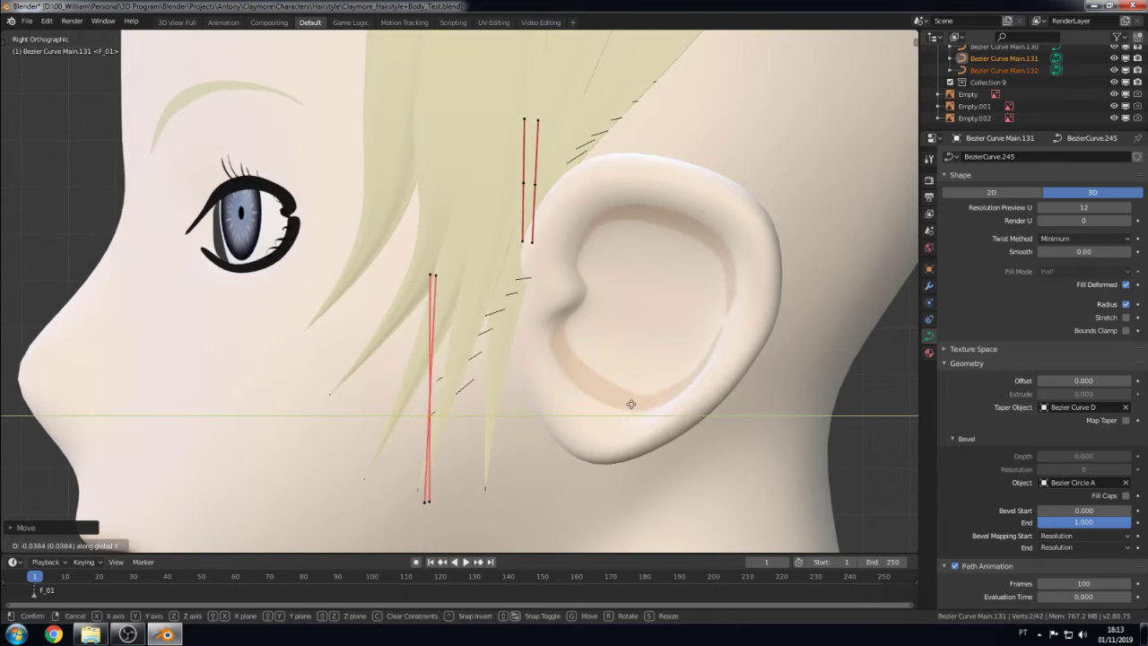
pyautogui.moveTo(447, 481); pyautogui.dragTo(635, 417, button='middle')
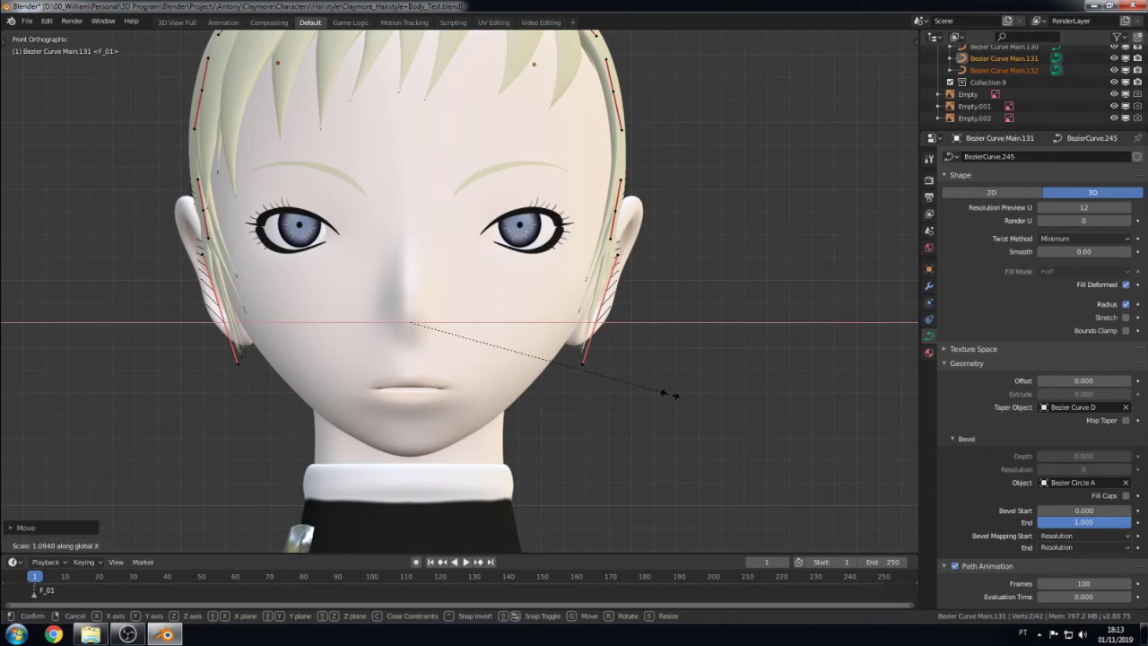
# - Widen the right-side hair curve points along X
pyautogui.click(668, 394)
pyautogui.click(612, 206)
pyautogui.press('s')
pyautogui.press('x')
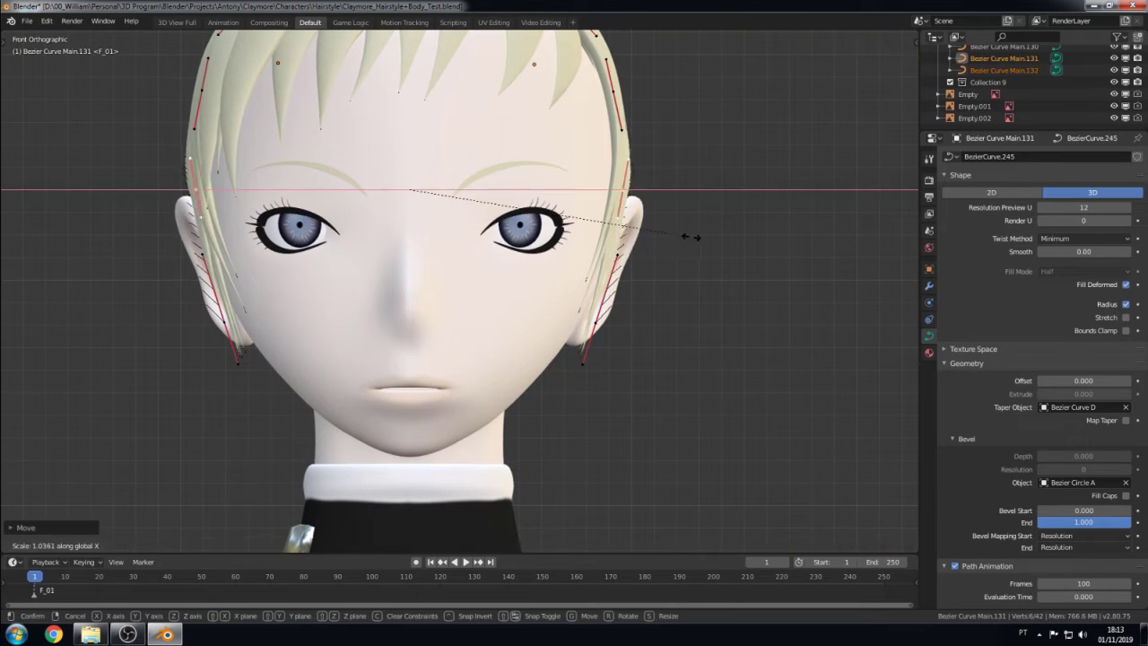
pyautogui.click(690, 236)
# - Raise the top hair points along Z and scale them wider along X
pyautogui.keyDown('shift'); pyautogui.moveTo(205, 91); pyautogui.dragTo(272, 235, button='middle'); pyautogui.keyUp('shift')
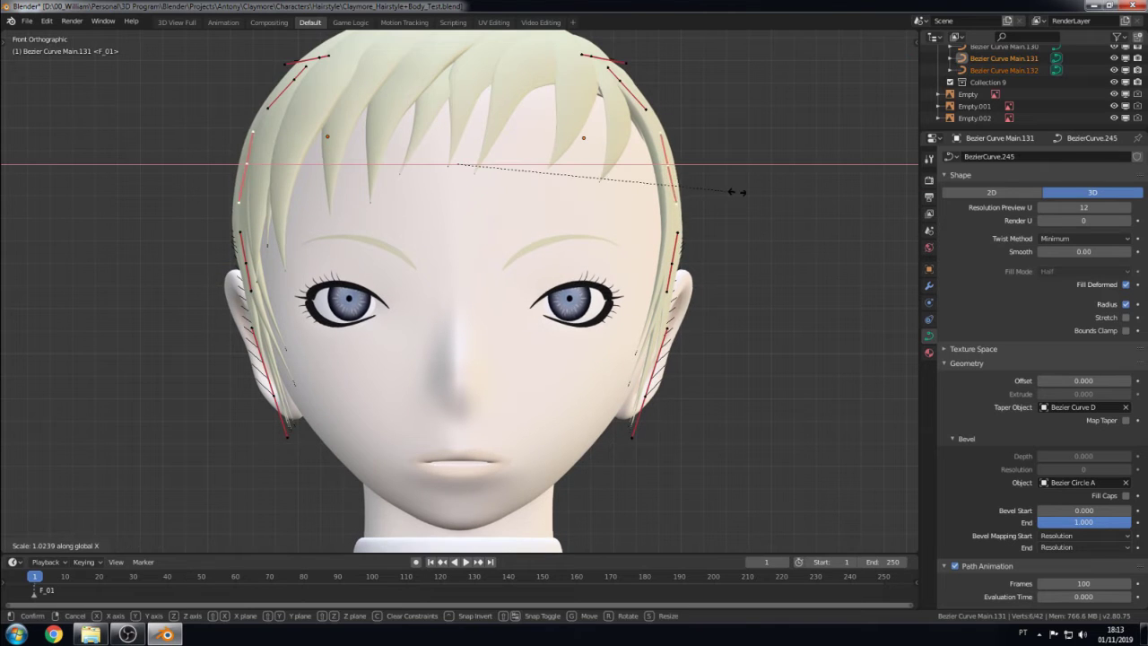
pyautogui.keyDown('shift'); pyautogui.moveTo(335, 183); pyautogui.dragTo(336, 210, button='middle'); pyautogui.keyUp('shift')
pyautogui.scroll(1, 336, 210)
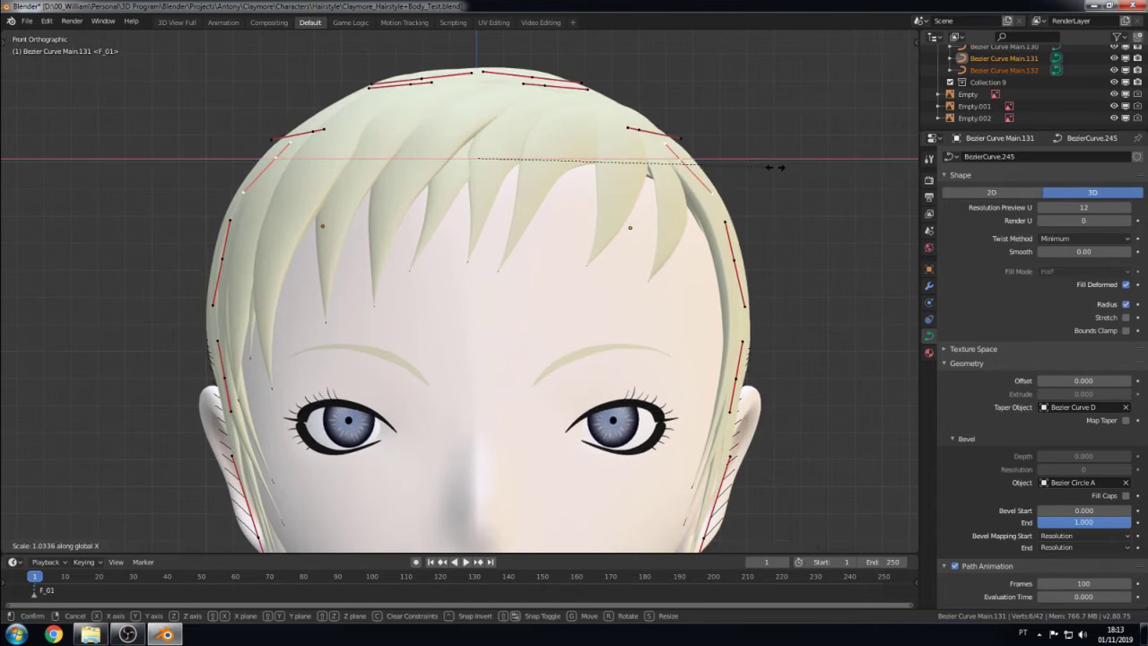
pyautogui.press('z')
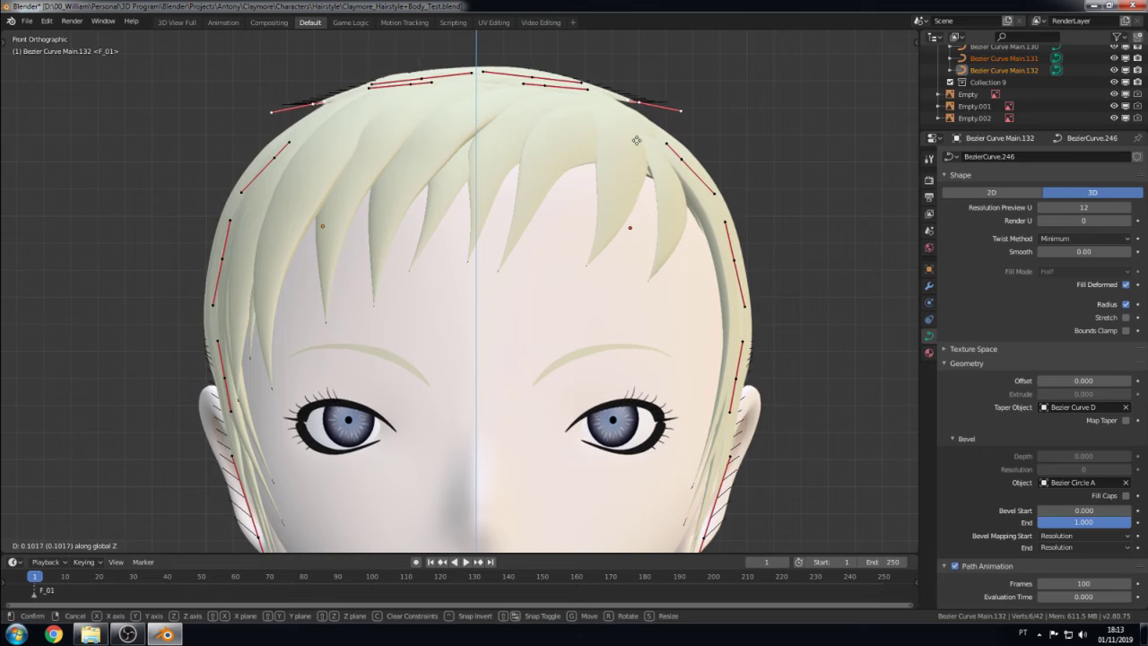
pyautogui.press('Return')
pyautogui.press('s')
pyautogui.press('x')
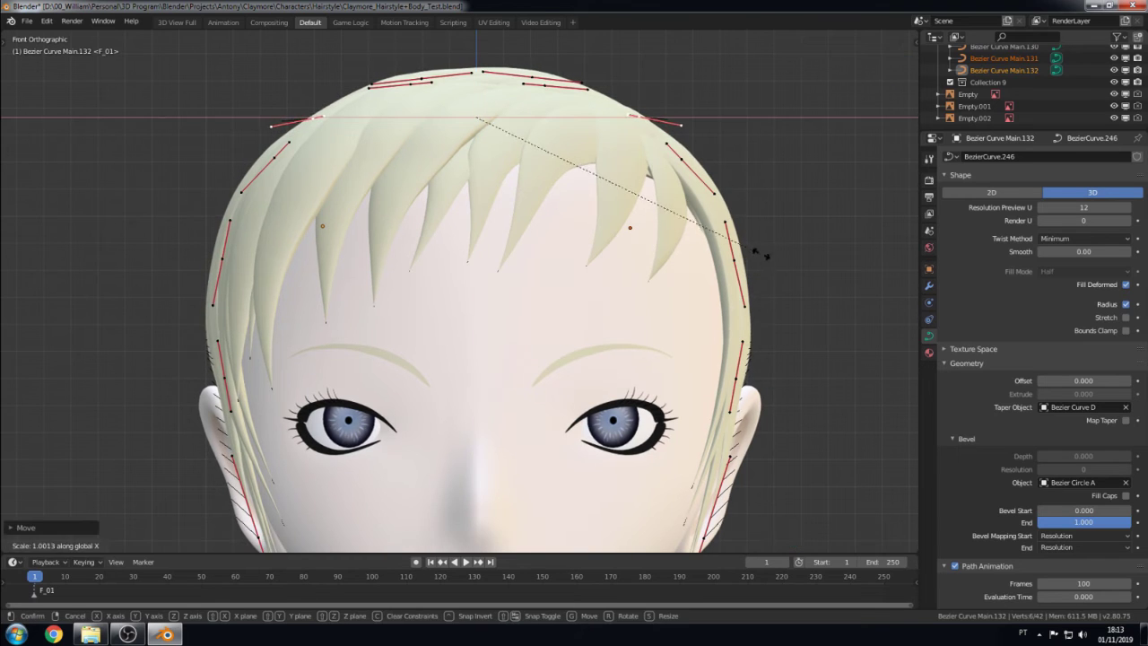
pyautogui.press('Return')
# - Spread the other curve's top points wider, then leave Edit Mode to view the hair
pyautogui.click(430, 85)
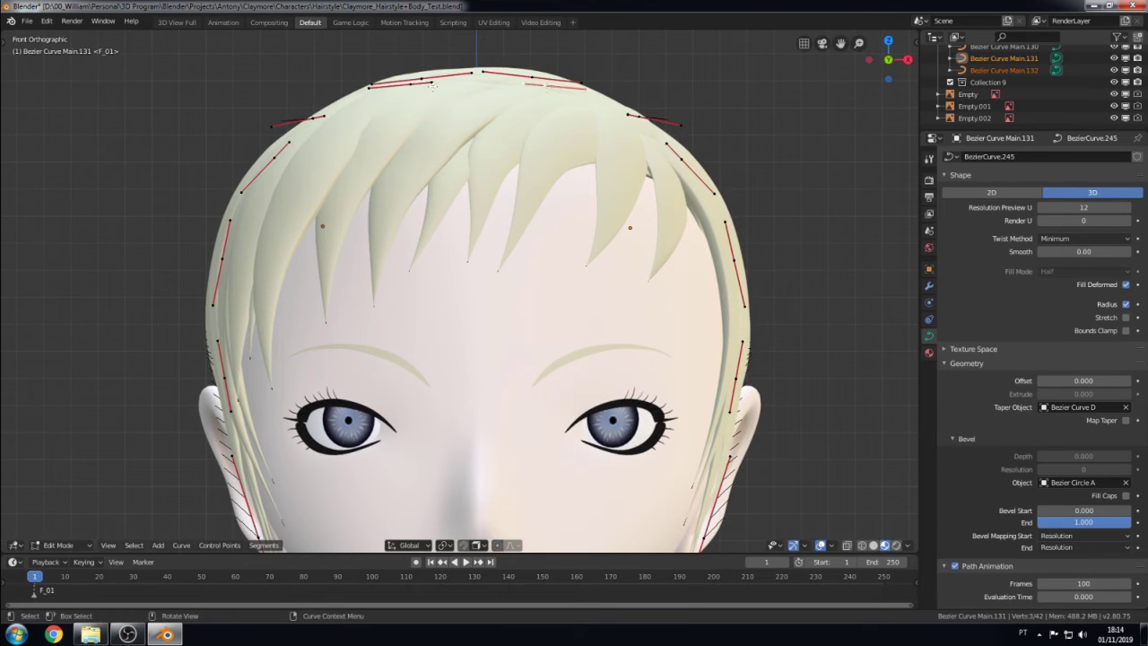
pyautogui.press('Return')
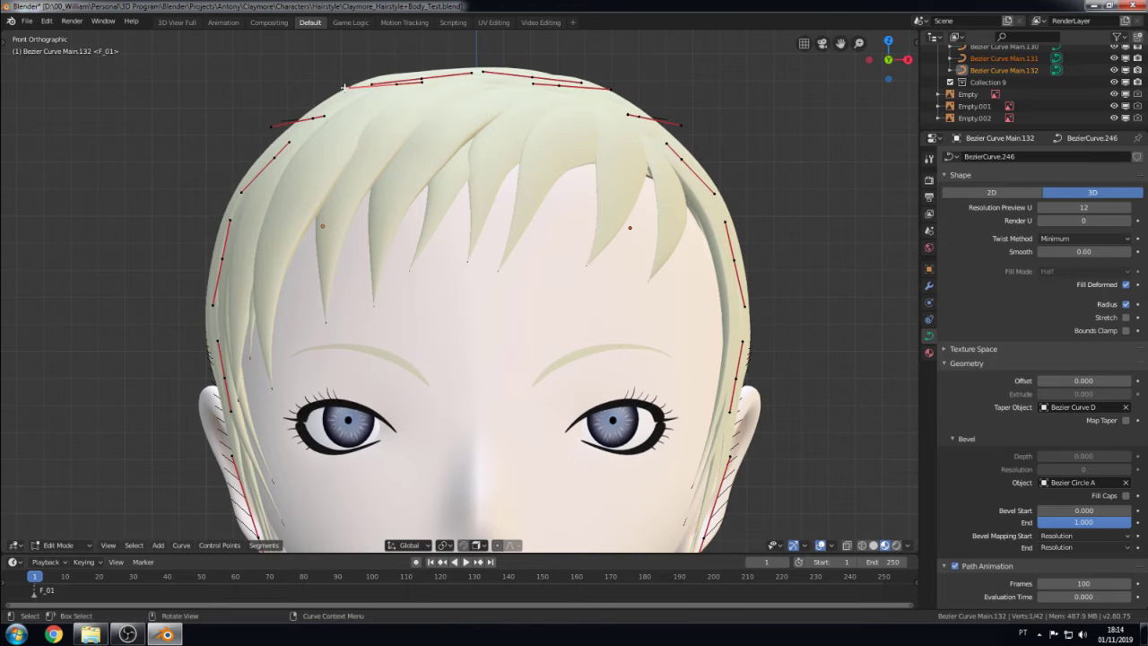
pyautogui.hotkey('ctrl', 'shift', 'z')
pyautogui.press('s')
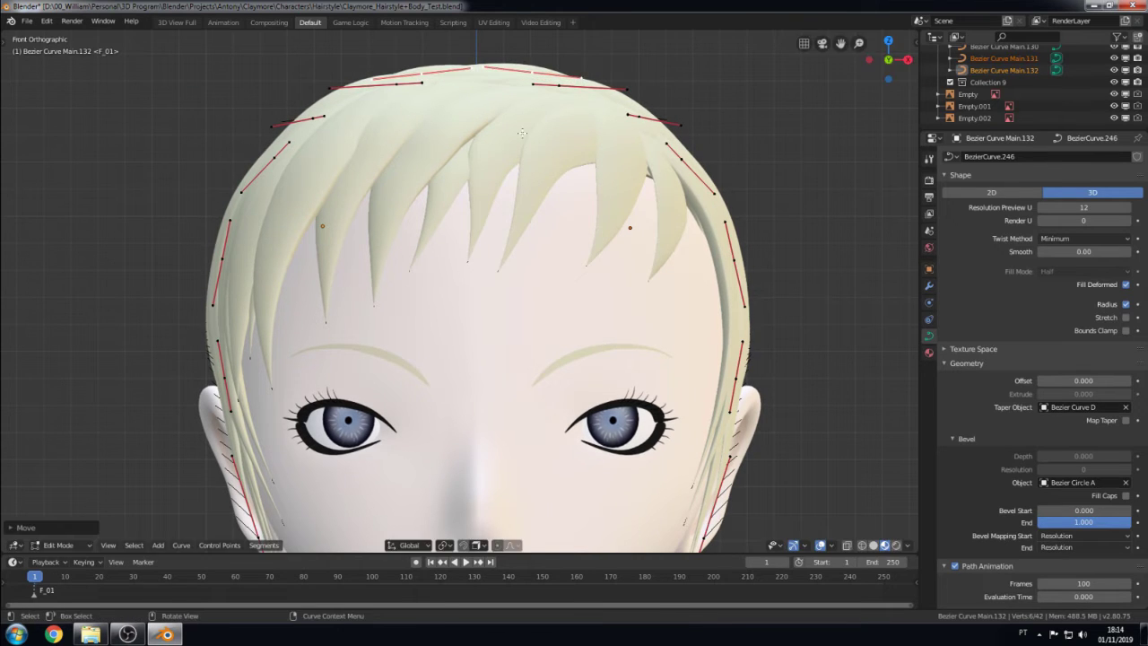
pyautogui.press('Return')
pyautogui.press('Tab')
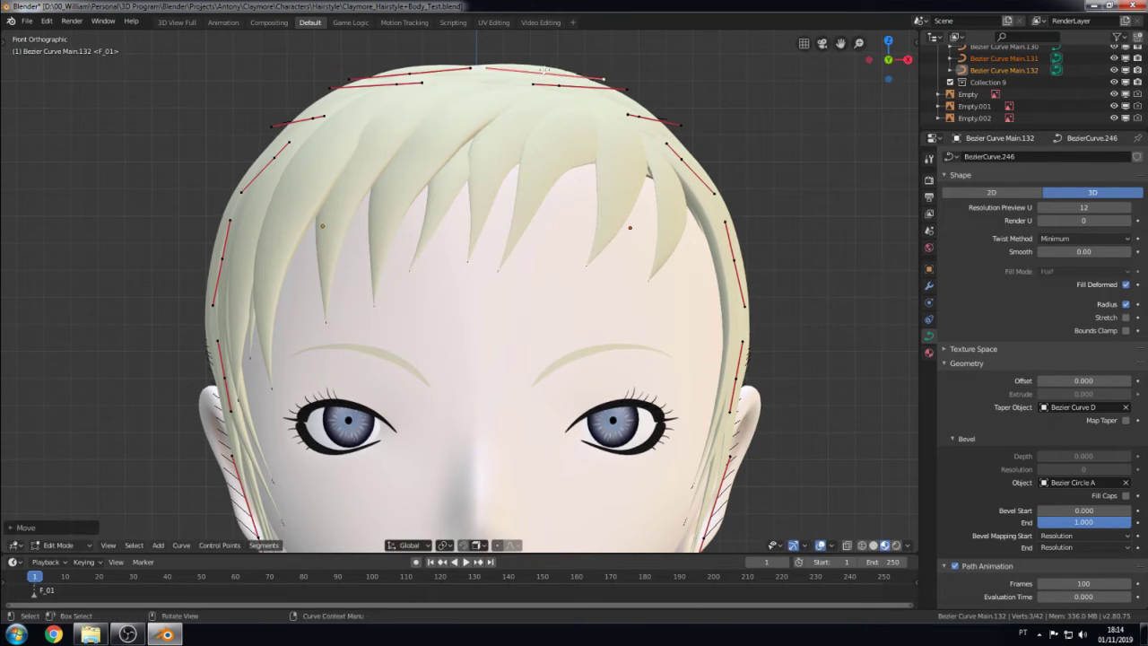
pyautogui.scroll(-4, 543, 79)
pyautogui.press('KP_3')
# - From the back and top views, move a hair curve handle into a new position
pyautogui.scroll(4, 615, 280)
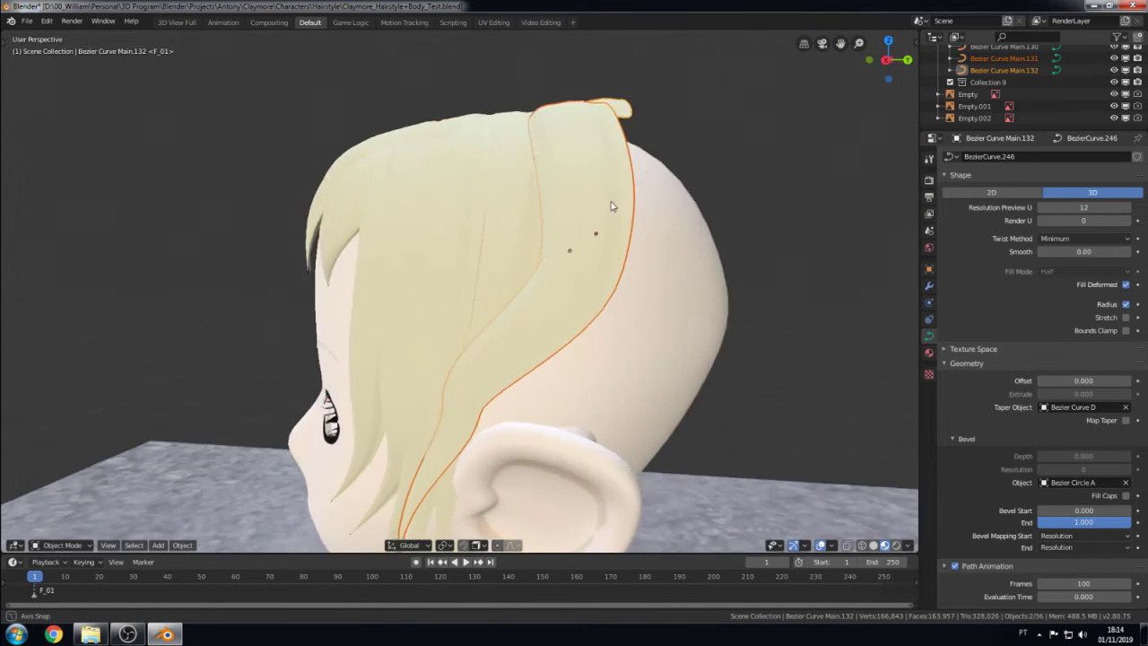
pyautogui.moveTo(615, 281)
pyautogui.keyDown('alt'); pyautogui.mouseDown(button='middle')
pyautogui.moveTo(582, 220)
pyautogui.moveTo(432, 150)
pyautogui.mouseUp(button='middle'); pyautogui.keyUp('alt')
pyautogui.press('KP_3')
pyautogui.press('Tab')
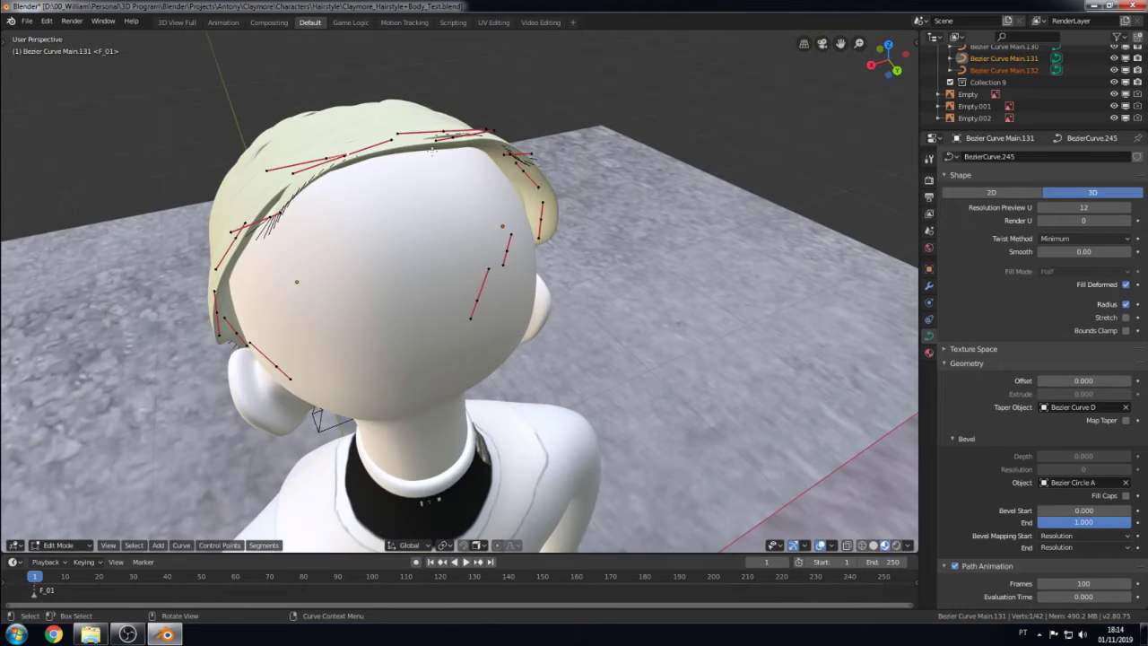
pyautogui.moveTo(416, 192); pyautogui.dragTo(424, 199, button='middle')
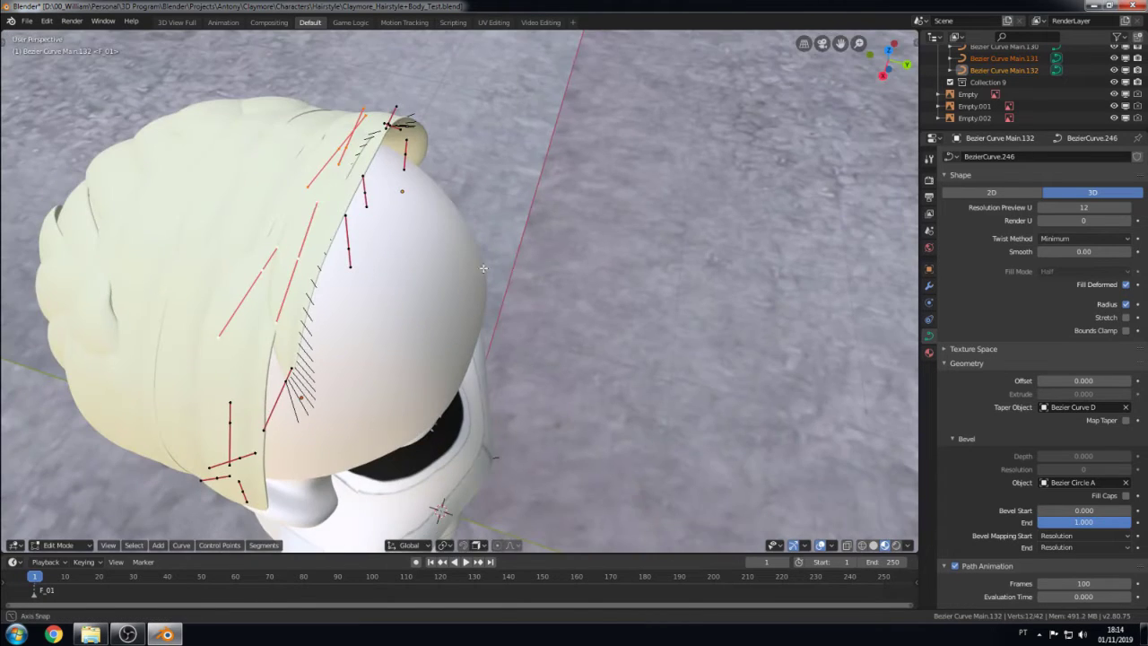
pyautogui.press('g')
pyautogui.click(305, 256)
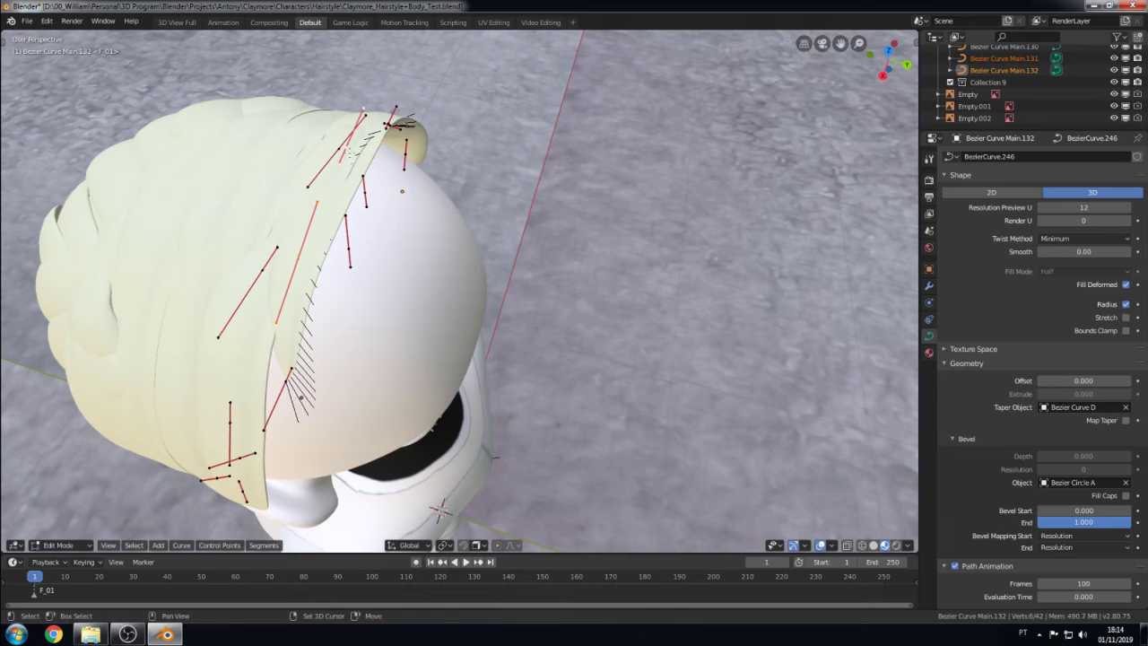
# - Raise the selected hair points along Z, then select points on the opposite hair curve
pyautogui.press('KP_3')
pyautogui.press('g')
pyautogui.press('z')
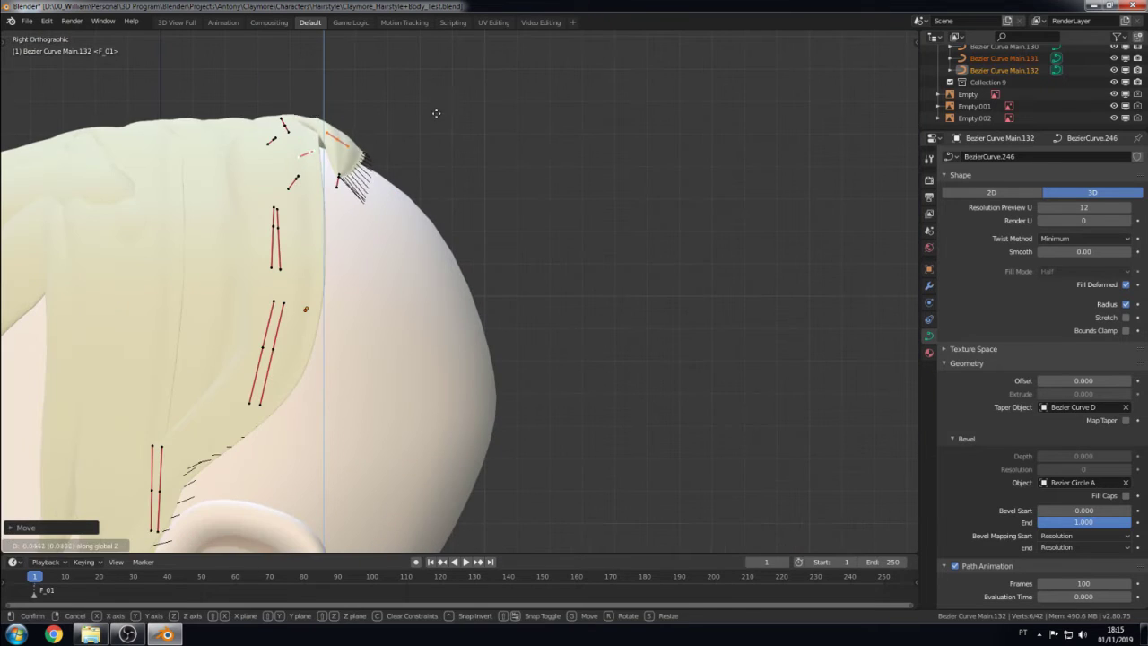
pyautogui.click(431, 124)
pyautogui.press('ctrl+KP_3')
pyautogui.click(636, 125)
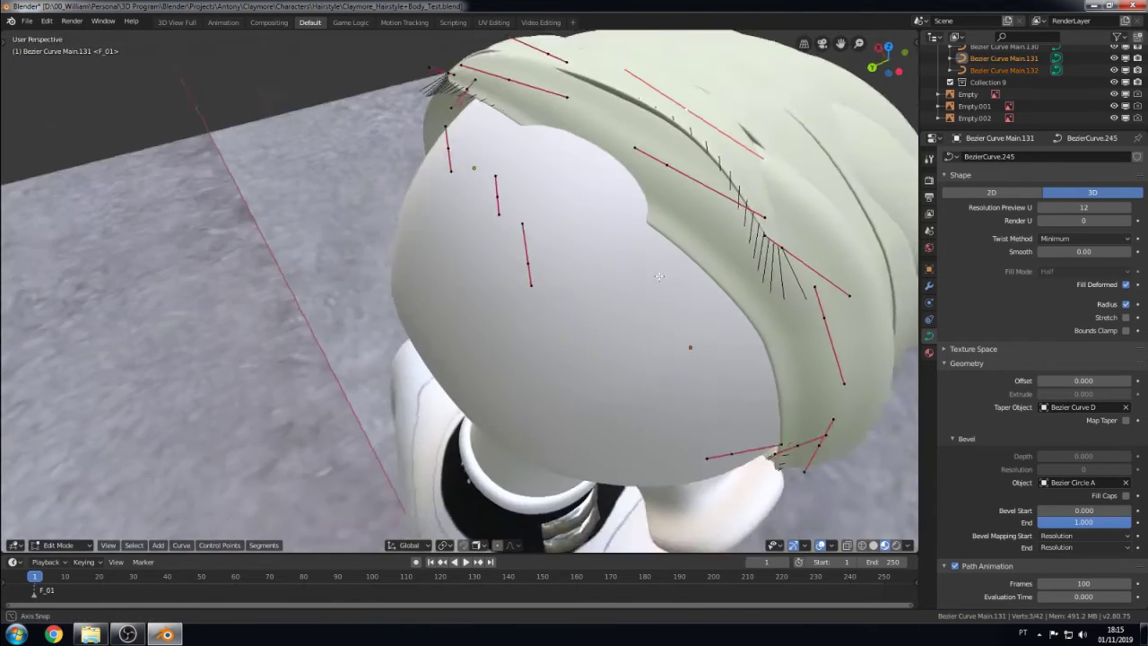
pyautogui.moveTo(637, 125); pyautogui.dragTo(561, 231, button='middle')
pyautogui.press('KP_3')
# - Shift the selected hair points front-to-back along Y from the right side view
pyautogui.press('g')
pyautogui.press('y')
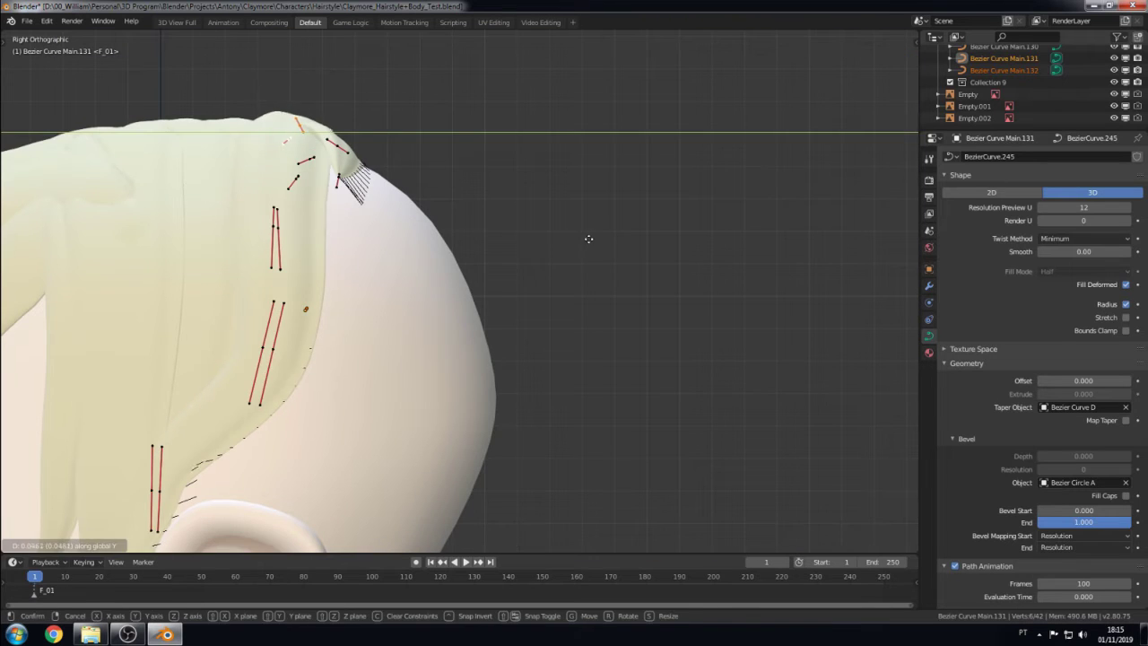
pyautogui.press('y')
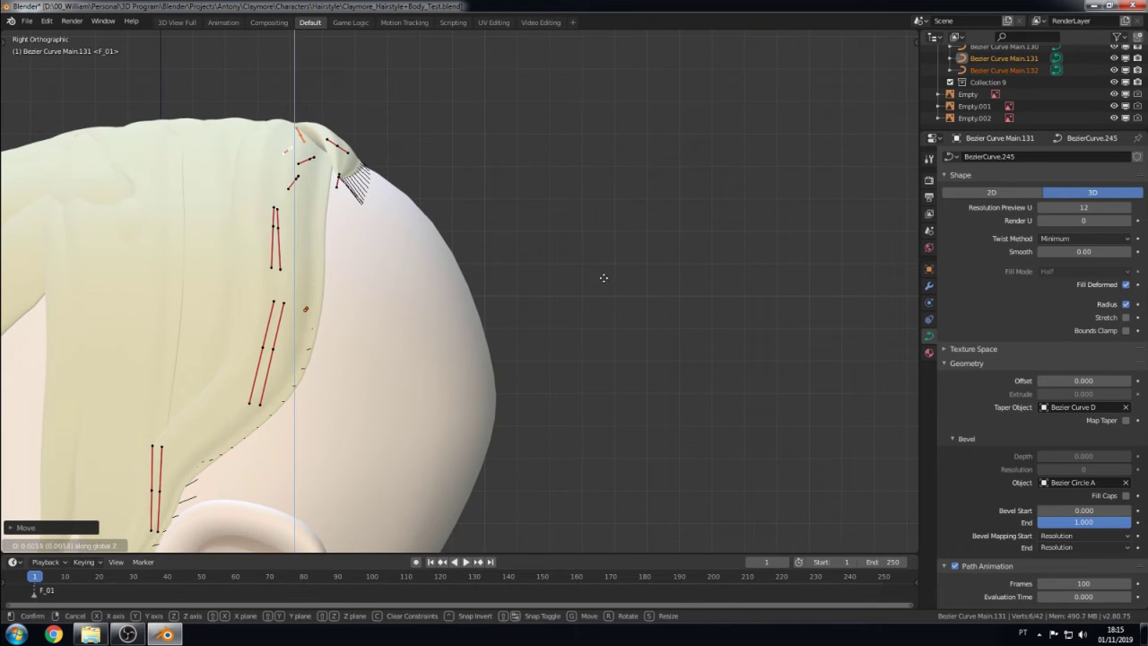
pyautogui.moveTo(603, 279); pyautogui.dragTo(329, 212, button='middle')
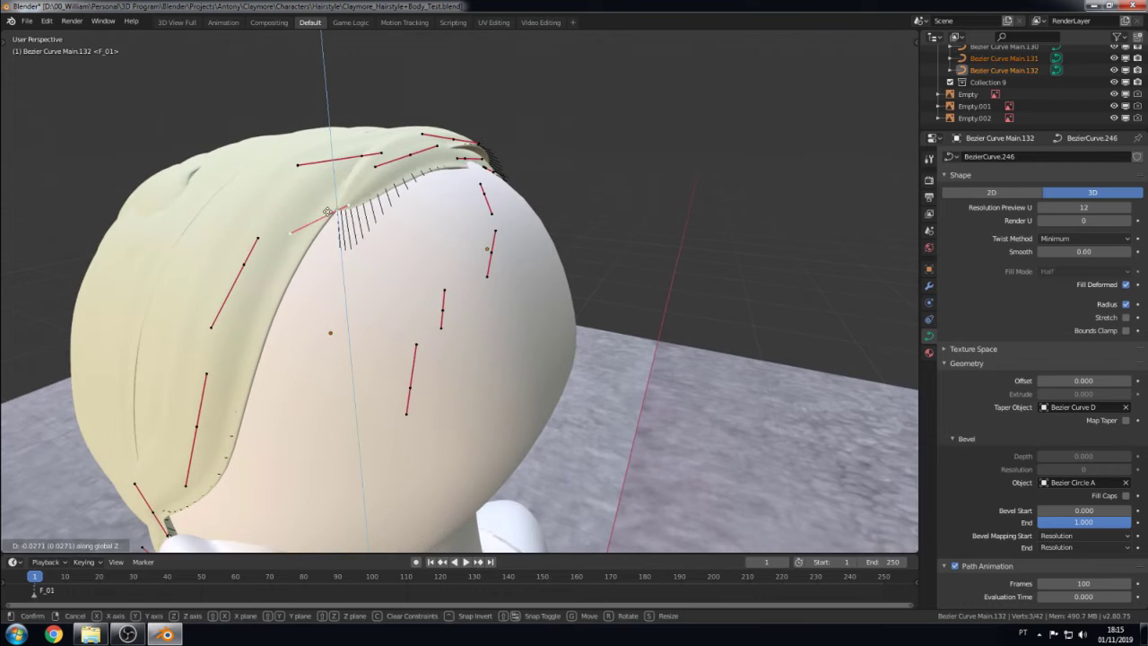
pyautogui.click(329, 211)
pyautogui.moveTo(359, 225); pyautogui.dragTo(218, 227, button='middle')
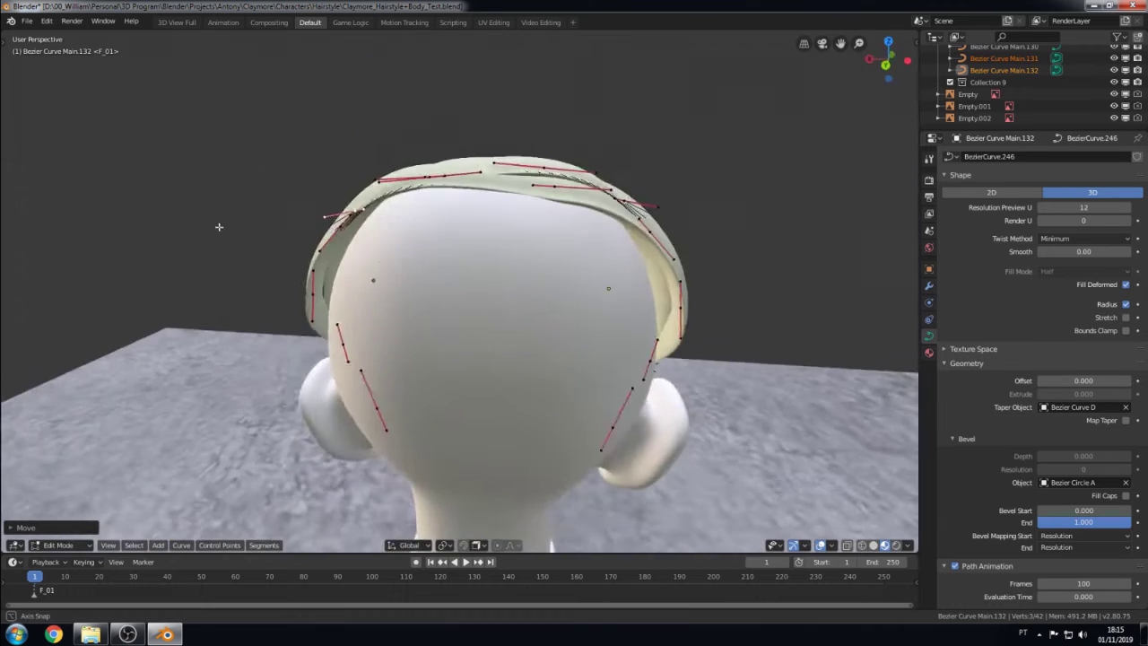
pyautogui.press('ctrl+KP_1')
pyautogui.press('KP_1')
pyautogui.press('ctrl+KP_1')
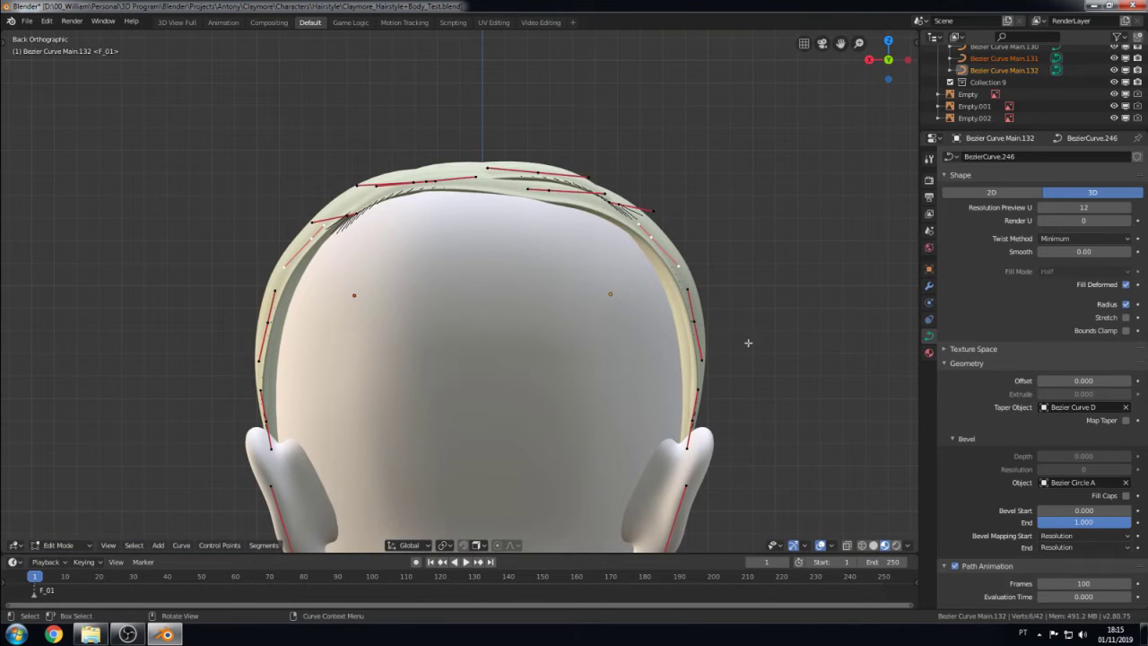
# - Scale the right-side hair points along X to tuck them against the head
pyautogui.press('s')
pyautogui.press('x')
pyautogui.click(665, 387)
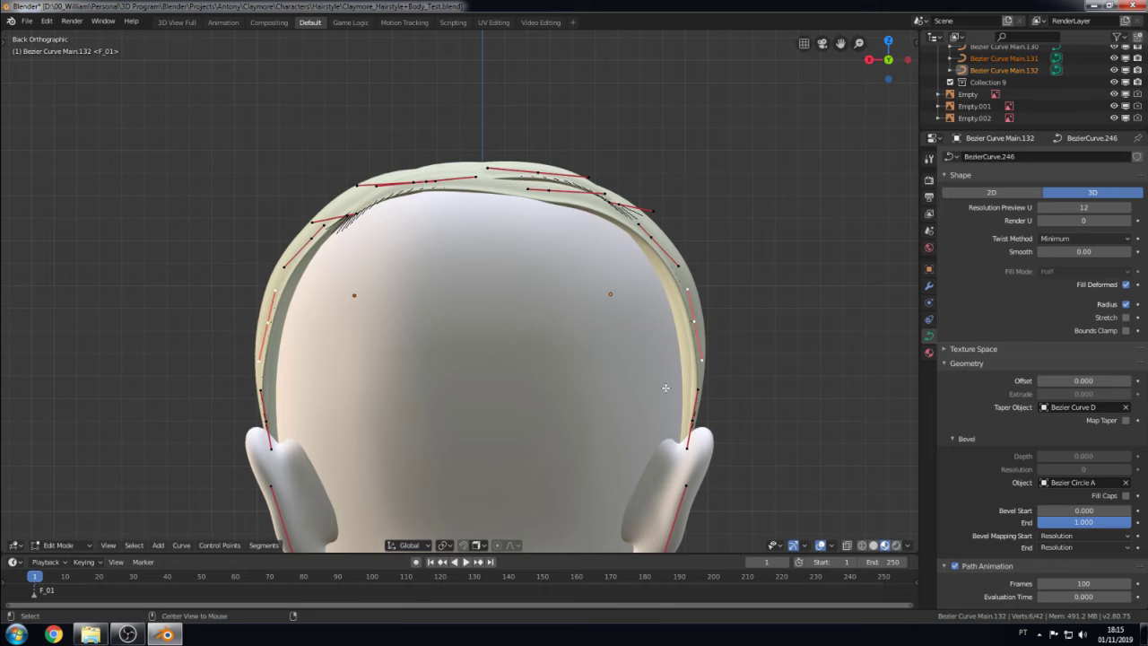
pyautogui.moveTo(666, 388); pyautogui.dragTo(462, 389, button='middle')
pyautogui.press('ctrl+KP_1')
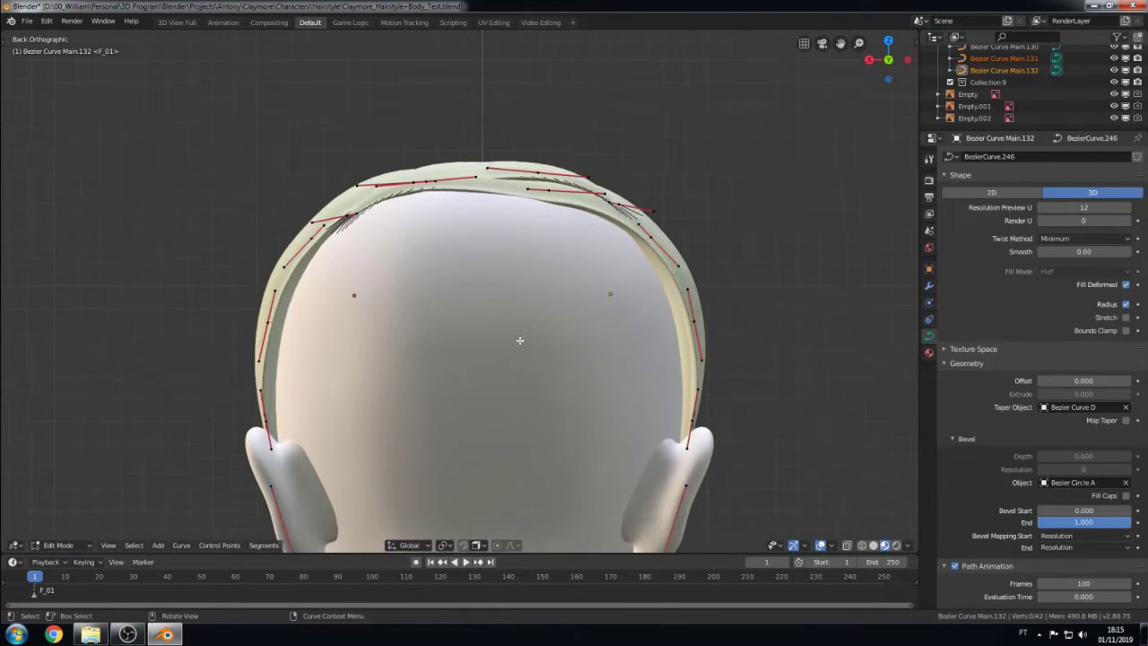
# - Scale the left-side and lower hair points inward along X toward the head
pyautogui.scroll(1, 520, 340)
pyautogui.press('c')
pyautogui.press('Escape')
pyautogui.press('s')
pyautogui.click(230, 430)
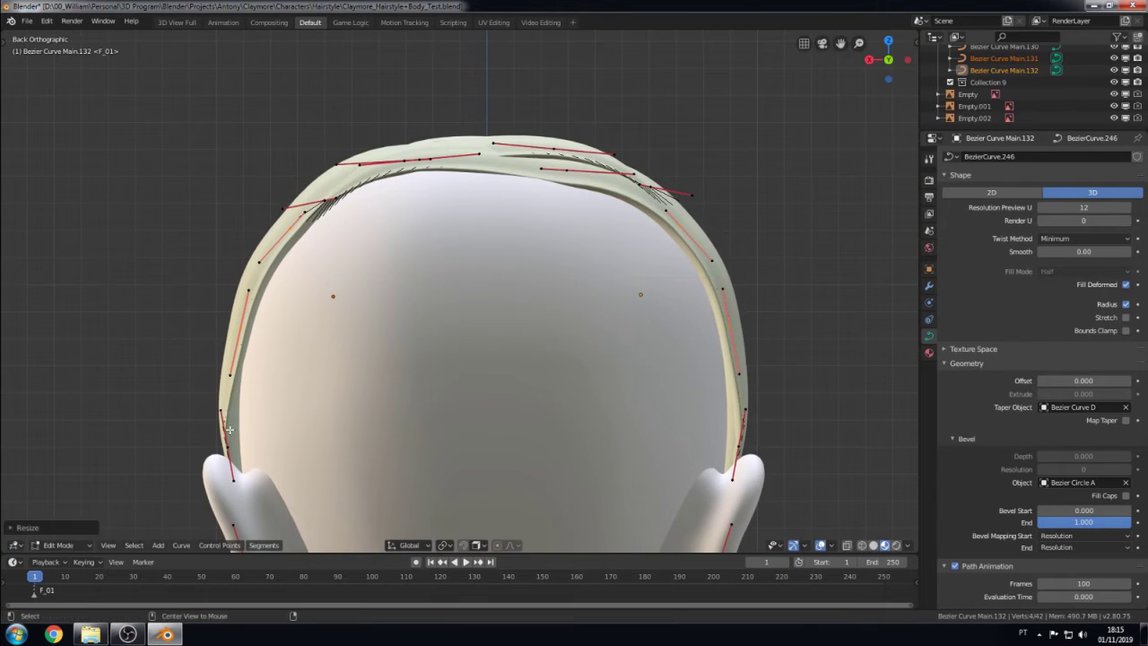
pyautogui.press('s')
pyautogui.press('x')
pyautogui.click(289, 226)
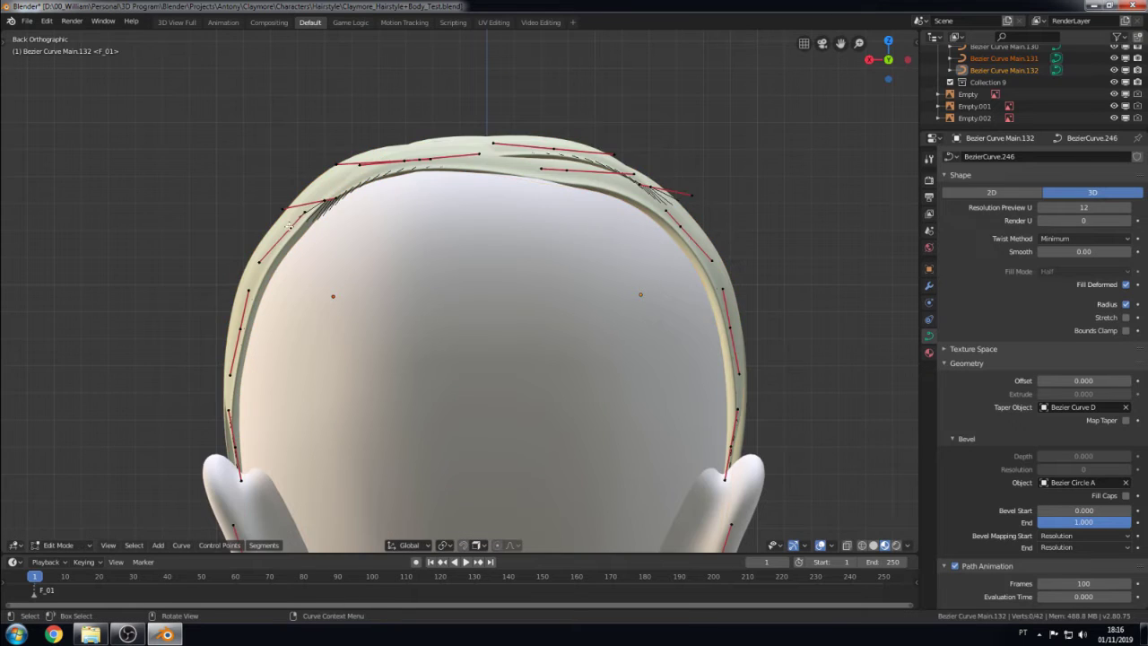
# - Nudge the left-side hair points and return to Object Mode to inspect the back hair
pyautogui.press('g')
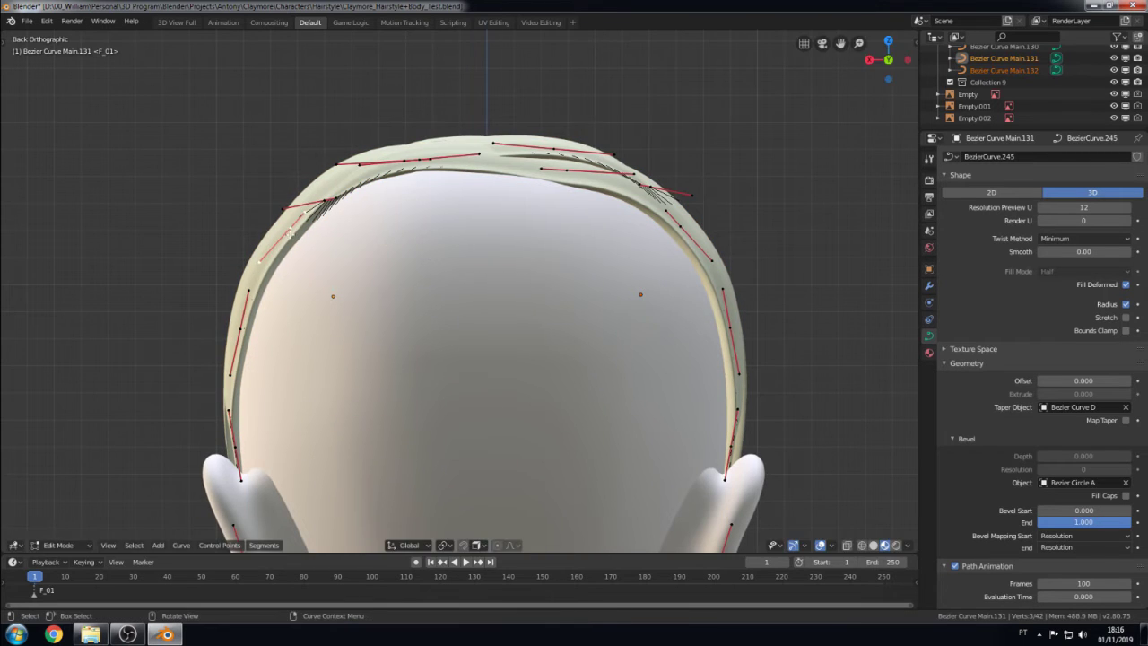
pyautogui.press('g')
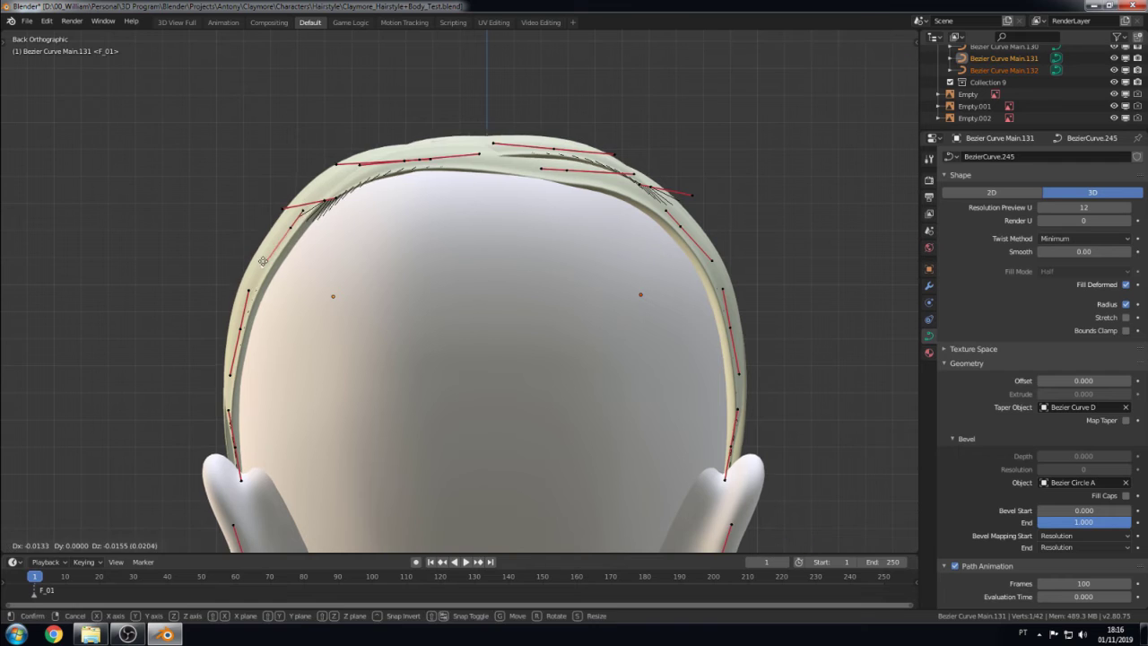
pyautogui.click(262, 261)
pyautogui.press('Tab')
pyautogui.moveTo(442, 254); pyautogui.dragTo(405, 295, button='middle')
pyautogui.press('KP_3')
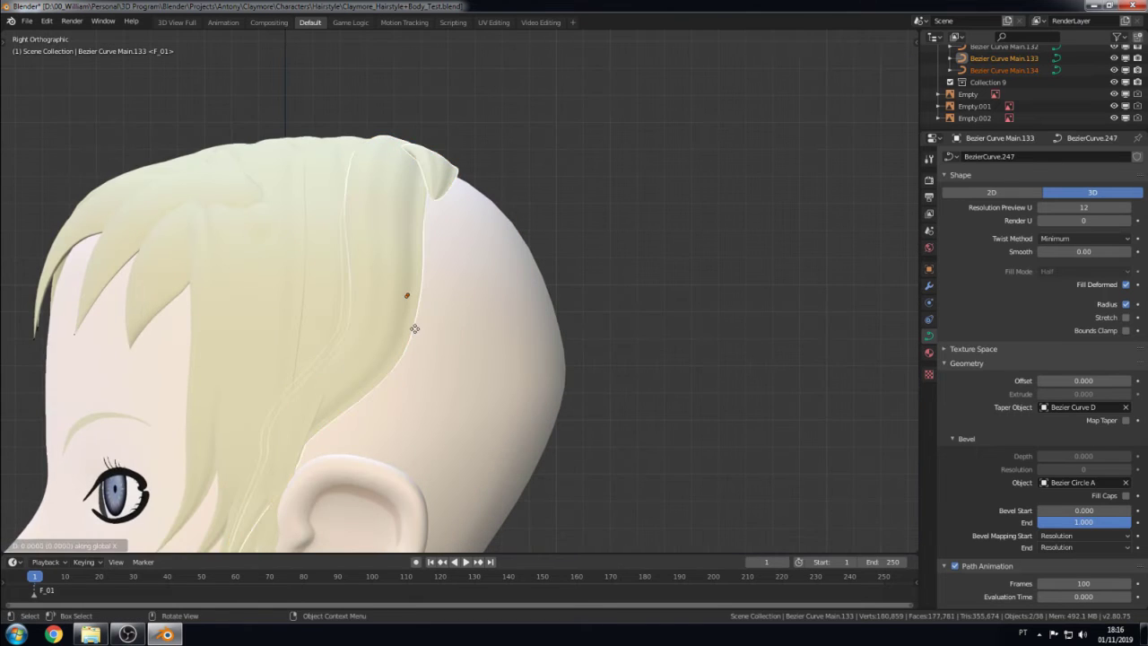
# - Move the lower hair points down beside the ear
pyautogui.press('Tab')
pyautogui.keyDown('shift'); pyautogui.moveTo(359, 503); pyautogui.dragTo(296, 376, button='middle'); pyautogui.keyUp('shift')
pyautogui.scroll(3, 283, 446)
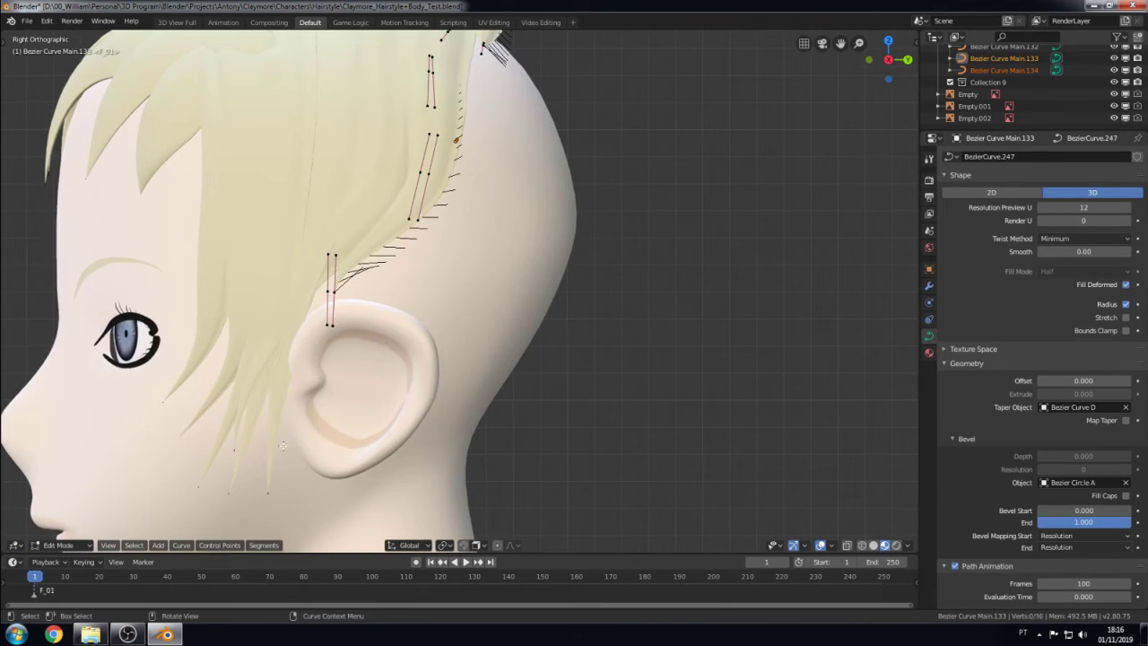
pyautogui.press('Escape')
pyautogui.press('g')
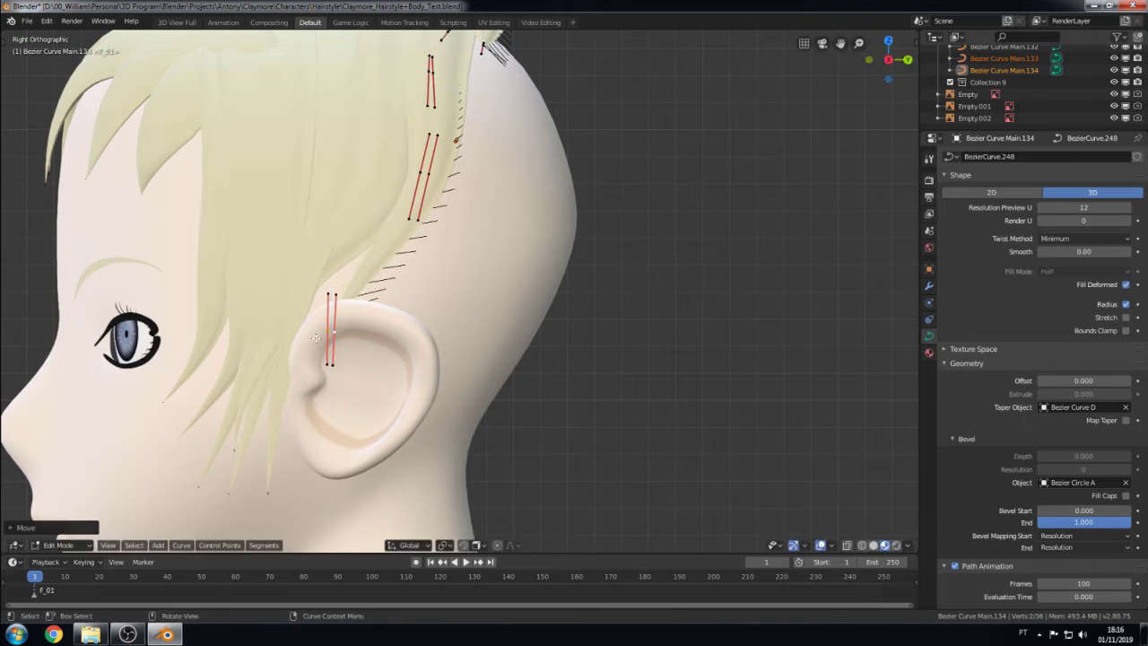
pyautogui.click(302, 316)
# - Cancel a trial tilt of a strand and select control points on the opposite side strand
pyautogui.press('Escape')
pyautogui.press('s')
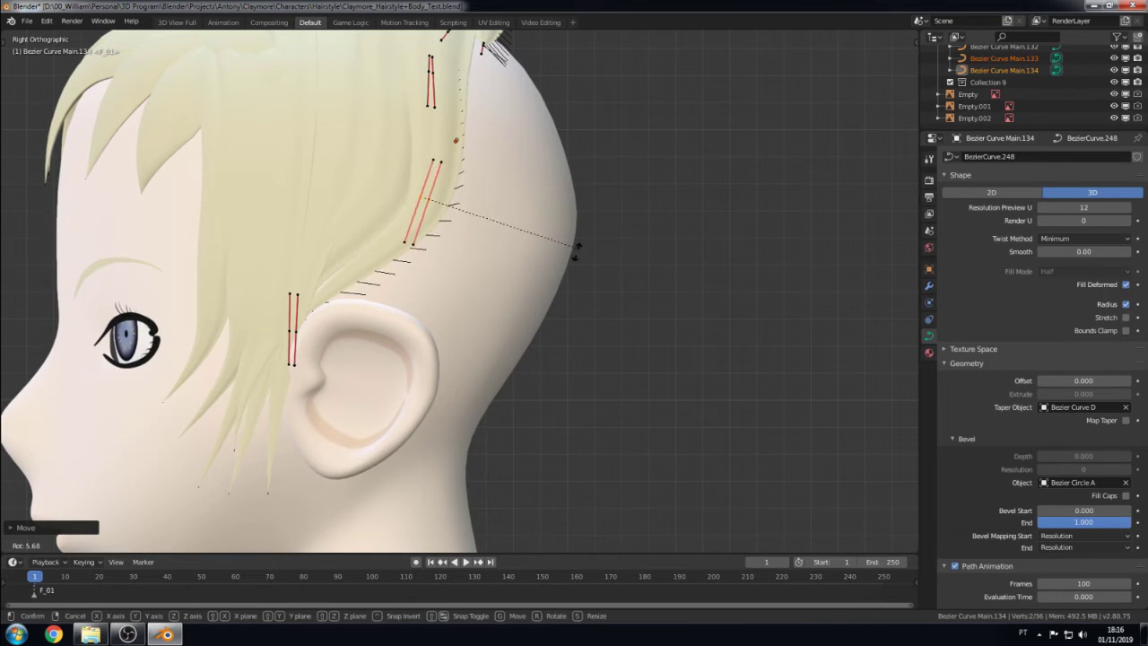
pyautogui.press('Escape')
pyautogui.press('KP_Decimal')
pyautogui.moveTo(469, 171)
pyautogui.mouseDown(button='middle')
pyautogui.moveTo(304, 69)
pyautogui.moveTo(346, 148)
pyautogui.mouseUp(button='middle')
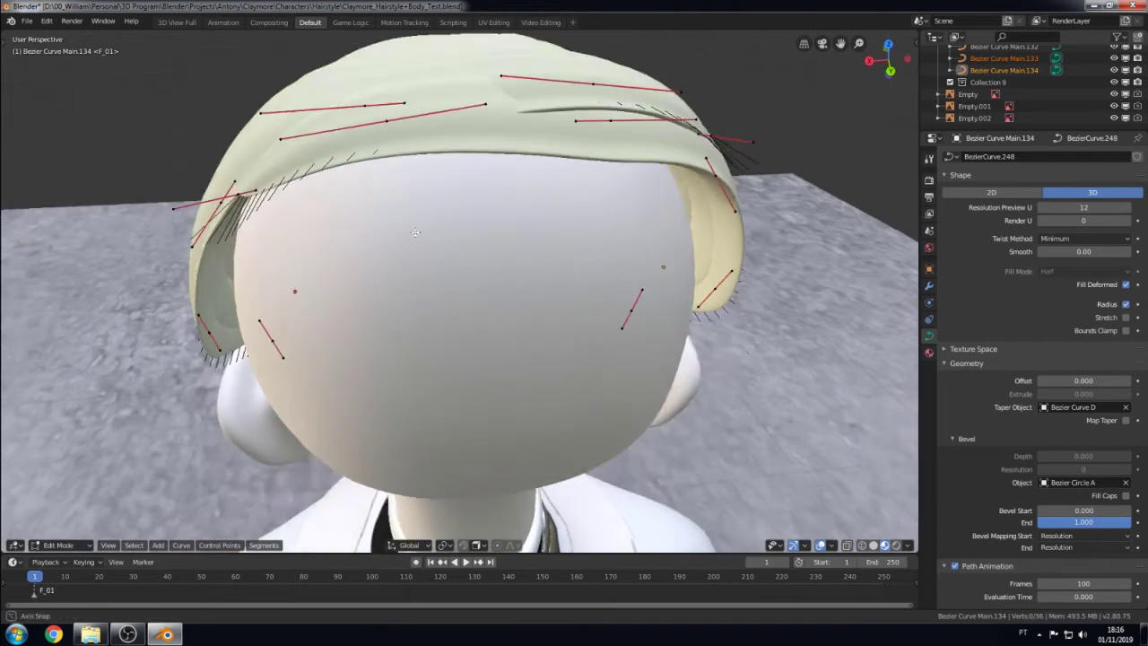
pyautogui.moveTo(378, 202); pyautogui.dragTo(683, 185, button='middle')
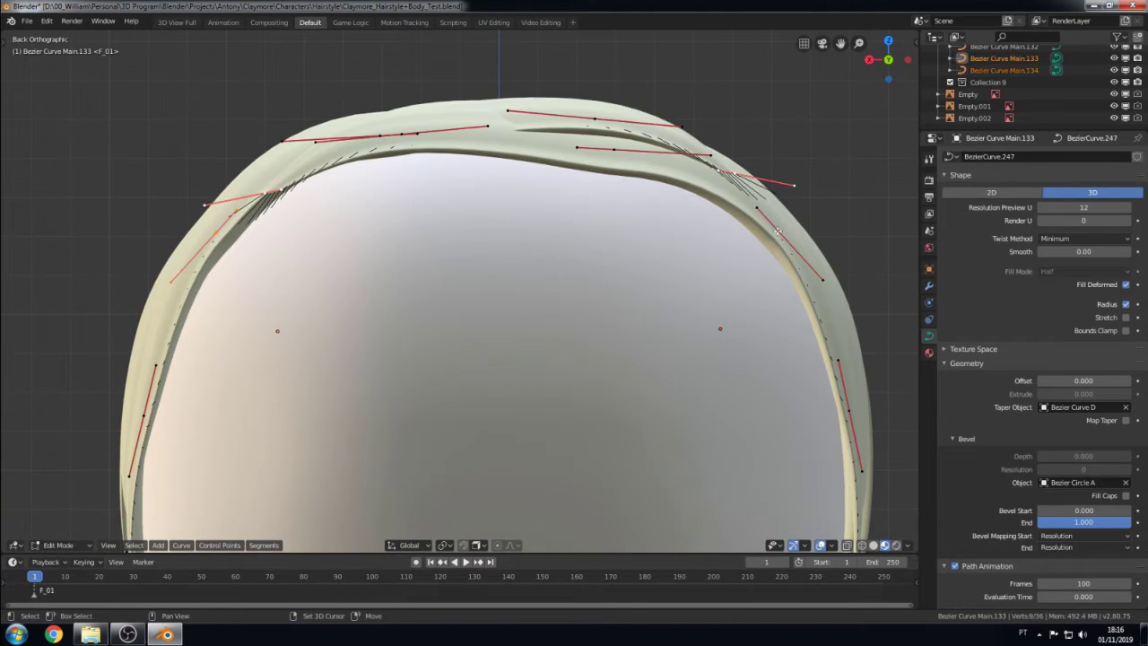
pyautogui.keyDown('shift'); pyautogui.click(778, 231); pyautogui.keyUp('shift')
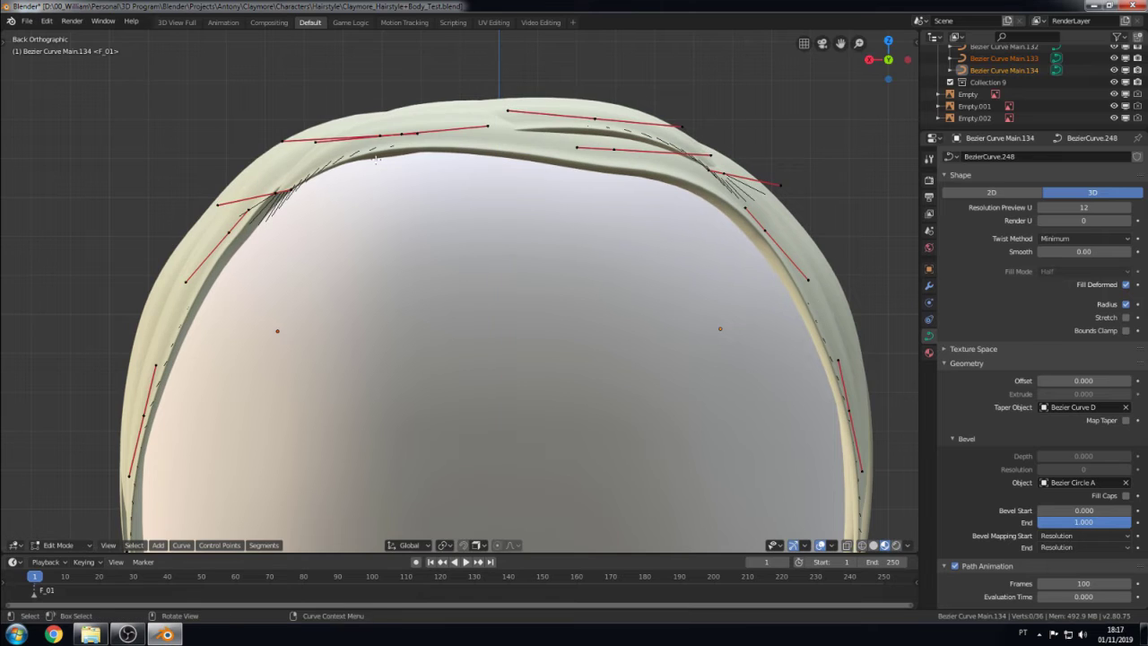
pyautogui.click(596, 113)
# - Move the selected side strand points front-to-back along Y in the right side view
pyautogui.press('KP_3')
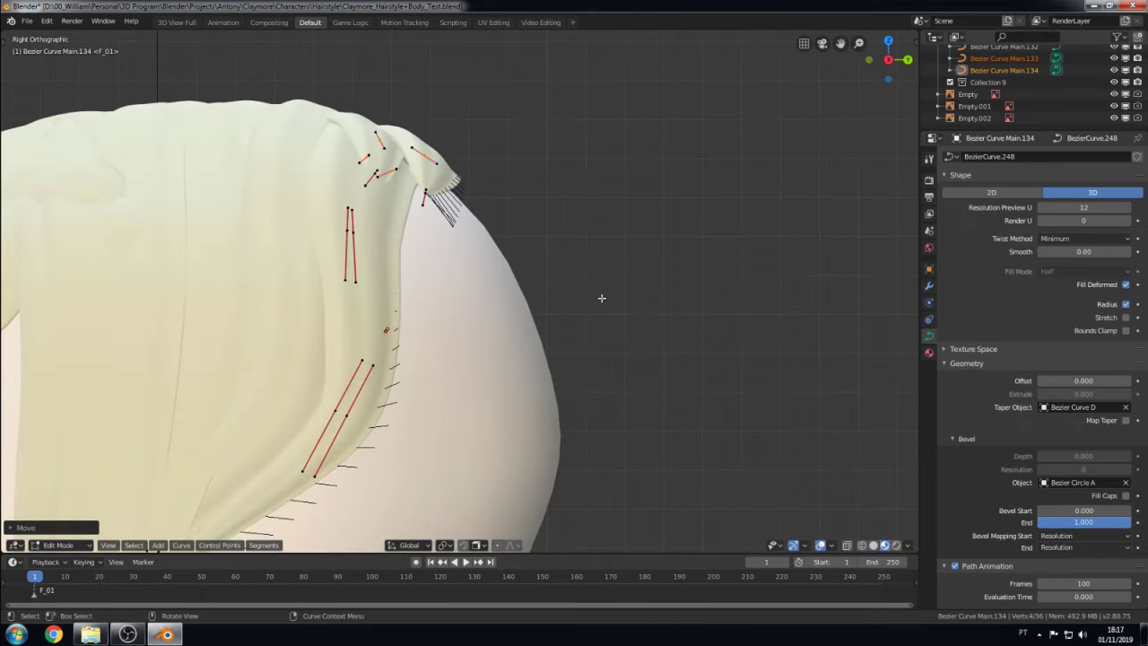
pyautogui.press('g')
pyautogui.press('y')
pyautogui.click(602, 296)
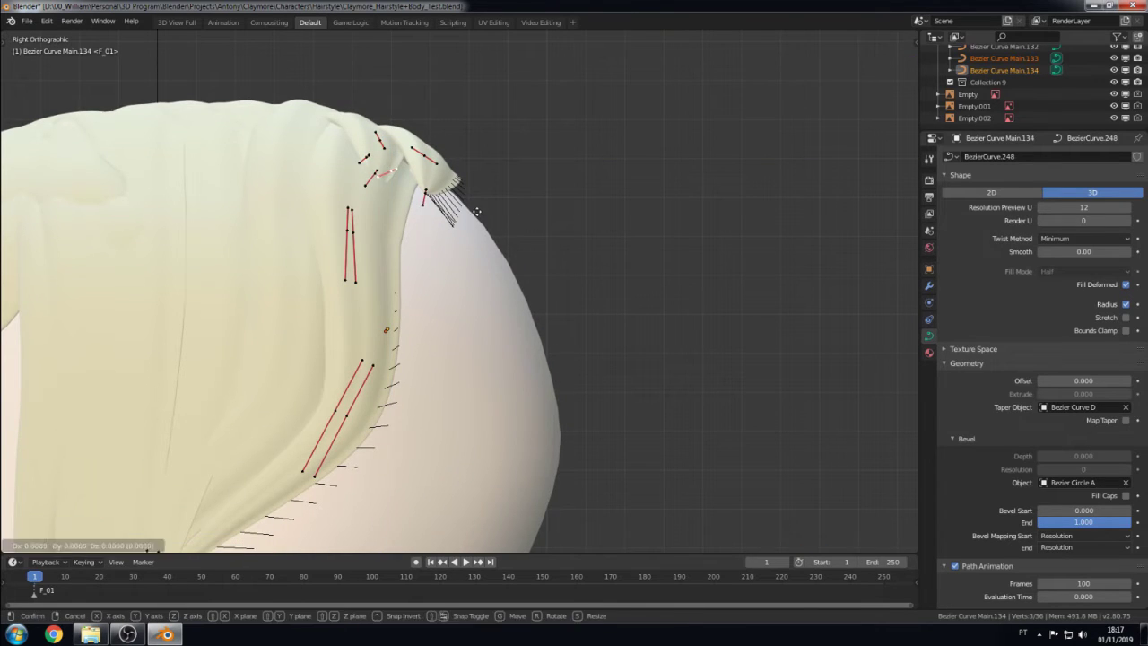
pyautogui.click(453, 191)
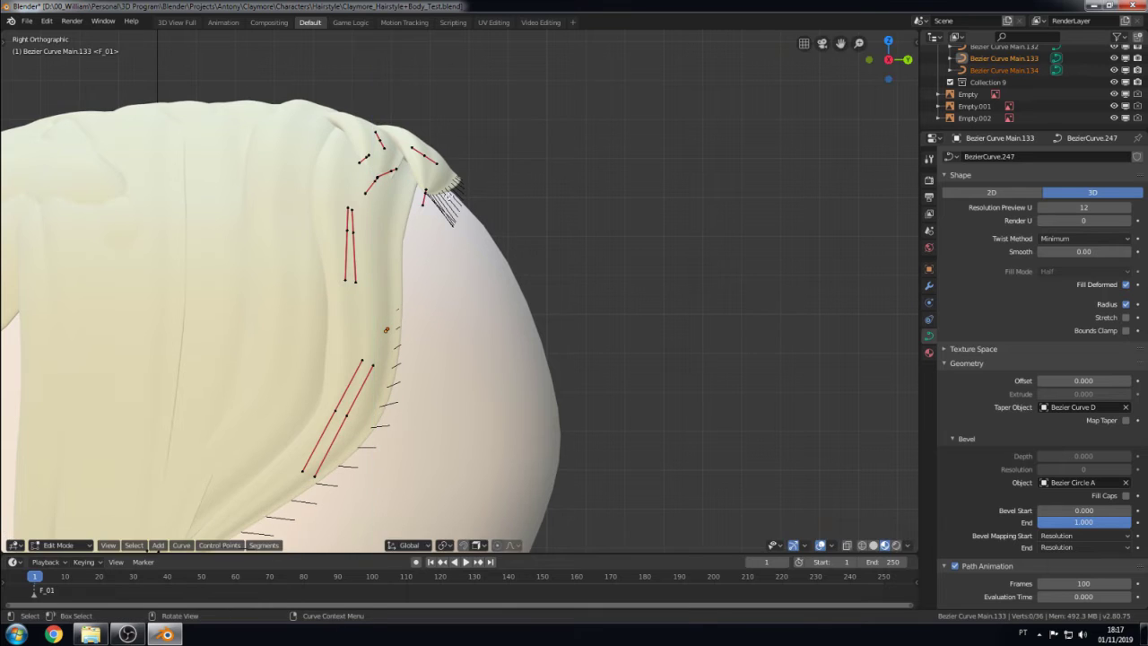
# - Shift the strand points further along Y, then check the head from behind
pyautogui.moveTo(440, 192)
pyautogui.mouseDown(button='middle')
pyautogui.moveTo(576, 313)
pyautogui.moveTo(502, 296)
pyautogui.mouseUp(button='middle')
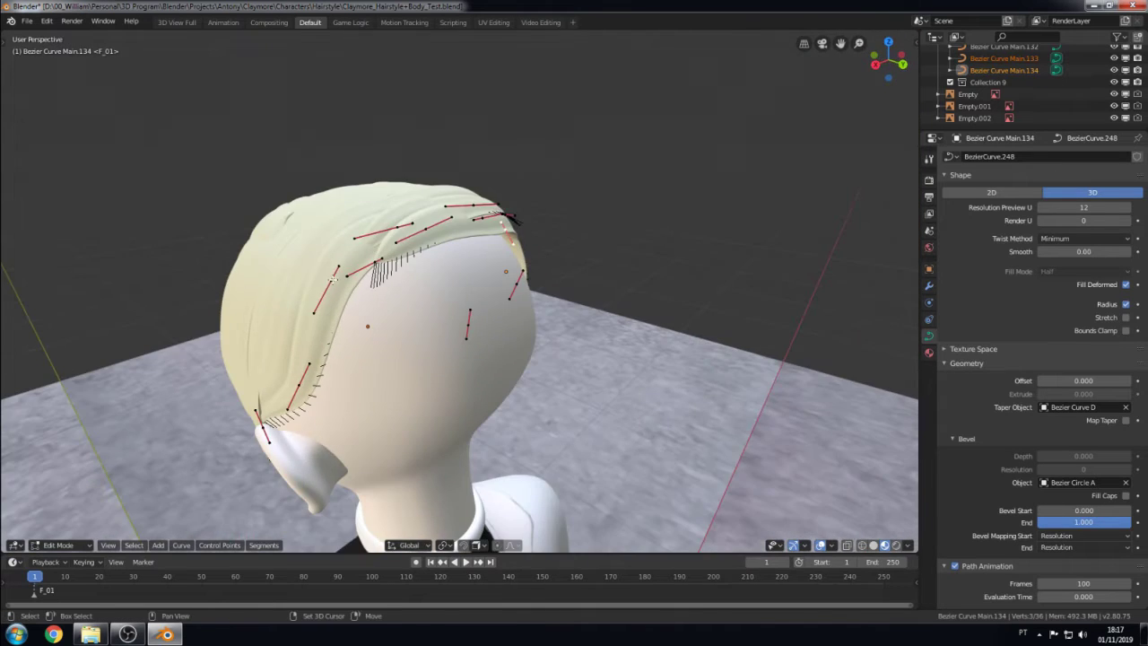
pyautogui.press('KP_3')
pyautogui.press('g')
pyautogui.press('y')
pyautogui.click(349, 278)
pyautogui.moveTo(349, 277); pyautogui.dragTo(502, 233, button='middle')
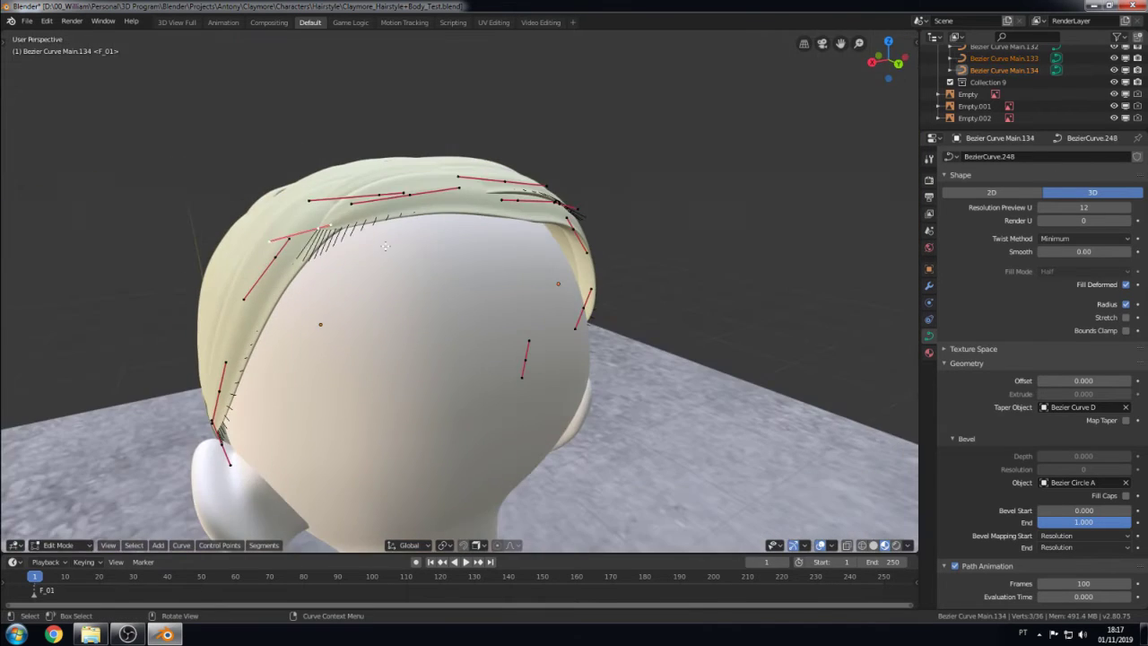
pyautogui.press('ctrl+KP_1')
# - Select the other strand's points near the ears, previewing the hair in Object Mode
pyautogui.click(682, 196)
pyautogui.press('Tab')
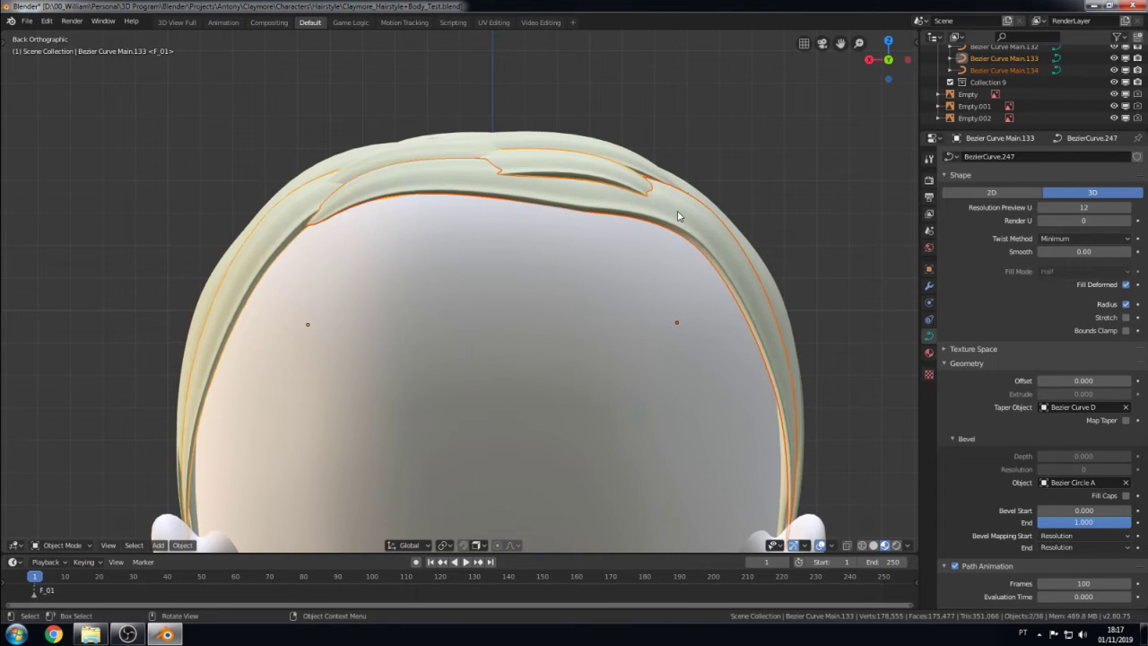
pyautogui.moveTo(681, 195); pyautogui.dragTo(522, 280, button='middle')
pyautogui.press('Tab')
pyautogui.press('ctrl+KP_1')
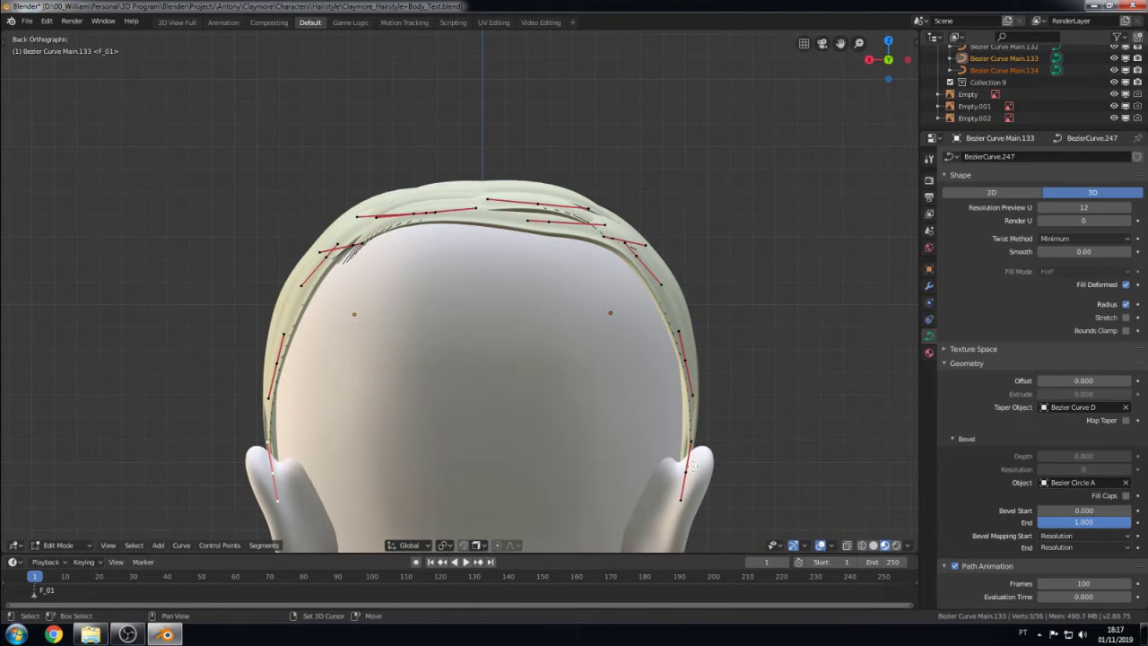
pyautogui.keyDown('shift'); pyautogui.click(676, 463); pyautogui.keyUp('shift')
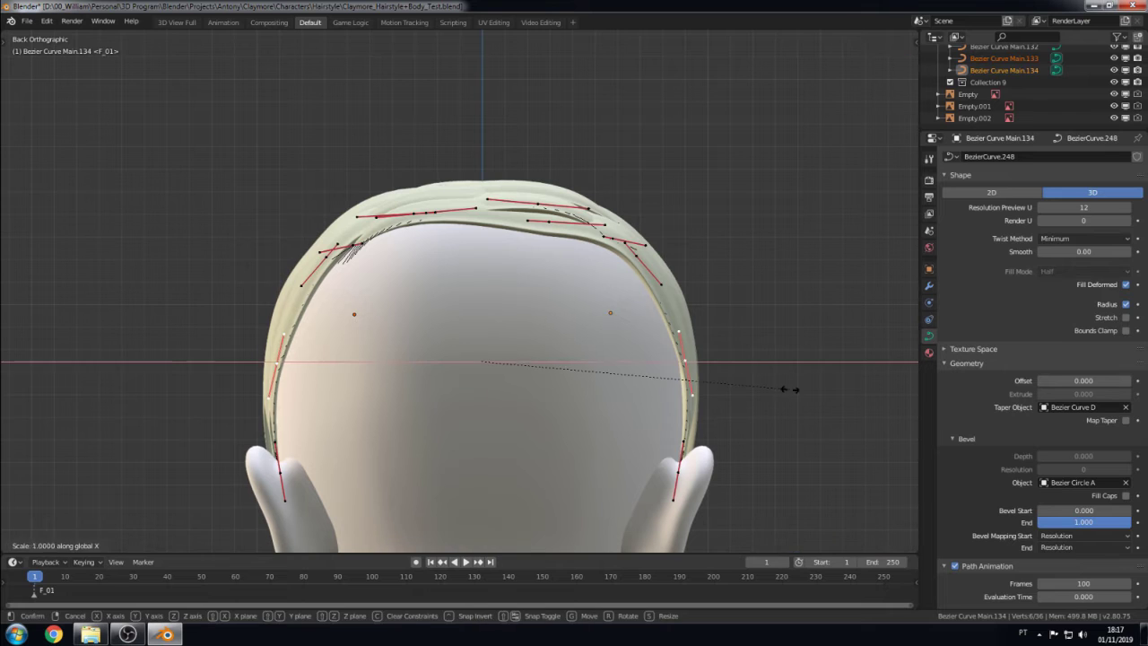
# - Check the side strands in Object Mode from the side, front and back
pyautogui.press('Tab')
pyautogui.press('KP_3')
pyautogui.press('KP_1')
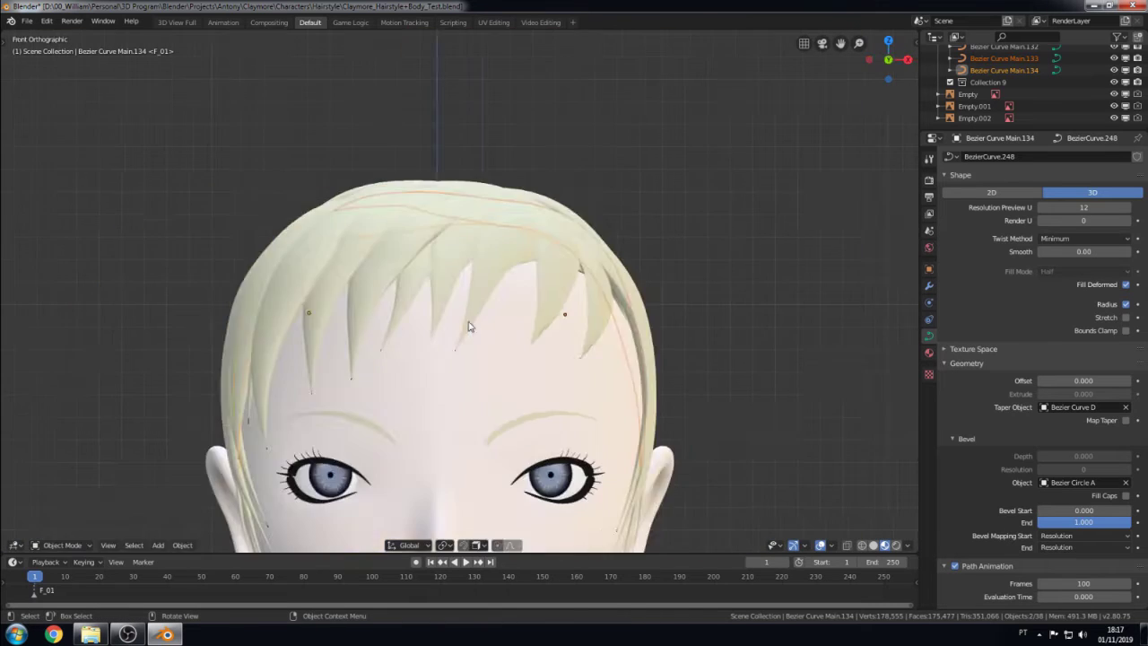
pyautogui.press('ctrl+KP_1')
pyautogui.moveTo(487, 309); pyautogui.dragTo(529, 307, button='middle')
pyautogui.press('KP_3')
# - Select the back hair strands and circle-select their control points
pyautogui.scroll(2, 433, 331)
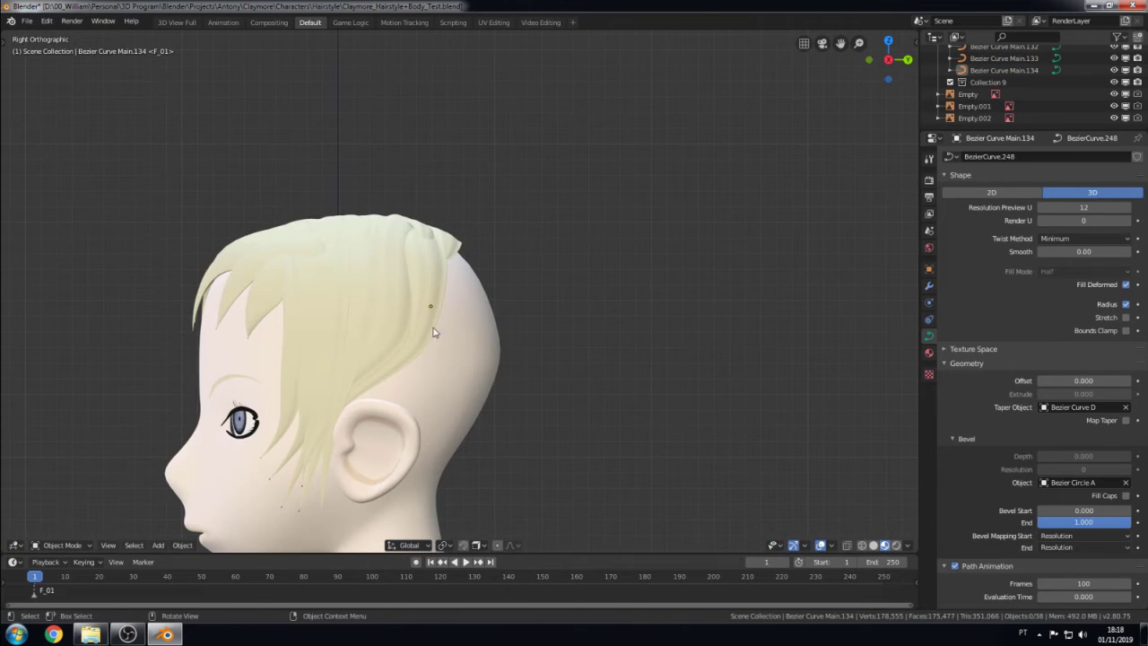
pyautogui.moveTo(455, 242); pyautogui.dragTo(485, 305)
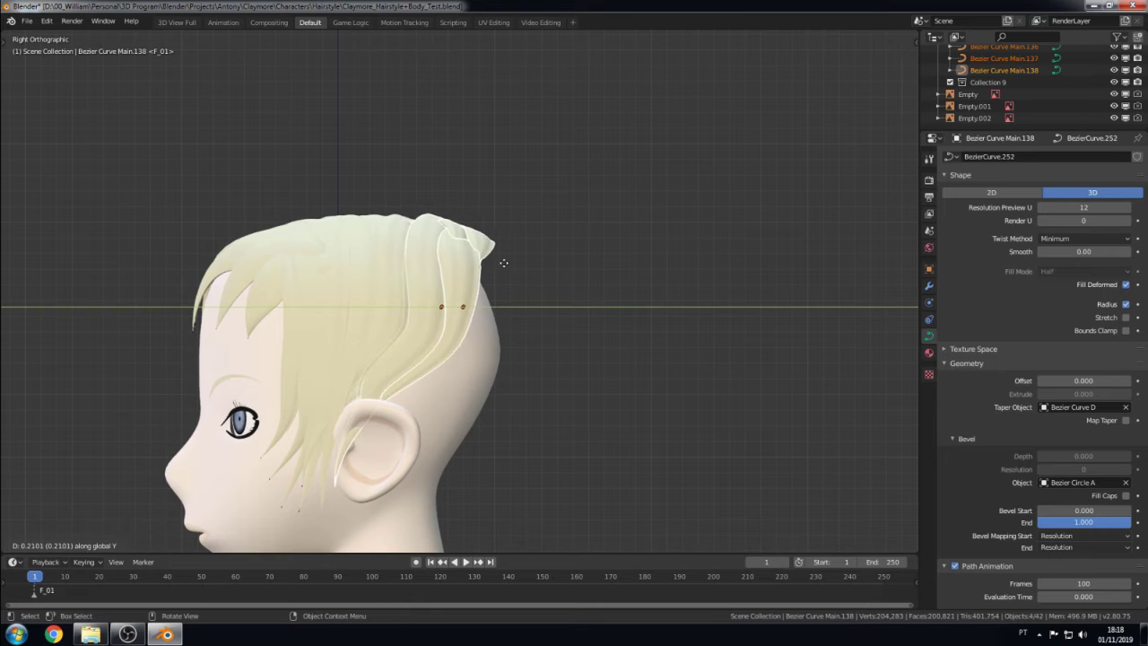
pyautogui.press('Tab')
pyautogui.moveTo(638, 317); pyautogui.dragTo(574, 377, button='middle')
pyautogui.press('c')
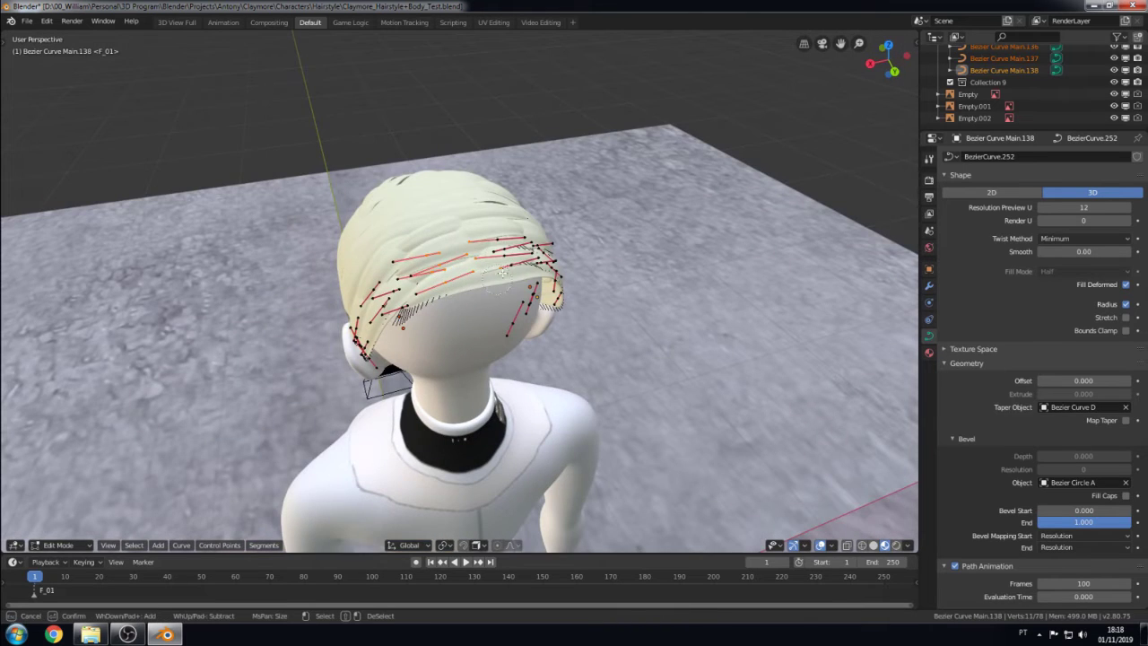
pyautogui.press('Escape')
pyautogui.scroll(3, 538, 269)
pyautogui.press('KP_3')
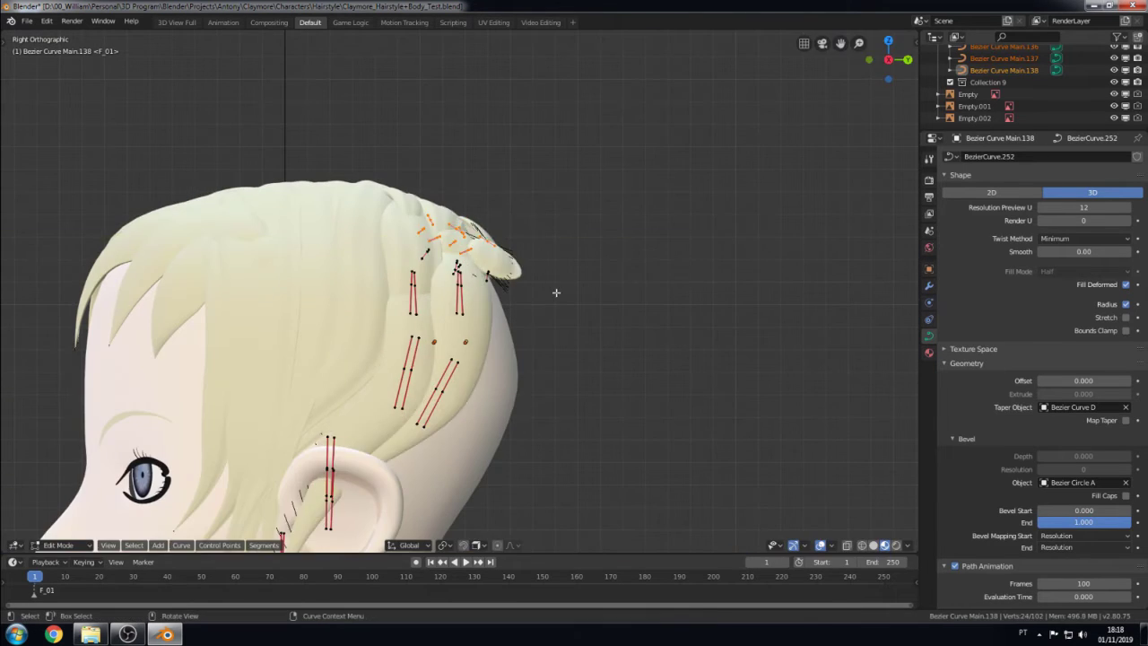
pyautogui.press('Tab')
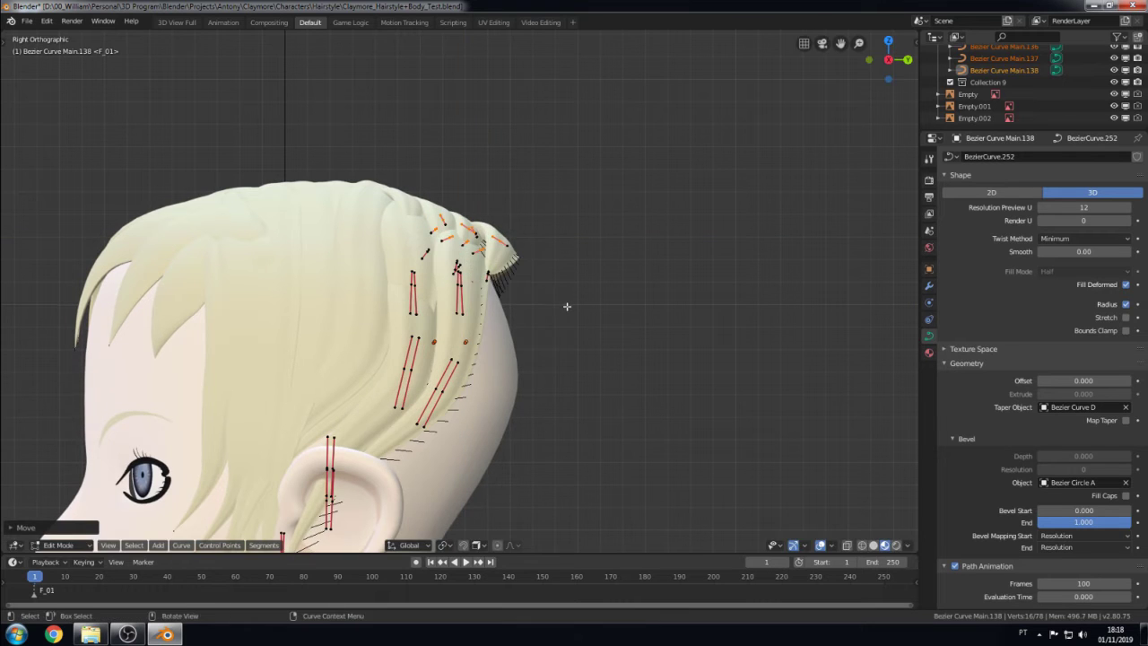
pyautogui.press('Tab')
# - Move the strand points beside the ear into a new position from the right side view
pyautogui.scroll(-3, 566, 312)
pyautogui.moveTo(566, 312); pyautogui.dragTo(404, 401, button='middle')
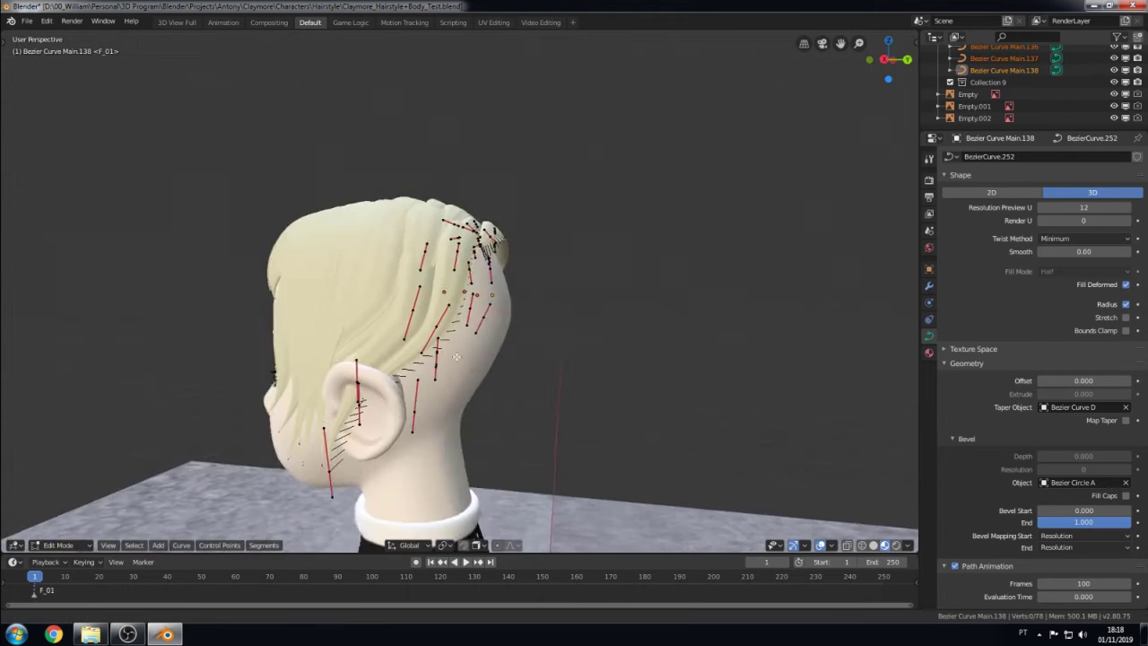
pyautogui.press('KP_3')
pyautogui.rightClick(404, 401)
pyautogui.scroll(2, 450, 276)
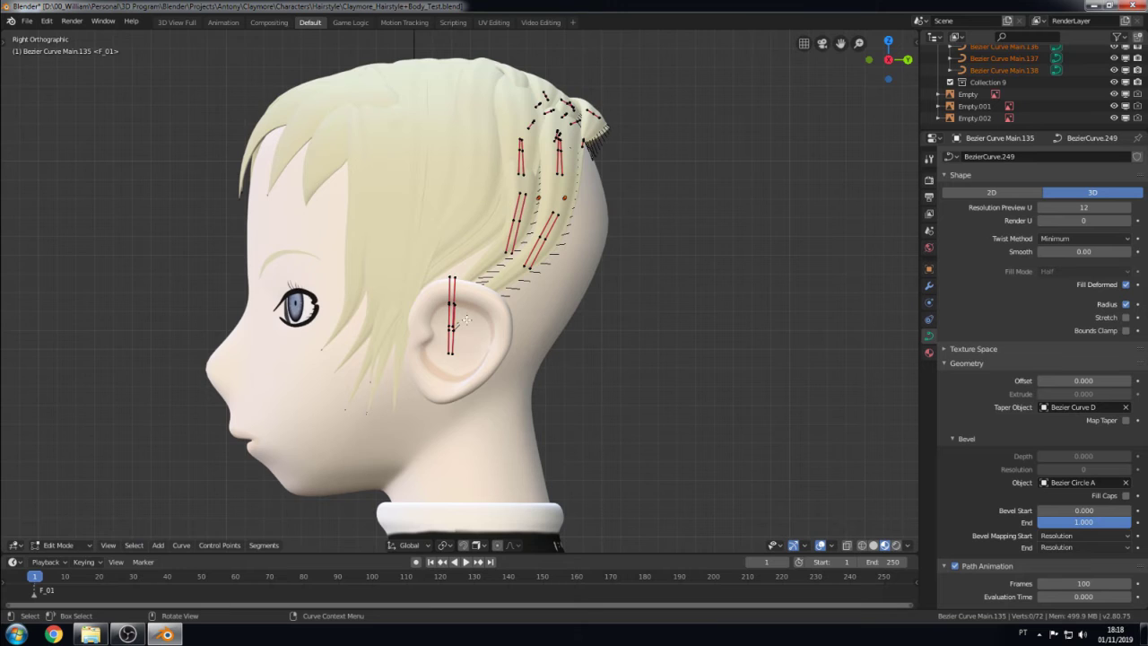
pyautogui.scroll(3, 466, 319)
pyautogui.moveTo(466, 320)
pyautogui.mouseDown(button='middle')
pyautogui.moveTo(415, 349)
pyautogui.moveTo(470, 350)
pyautogui.mouseUp(button='middle')
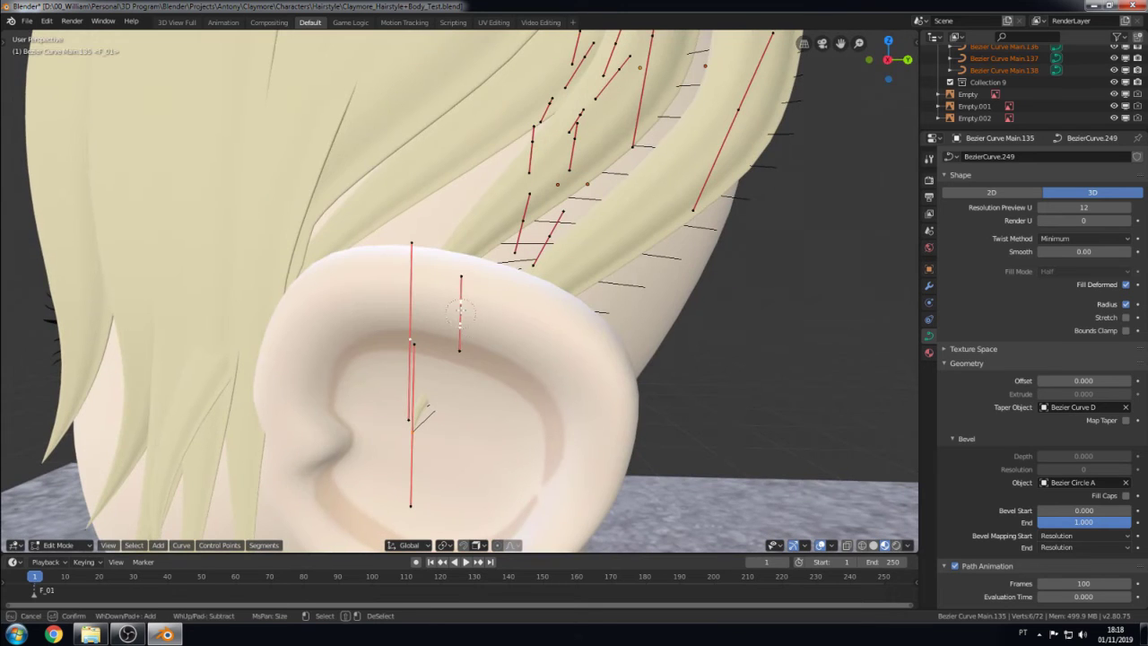
pyautogui.press('Escape')
pyautogui.press('KP_3')
pyautogui.scroll(-3, 417, 352)
pyautogui.press('g')
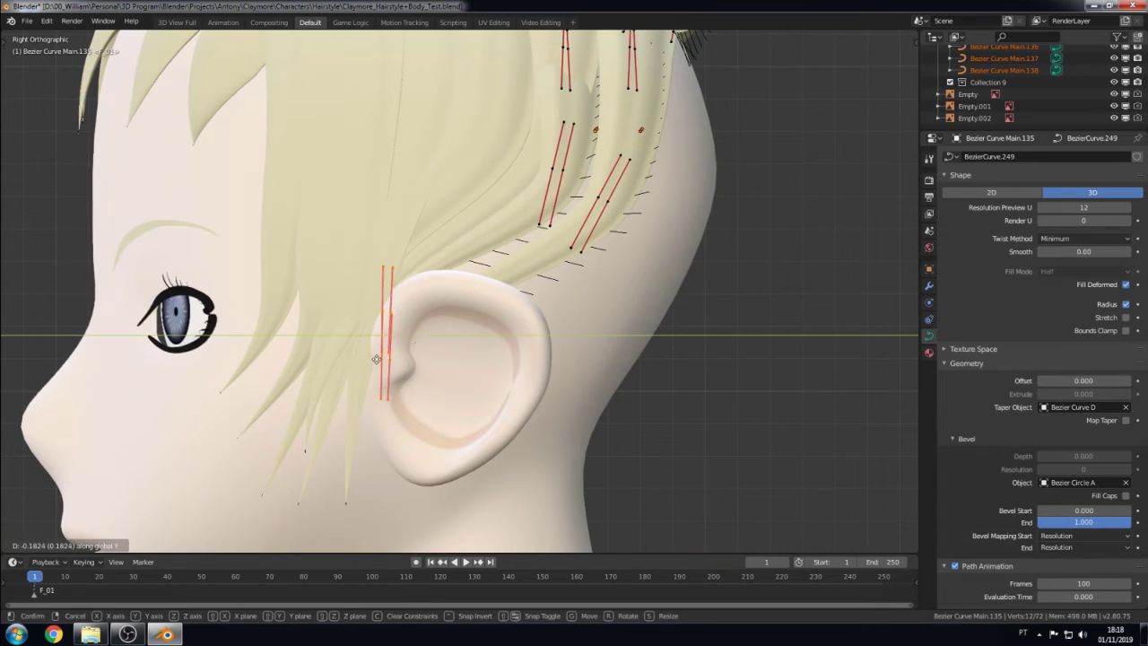
pyautogui.click(558, 244)
# - Lower another side strand's point and preview the result
pyautogui.keyDown('shift'); pyautogui.click(610, 199); pyautogui.keyUp('shift')
pyautogui.press('g')
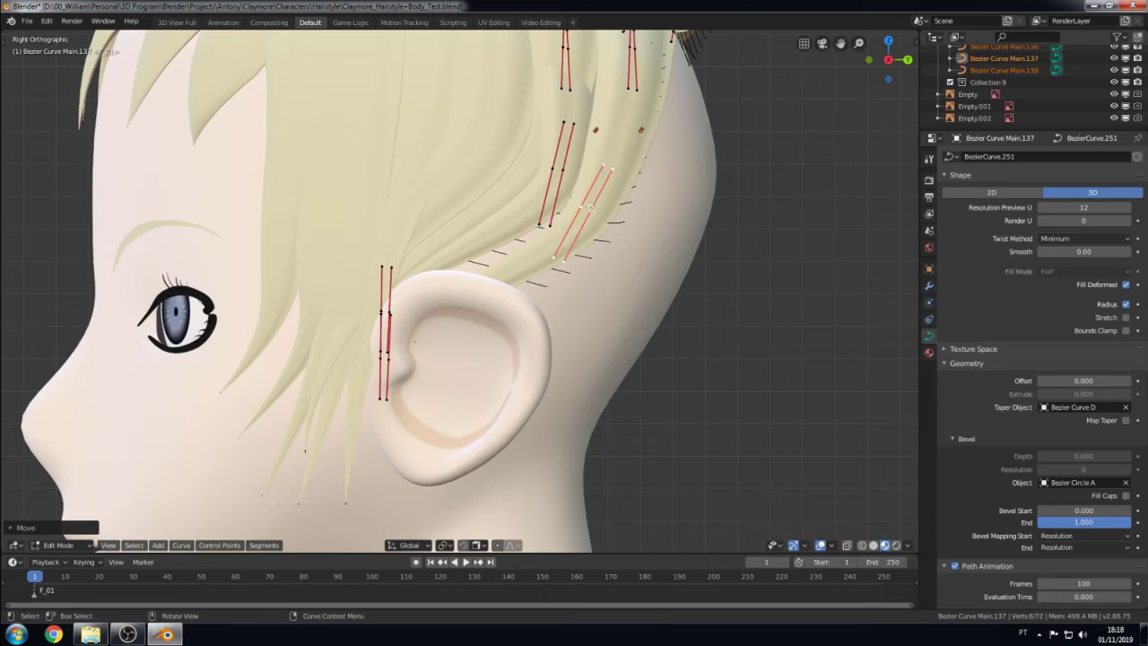
pyautogui.click(539, 219)
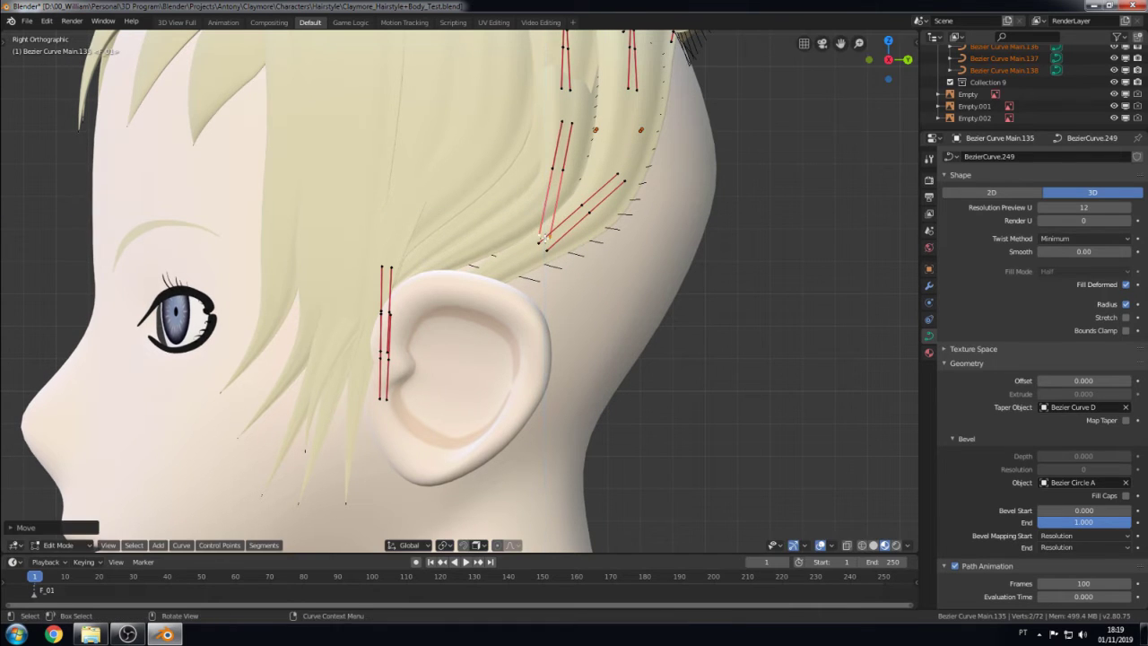
pyautogui.press('Tab')
pyautogui.scroll(-3, 632, 168)
pyautogui.scroll(4, 633, 168)
# - Reposition the tip points of the tuft at the back of the head
pyautogui.press('Tab')
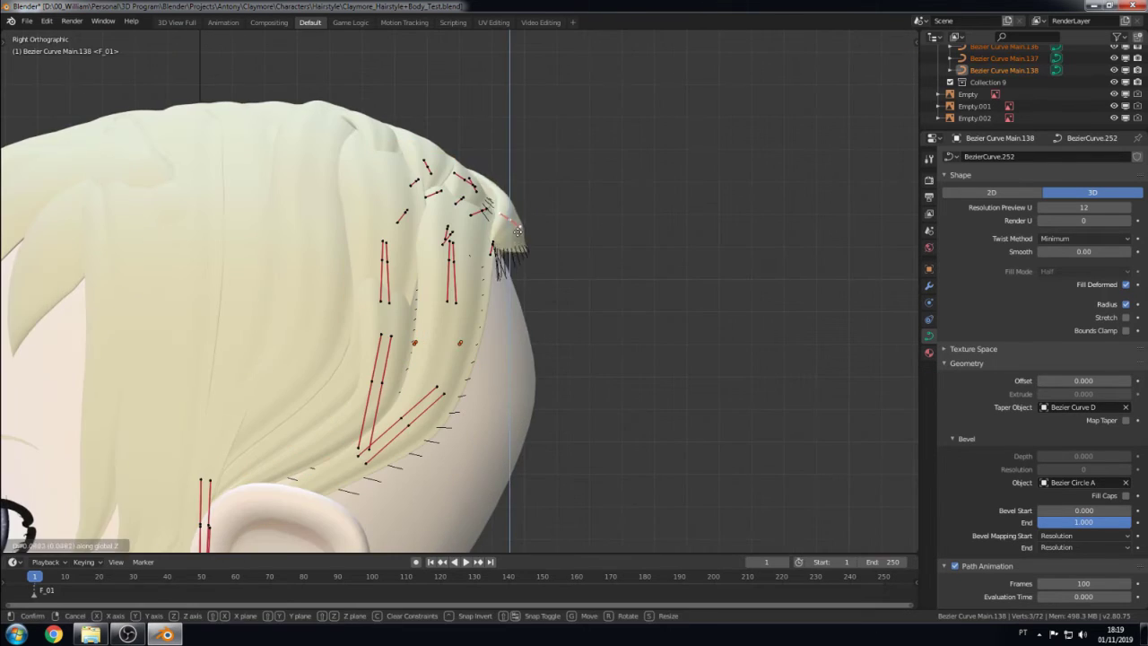
pyautogui.keyDown('shift'); pyautogui.click(511, 220); pyautogui.keyUp('shift')
pyautogui.press('g')
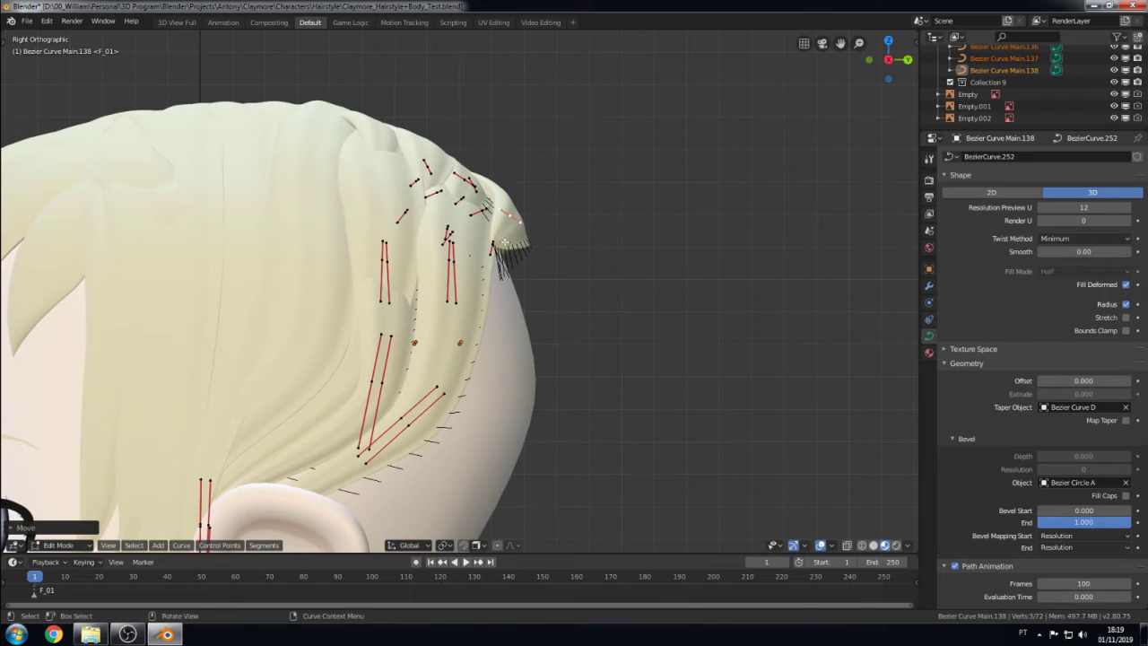
pyautogui.press('Escape')
pyautogui.press('Tab')
pyautogui.click(533, 291)
pyautogui.press('Tab')
# - Move a single back strand point slightly sideways, viewed from behind
pyautogui.moveTo(534, 291)
pyautogui.mouseDown(button='middle')
pyautogui.moveTo(543, 372)
pyautogui.moveTo(502, 430)
pyautogui.mouseUp(button='middle')
pyautogui.scroll(-4, 542, 371)
pyautogui.scroll(2, 496, 445)
pyautogui.click(496, 444)
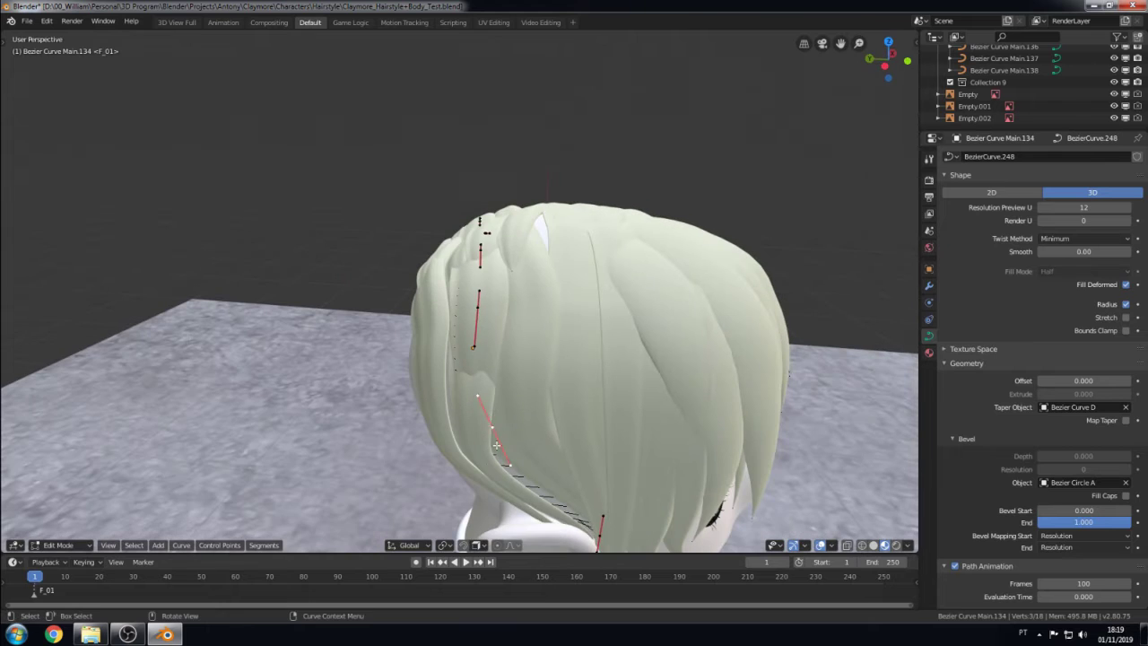
pyautogui.click(470, 399)
pyautogui.press('g')
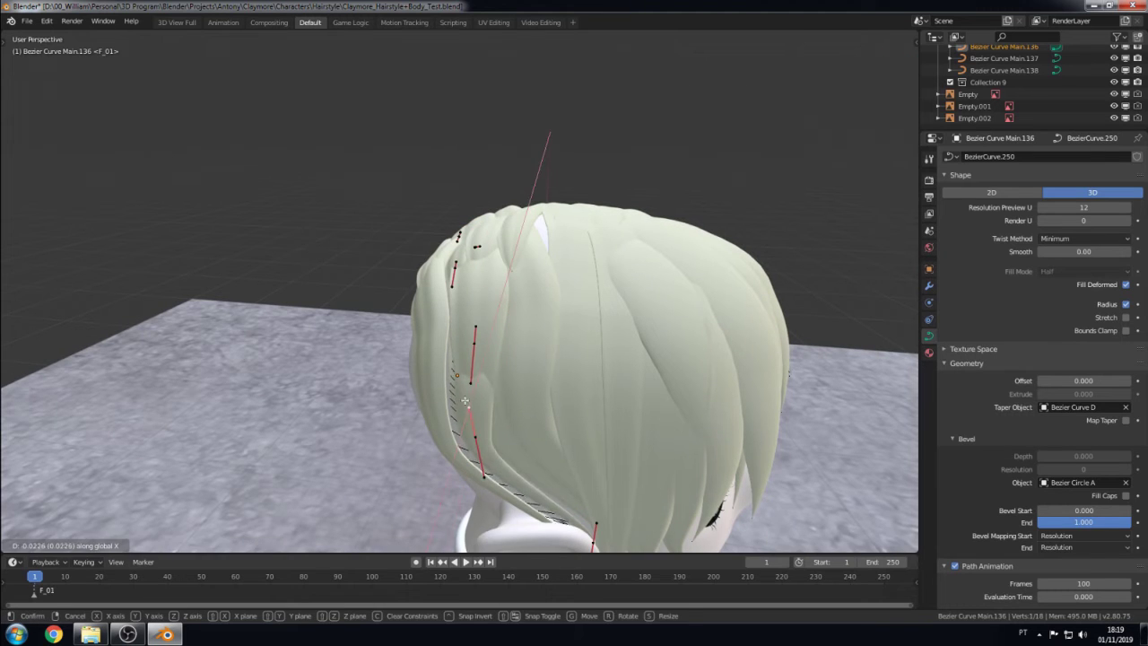
pyautogui.click(465, 400)
pyautogui.press('Tab')
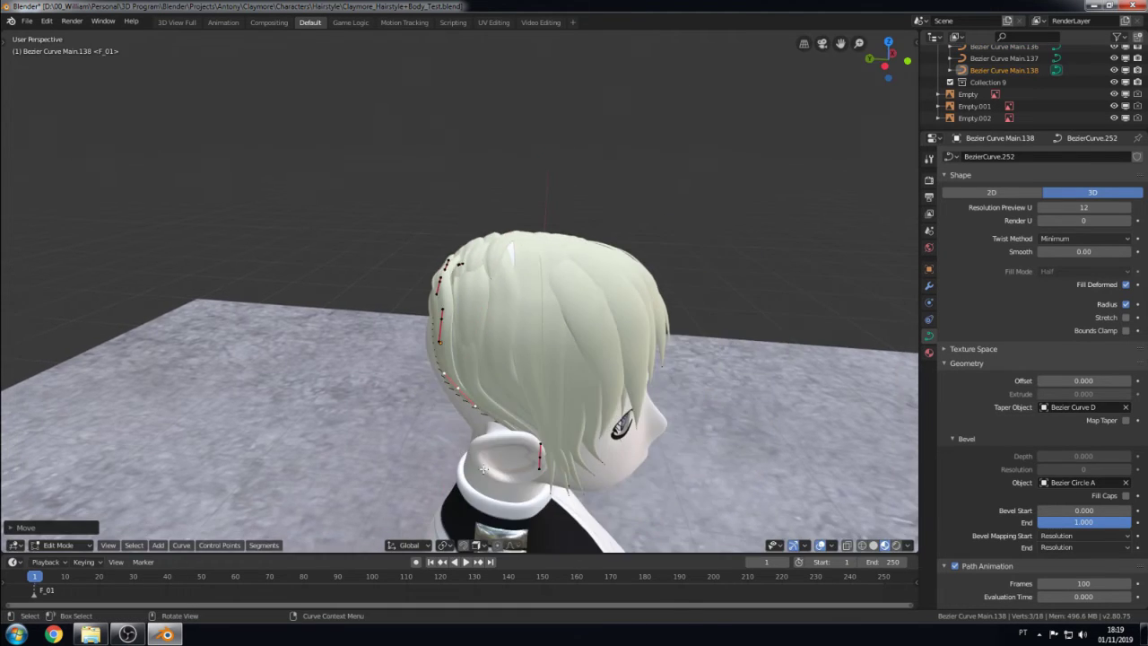
# - From the left side view, raise a strand's top point along Y
pyautogui.press('ctrl+KP_3')
pyautogui.scroll(3, 496, 411)
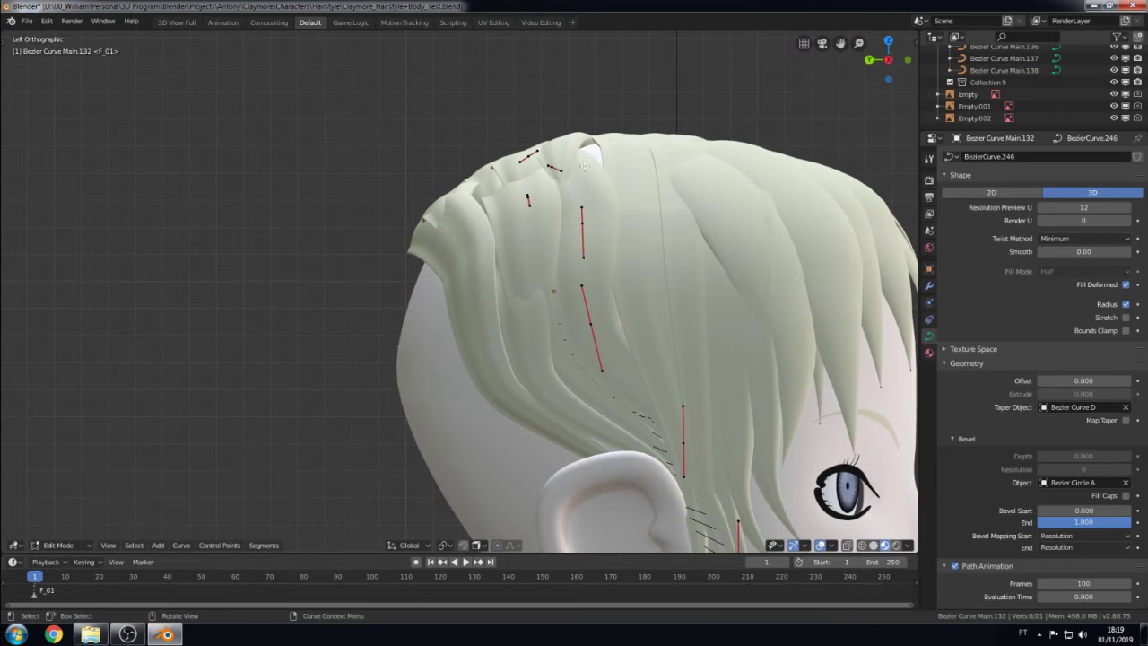
pyautogui.moveTo(583, 164); pyautogui.dragTo(628, 233, button='middle')
pyautogui.press('ctrl+KP_3')
pyautogui.click(556, 168)
pyautogui.press('g')
pyautogui.press('y')
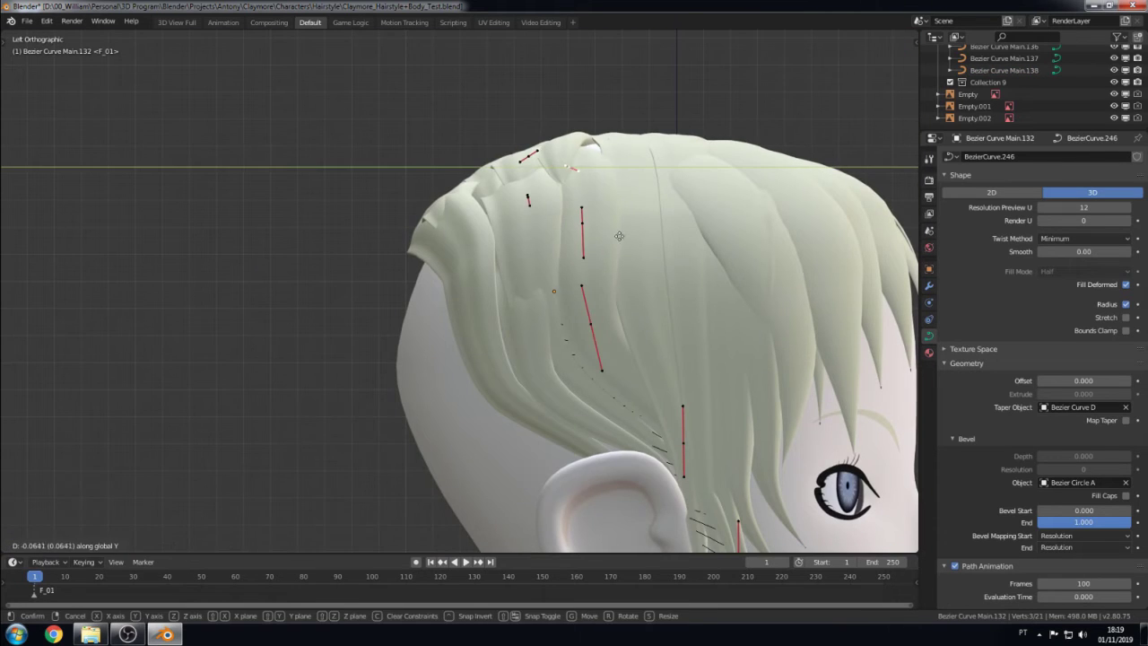
pyautogui.click(558, 141)
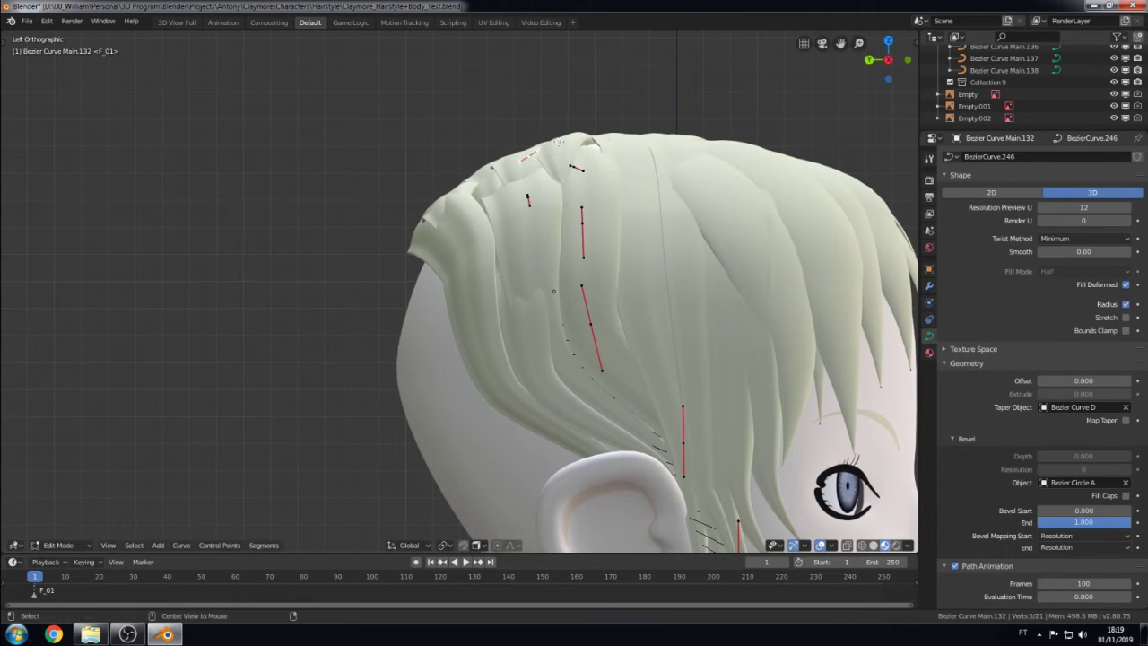
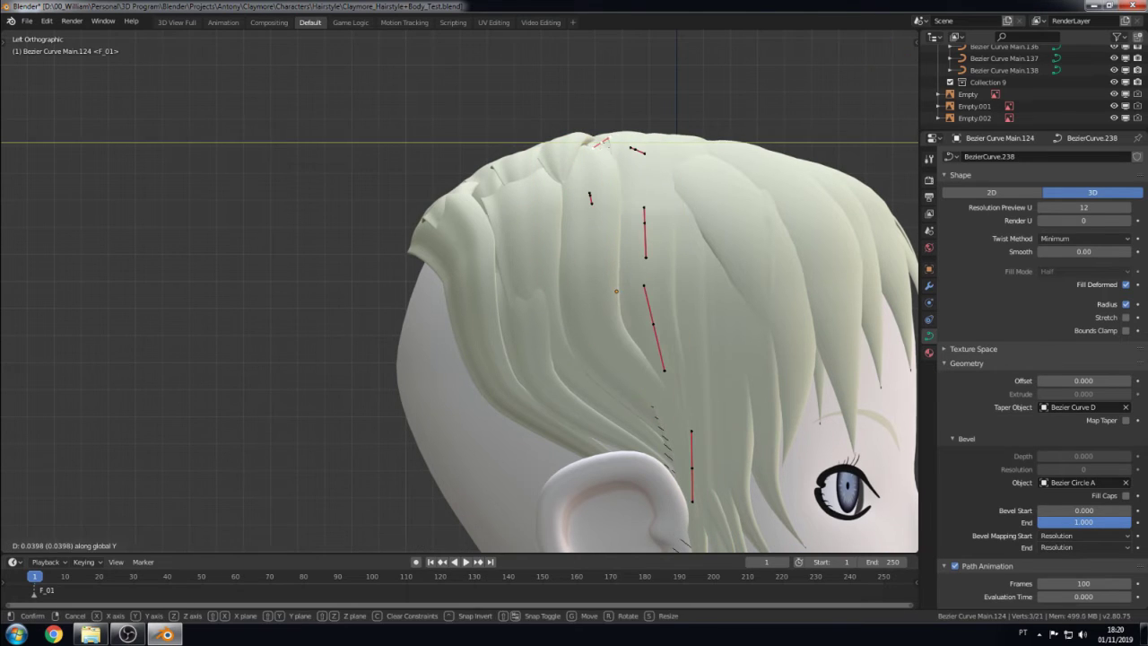
# - Confirm the moved strand points and frame the ears in the back orthographic view
pyautogui.click(603, 144)
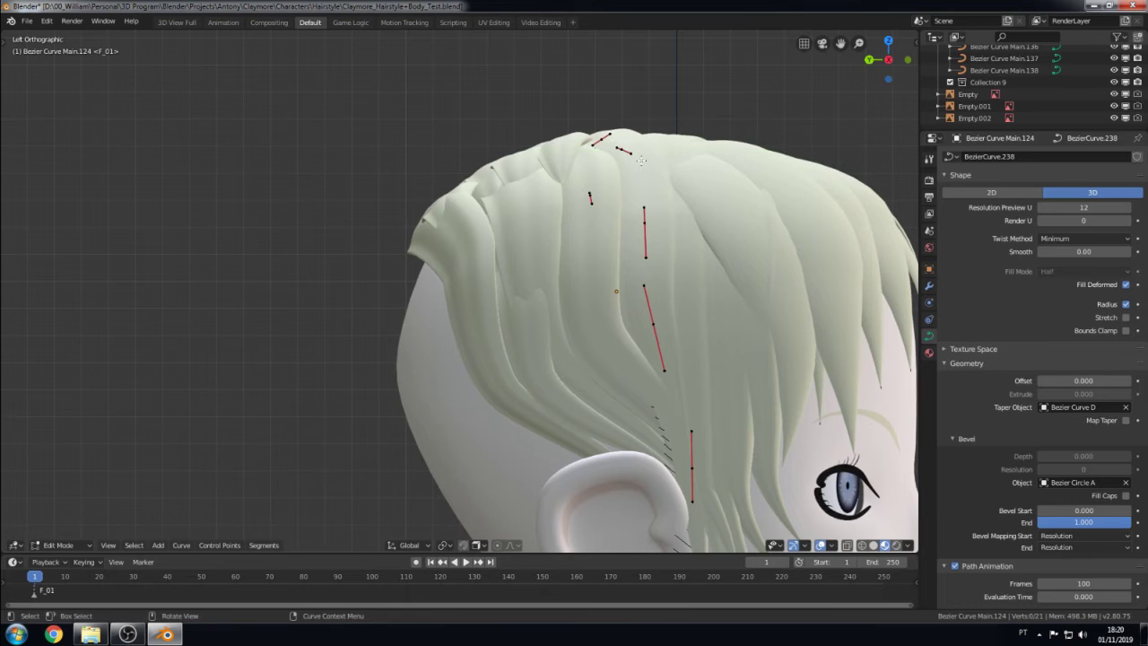
pyautogui.press('Tab')
pyautogui.moveTo(604, 144); pyautogui.dragTo(651, 208, button='middle')
pyautogui.press('ctrl+KP_1')
pyautogui.keyDown('shift'); pyautogui.moveTo(742, 192); pyautogui.dragTo(727, 320, button='middle'); pyautogui.keyUp('shift')
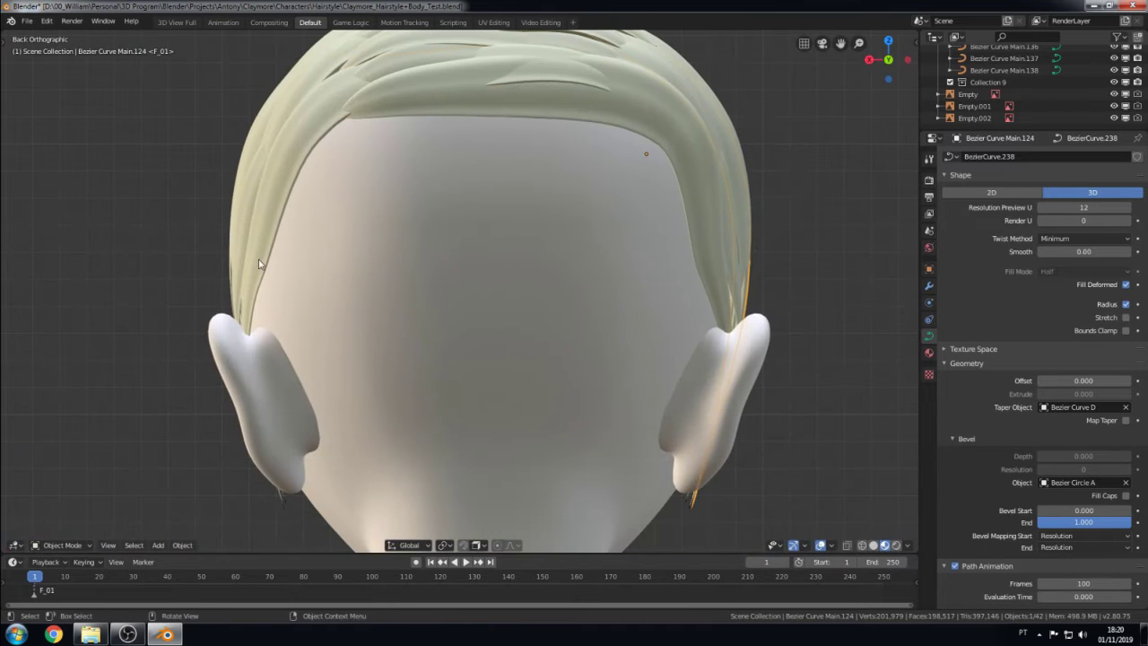
# - Widen the back ear strands along X and shift a strand sideways
pyautogui.click(726, 321)
pyautogui.press('Tab')
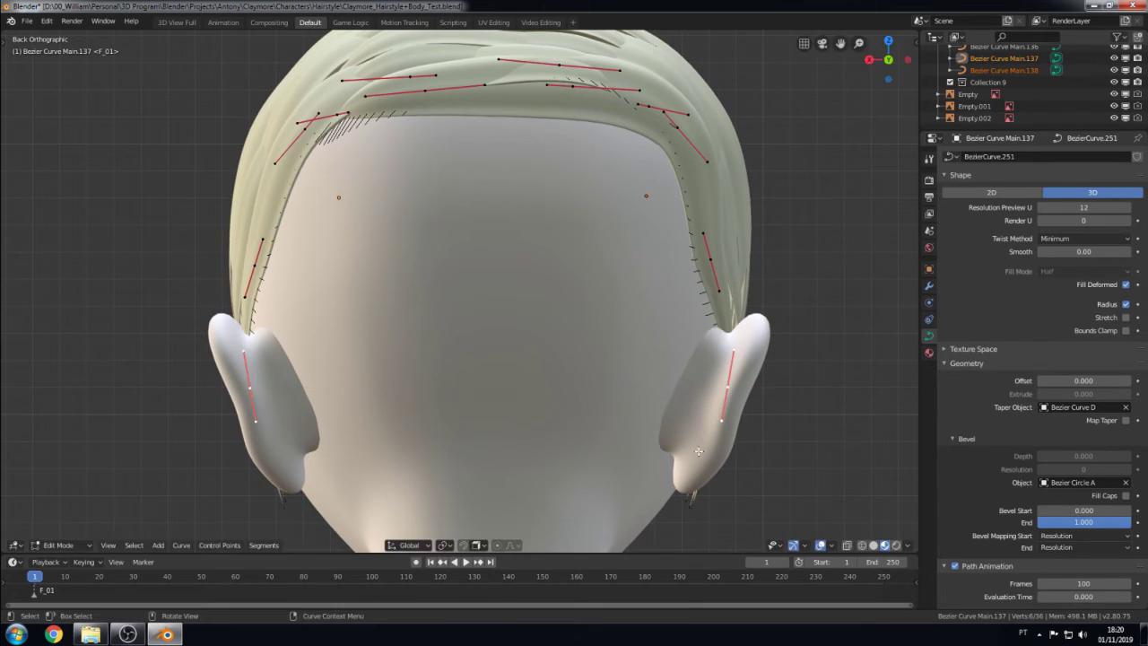
pyautogui.press('s')
pyautogui.press('x')
pyautogui.click(731, 387)
pyautogui.press('Escape')
pyautogui.press('g')
pyautogui.press('x')
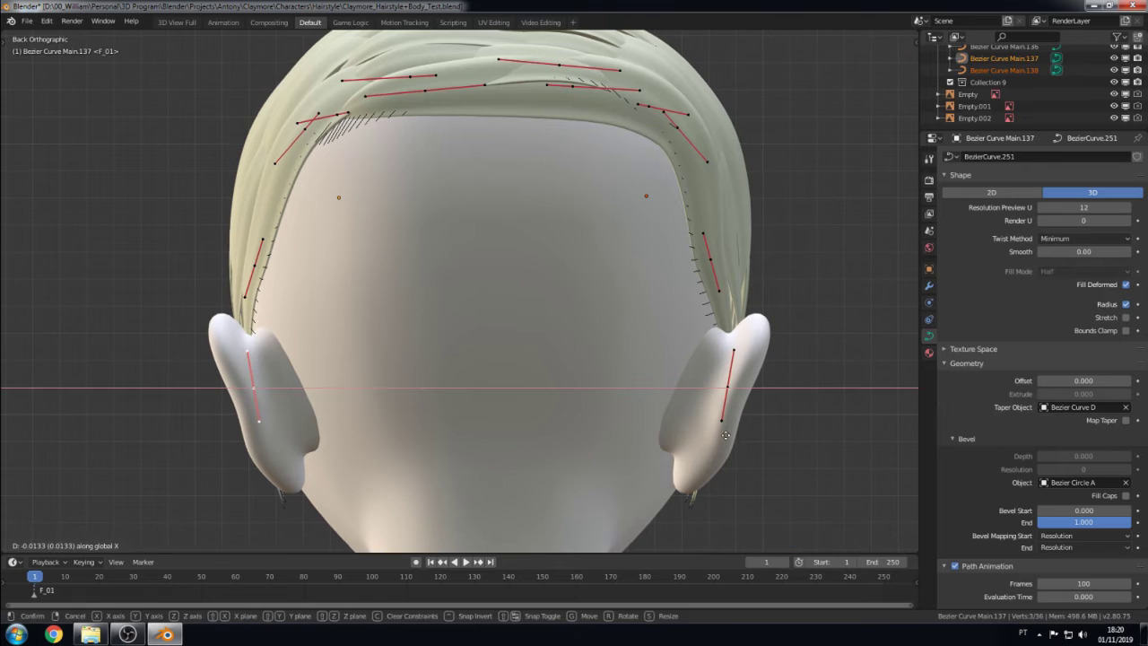
pyautogui.press('Escape')
pyautogui.click(718, 264)
# - Move the right strand's upper point so it runs along the right temple
pyautogui.press('g')
pyautogui.press('x')
pyautogui.press('Escape')
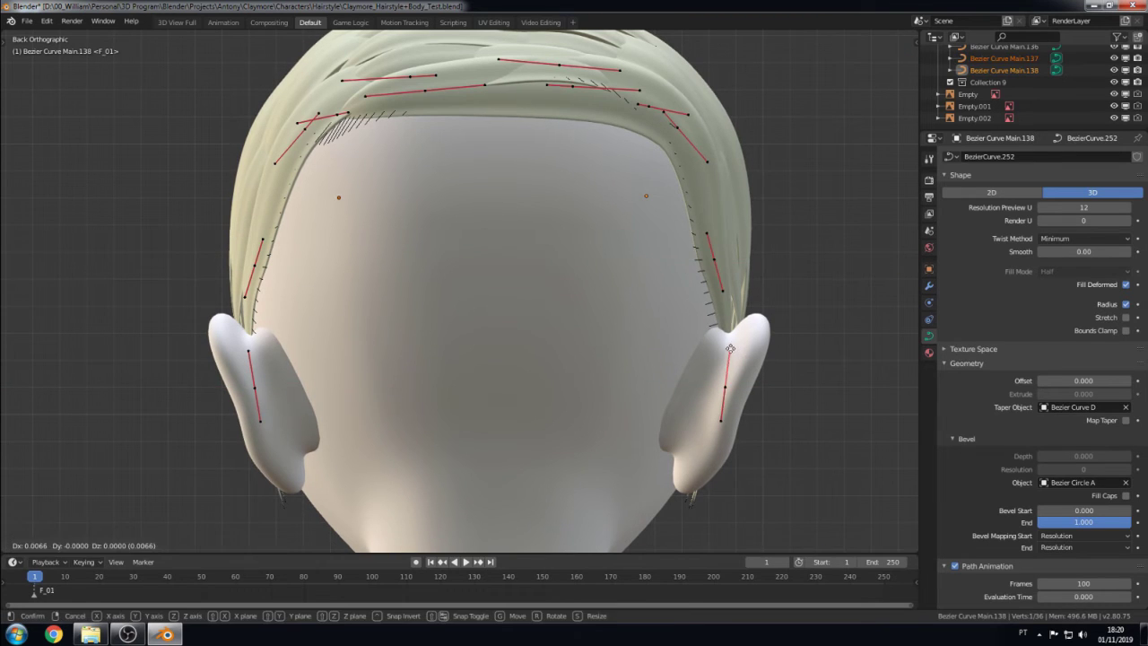
pyautogui.click(709, 161)
pyautogui.press('g')
pyautogui.click(717, 191)
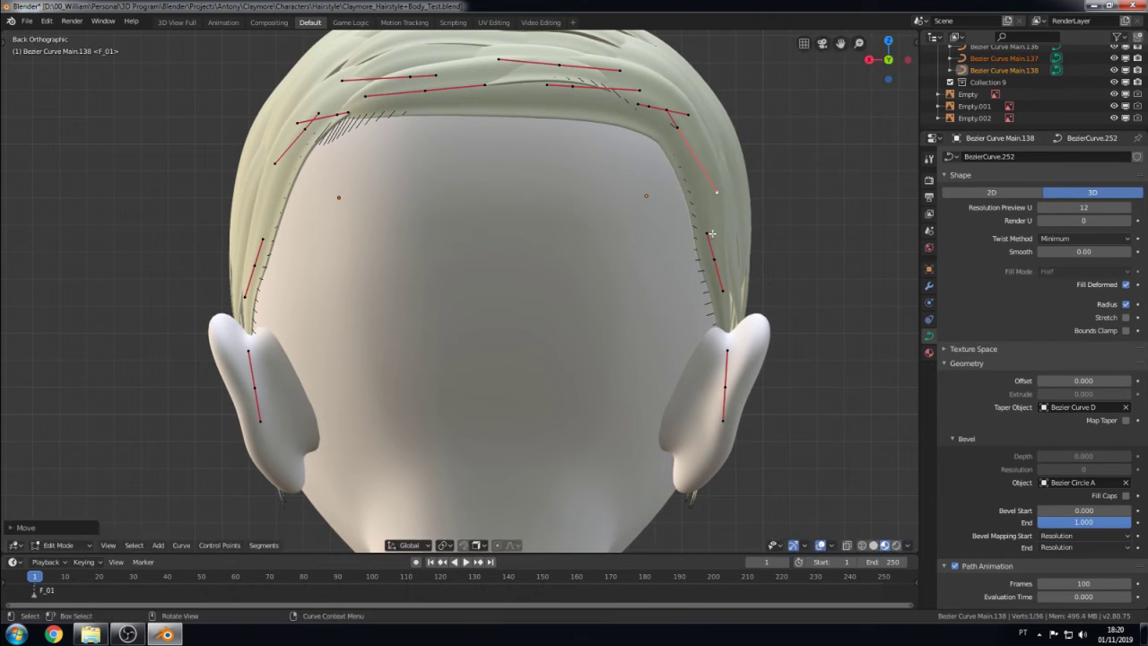
# - Reposition a point on the back strand, viewed at an angle, then select the neighbouring strand
pyautogui.scroll(-3, 725, 299)
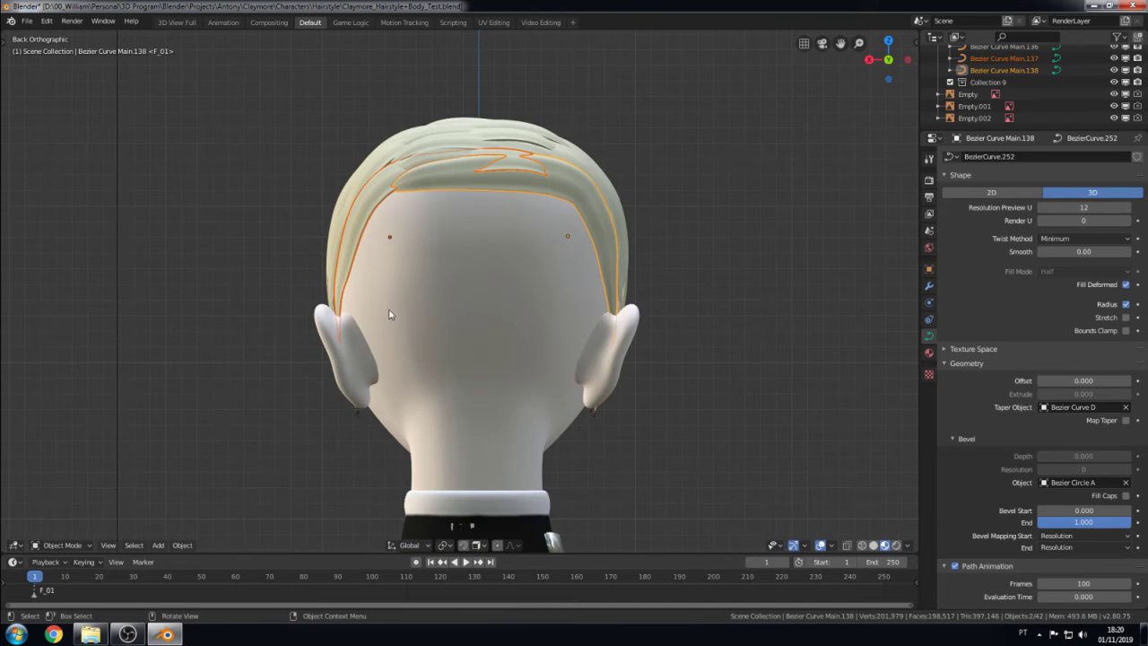
pyautogui.moveTo(463, 315)
pyautogui.mouseDown(button='middle')
pyautogui.moveTo(399, 245)
pyautogui.moveTo(426, 279)
pyautogui.mouseUp(button='middle')
pyautogui.click(399, 245)
pyautogui.press('g')
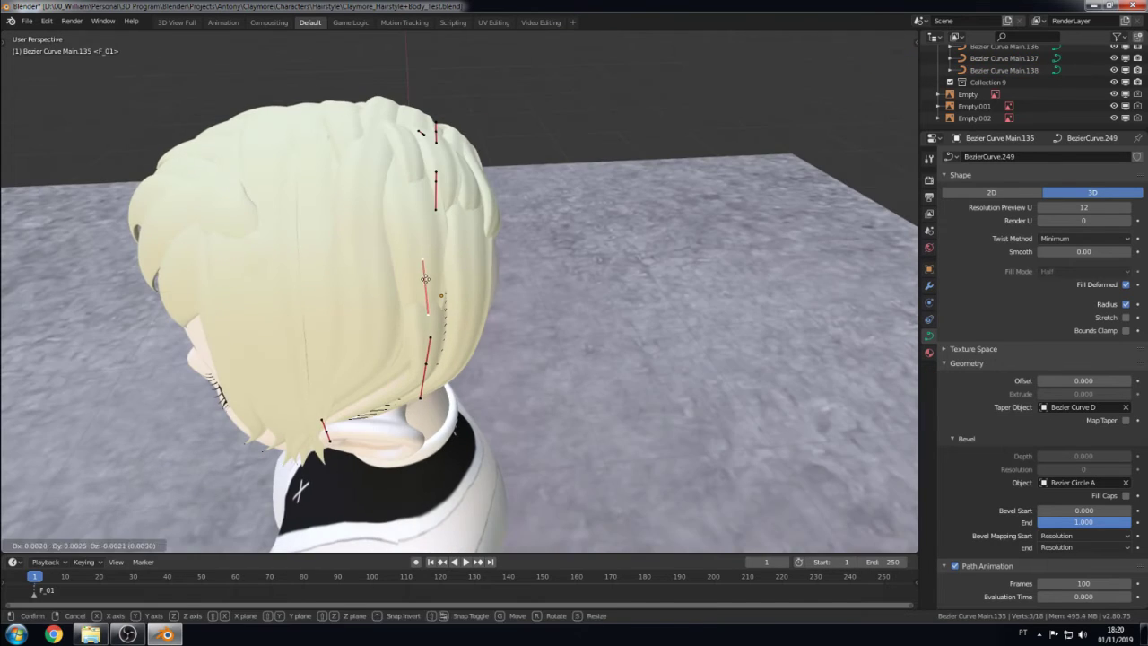
pyautogui.click(432, 287)
pyautogui.press('Tab')
pyautogui.click(427, 238)
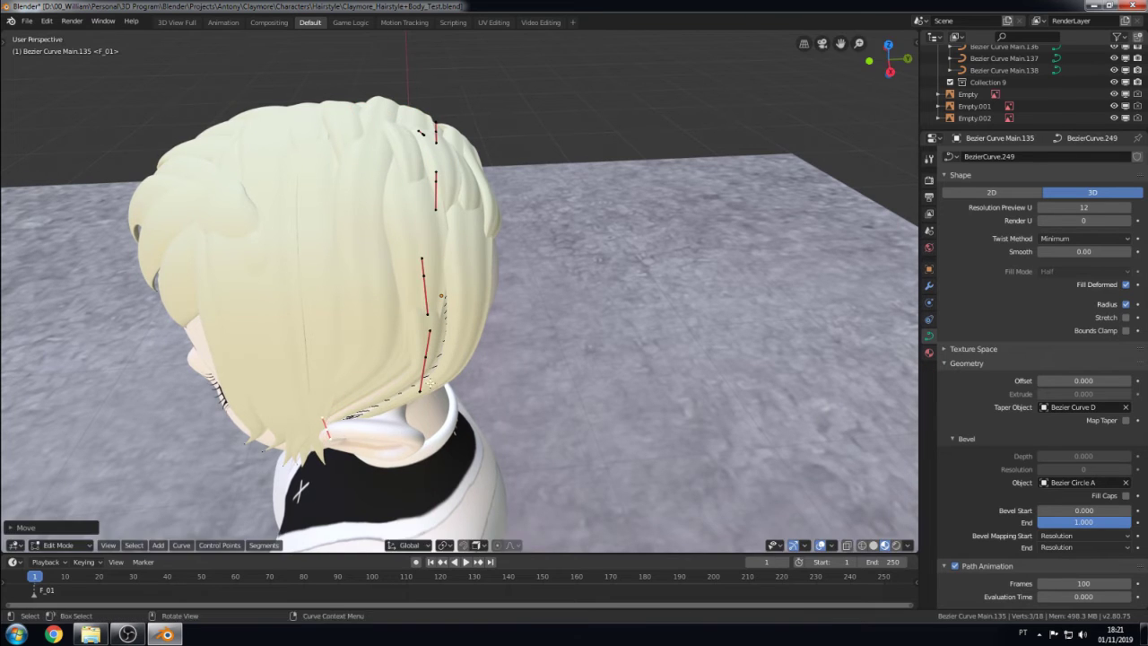
# - Adjust the side strand from the right view, then check the ears from the back
pyautogui.moveTo(426, 366); pyautogui.dragTo(399, 306, button='middle')
pyautogui.press('Tab')
pyautogui.press('KP_3')
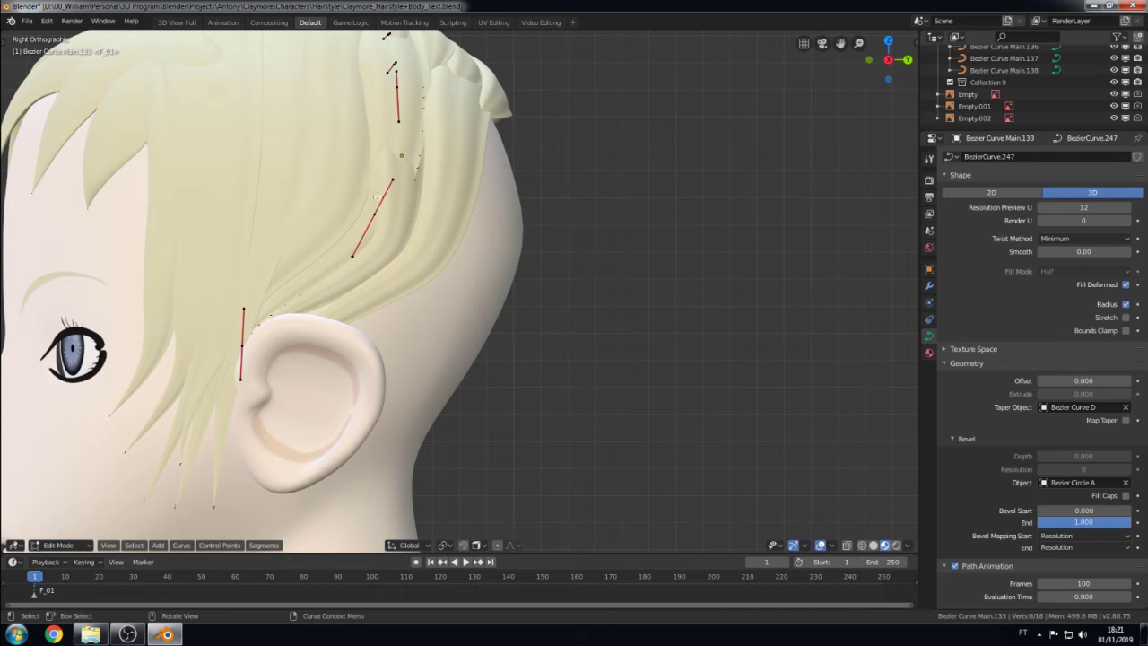
pyautogui.click(391, 280)
pyautogui.moveTo(391, 280); pyautogui.dragTo(408, 307, button='middle')
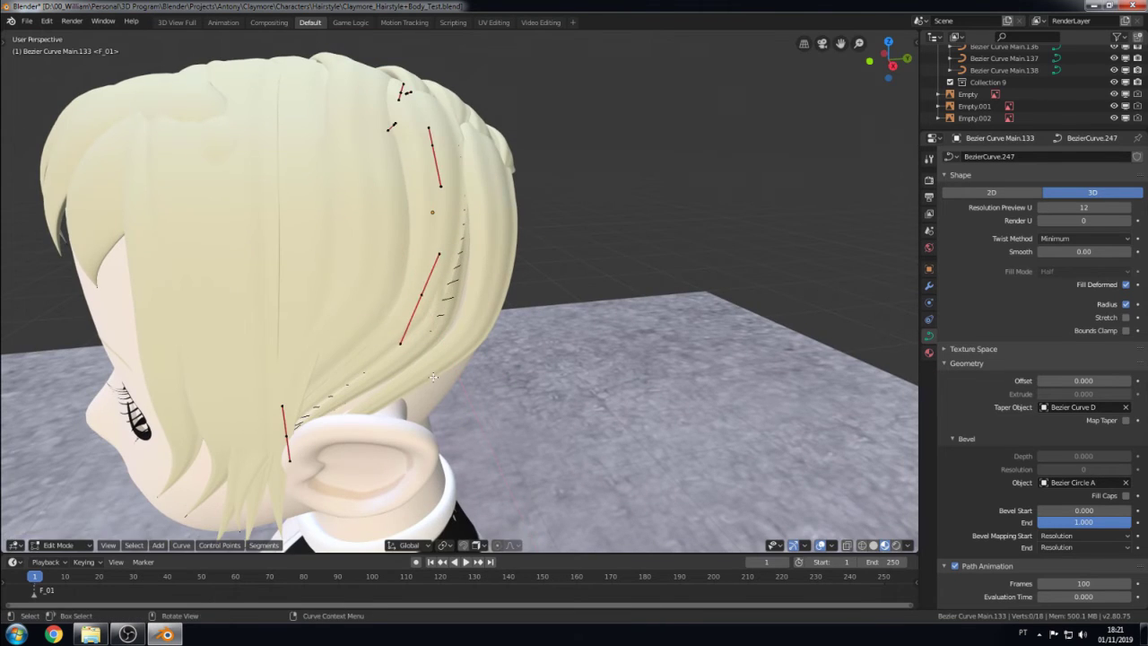
pyautogui.press('Tab')
pyautogui.press('ctrl+KP_1')
pyautogui.press('KP_1')
pyautogui.press('ctrl+KP_1')
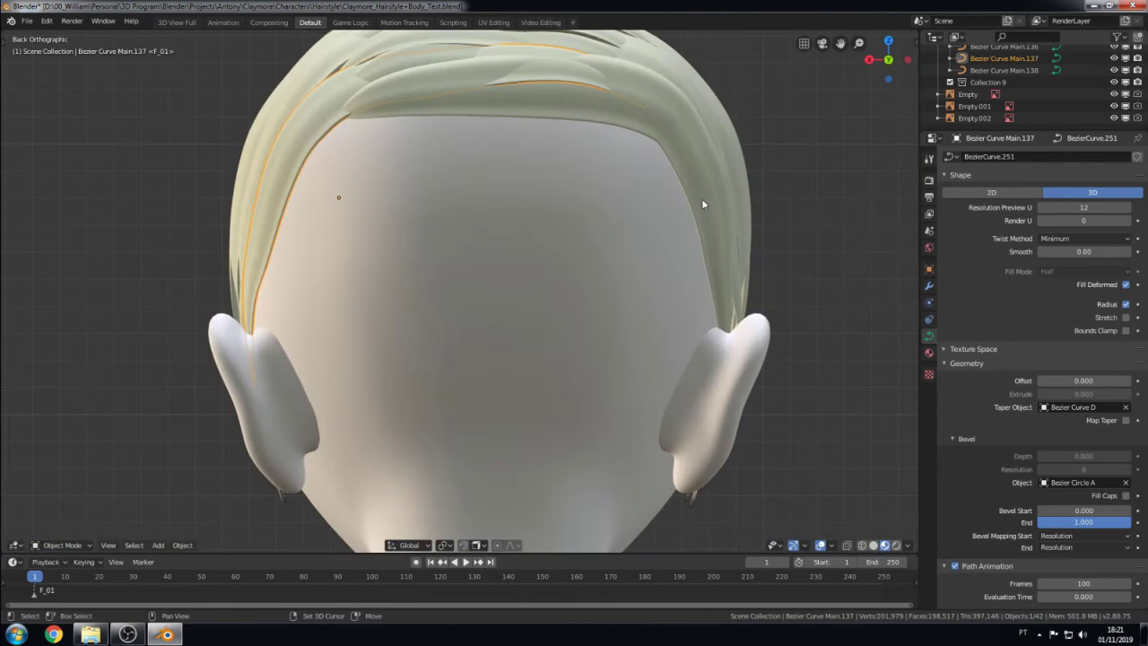
# - Shift the right ear strand points along X to sit snugly behind the ear
pyautogui.press('Tab')
pyautogui.press('g')
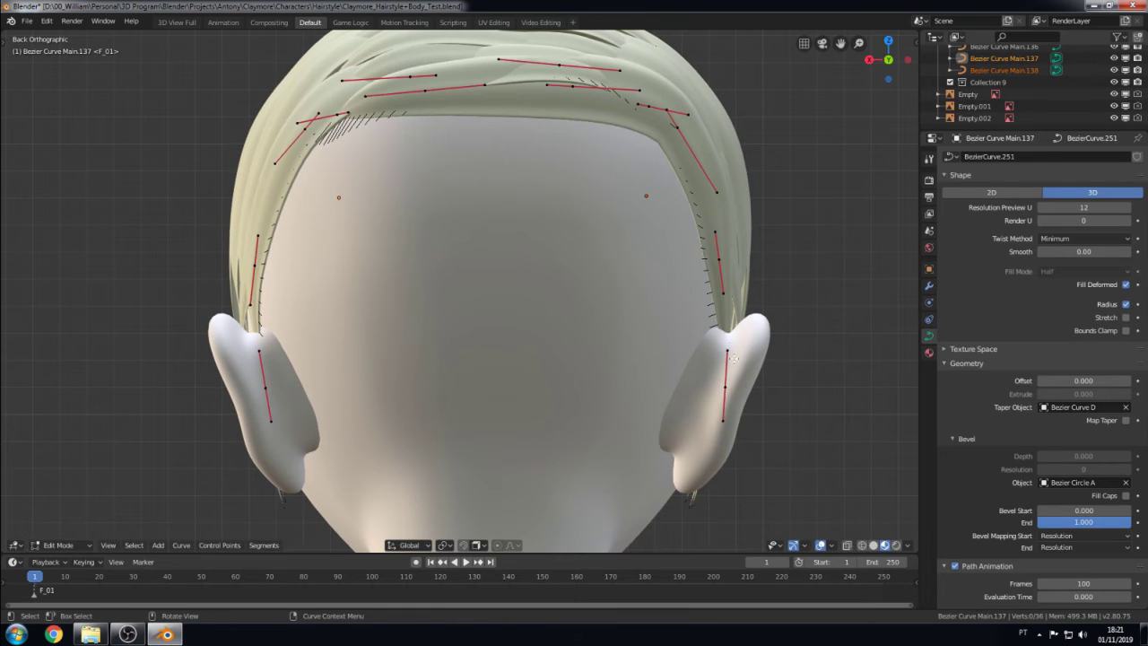
pyautogui.press('g')
pyautogui.press('x')
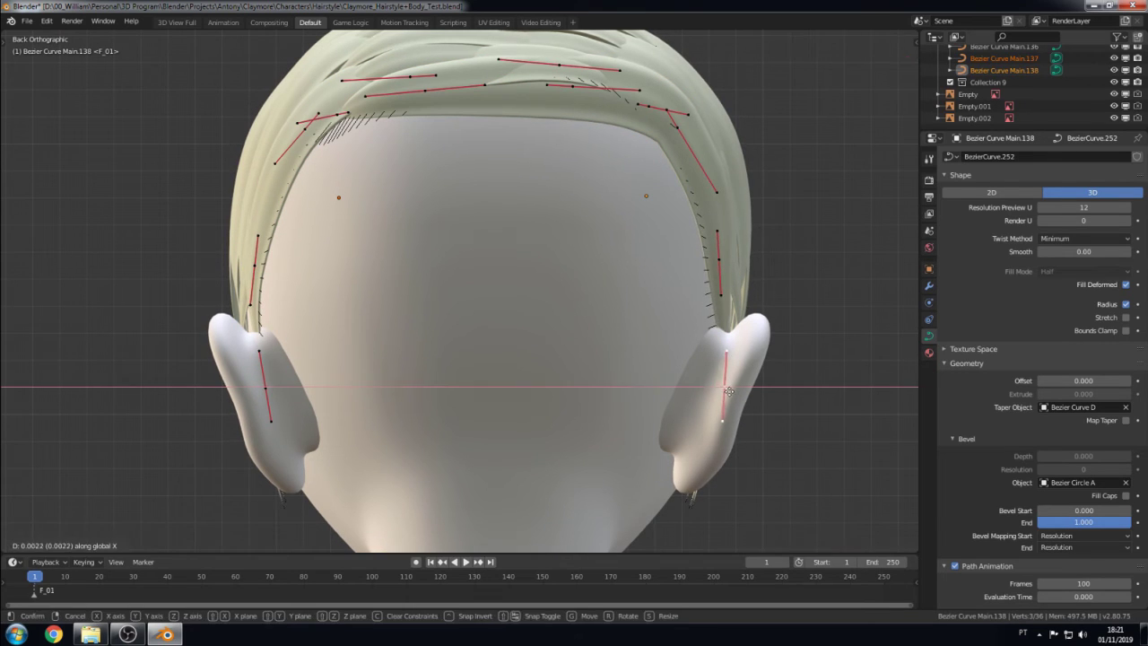
pyautogui.click(719, 261)
pyautogui.scroll(-5, 717, 259)
pyautogui.press('Tab')
pyautogui.moveTo(718, 260)
pyautogui.mouseDown(button='middle')
pyautogui.moveTo(610, 375)
pyautogui.moveTo(433, 243)
pyautogui.mouseUp(button='middle')
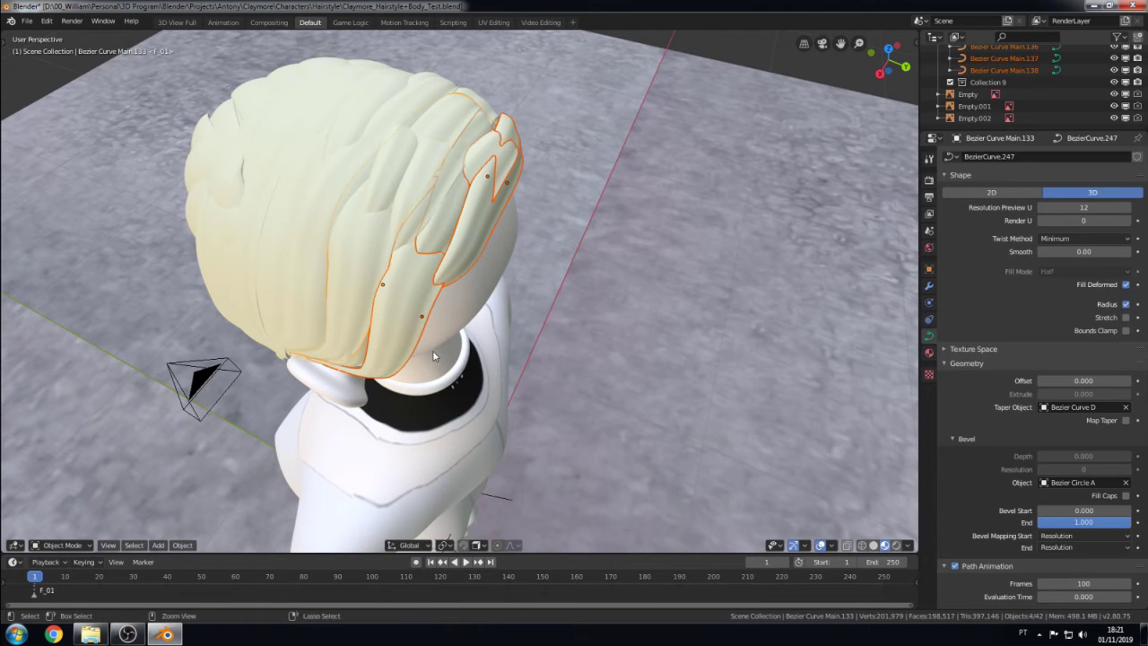
pyautogui.press('KP_1')
# - Duplicate the back hair strands in place as a second layer, viewed from the right
pyautogui.press('ctrl+KP_1')
pyautogui.press('KP_3')
pyautogui.hotkey('shift', 'd')
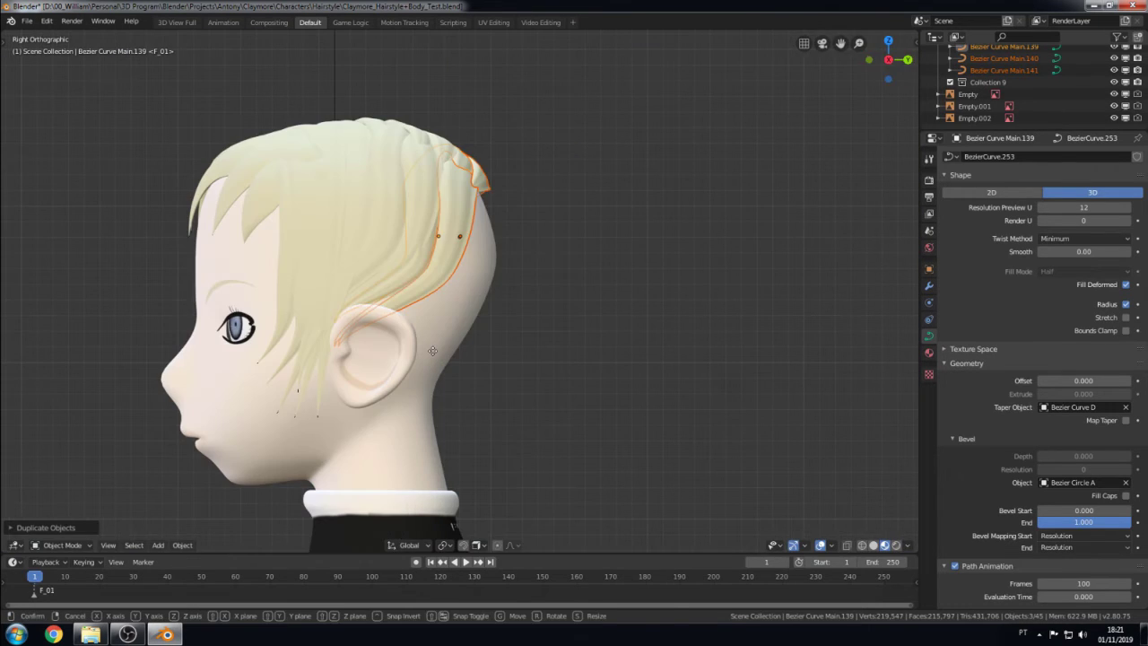
pyautogui.click(432, 350)
pyautogui.press('Tab')
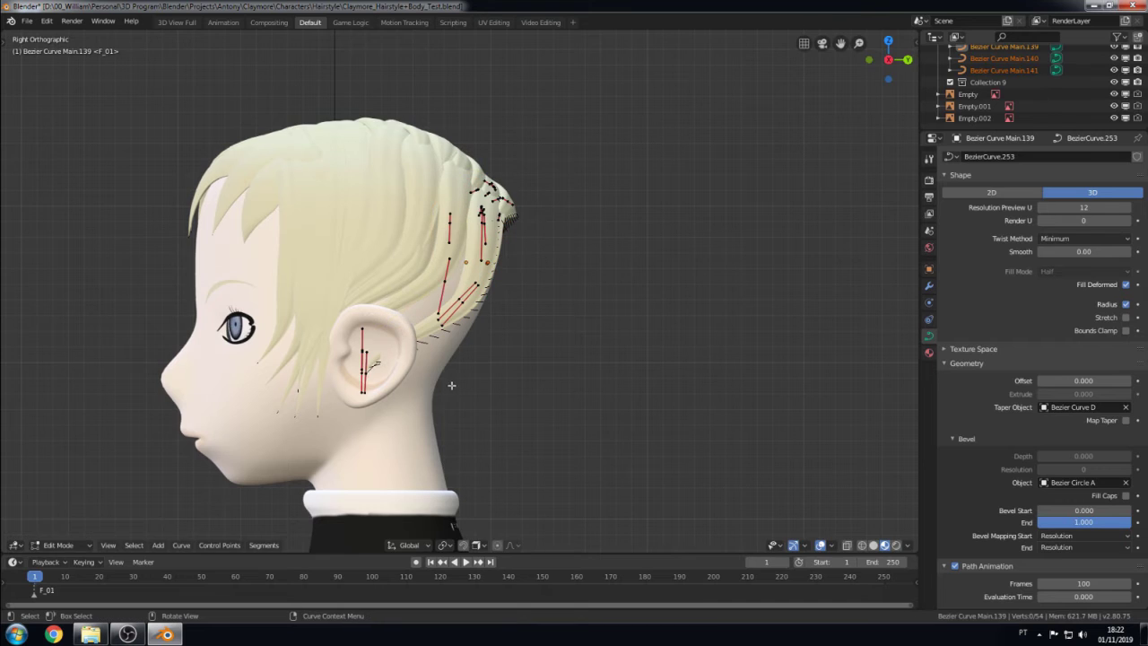
pyautogui.moveTo(452, 385); pyautogui.dragTo(428, 405, button='middle')
pyautogui.press('Tab')
pyautogui.press('KP_3')
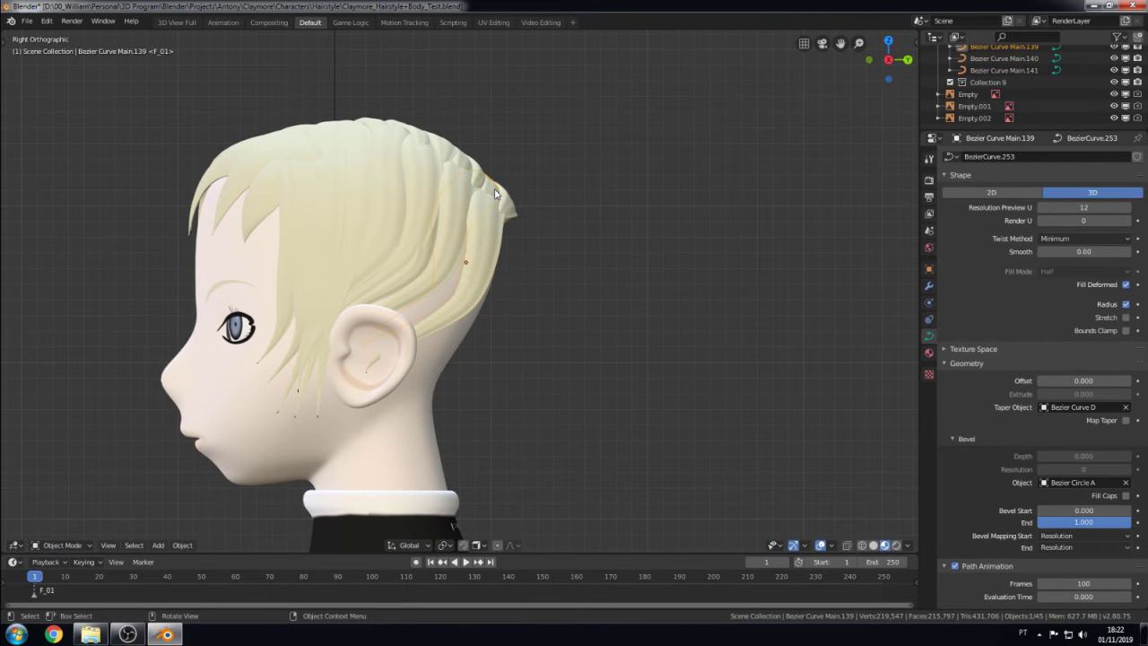
# - Shift the duplicate strands along Y, rotate them, and narrow them along X
pyautogui.press('g')
pyautogui.press('y')
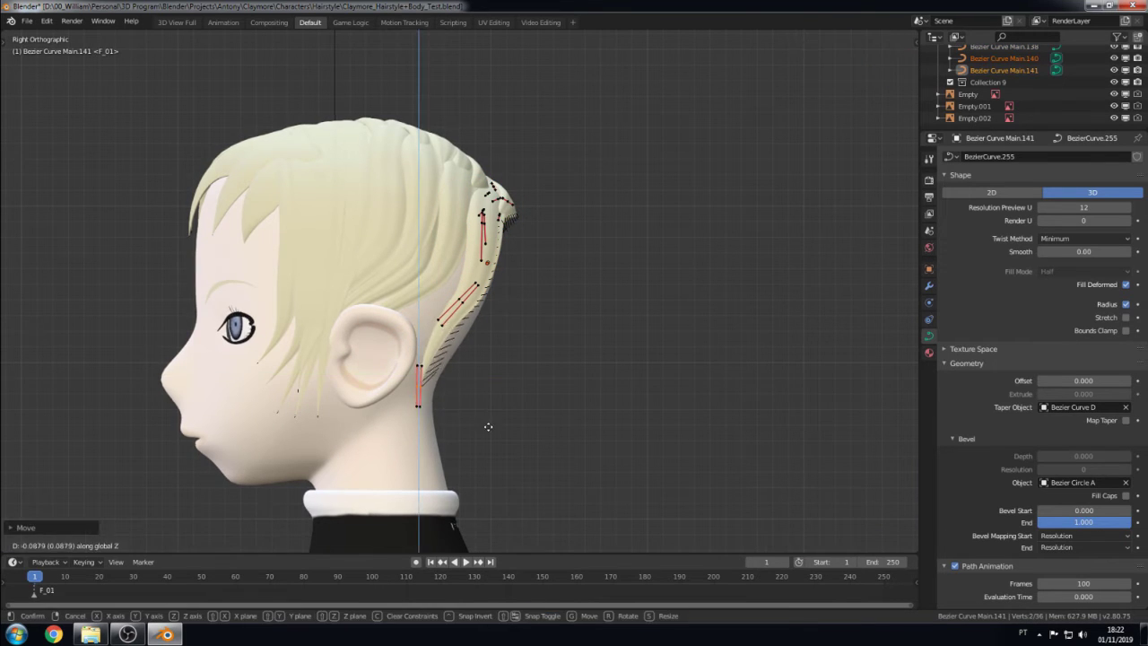
pyautogui.click(488, 427)
pyautogui.click(482, 349)
pyautogui.press('r')
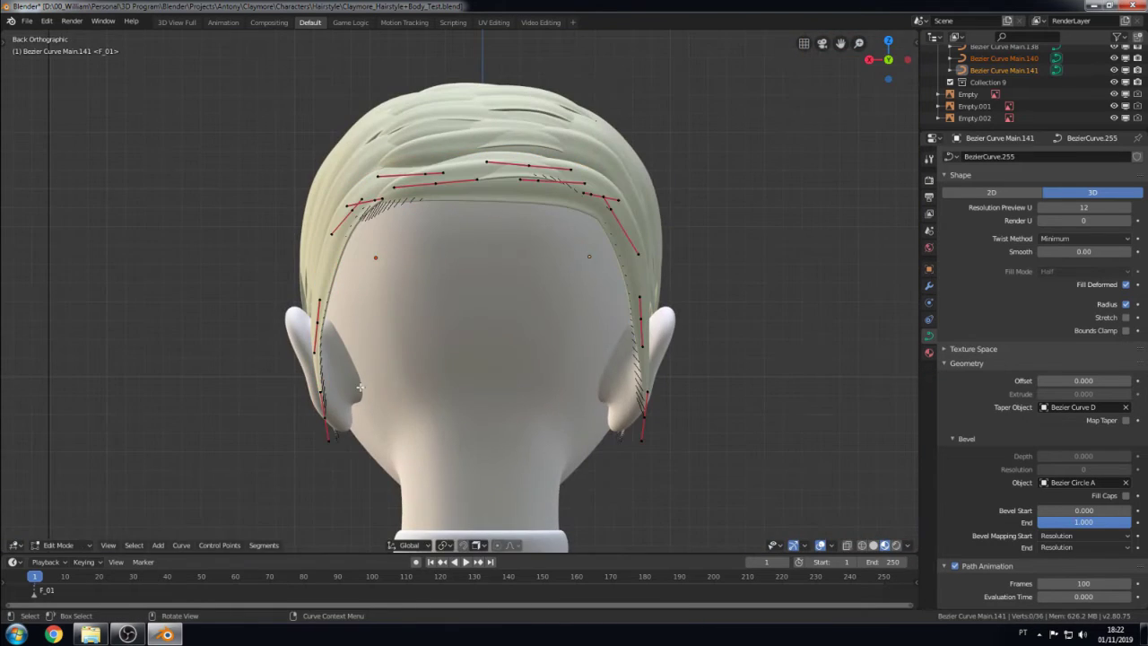
pyautogui.press('x')
pyautogui.click(341, 420)
pyautogui.press('s')
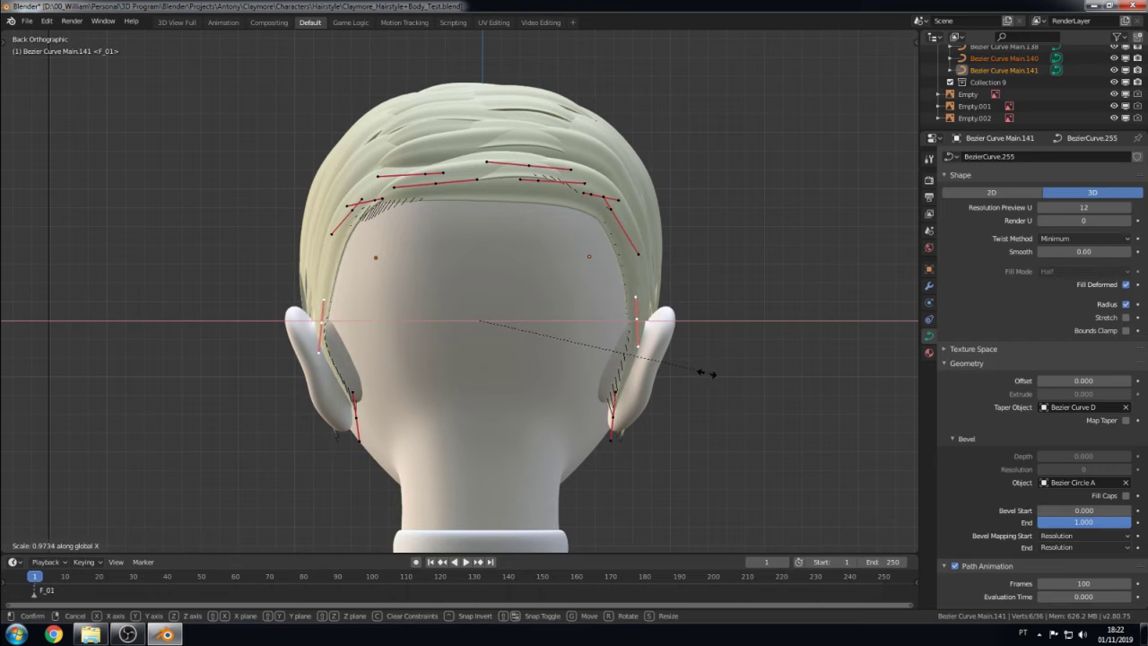
pyautogui.click(353, 261)
# - Rotate the lower strand points so the new layer hangs lower behind the ears
pyautogui.press('Tab')
pyautogui.moveTo(707, 320); pyautogui.dragTo(577, 341, button='middle')
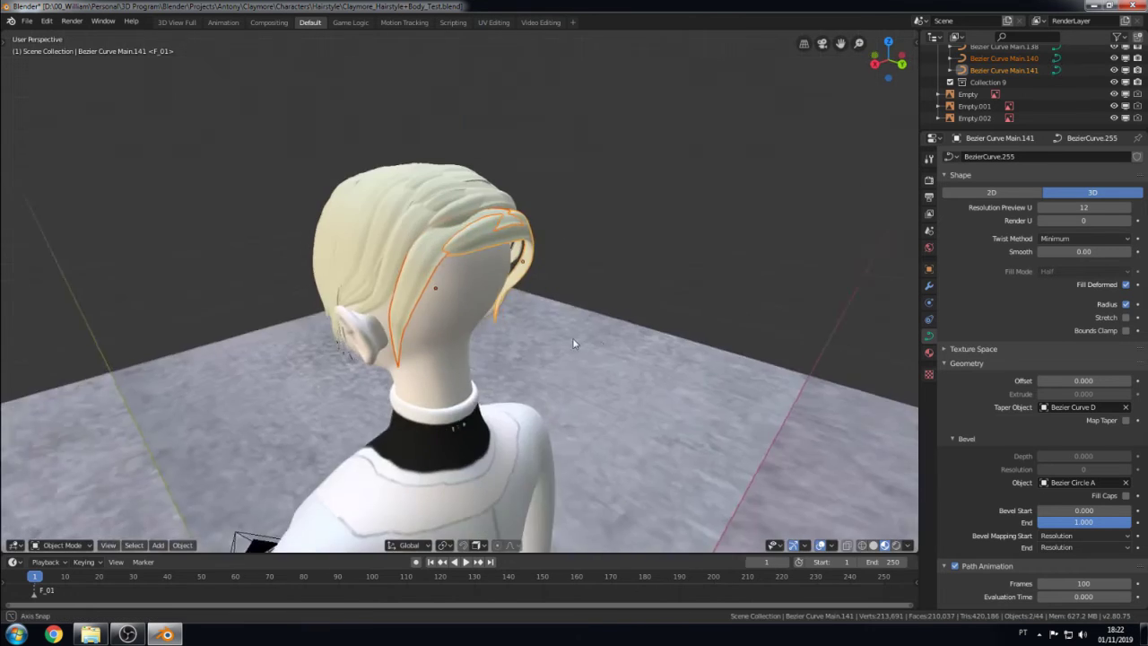
pyautogui.press('KP_3')
pyautogui.scroll(3, 620, 321)
pyautogui.press('Tab')
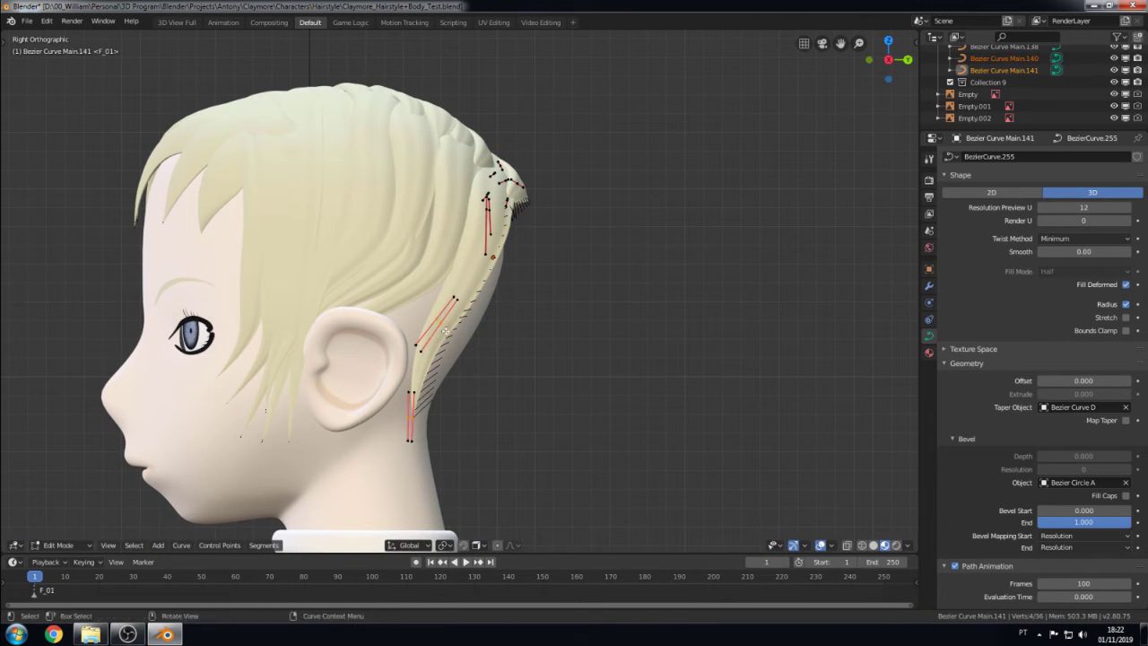
pyautogui.press('r')
pyautogui.click(536, 376)
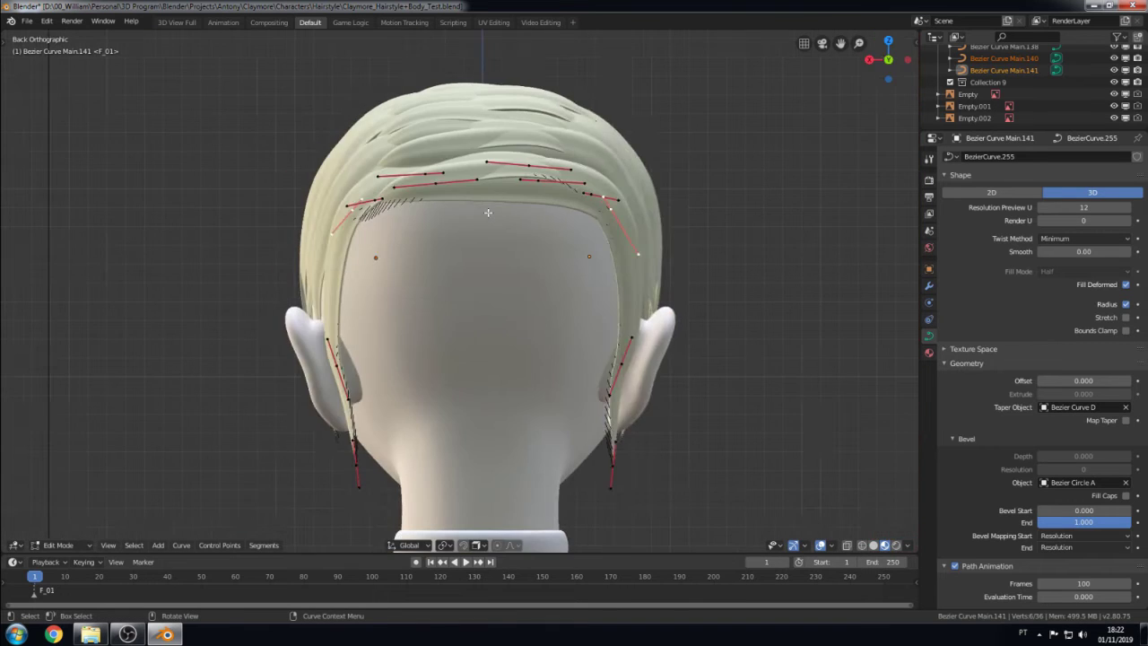
# - Move the upper strand points along Z and narrow the new strands along X from behind
pyautogui.press('g')
pyautogui.press('z')
pyautogui.click(476, 232)
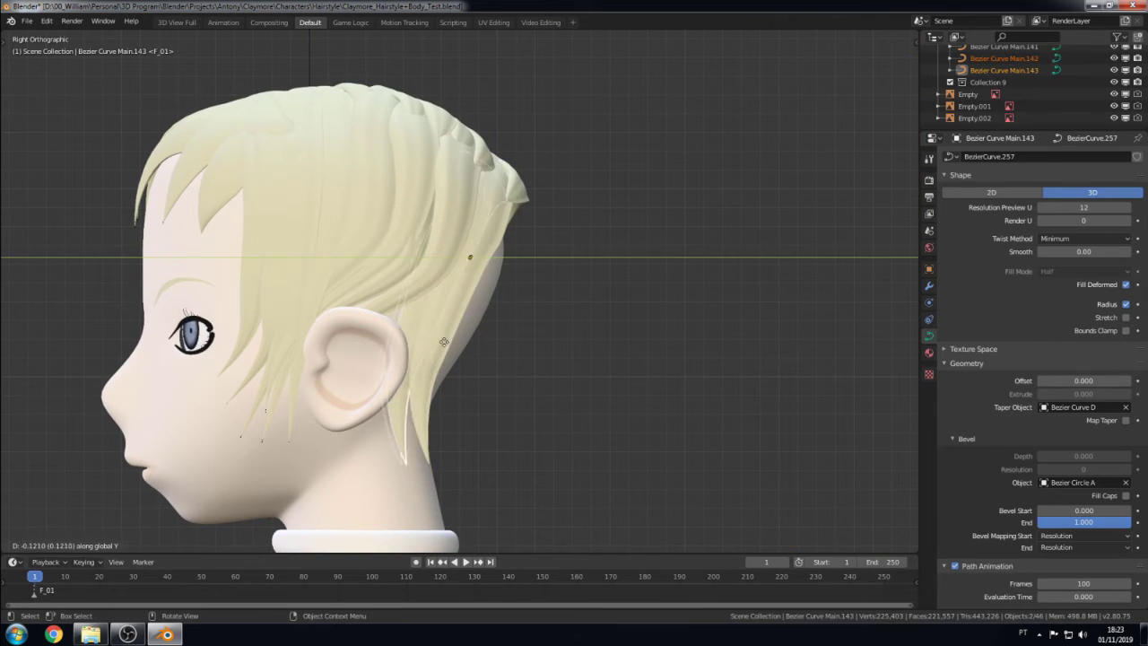
pyautogui.press('Tab')
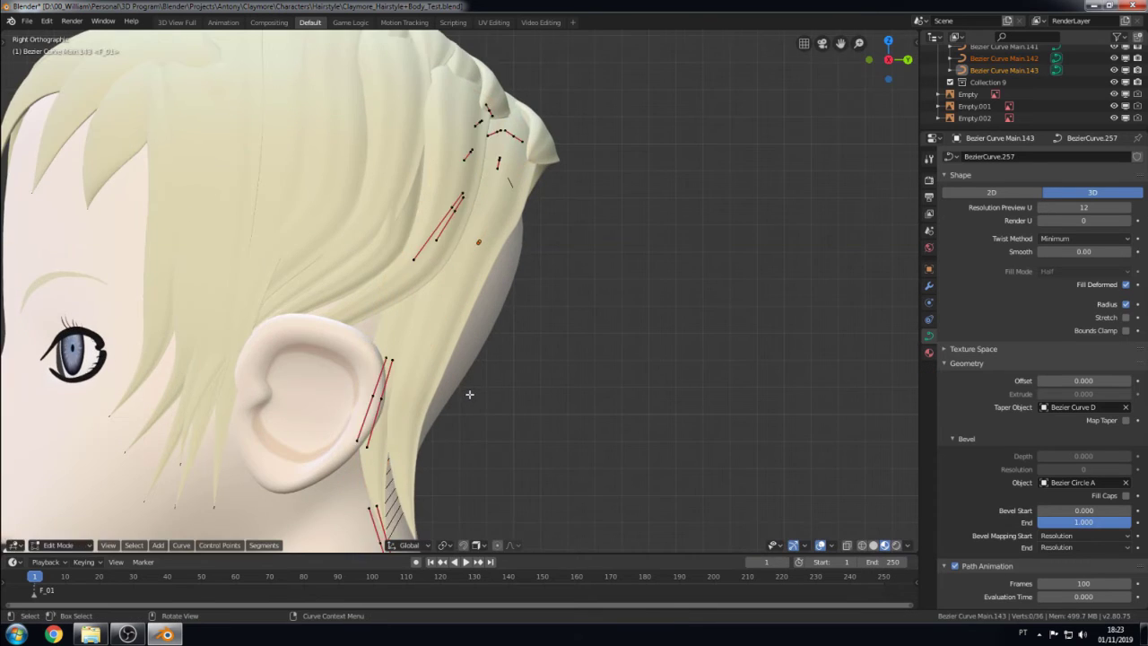
pyautogui.press('ctrl+KP_1')
pyautogui.press('s')
pyautogui.press('x')
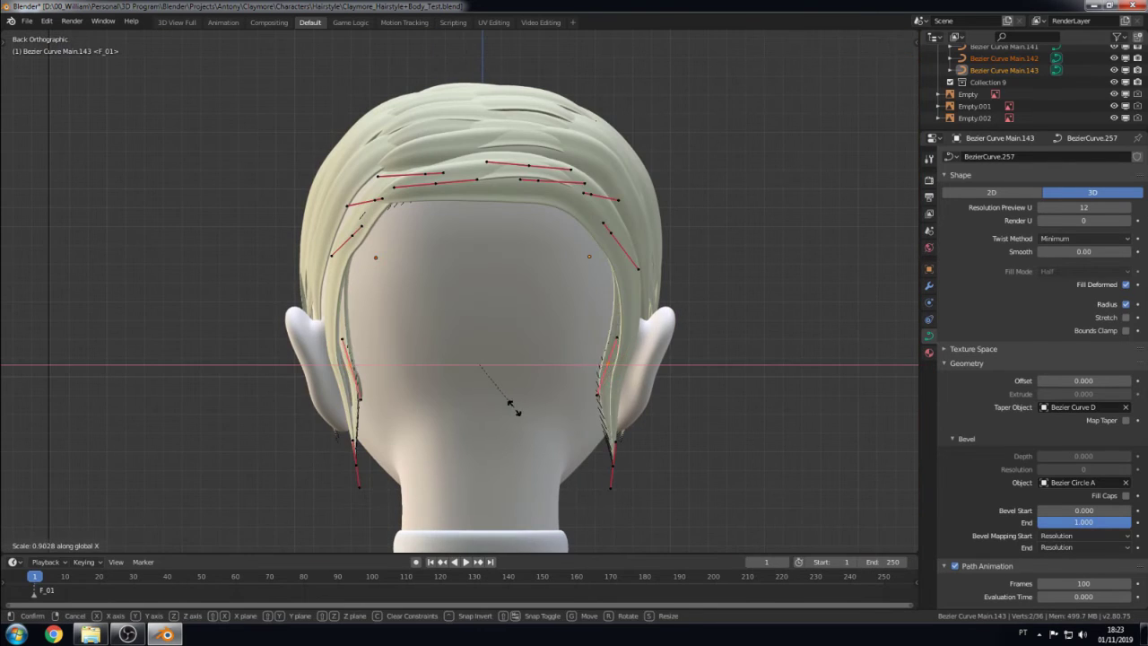
pyautogui.click(508, 408)
# - Reposition the left strand tips and shift the Main.142 control points sideways along X
pyautogui.click(365, 461)
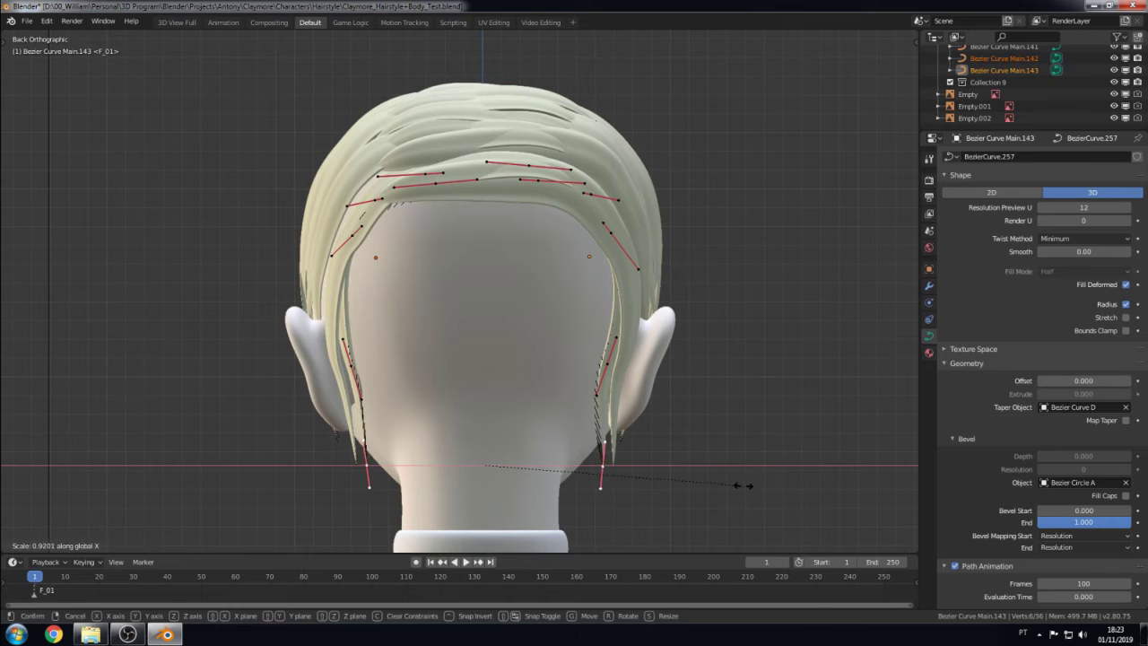
pyautogui.click(743, 482)
pyautogui.click(513, 438)
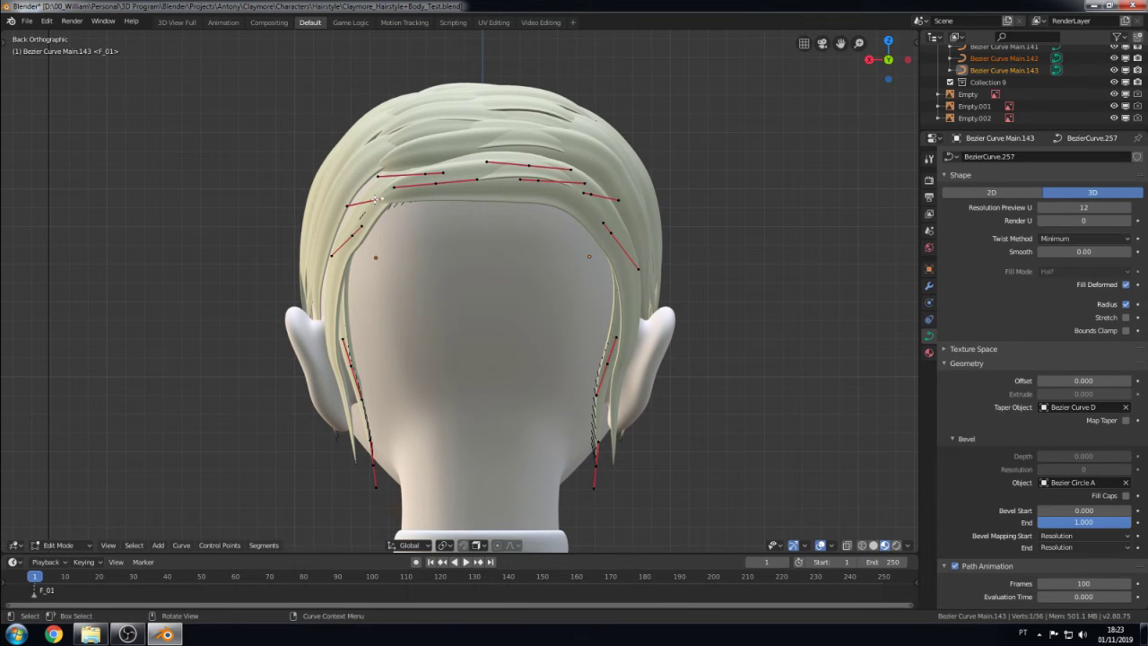
pyautogui.click(377, 200)
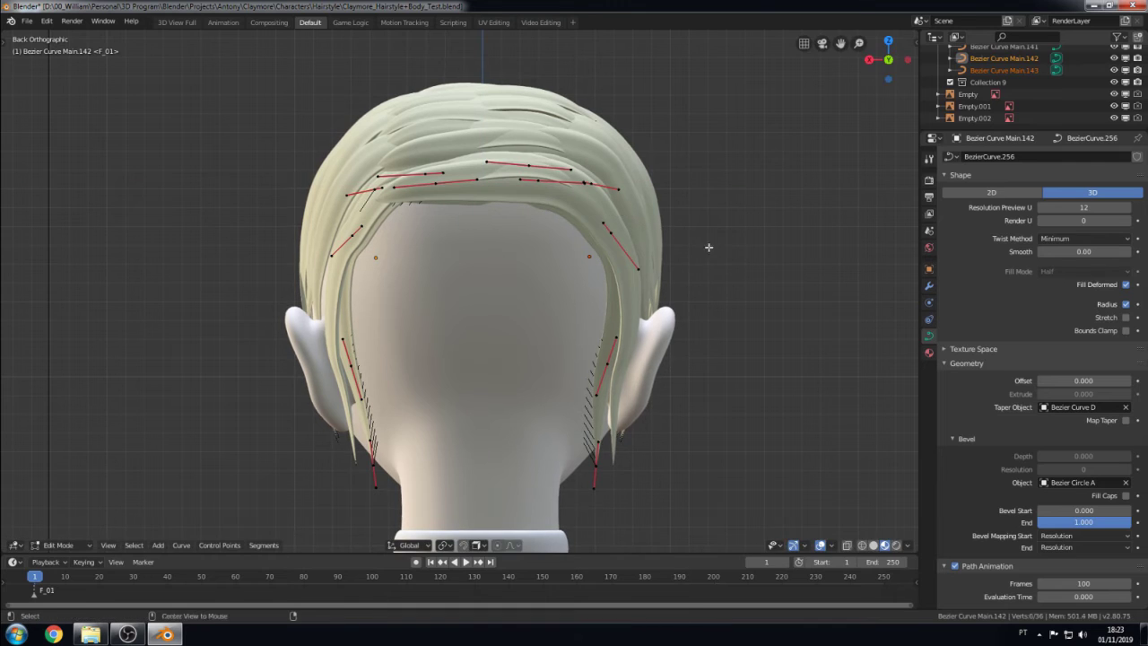
pyautogui.press('g')
pyautogui.press('x')
pyautogui.click(812, 305)
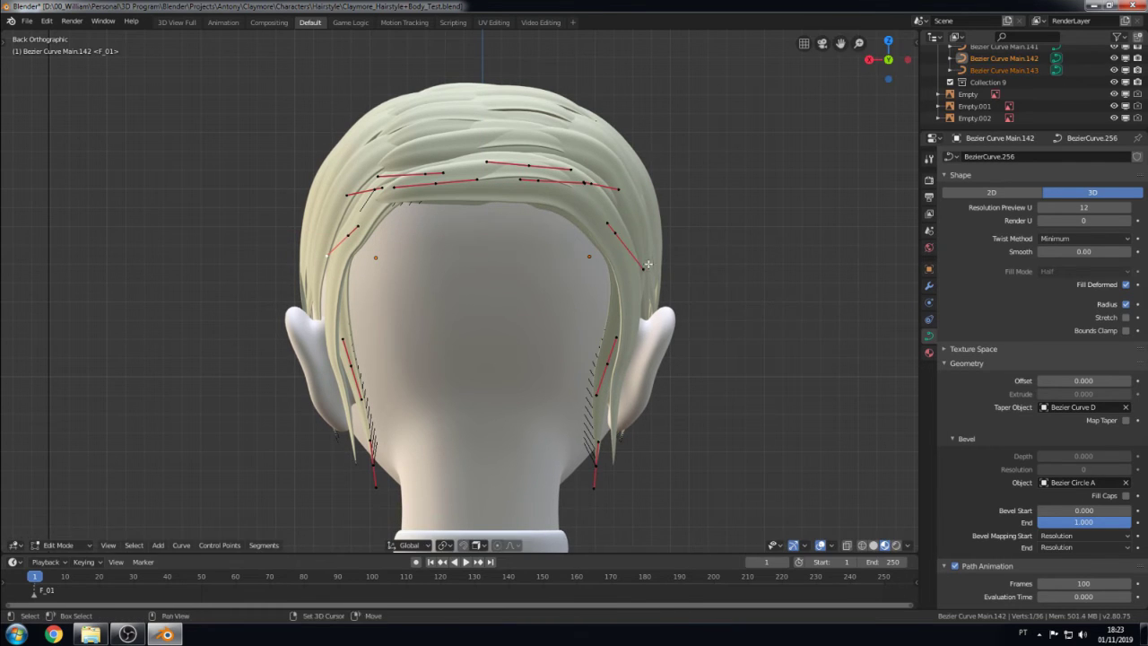
# - Shift another back strand's points vertically along Z
pyautogui.click(639, 269)
pyautogui.press('g')
pyautogui.press('z')
pyautogui.click(643, 285)
# - Narrow back strands Main.140 and Main.141 along X
pyautogui.press('Tab')
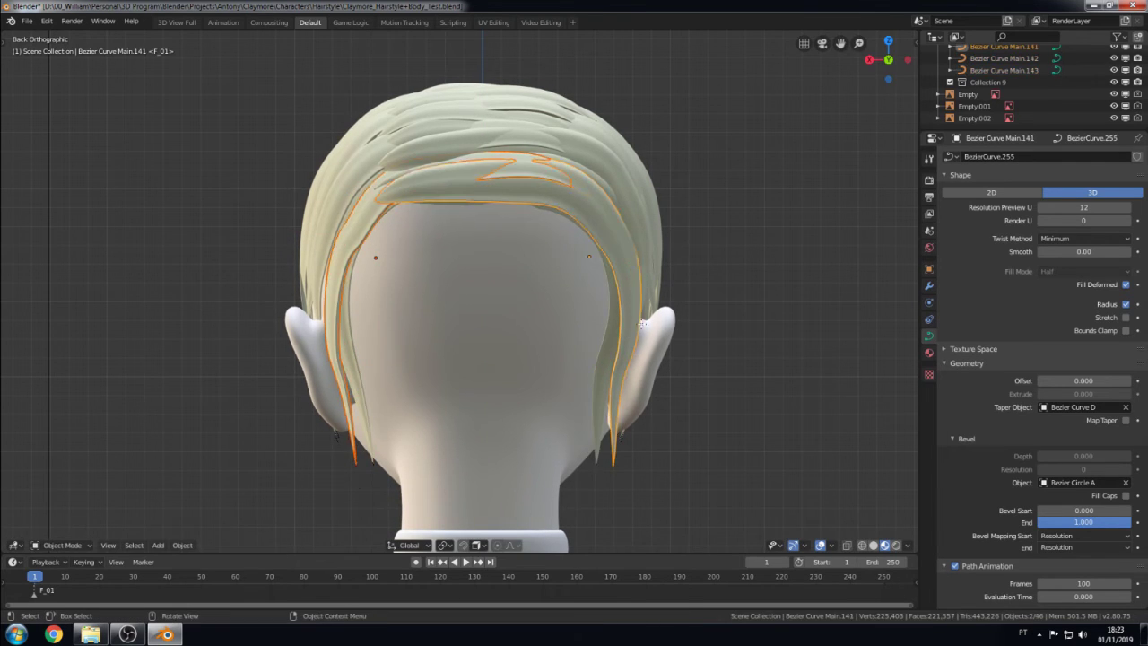
pyautogui.keyDown('shift'); pyautogui.click(622, 362); pyautogui.keyUp('shift')
pyautogui.press('Tab')
pyautogui.press('s')
pyautogui.press('x')
pyautogui.click(769, 256)
pyautogui.click(625, 350)
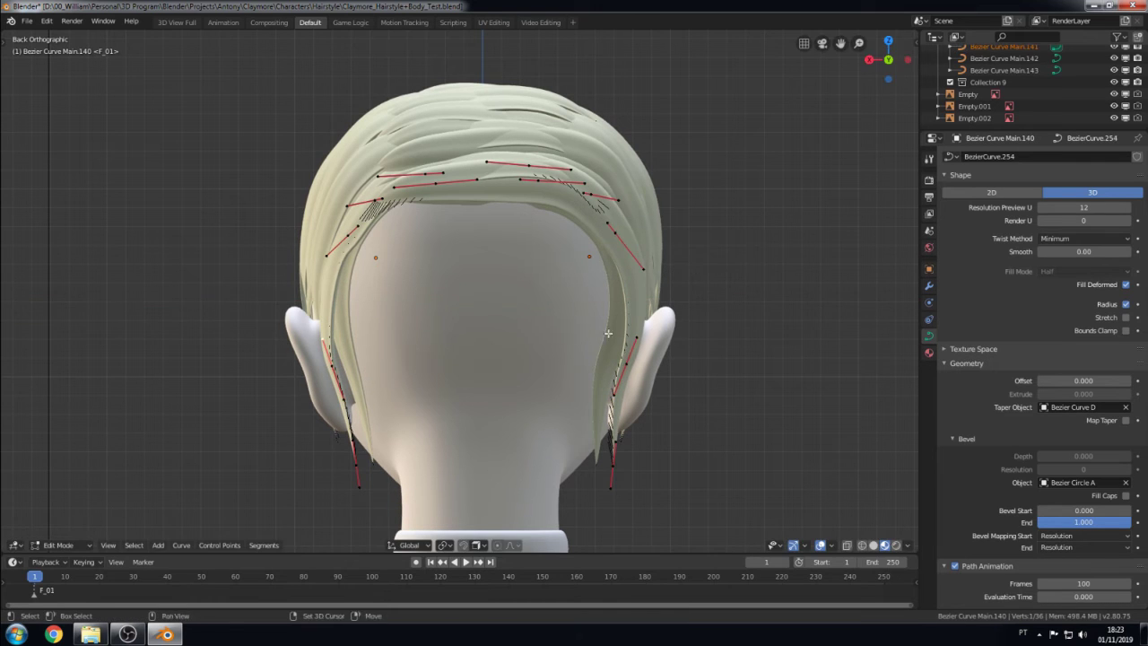
pyautogui.press('s')
pyautogui.press('x')
pyautogui.click(722, 352)
# - Narrow the strand points further with two more X scalings
pyautogui.press('s')
pyautogui.press('x')
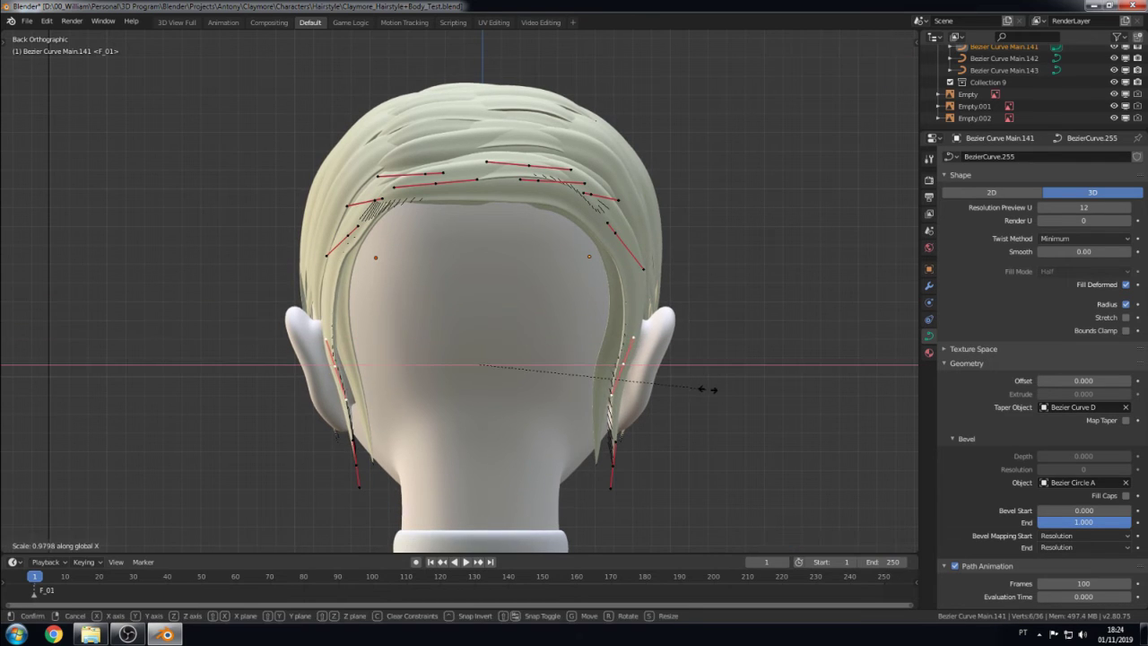
pyautogui.click(705, 389)
pyautogui.press('s')
pyautogui.press('x')
pyautogui.click(696, 369)
# - Pull the back strands' upper points closer together along X
pyautogui.click(622, 362)
pyautogui.press('s')
pyautogui.press('x')
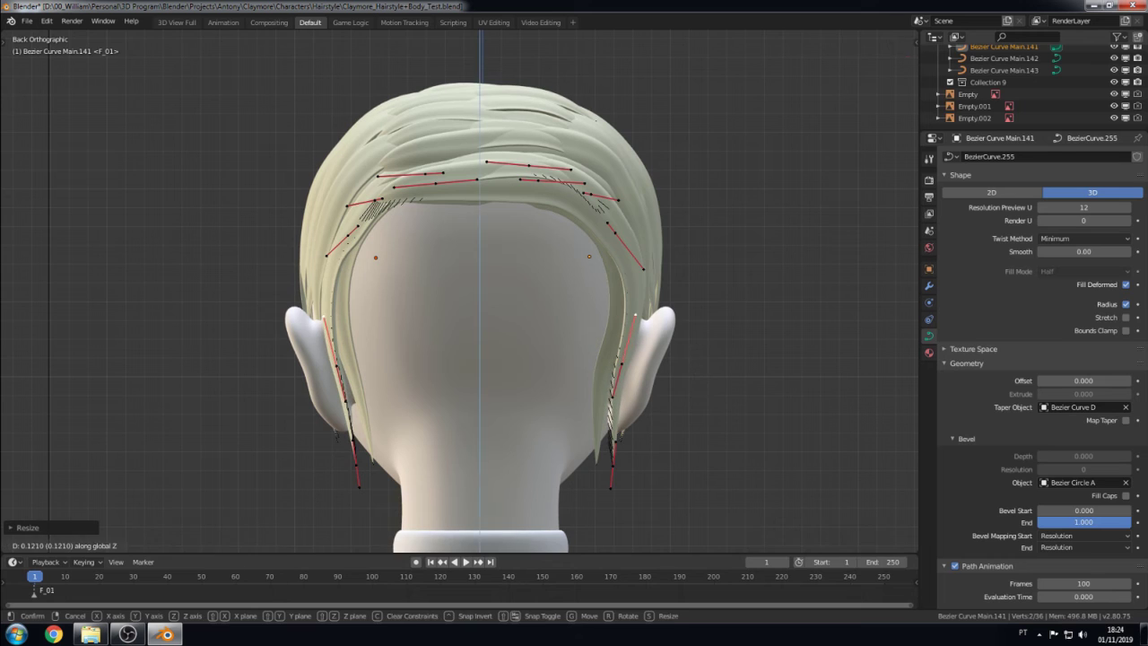
pyautogui.click(544, 257)
pyautogui.press('s')
pyautogui.press('x')
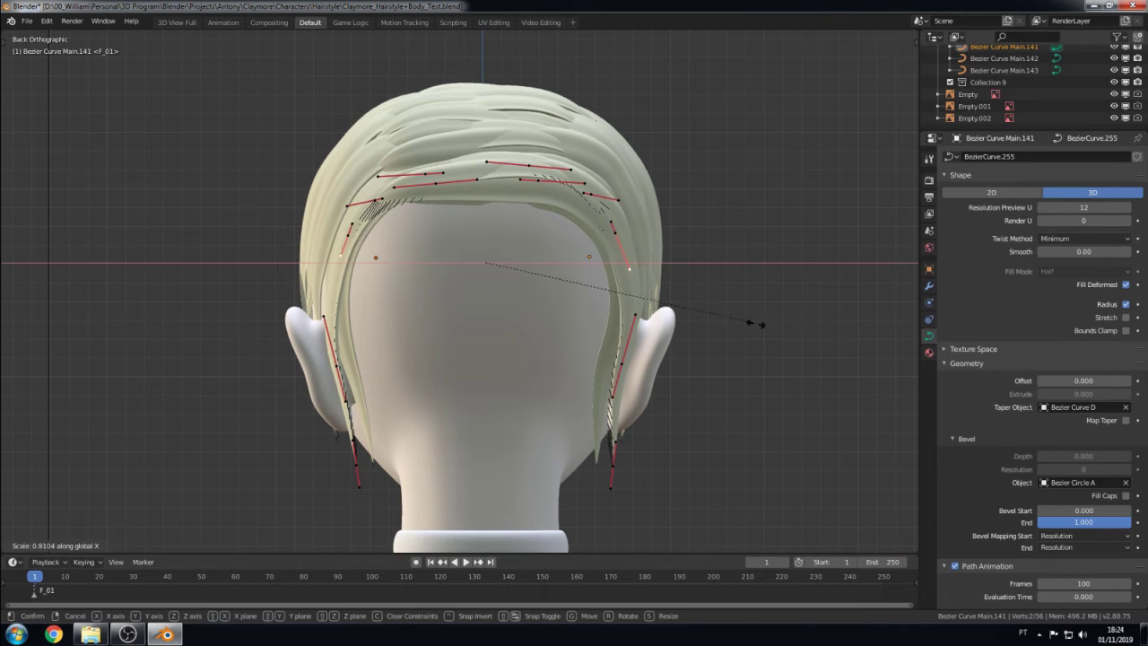
pyautogui.click(745, 342)
pyautogui.press('s')
pyautogui.press('x')
pyautogui.click(723, 261)
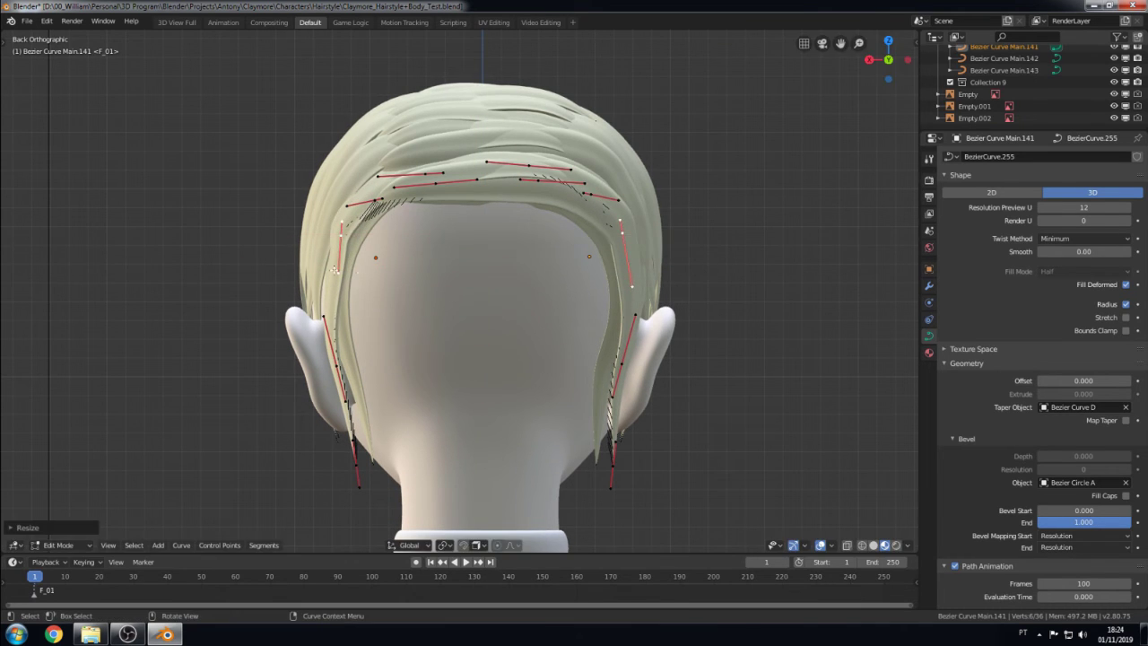
pyautogui.press('Tab')
# - From the side view, move the strand's upper points and tuck it closer to the head along Y
pyautogui.moveTo(432, 227); pyautogui.dragTo(527, 310, button='middle')
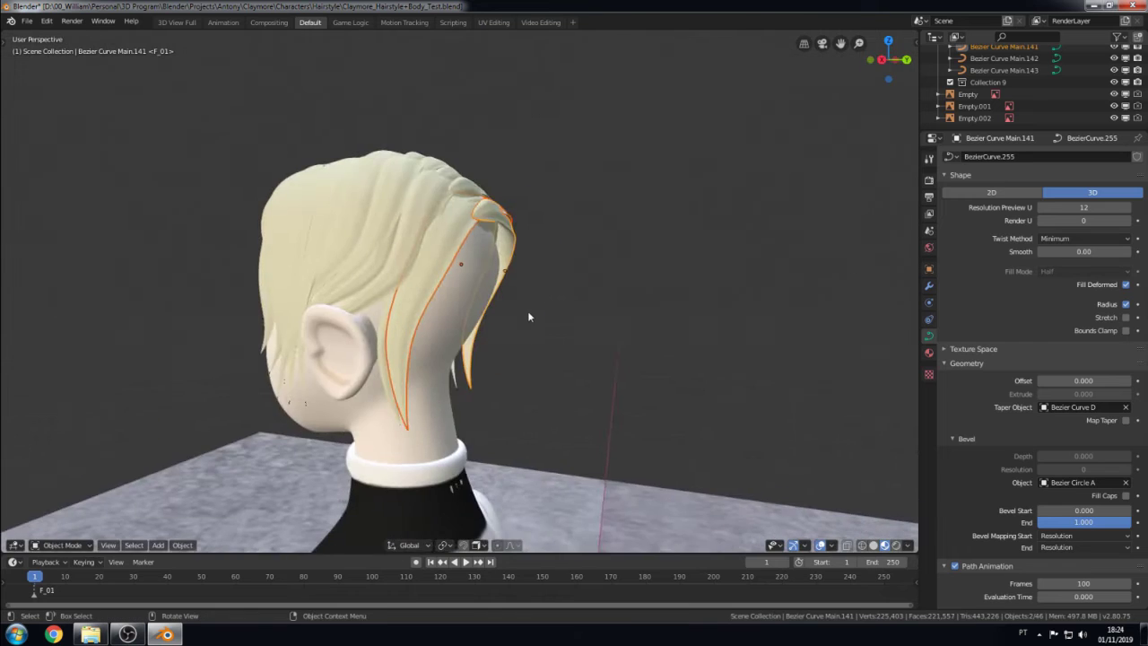
pyautogui.press('KP_3')
pyautogui.press('Tab')
pyautogui.scroll(4, 527, 317)
pyautogui.moveTo(436, 158); pyautogui.dragTo(526, 248)
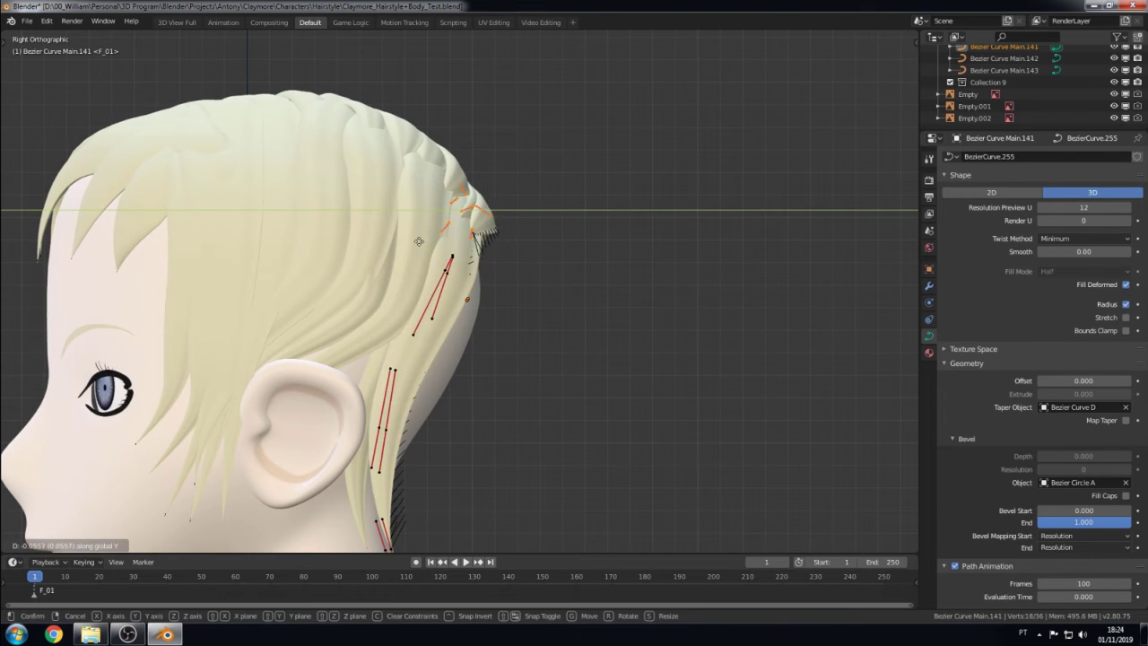
pyautogui.press('g')
pyautogui.click(415, 239)
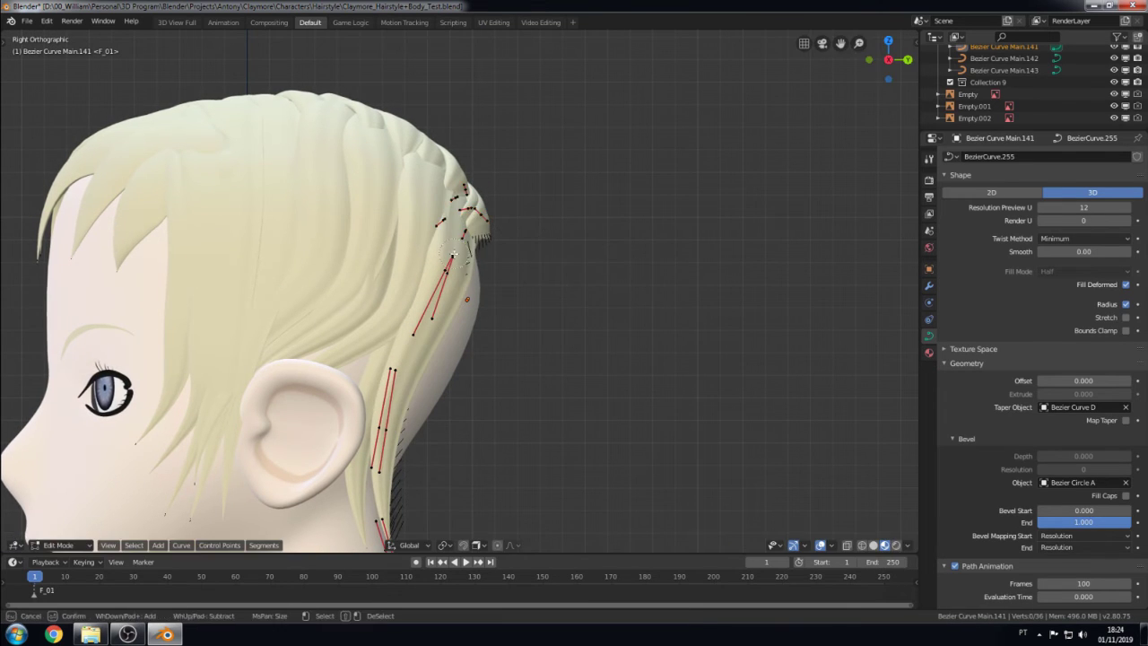
pyautogui.press('g')
pyautogui.press('y')
pyautogui.click(540, 297)
pyautogui.press('Tab')
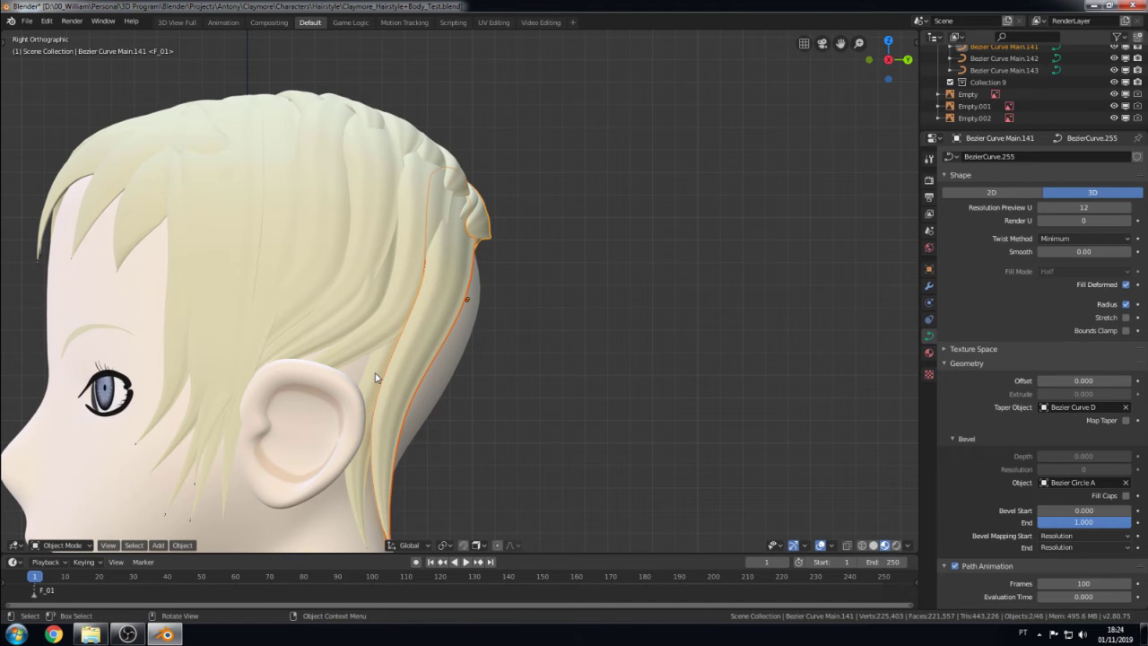
# - Add Main.143 to the selection and reposition a strand segment in side view
pyautogui.moveTo(376, 377)
pyautogui.mouseDown(button='middle')
pyautogui.moveTo(586, 418)
pyautogui.moveTo(511, 384)
pyautogui.mouseUp(button='middle')
pyautogui.keyDown('shift'); pyautogui.click(666, 348); pyautogui.keyUp('shift')
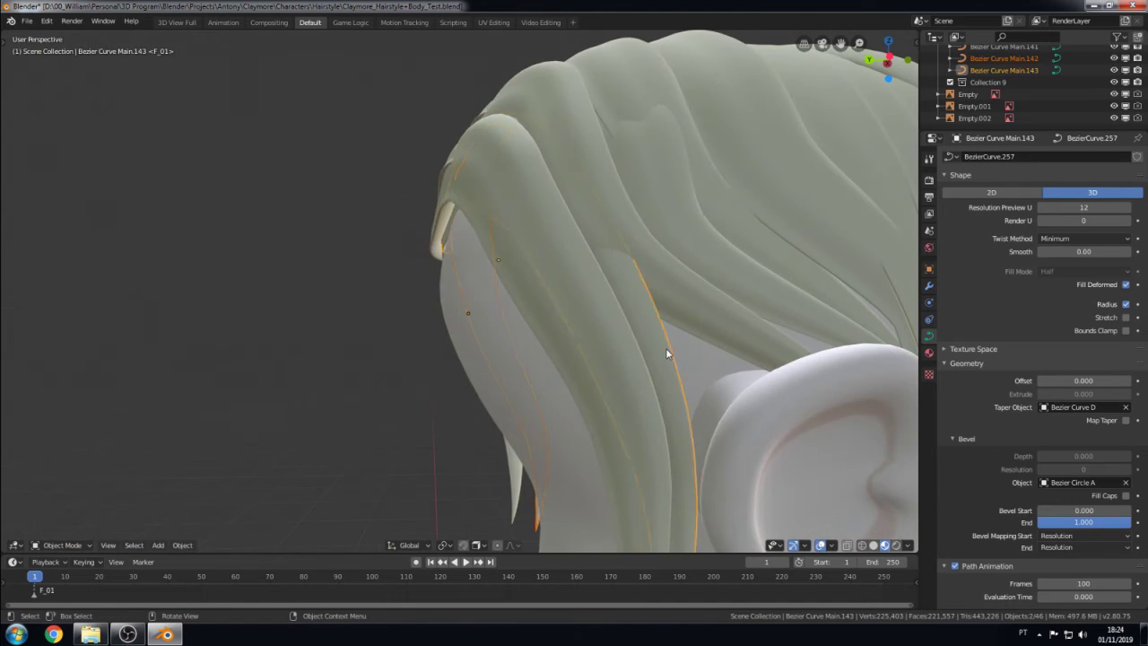
pyautogui.press('KP_3')
pyautogui.press('Tab')
pyautogui.press('g')
pyautogui.click(493, 323)
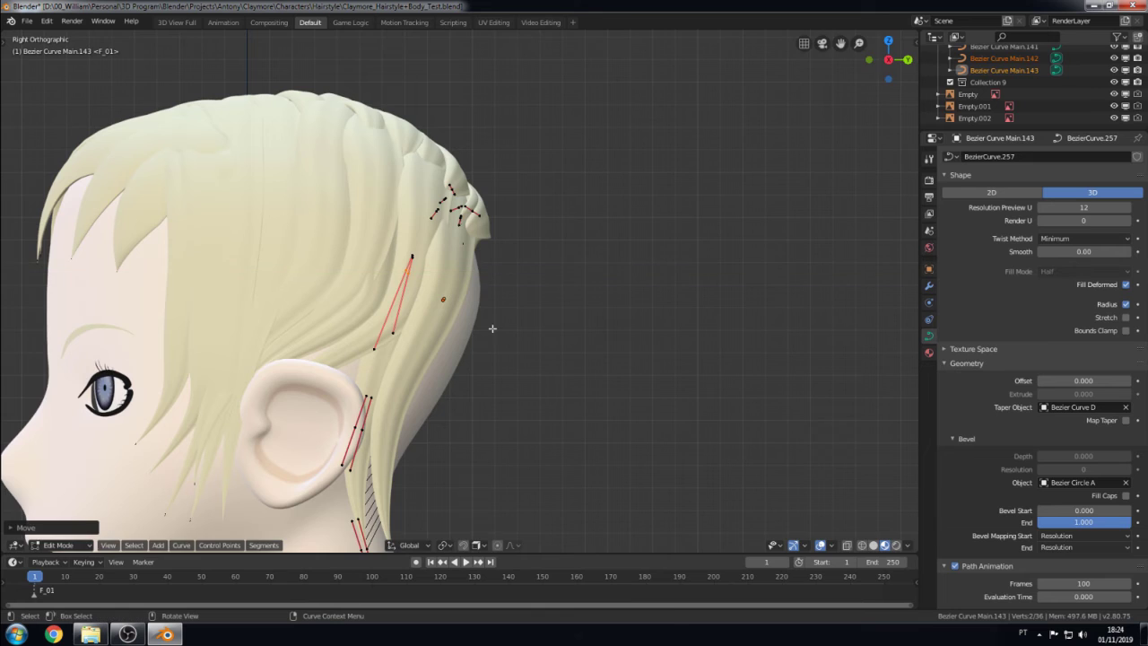
pyautogui.press('ctrl+KP_1')
# - Finish the point tweak, return to Object Mode and zoom into the front view of the face
pyautogui.press('s')
pyautogui.press('Escape')
pyautogui.press('Tab')
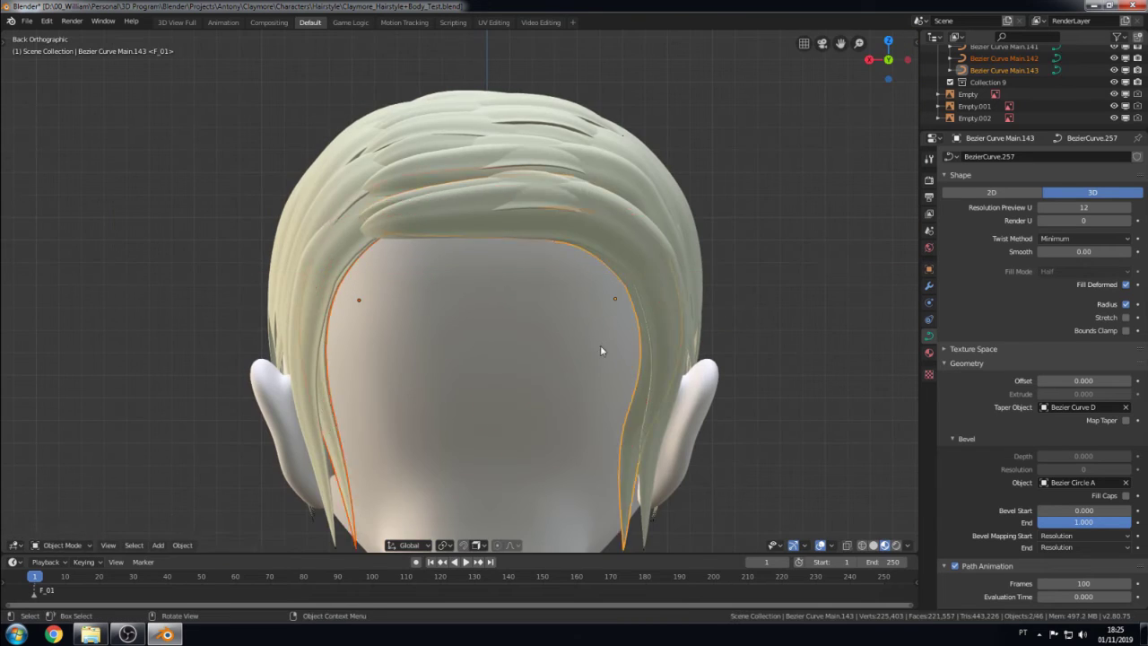
pyautogui.moveTo(600, 344)
pyautogui.mouseDown(button='middle')
pyautogui.moveTo(478, 428)
pyautogui.moveTo(710, 413)
pyautogui.mouseUp(button='middle')
pyautogui.press('KP_1')
pyautogui.scroll(3, 584, 304)
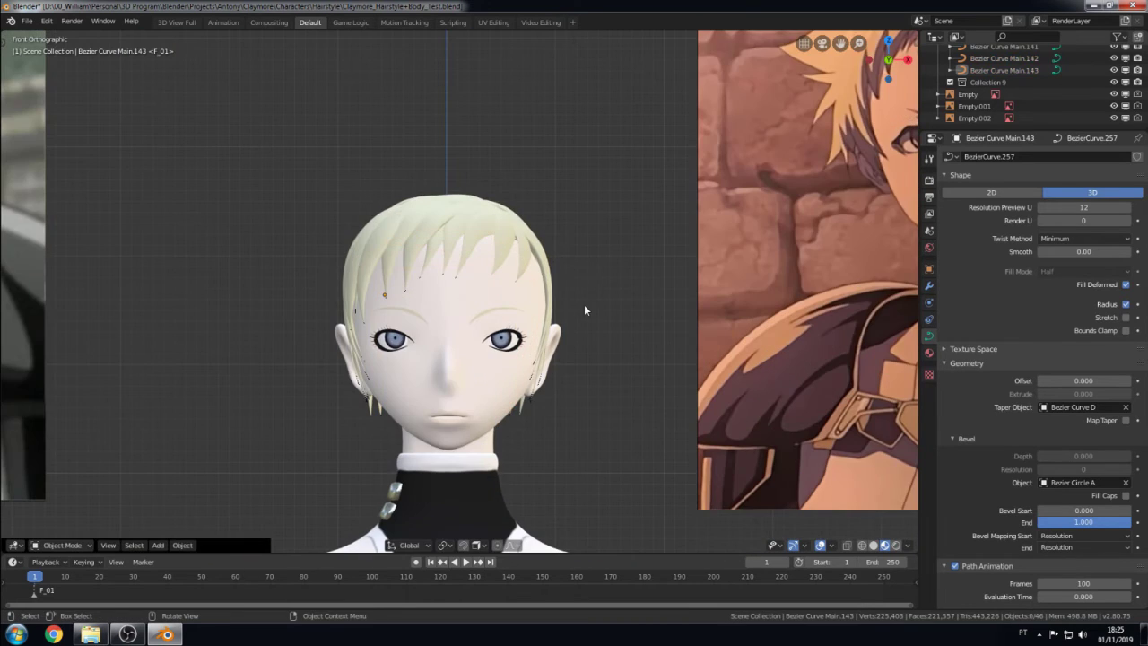
pyautogui.scroll(-2, 366, 330)
pyautogui.scroll(3, 358, 305)
pyautogui.scroll(3, 350, 287)
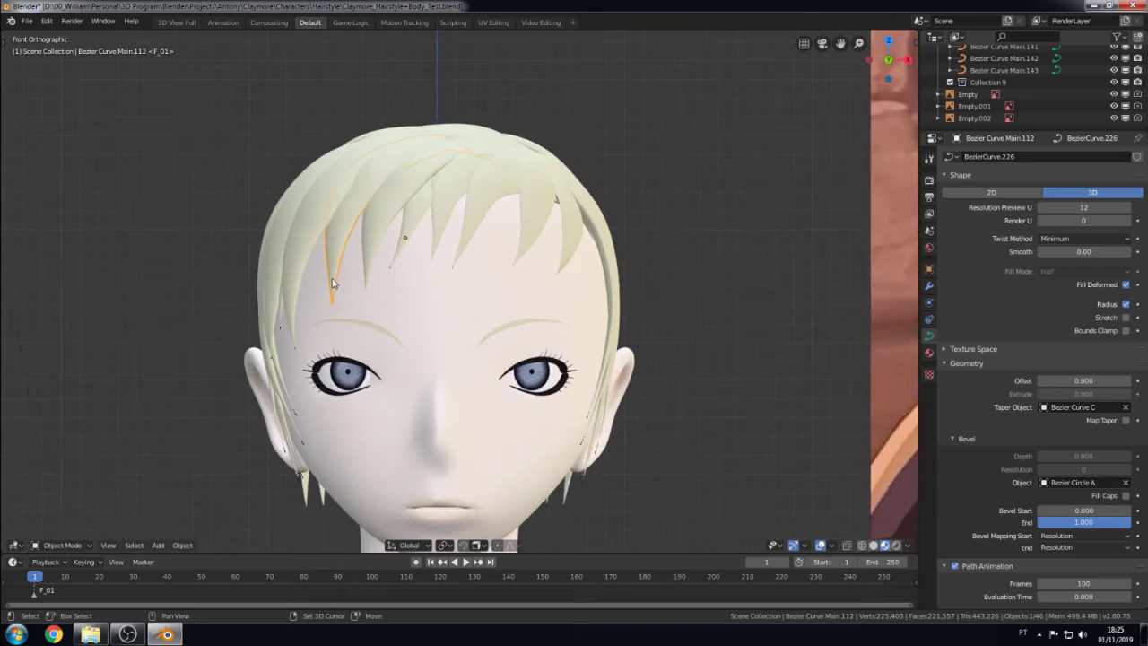
pyautogui.scroll(2, 346, 281)
# - Select three forehead fringe strands including Main.130 and trial a vertical resize, then cancel it
pyautogui.click(346, 282)
pyautogui.keyDown('shift'); pyautogui.moveTo(346, 282); pyautogui.dragTo(382, 331, button='middle'); pyautogui.keyUp('shift')
pyautogui.keyDown('shift'); pyautogui.click(570, 209); pyautogui.keyUp('shift')
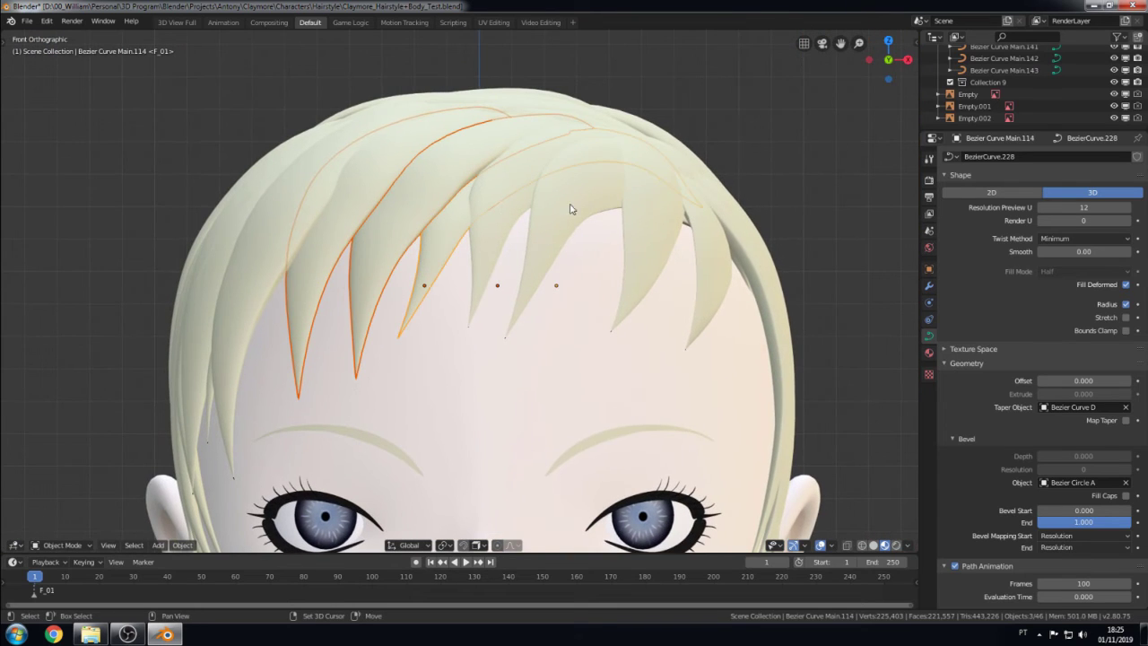
pyautogui.keyDown('shift'); pyautogui.click(710, 261); pyautogui.keyUp('shift')
pyautogui.press('s')
pyautogui.press('z')
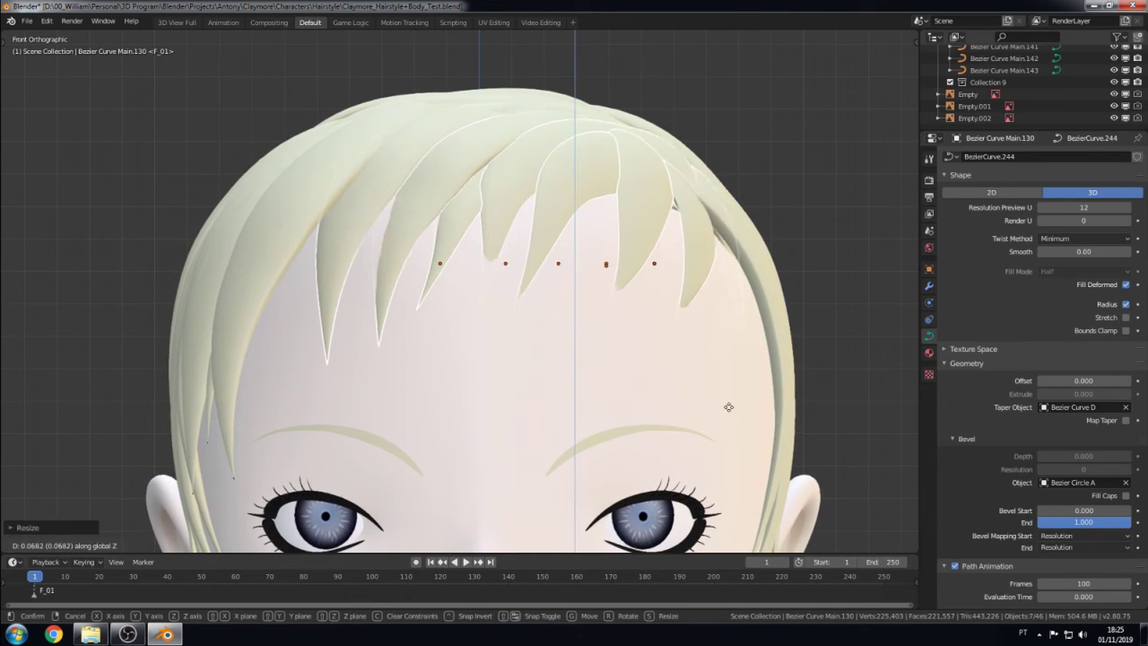
pyautogui.rightClick(728, 407)
# - Trial a Y-axis rotation of the fringe strands from the left side view, then cancel it
pyautogui.press('KP_3')
pyautogui.press('ctrl+KP_3')
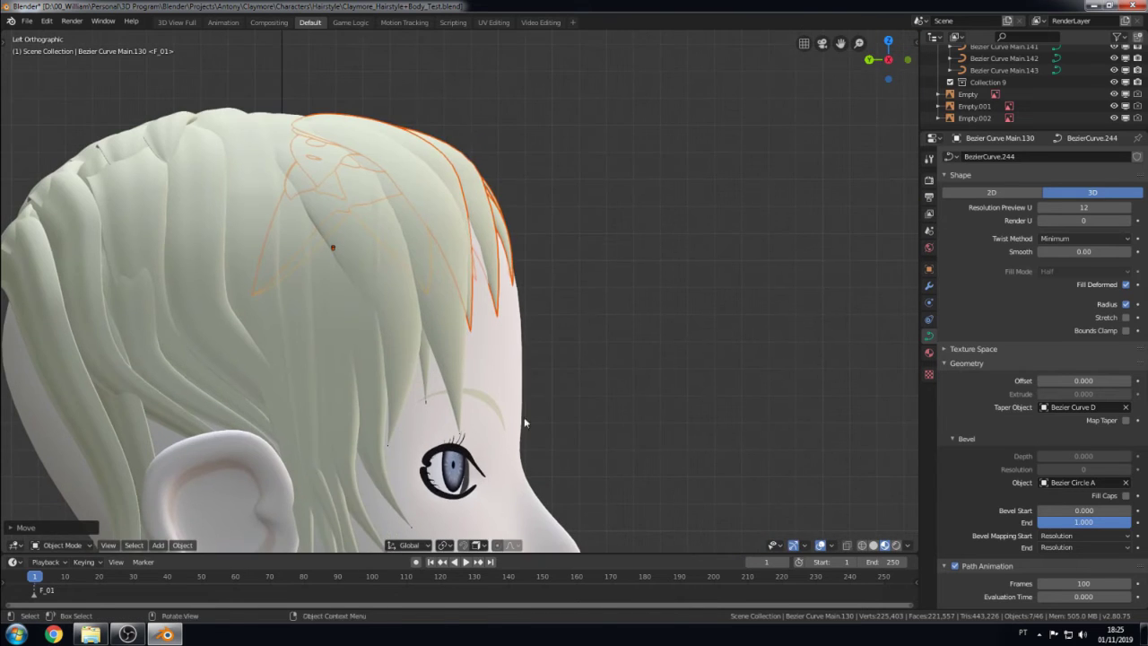
pyautogui.press('r')
pyautogui.press('y')
pyautogui.press('KP_1')
pyautogui.press('ctrl+KP_3')
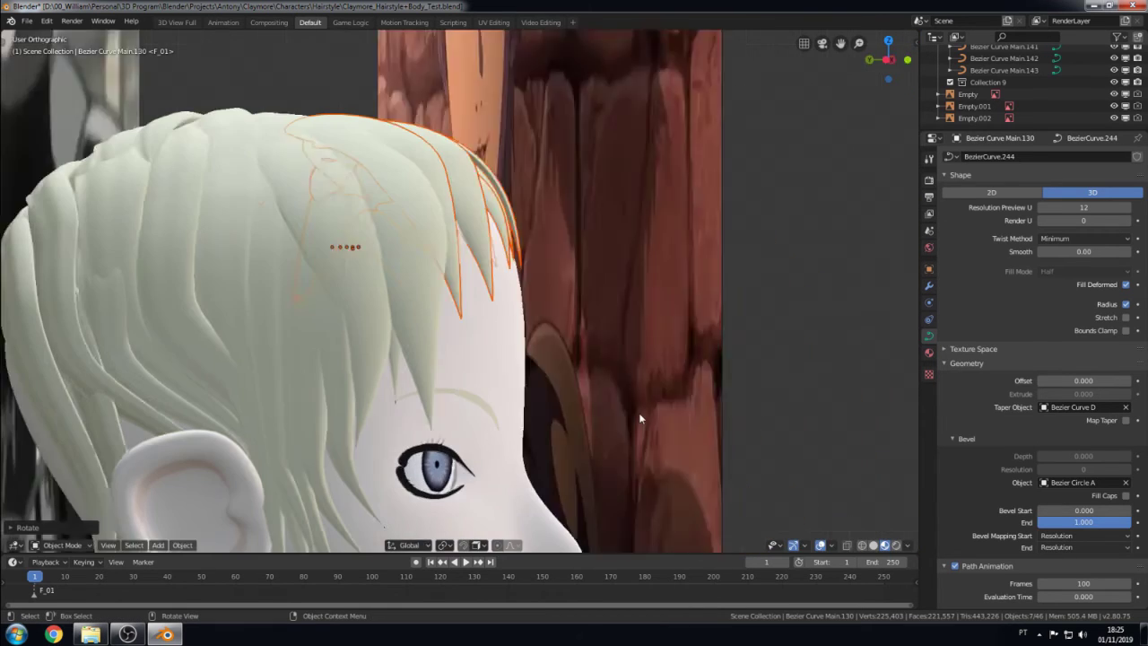
pyautogui.rightClick(635, 413)
pyautogui.rightClick(637, 414)
# - Deselect all strands in front view and nudge a fringe curve segment slightly left
pyautogui.press('KP_1')
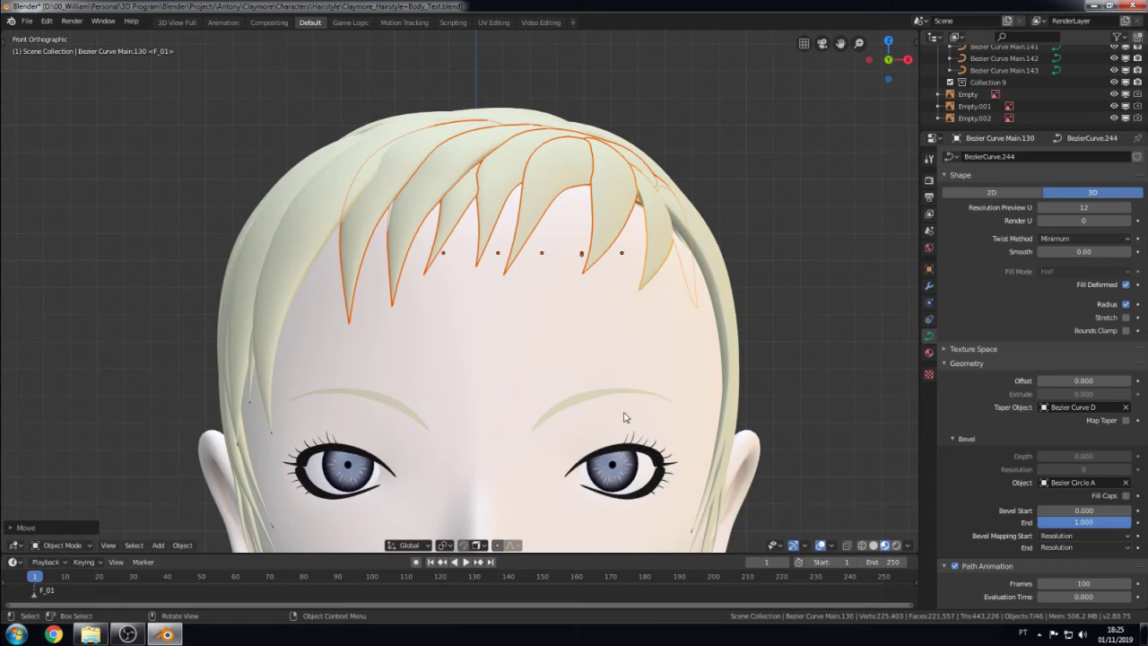
pyautogui.moveTo(623, 416)
pyautogui.mouseDown(button='middle')
pyautogui.moveTo(574, 395)
pyautogui.moveTo(509, 419)
pyautogui.mouseUp(button='middle')
pyautogui.hotkey('alt', 'a')
pyautogui.press('KP_1')
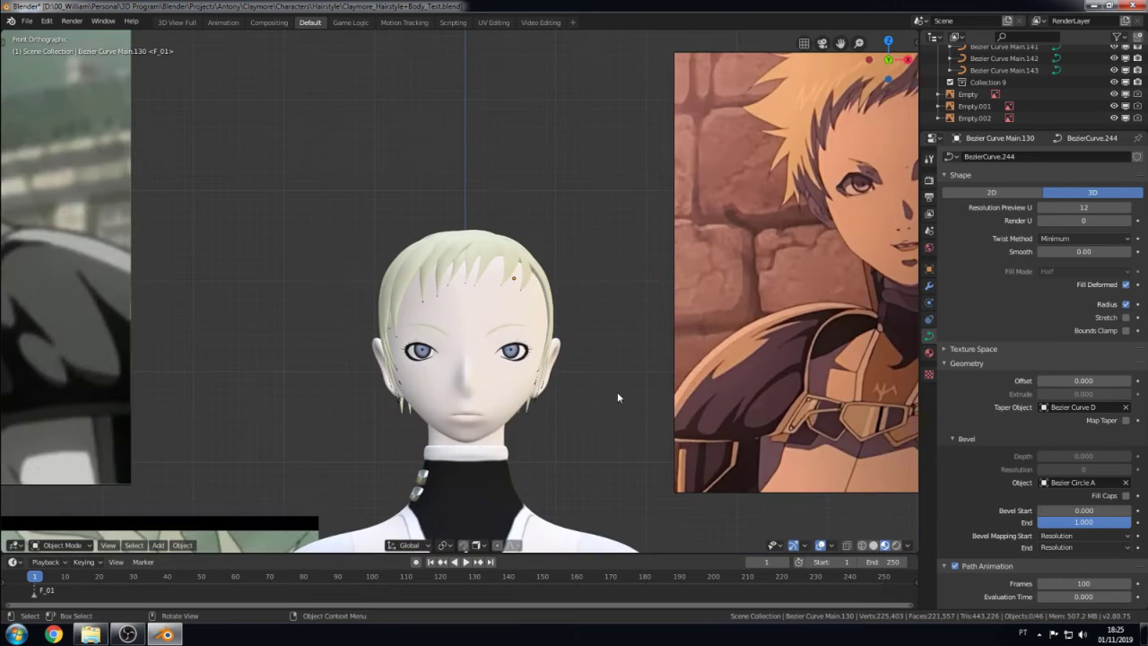
pyautogui.scroll(5, 541, 366)
pyautogui.moveTo(365, 314); pyautogui.dragTo(396, 298)
# - Return to Object Mode and move a control point to reshape the fringe strand
pyautogui.press('Tab')
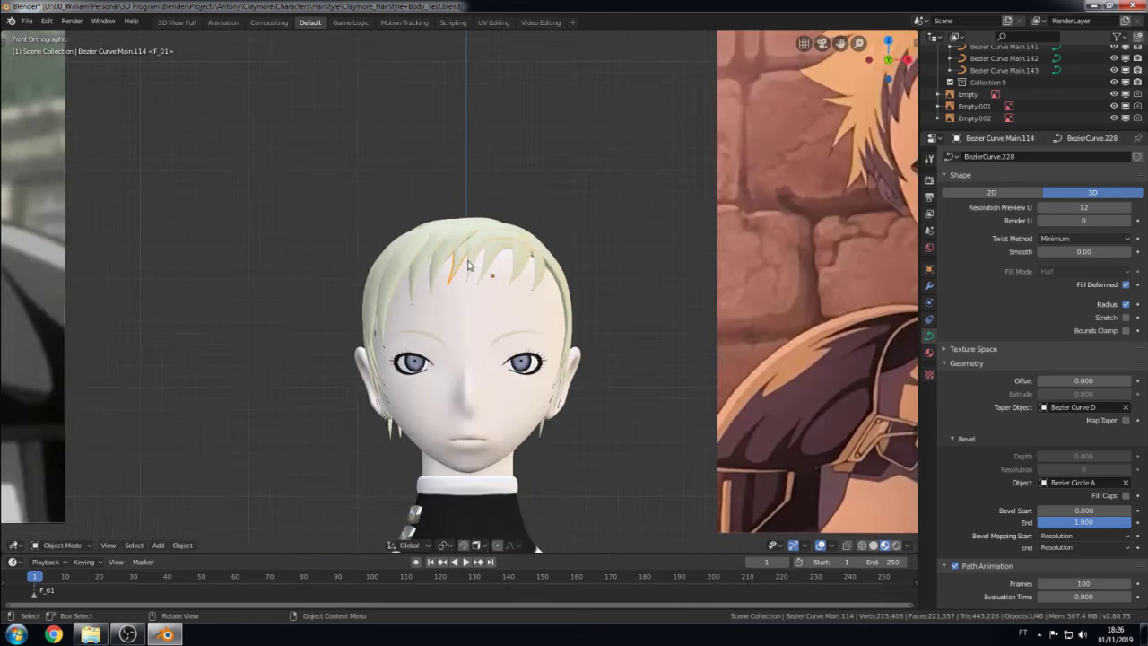
pyautogui.scroll(-5, 480, 338)
pyautogui.scroll(3, 481, 338)
pyautogui.scroll(-2, 481, 339)
pyautogui.scroll(6, 391, 256)
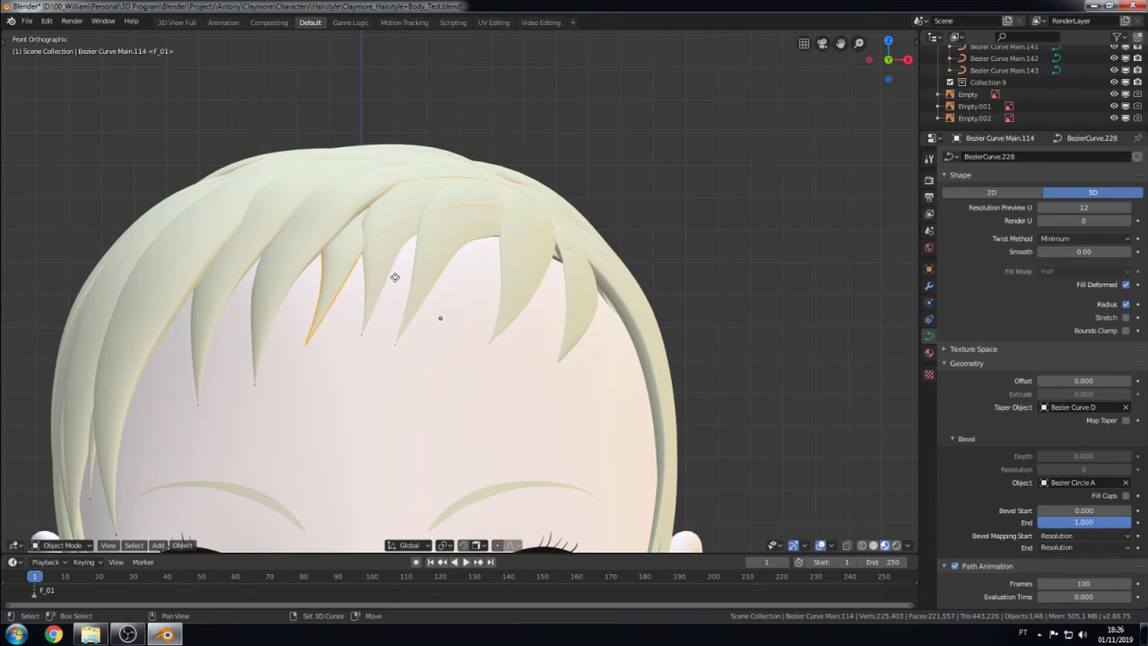
pyautogui.moveTo(316, 329); pyautogui.dragTo(320, 351)
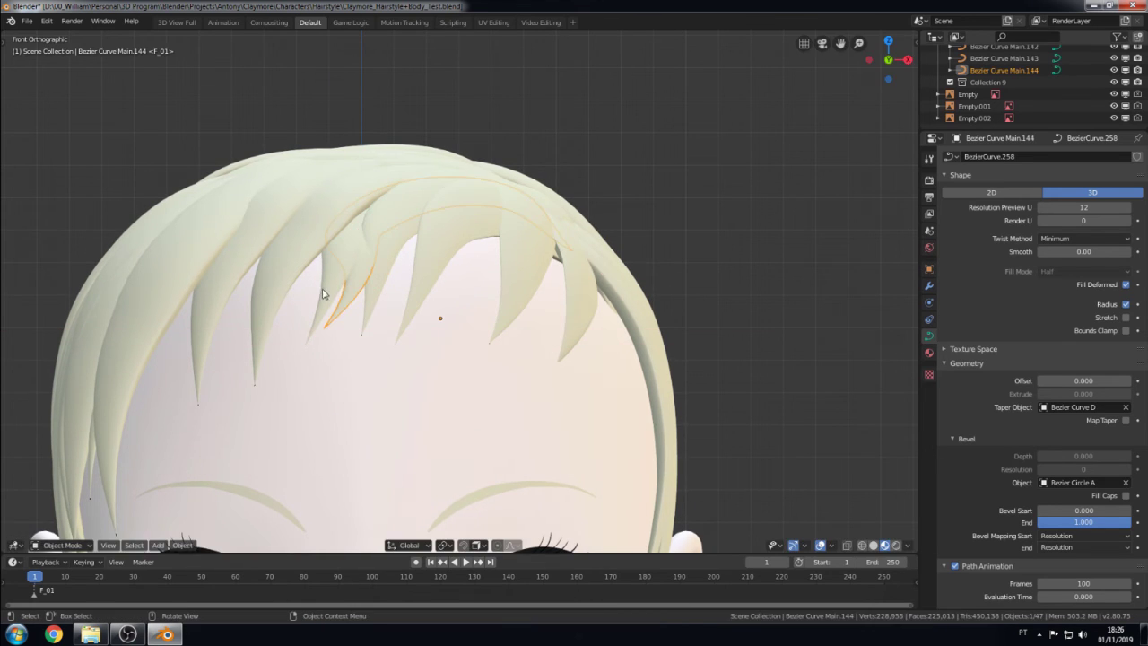
# - Reshape the fringe strand by moving its upper endpoint and raising a control point along Z
pyautogui.moveTo(332, 245); pyautogui.dragTo(337, 240)
pyautogui.click(331, 235)
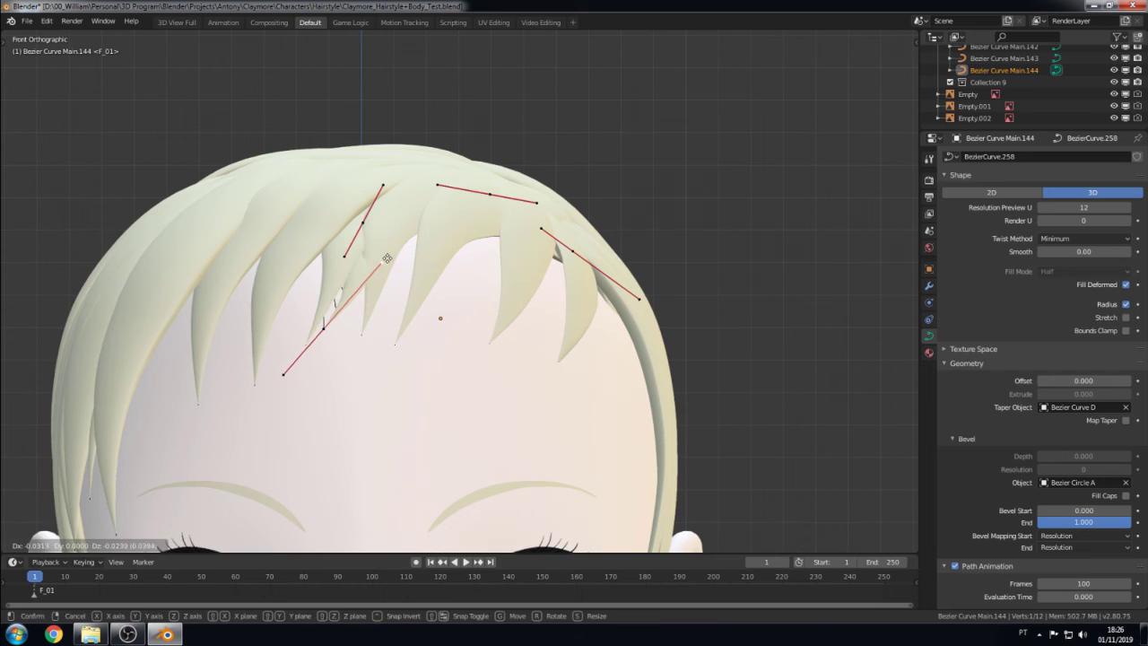
pyautogui.click(345, 274)
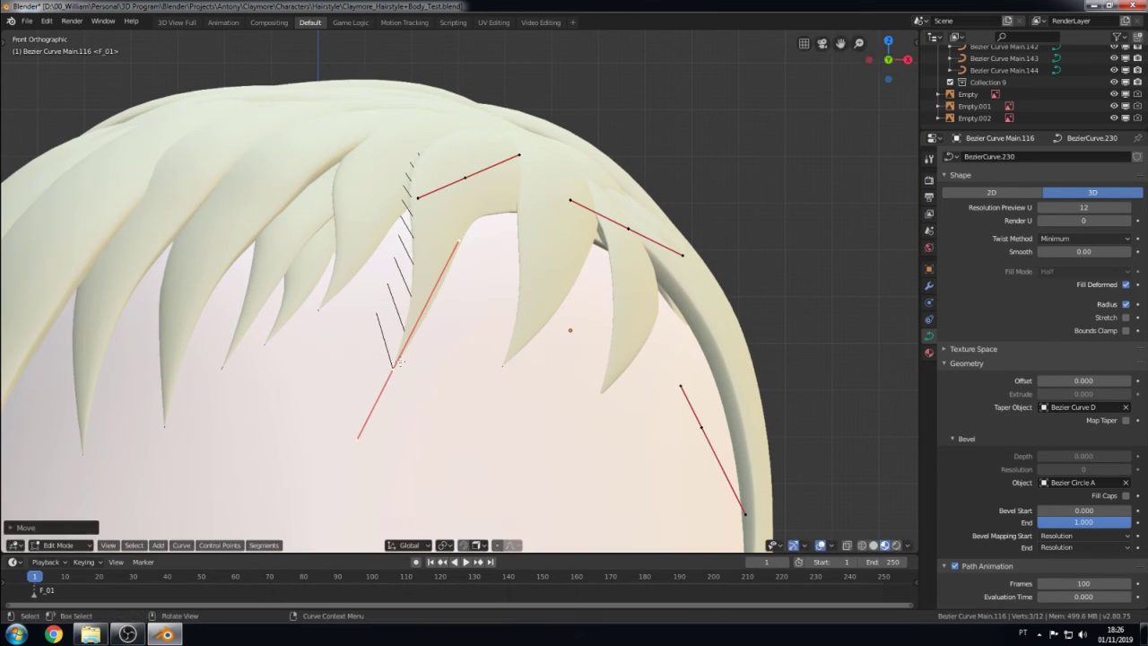
pyautogui.press('g')
pyautogui.press('z')
pyautogui.click(400, 319)
pyautogui.moveTo(458, 197); pyautogui.dragTo(427, 254)
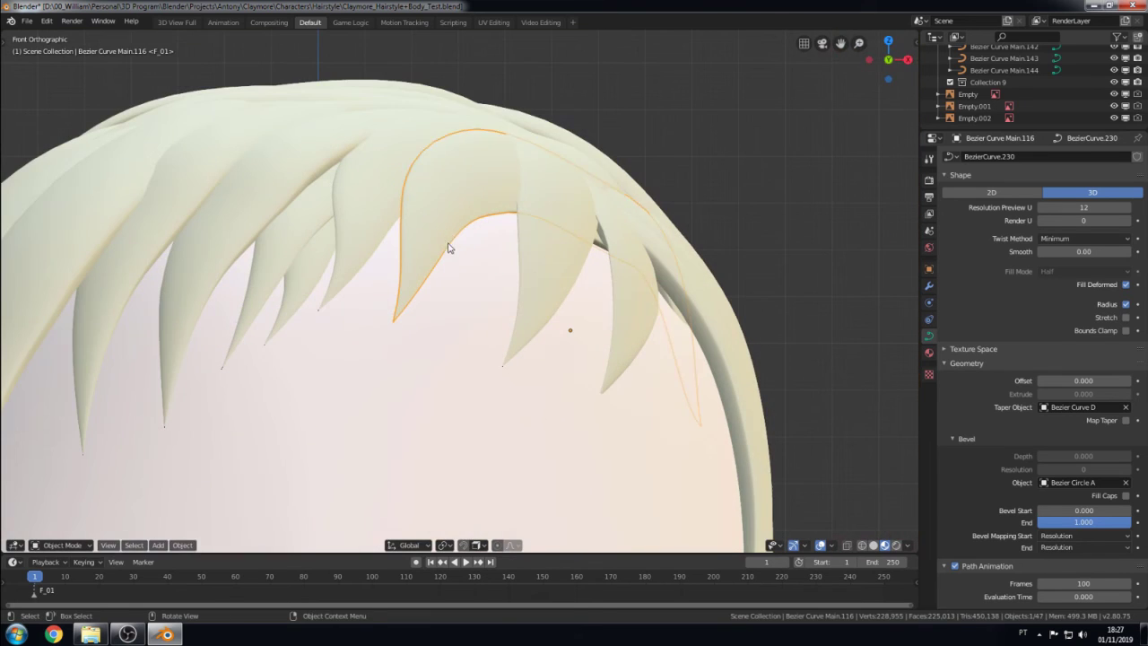
# - Rotate the middle point's handles and place the duplicated strand, moving one of its control points
pyautogui.click(465, 178)
pyautogui.press('r')
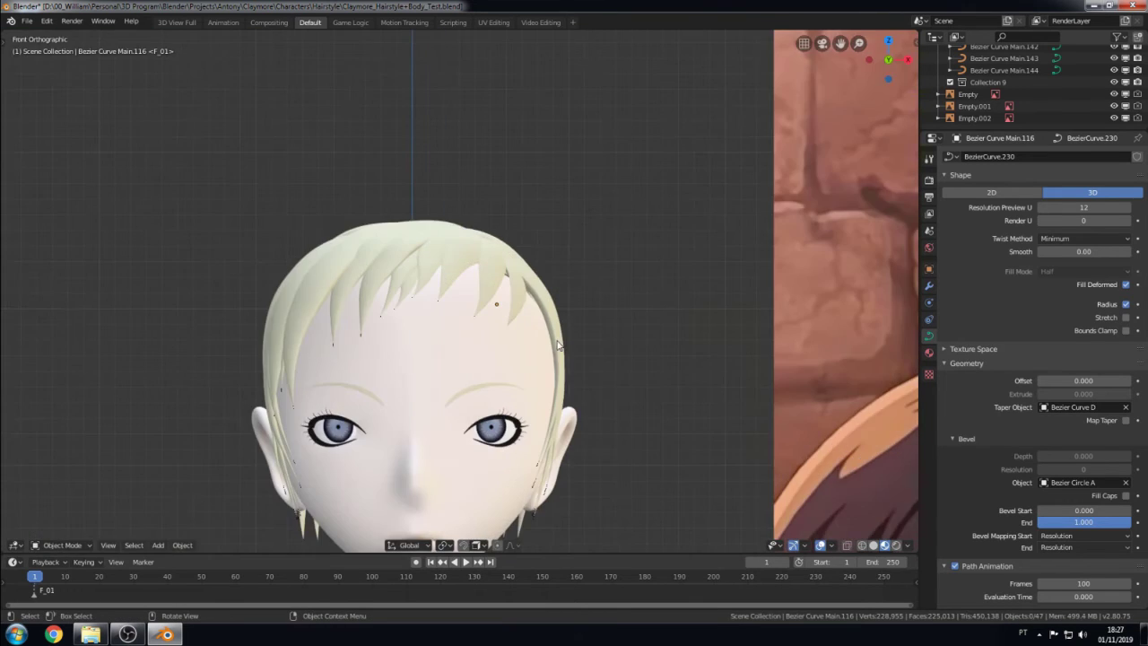
pyautogui.scroll(8, 513, 377)
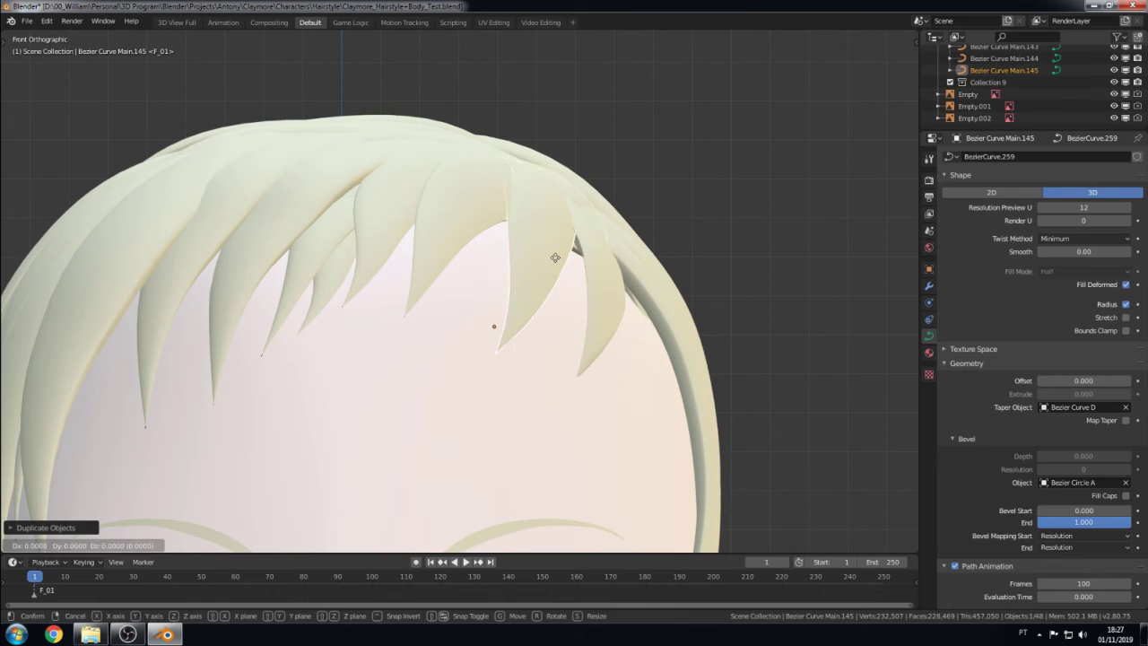
pyautogui.click(555, 257)
pyautogui.press('Tab')
pyautogui.press('g')
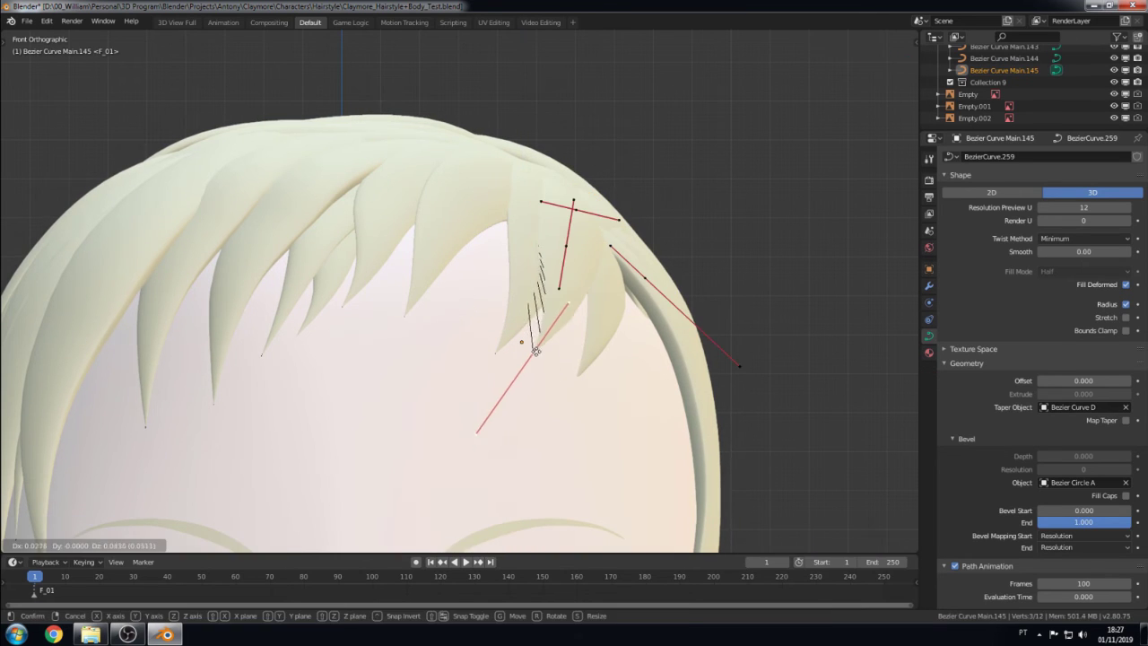
pyautogui.click(534, 350)
# - In the right side view, move points and swing handles to bend the new strand over the forehead
pyautogui.moveTo(535, 350); pyautogui.dragTo(449, 300, button='middle')
pyautogui.press('Tab')
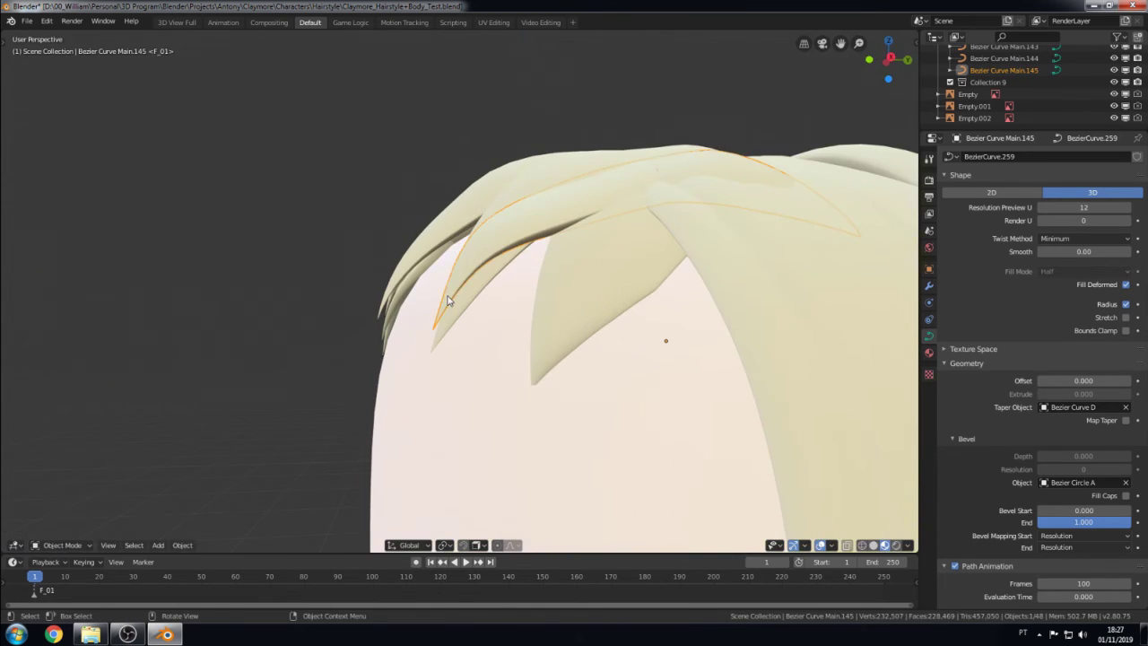
pyautogui.press('Tab')
pyautogui.press('KP_3')
pyautogui.press('g')
pyautogui.click(478, 295)
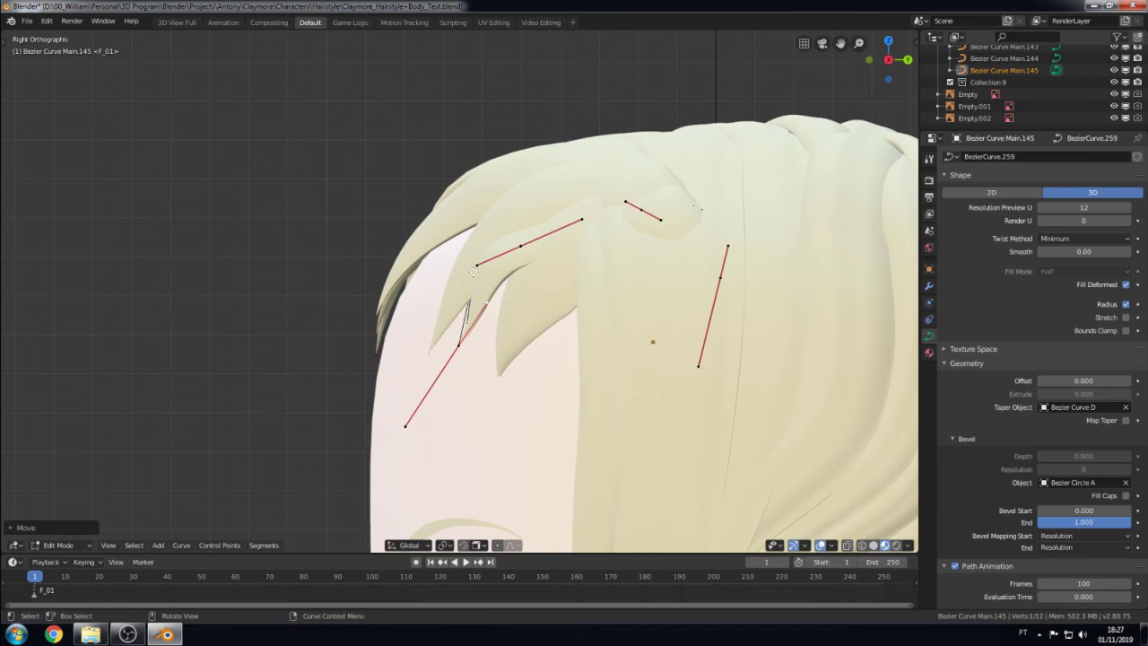
pyautogui.moveTo(472, 273); pyautogui.dragTo(481, 280)
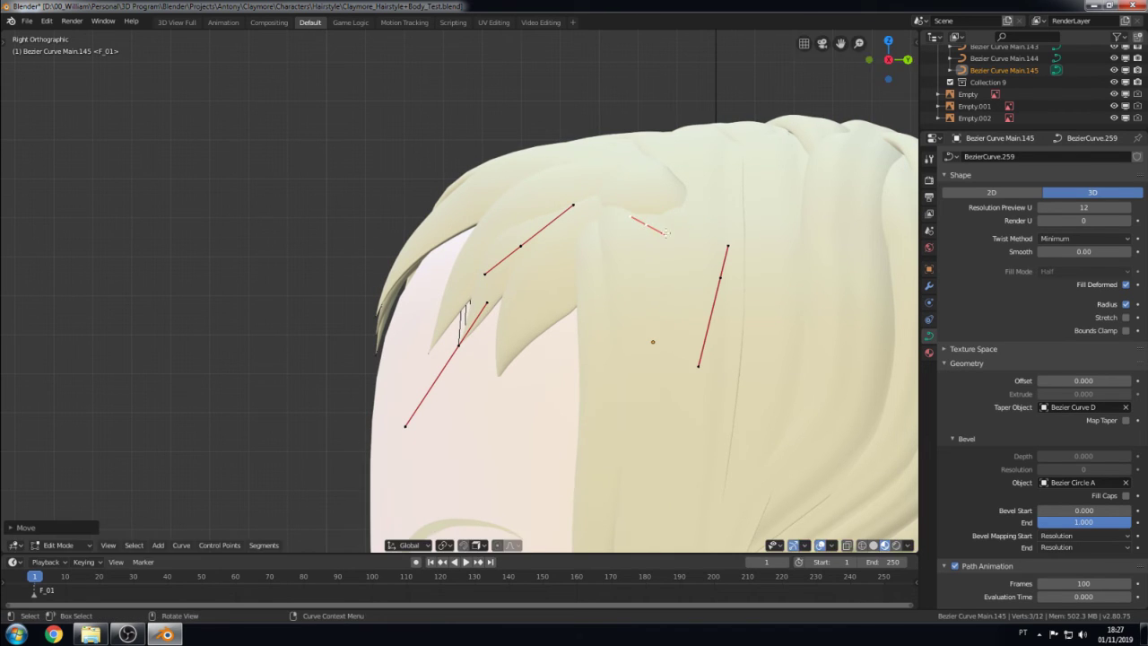
pyautogui.moveTo(735, 241); pyautogui.dragTo(733, 253)
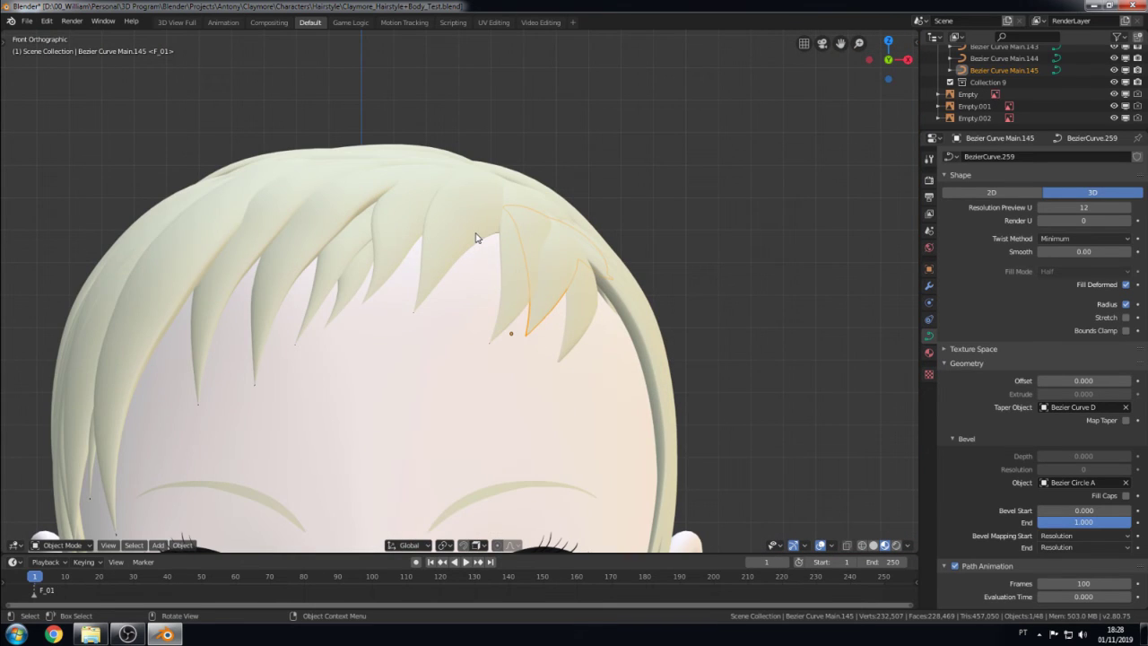
# - Duplicate the fringe strand and move the copy toward the right temple
pyautogui.scroll(-8, 475, 237)
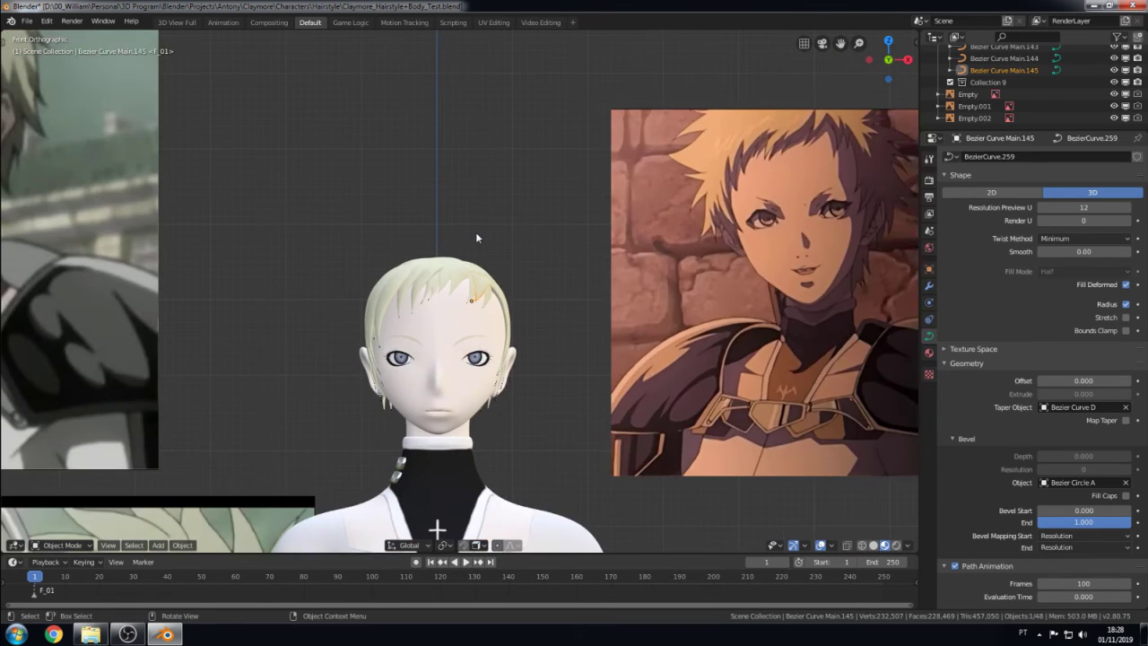
pyautogui.scroll(-2, 475, 236)
pyautogui.scroll(4, 474, 235)
pyautogui.scroll(5, 475, 238)
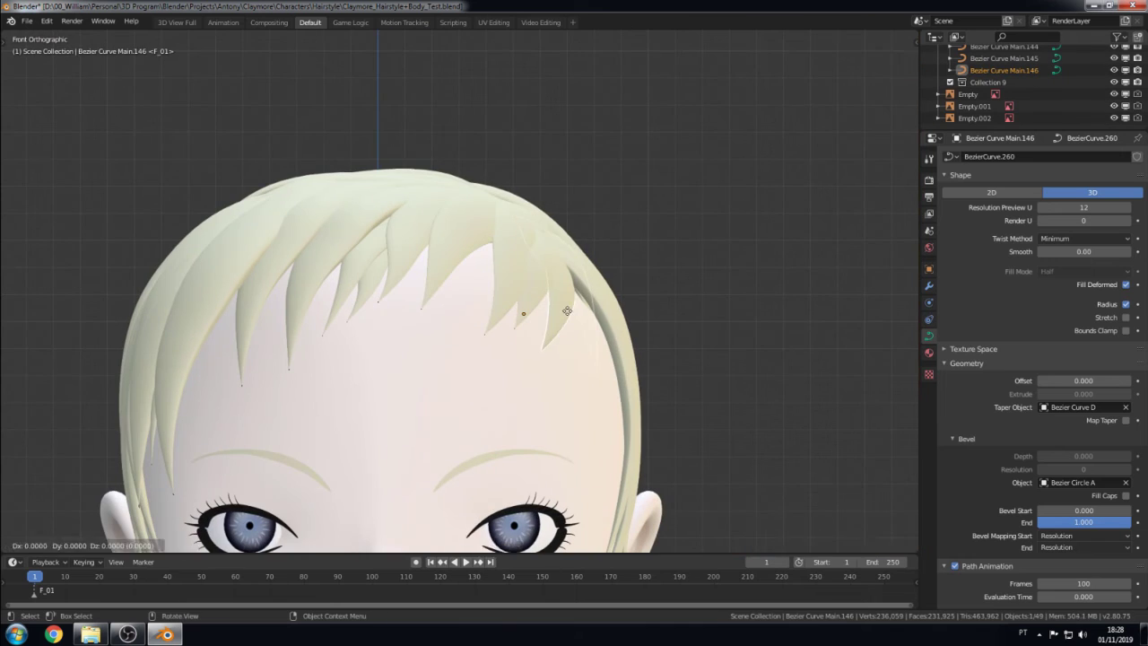
pyautogui.hotkey('shift', 'd')
pyautogui.press('g')
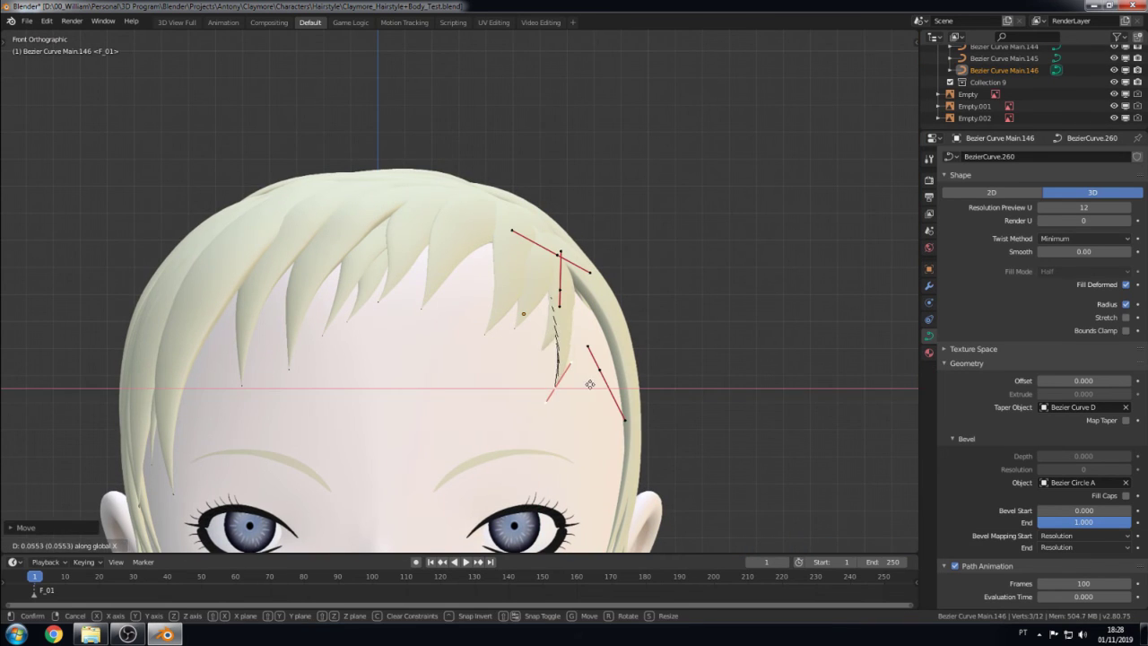
pyautogui.click(575, 387)
# - Shift the new strand front-to-back along Y in side view, then reposition it from the front
pyautogui.click(561, 289)
pyautogui.press('KP_3')
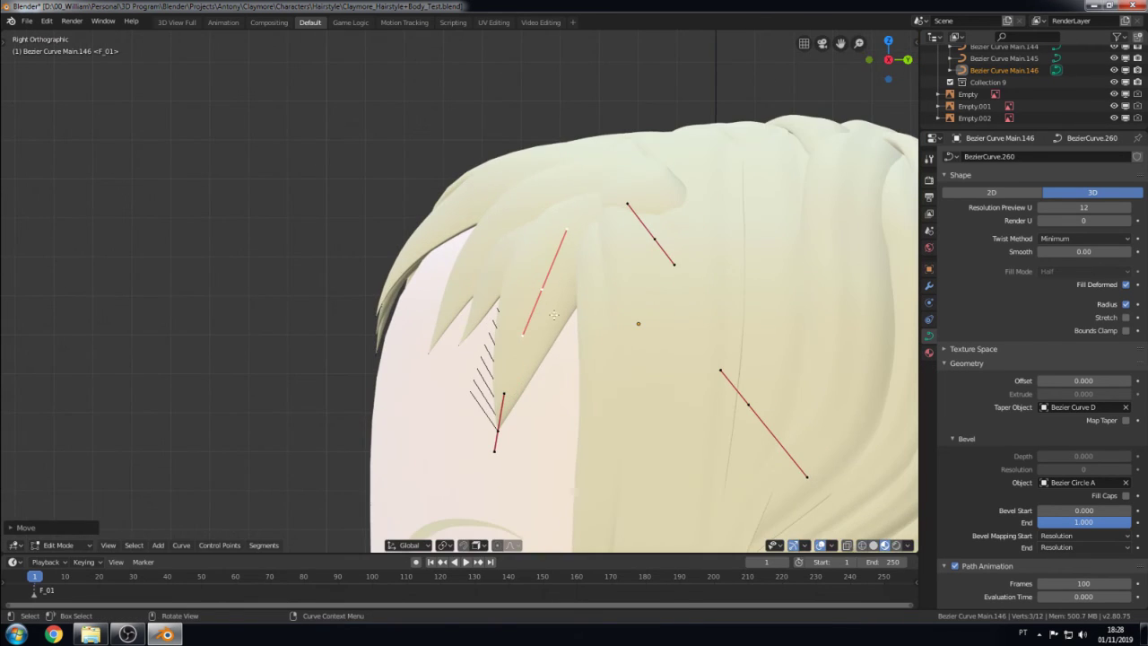
pyautogui.press('g')
pyautogui.press('y')
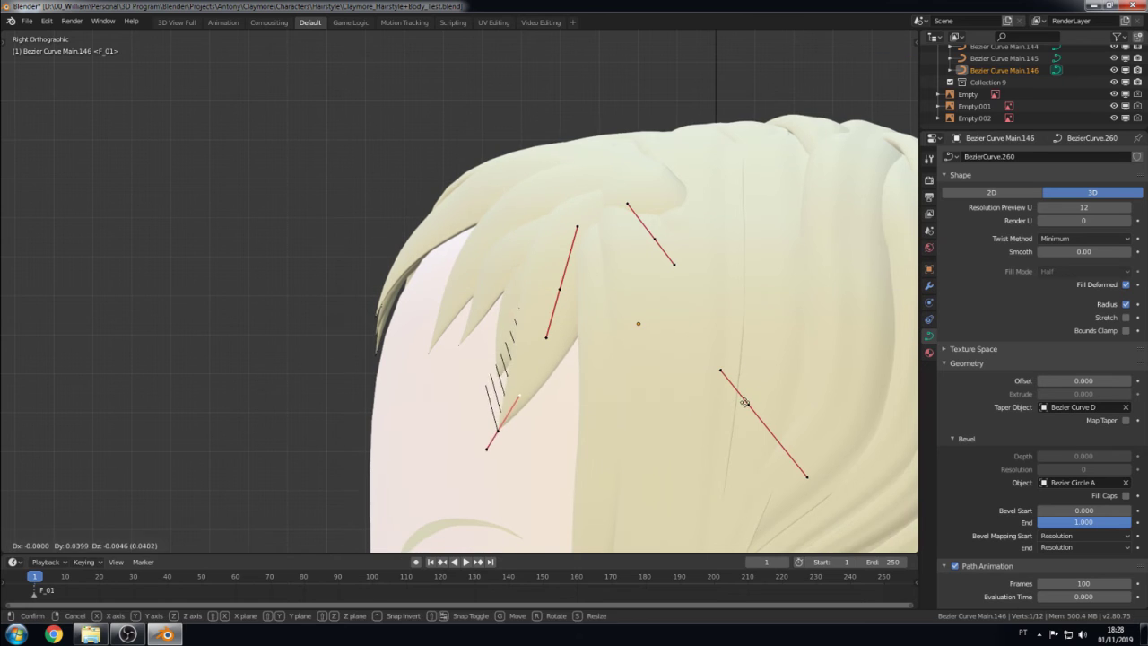
pyautogui.click(748, 400)
pyautogui.press('KP_1')
pyautogui.scroll(-2, 692, 388)
pyautogui.press('g')
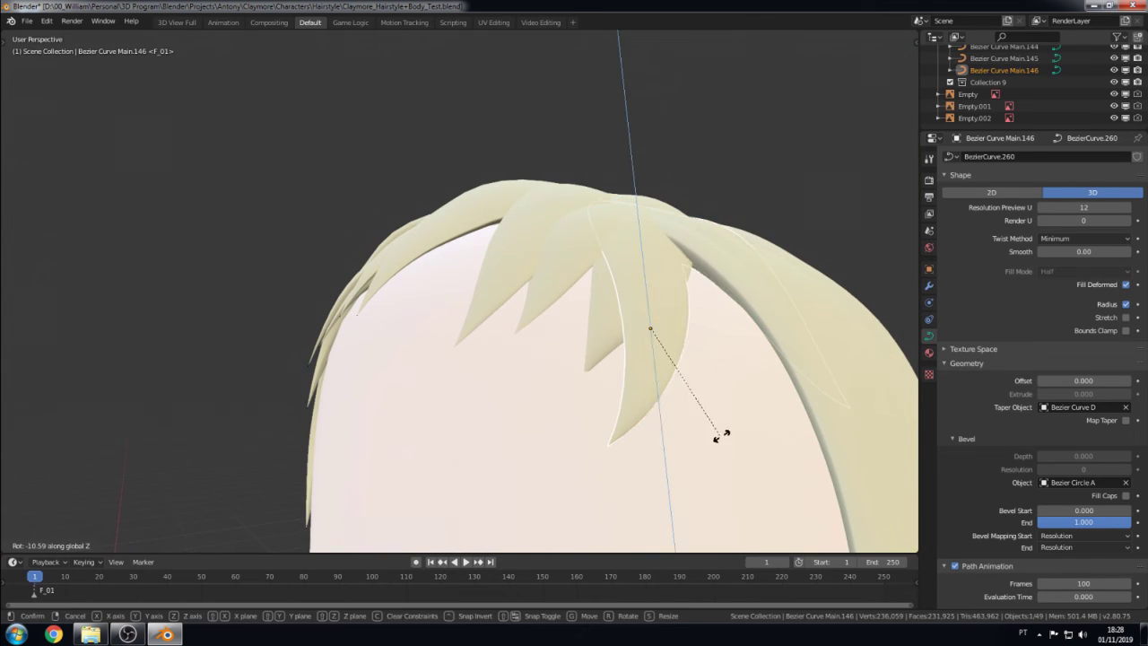
pyautogui.click(738, 434)
# - Move the strand's points along X and rotate them to angle the strand, then select its tip point
pyautogui.moveTo(738, 434)
pyautogui.mouseDown(button='middle')
pyautogui.moveTo(747, 469)
pyautogui.moveTo(646, 296)
pyautogui.mouseUp(button='middle')
pyautogui.press('Tab')
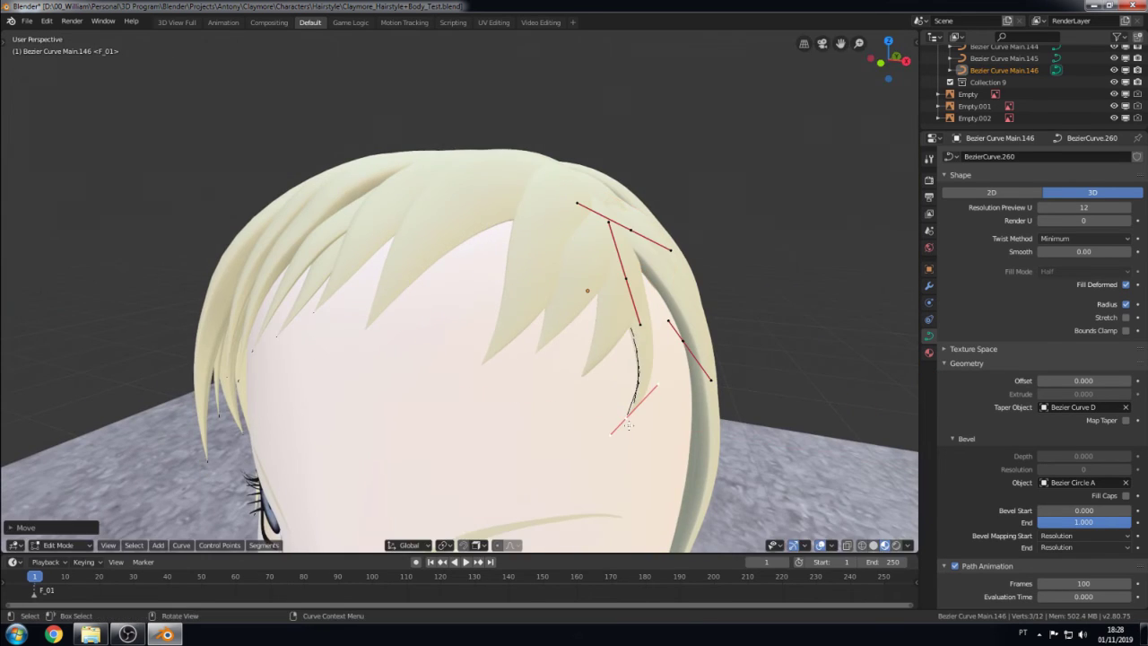
pyautogui.press('g')
pyautogui.press('x')
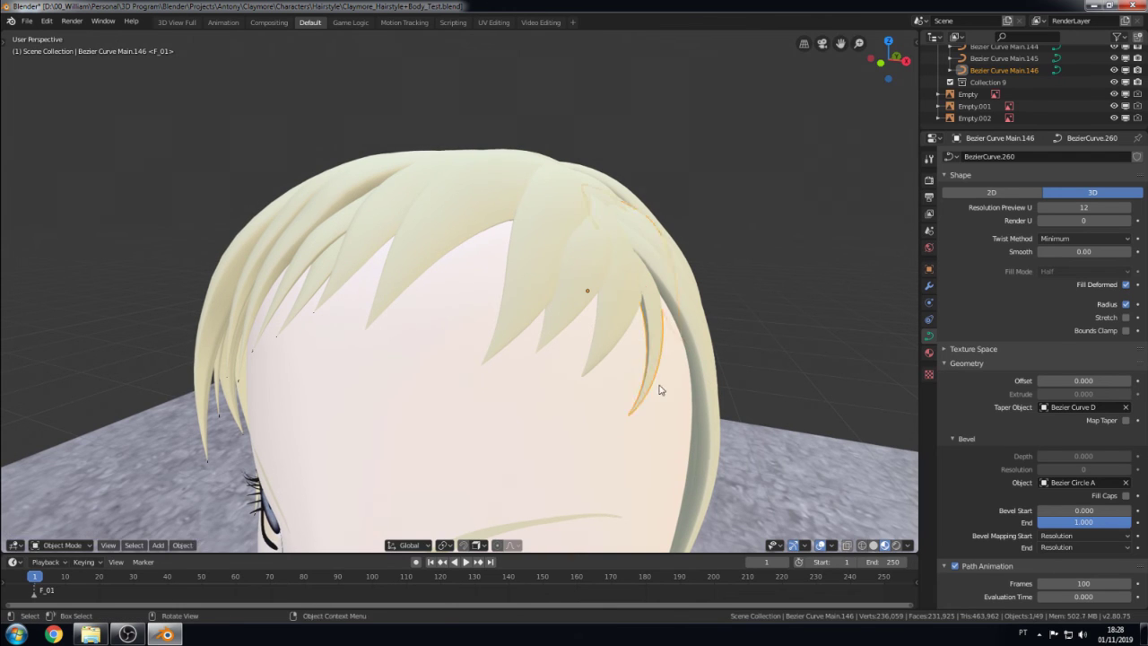
pyautogui.press('r')
pyautogui.click(649, 391)
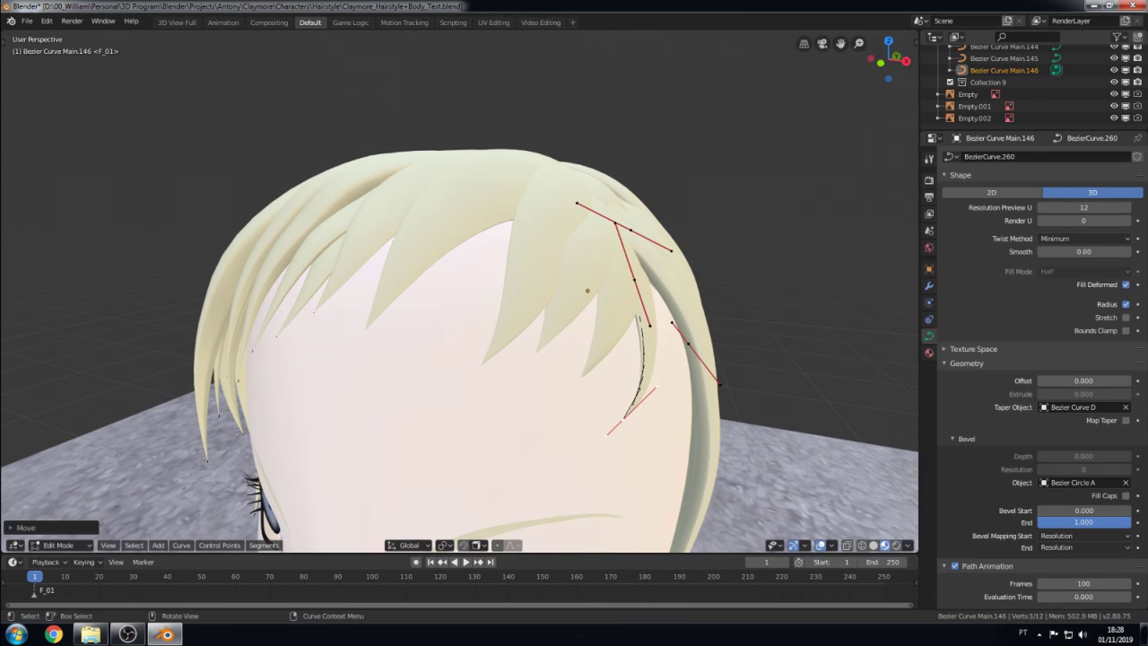
pyautogui.moveTo(642, 358); pyautogui.dragTo(634, 293, button='middle')
pyautogui.click(634, 294)
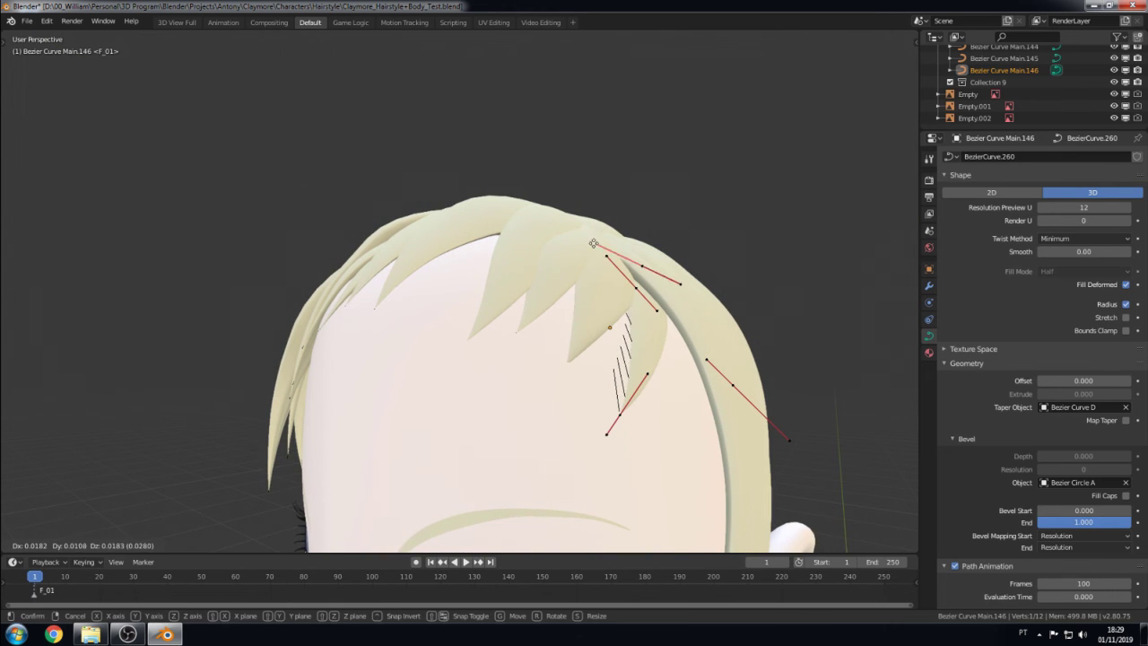
# - From a side profile, move the selected control points and rotate a handle to redirect the strand
pyautogui.moveTo(609, 291)
pyautogui.mouseDown(button='middle')
pyautogui.moveTo(638, 331)
pyautogui.moveTo(629, 181)
pyautogui.moveTo(684, 297)
pyautogui.moveTo(735, 239)
pyautogui.mouseUp(button='middle')
pyautogui.press('Tab')
pyautogui.press('g')
pyautogui.click(688, 185)
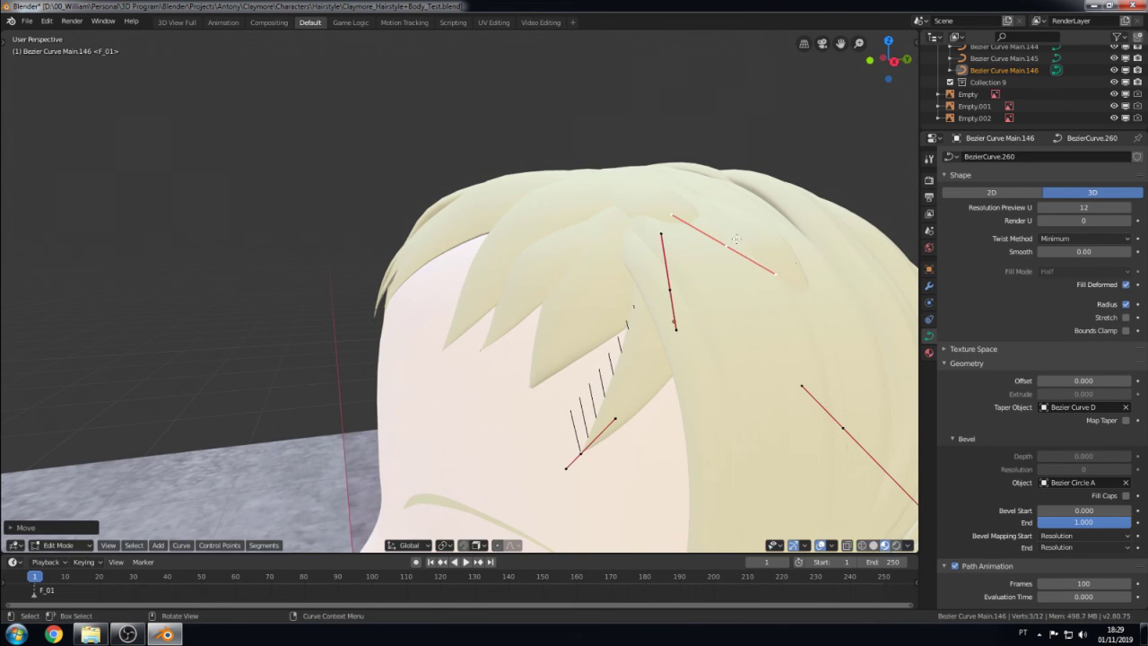
pyautogui.click(671, 215)
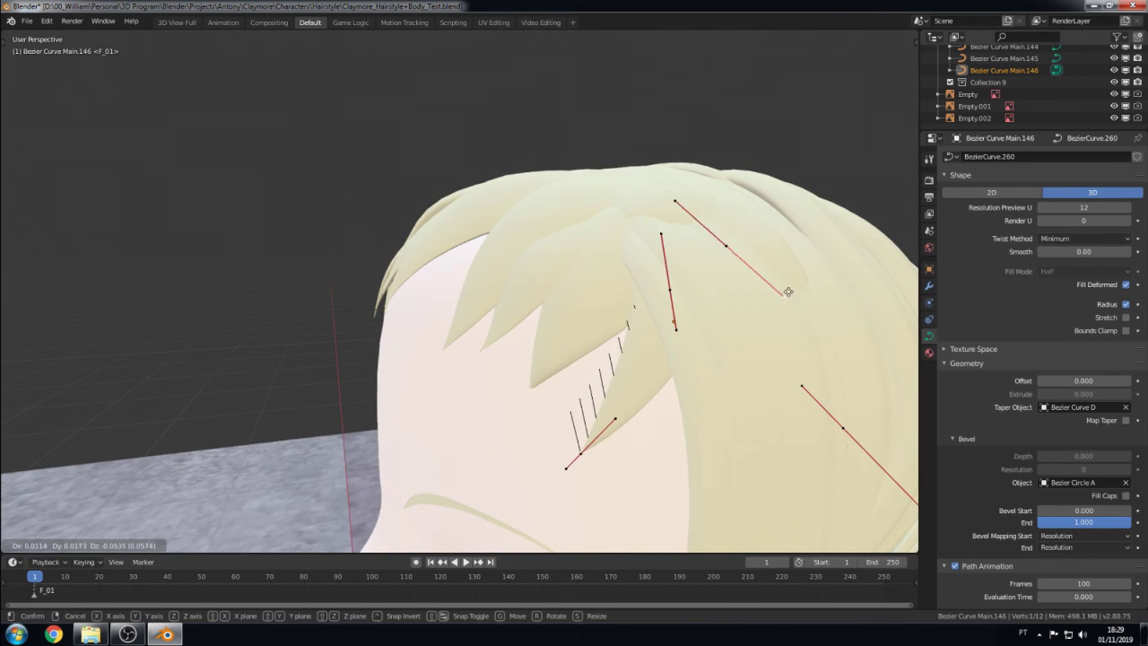
pyautogui.press('z')
pyautogui.click(668, 232)
pyautogui.press('r')
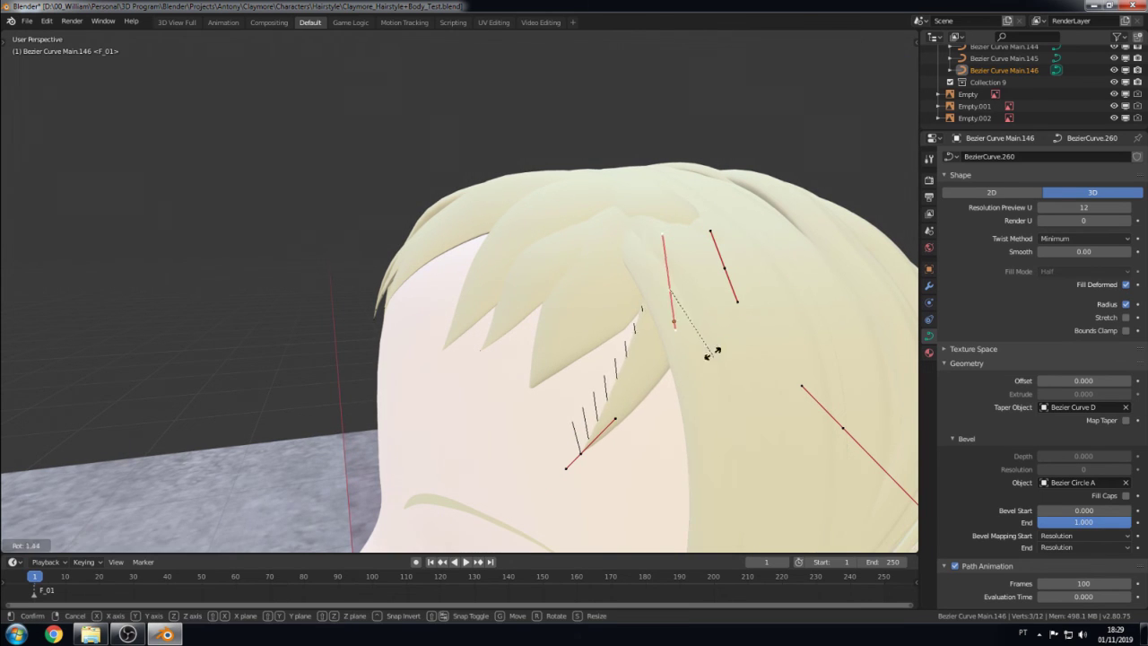
pyautogui.click(672, 285)
# - Back in front view, rotate the selected point's handle to curl the strand down the temple
pyautogui.scroll(-3, 672, 286)
pyautogui.press('Tab')
pyautogui.moveTo(682, 358)
pyautogui.mouseDown(button='middle')
pyautogui.moveTo(728, 418)
pyautogui.moveTo(697, 414)
pyautogui.mouseUp(button='middle')
pyautogui.press('KP_3')
pyautogui.press('KP_1')
pyautogui.scroll(5, 641, 373)
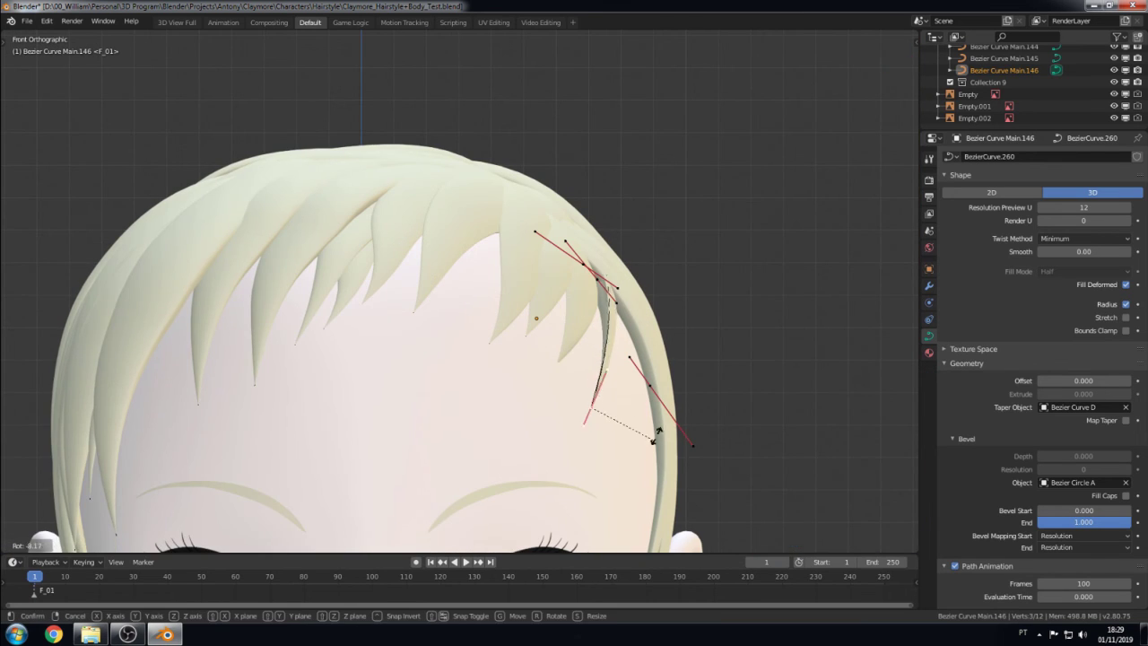
pyautogui.press('r')
pyautogui.click(744, 179)
# - Move the strand's points, then shift them backward along Y in the side view
pyautogui.scroll(-3, 739, 256)
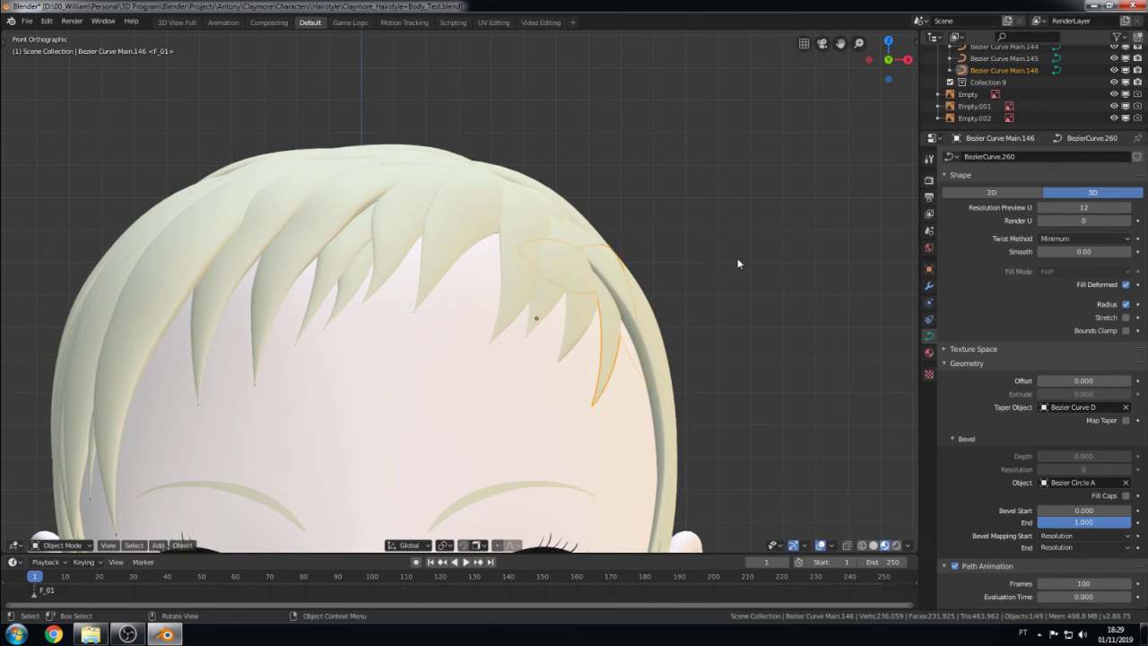
pyautogui.moveTo(739, 257)
pyautogui.mouseDown(button='middle')
pyautogui.moveTo(692, 290)
pyautogui.moveTo(591, 279)
pyautogui.mouseUp(button='middle')
pyautogui.press('g')
pyautogui.click(633, 302)
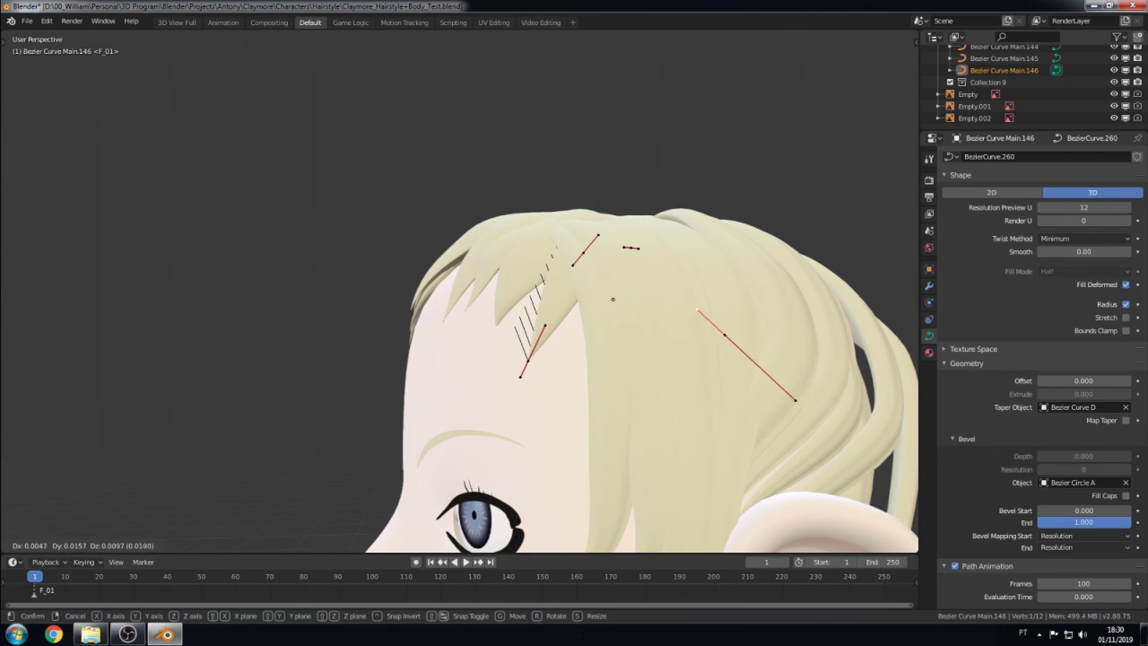
pyautogui.press('Tab')
pyautogui.press('KP_3')
pyautogui.press('g')
pyautogui.press('y')
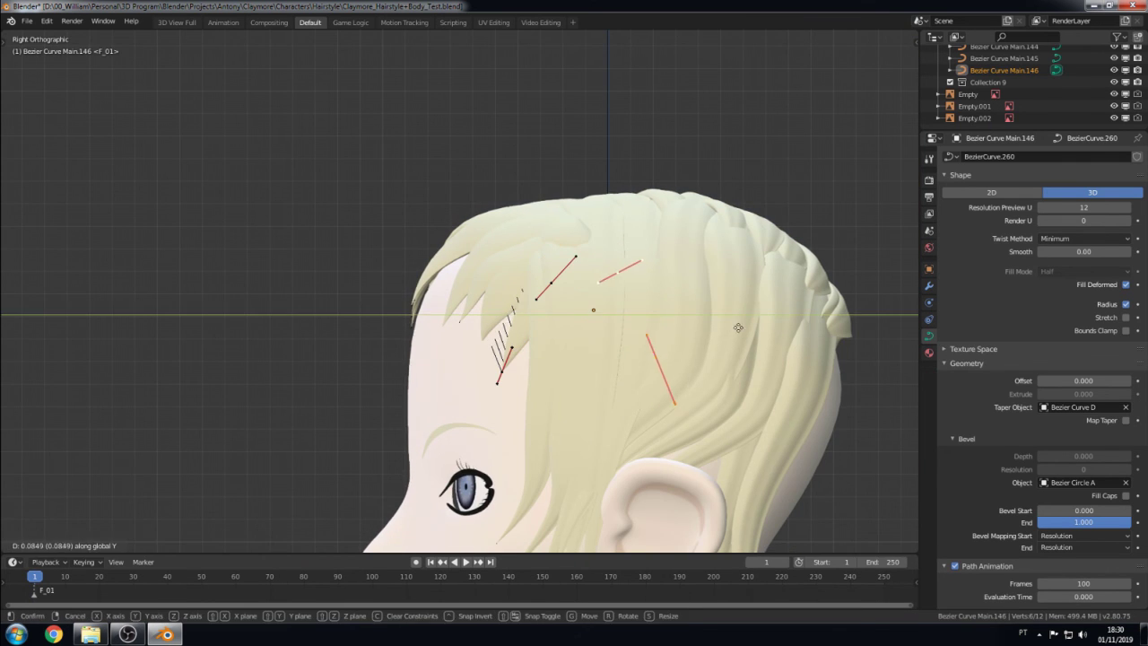
pyautogui.click(802, 325)
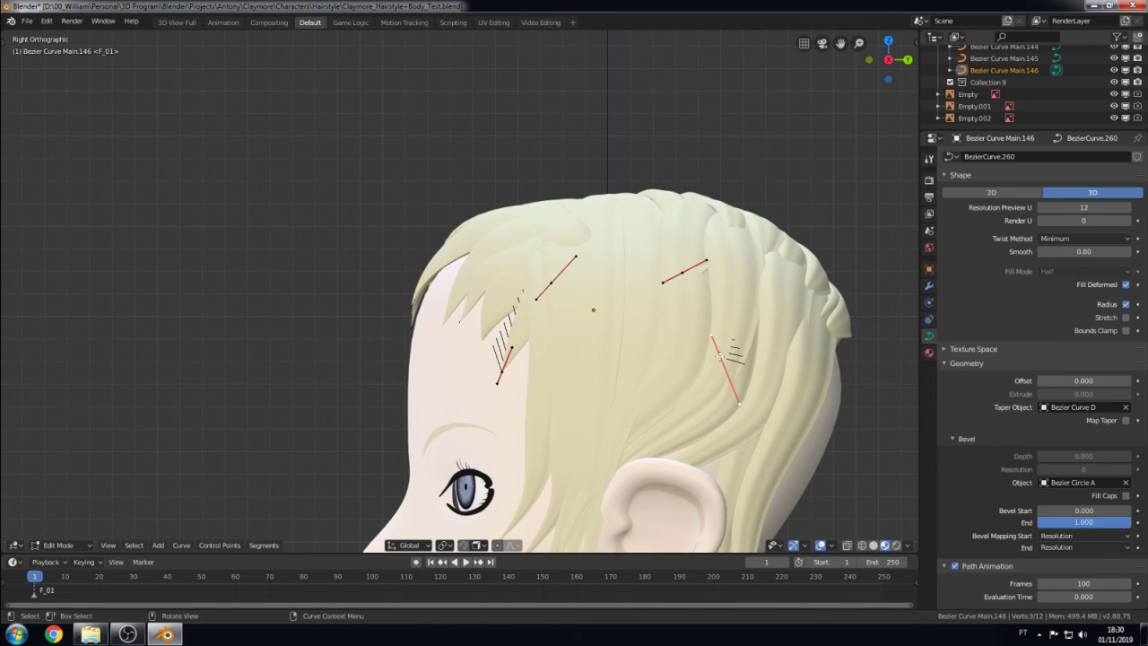
# - Check the strand in wireframe and solid shading from side and front views, then leave Edit Mode
pyautogui.hotkey('shift', 'z')
pyautogui.press('Tab')
pyautogui.press('z')
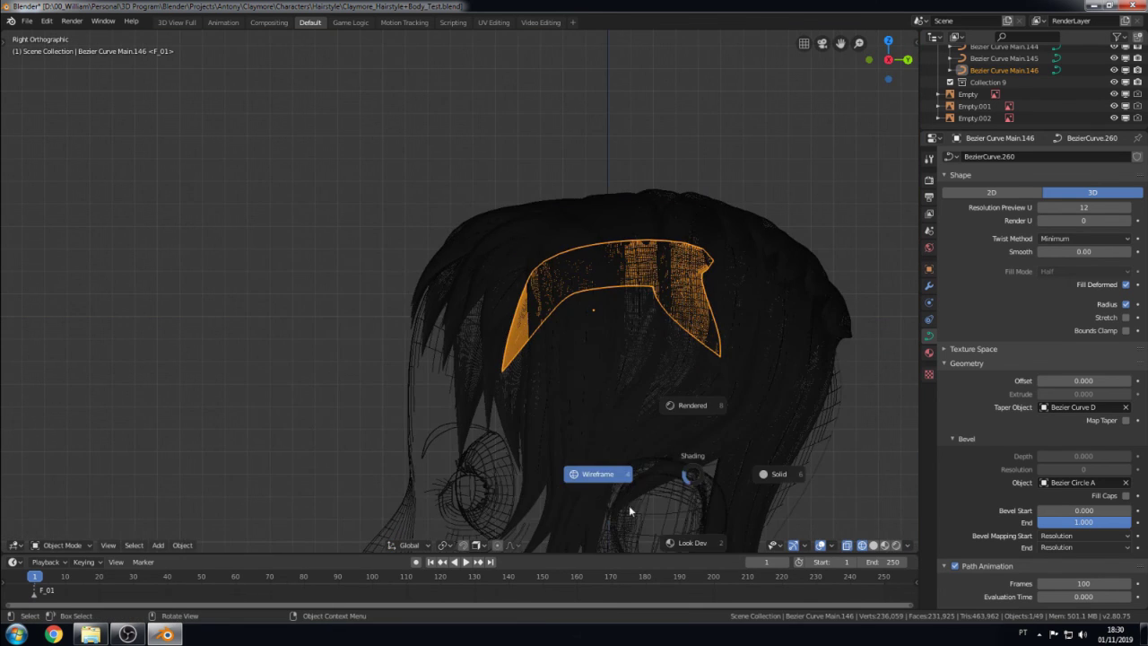
pyautogui.press('2')
pyautogui.moveTo(676, 440); pyautogui.dragTo(634, 339, button='middle')
pyautogui.press('Tab')
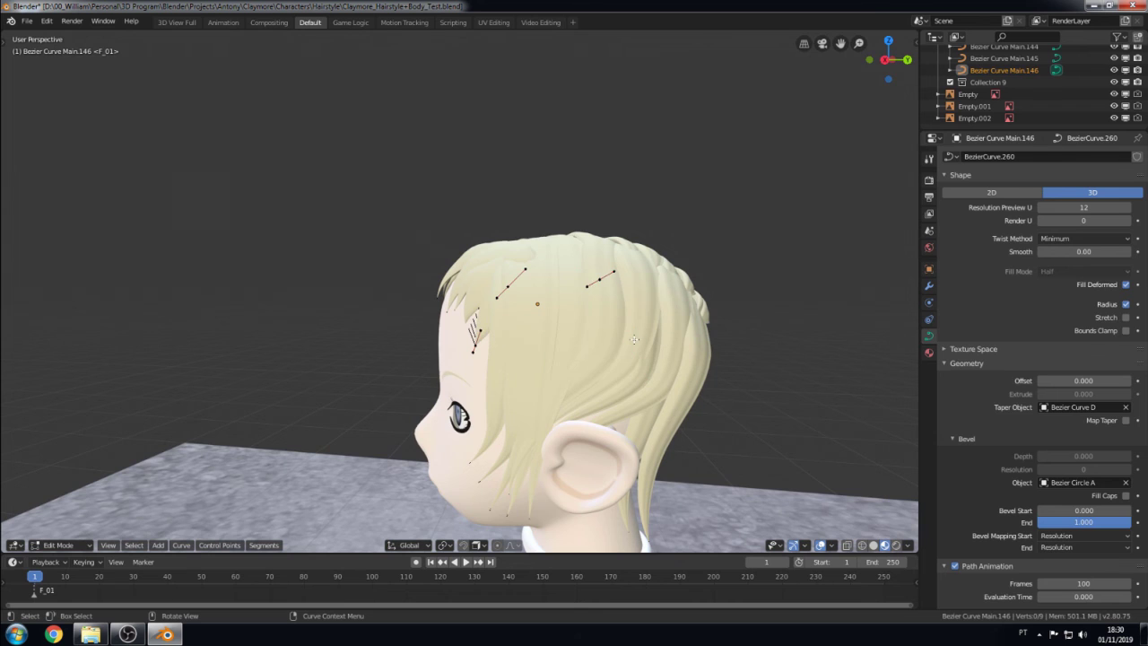
pyautogui.press('z')
pyautogui.press('KP_4')
pyautogui.press('KP_3')
pyautogui.press('z')
pyautogui.press('KP_2')
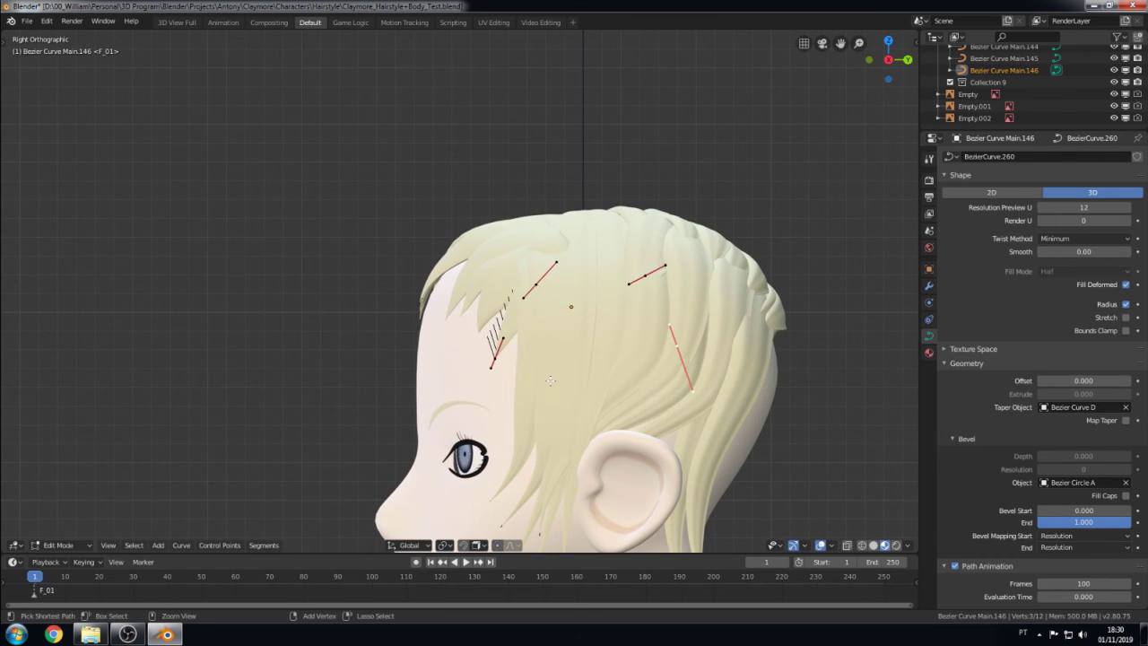
pyautogui.press('Tab')
pyautogui.press('KP_1')
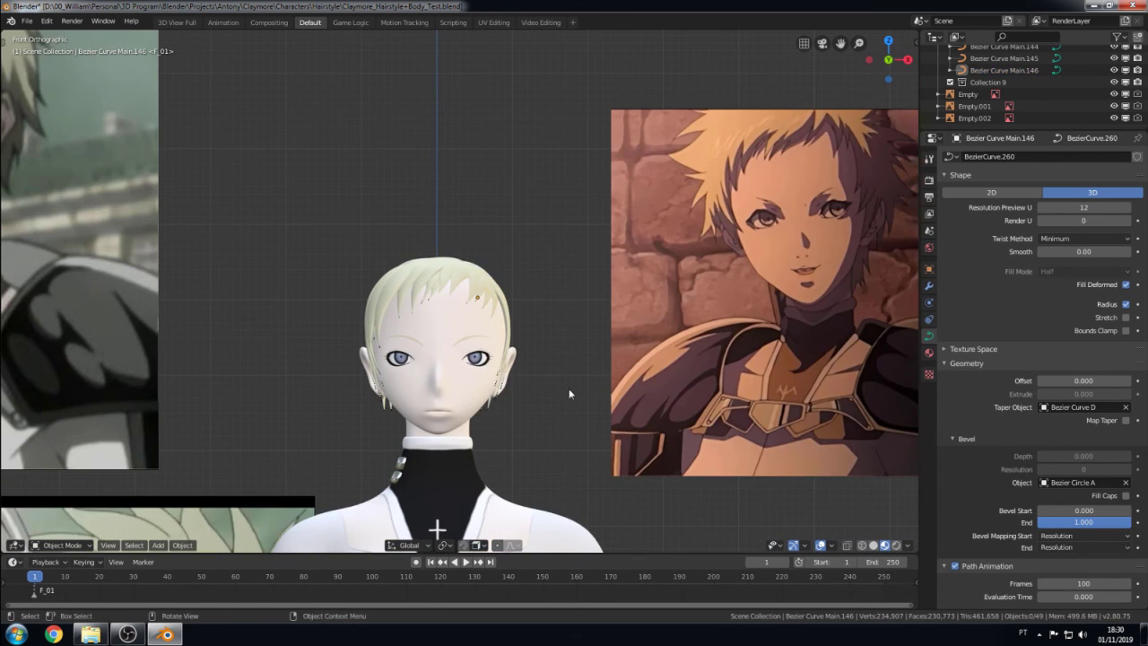